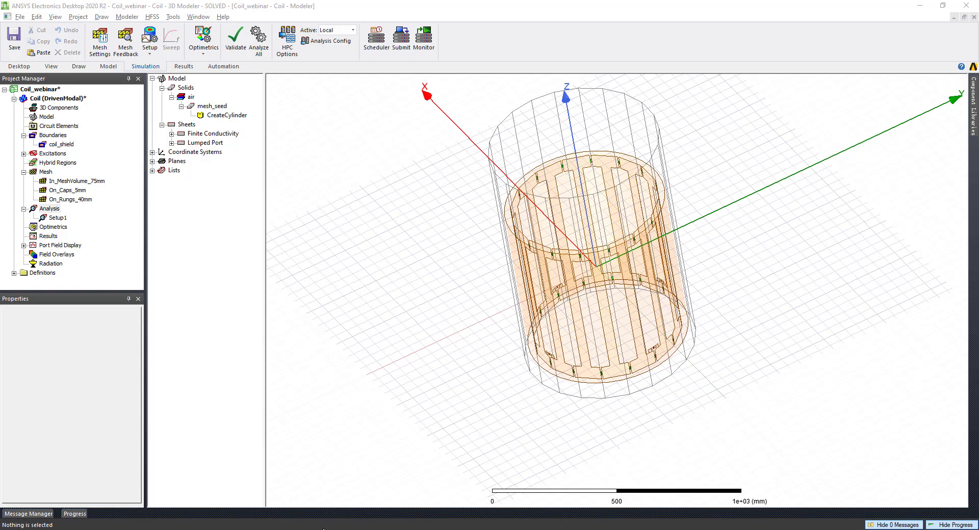
# Switch to the smartphone SAR application brief in Adobe Acrobat and review its introduction and the phantom head model's SAR table.
pyautogui.click(384, 509)
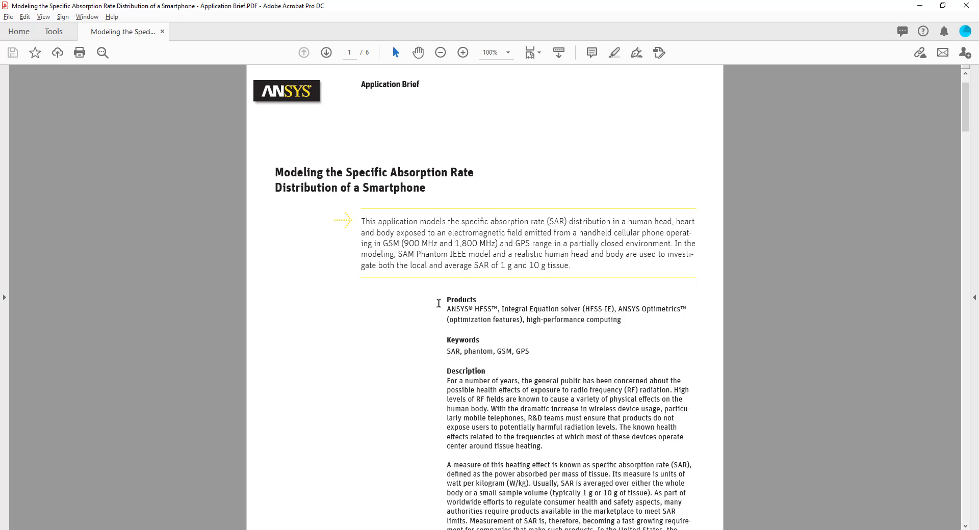
pyautogui.scroll(-1, 454, 310)
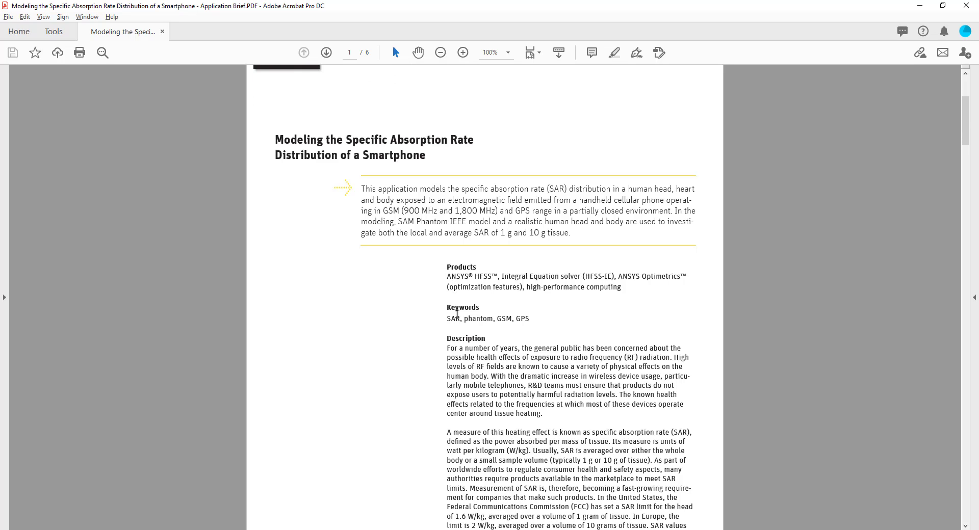
pyautogui.scroll(-3, 457, 313)
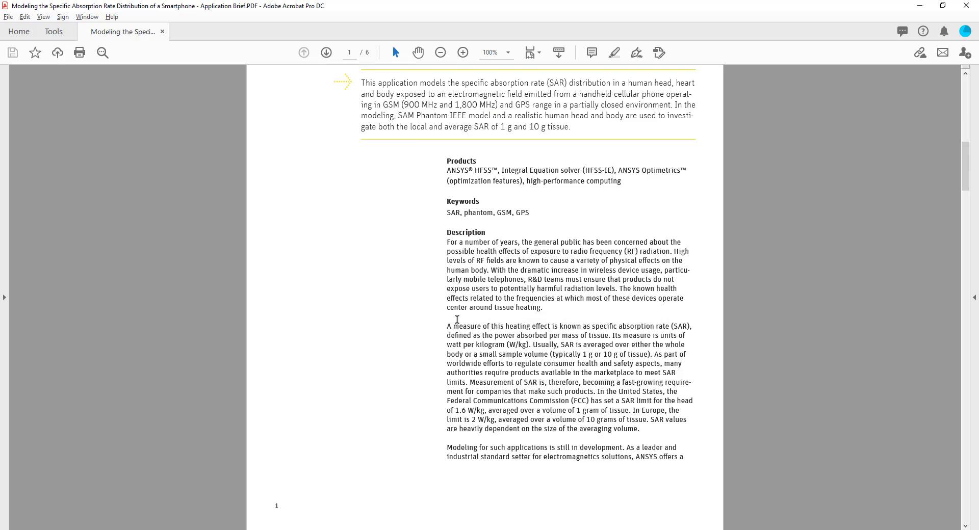
pyautogui.scroll(-5, 456, 319)
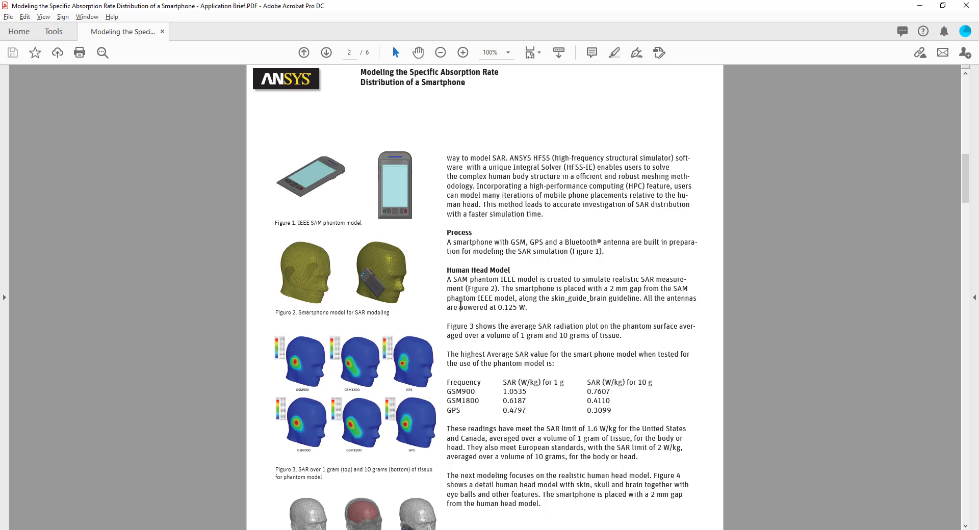
pyautogui.moveTo(447, 383); pyautogui.dragTo(664, 419)
pyautogui.moveTo(503, 384); pyautogui.dragTo(620, 409)
pyautogui.click(525, 401)
pyautogui.moveTo(587, 383); pyautogui.dragTo(652, 382)
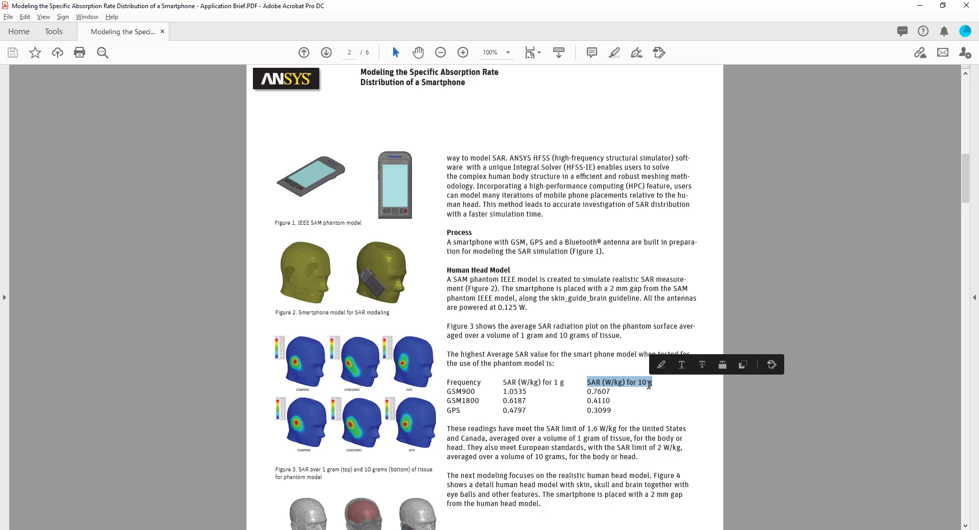
pyautogui.click(648, 383)
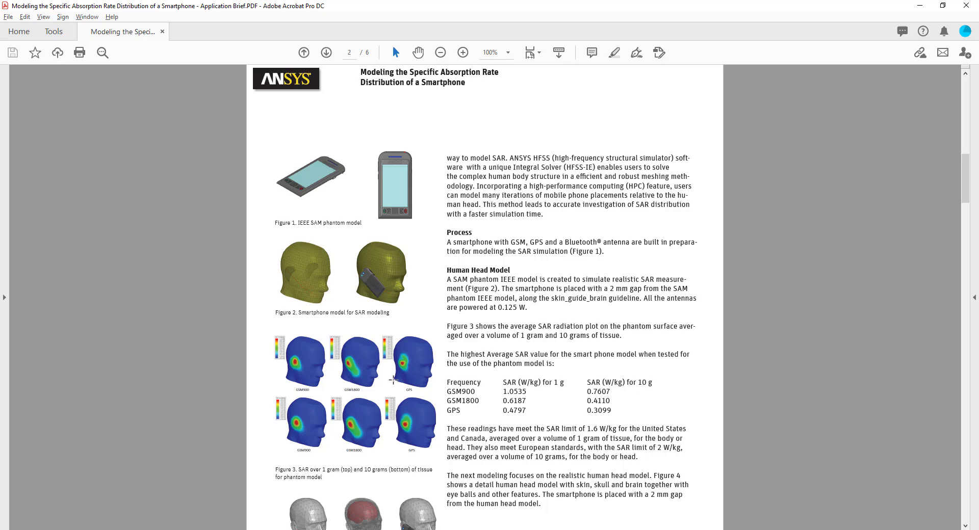
# Review the brief's phantom SAR plots and the detailed human head model figures and results.
pyautogui.scroll(-2, 400, 378)
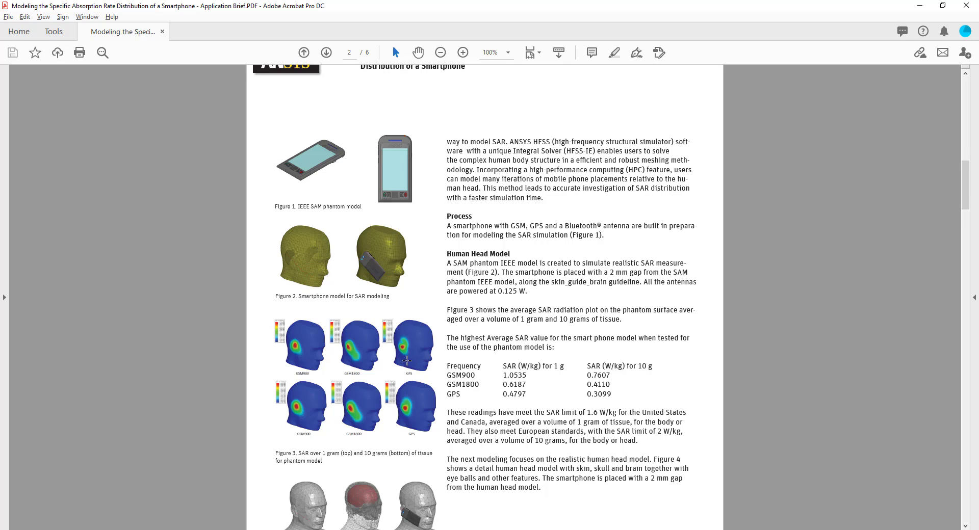
pyautogui.scroll(-3, 406, 362)
pyautogui.scroll(-3, 447, 346)
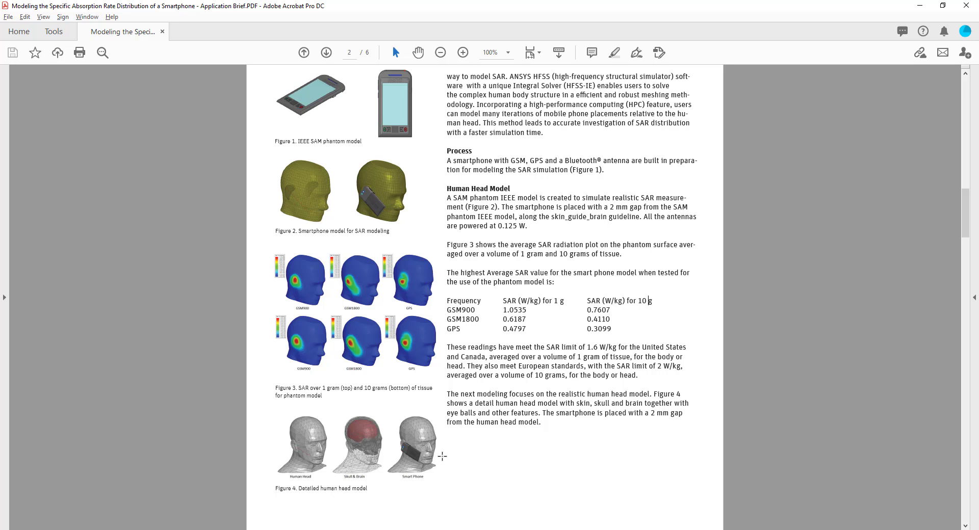
pyautogui.scroll(-2, 441, 455)
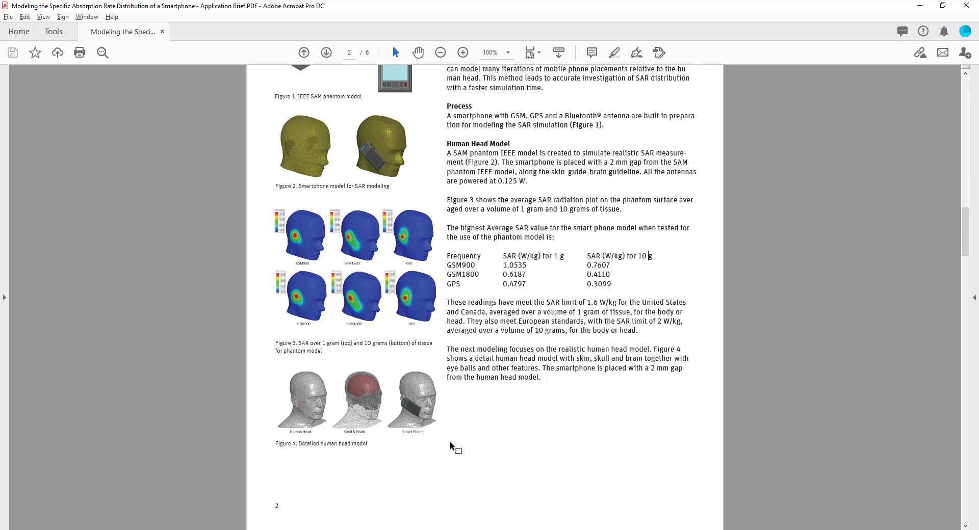
pyautogui.scroll(-20, 437, 425)
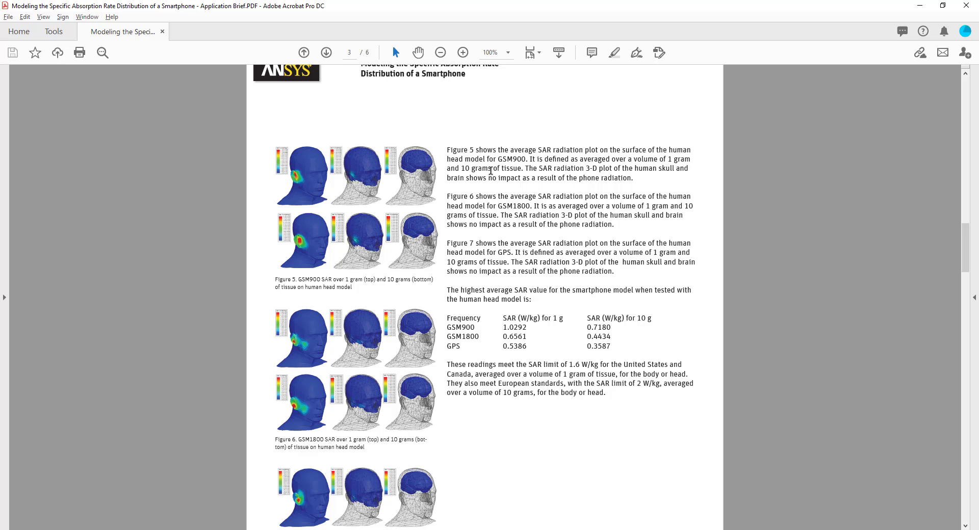
# Examine the Human Body Model page, including its GSM900 and GSM1800 plots and the table of highest average SAR values.
pyautogui.scroll(-10, 453, 311)
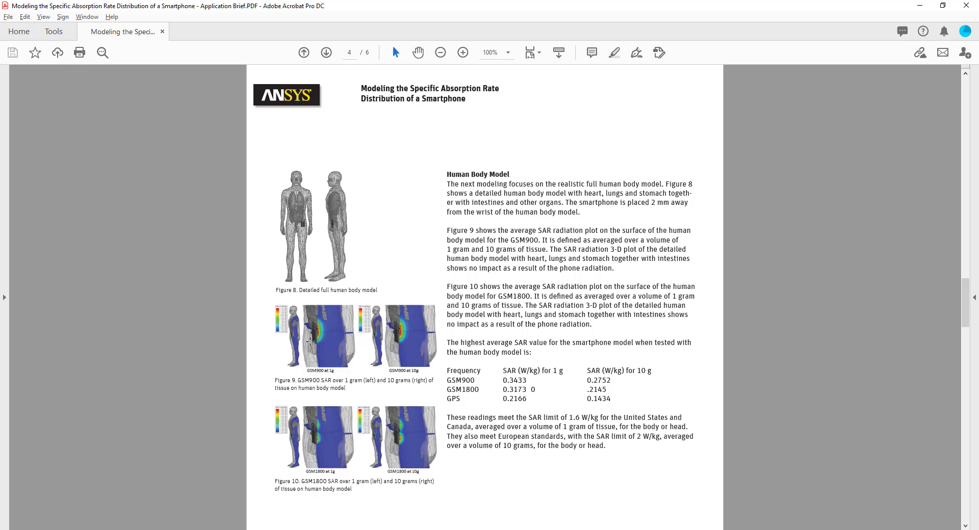
pyautogui.scroll(-1, 341, 293)
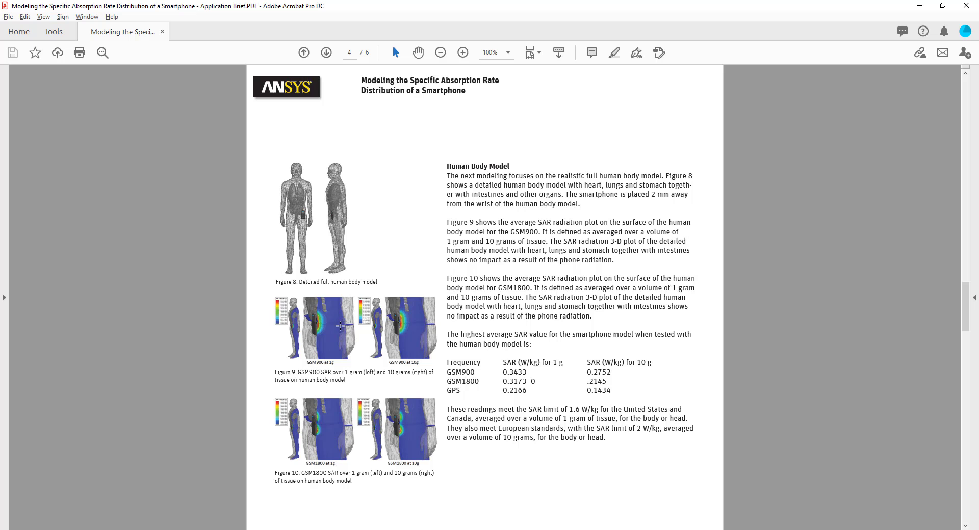
pyautogui.scroll(-1, 321, 334)
pyautogui.scroll(-3, 321, 333)
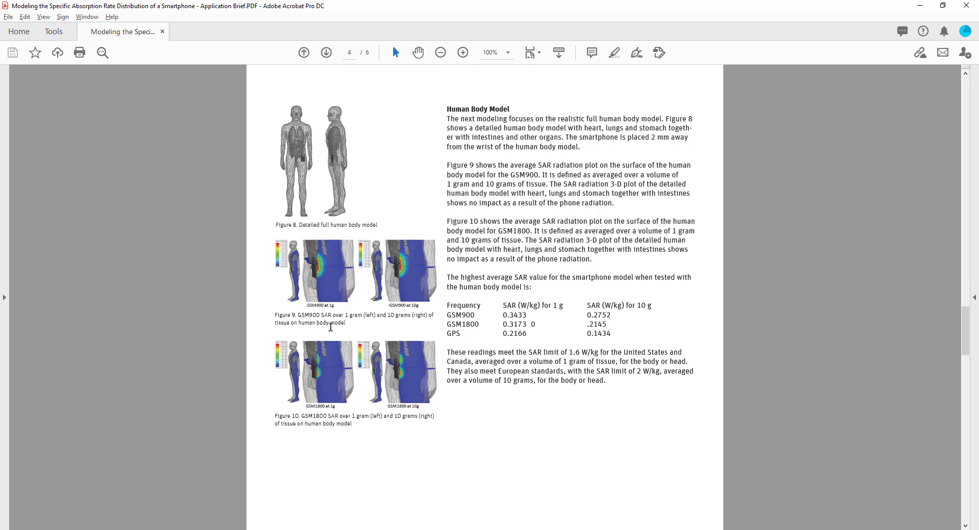
pyautogui.scroll(-2, 366, 310)
pyautogui.scroll(2, 368, 309)
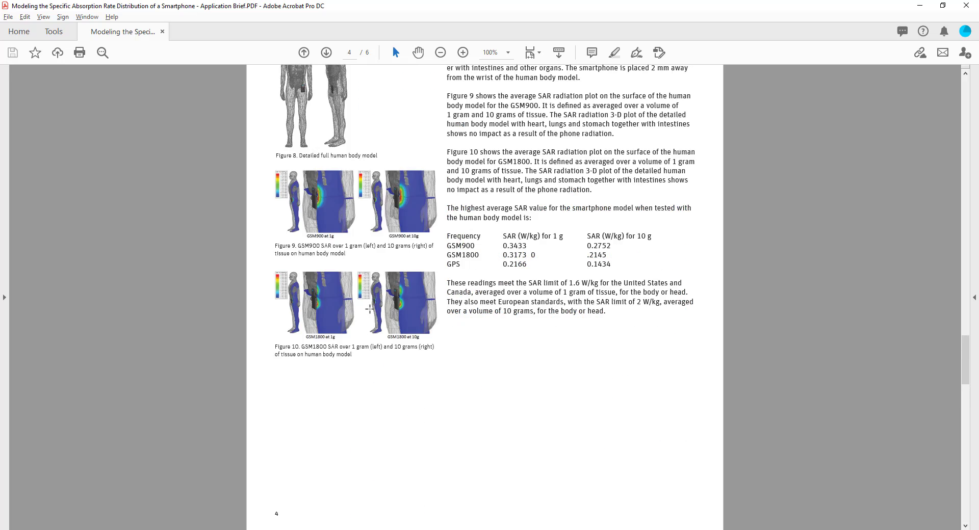
pyautogui.moveTo(500, 246); pyautogui.dragTo(622, 265)
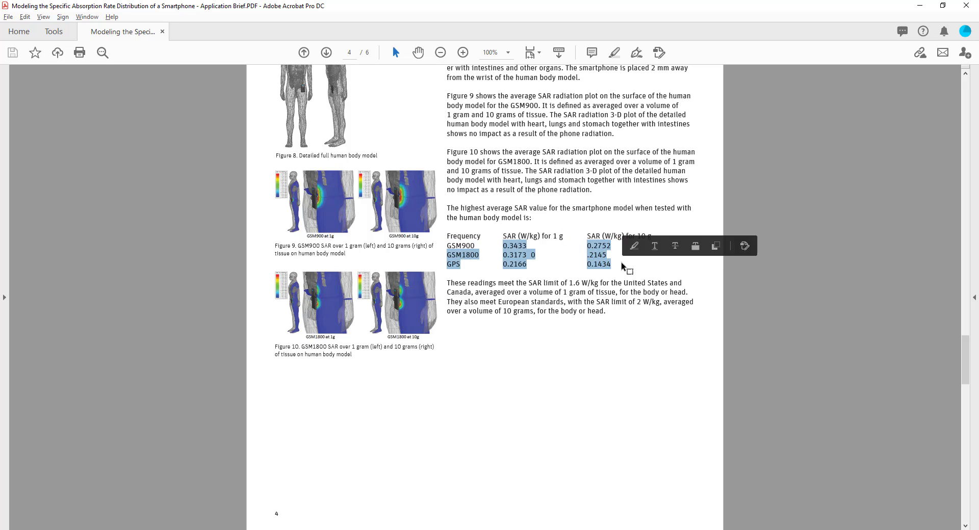
pyautogui.click(607, 265)
# Review the Human Heart Model page of the brief and return to the Coil model in ANSYS Electronics Desktop.
pyautogui.scroll(-2, 607, 266)
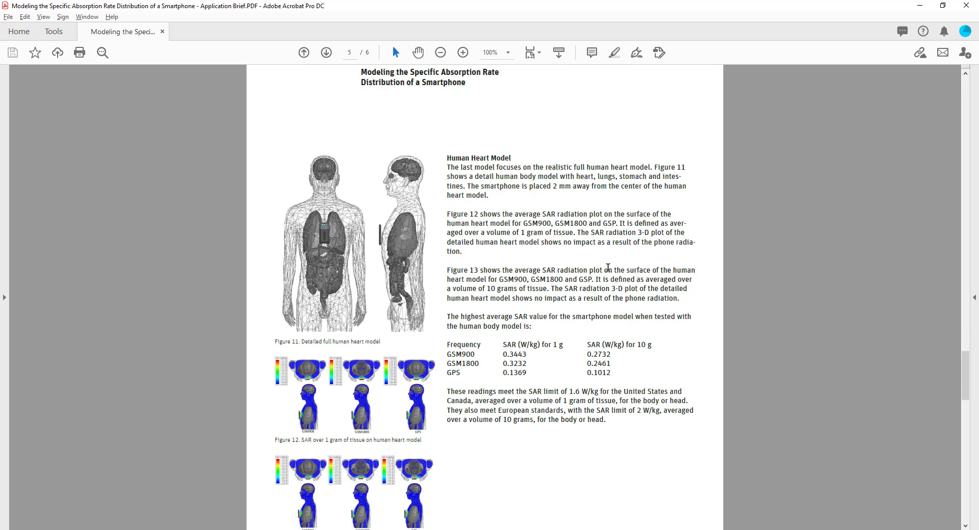
pyautogui.scroll(-10, 609, 268)
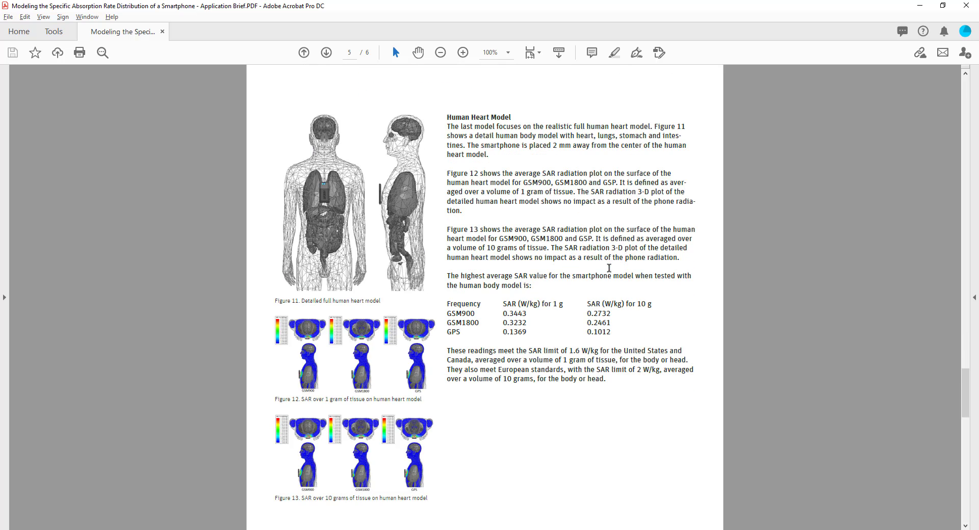
pyautogui.scroll(5, 608, 269)
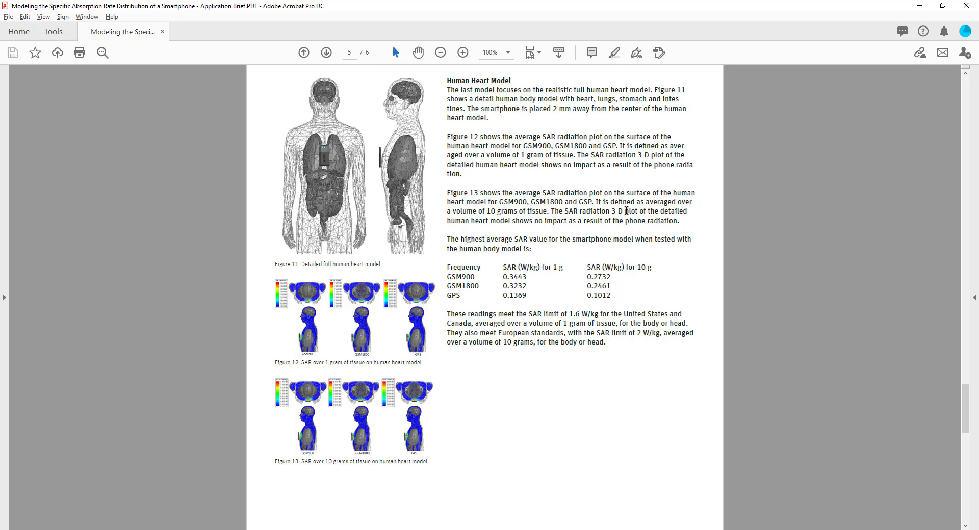
pyautogui.click(916, 7)
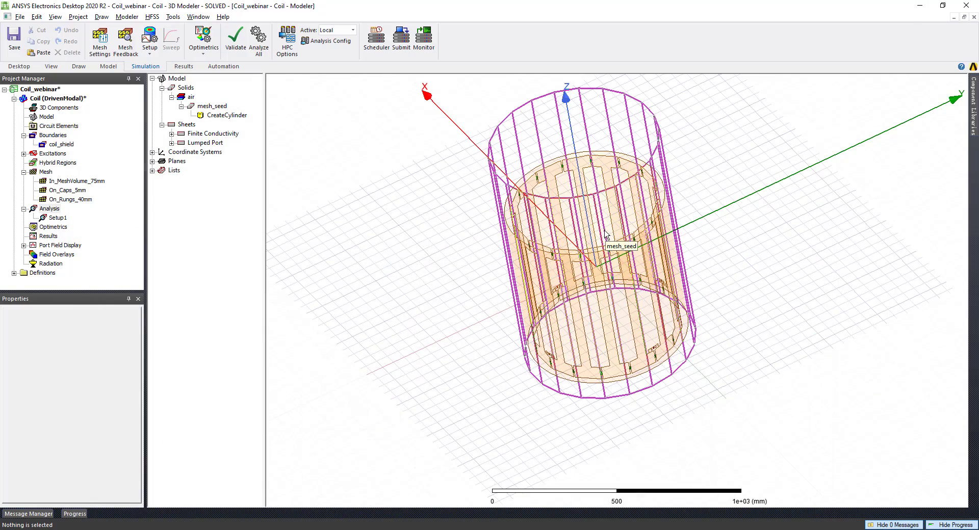
# Select rung_10 and the adjacent caps_top_10 lumped port sheet, and examine the coil geometry from several angles.
pyautogui.keyDown('alt'); pyautogui.moveTo(634, 326); pyautogui.dragTo(618, 385); pyautogui.keyUp('alt')
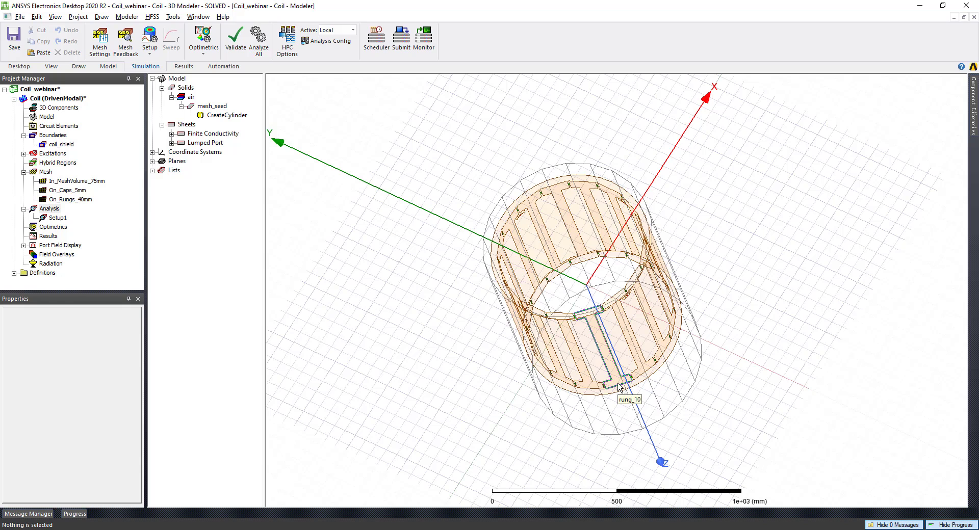
pyautogui.click(619, 387)
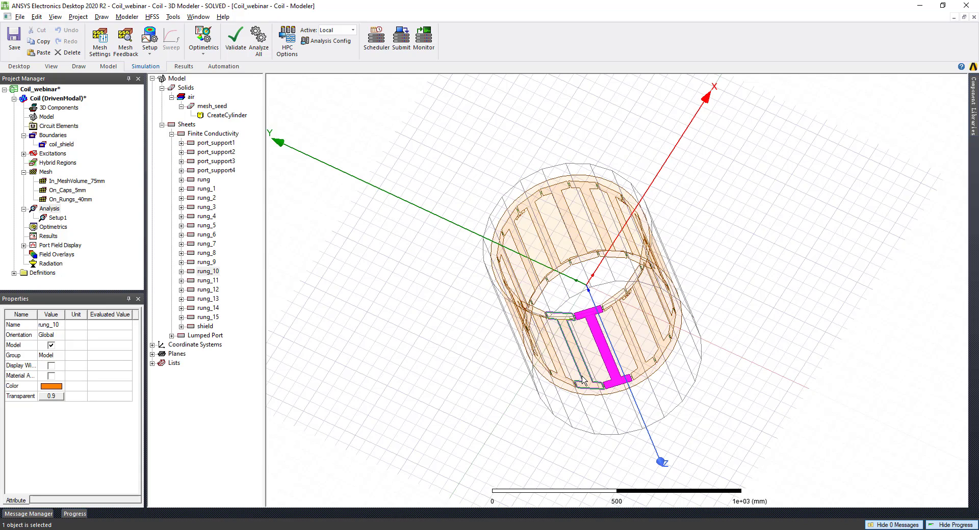
pyautogui.scroll(11, 603, 385)
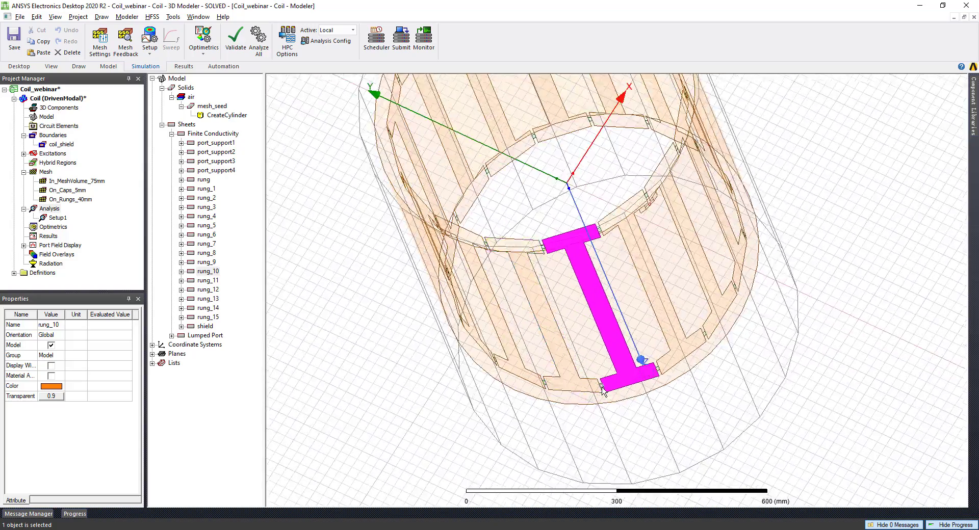
pyautogui.click(602, 385)
pyautogui.scroll(-8, 630, 402)
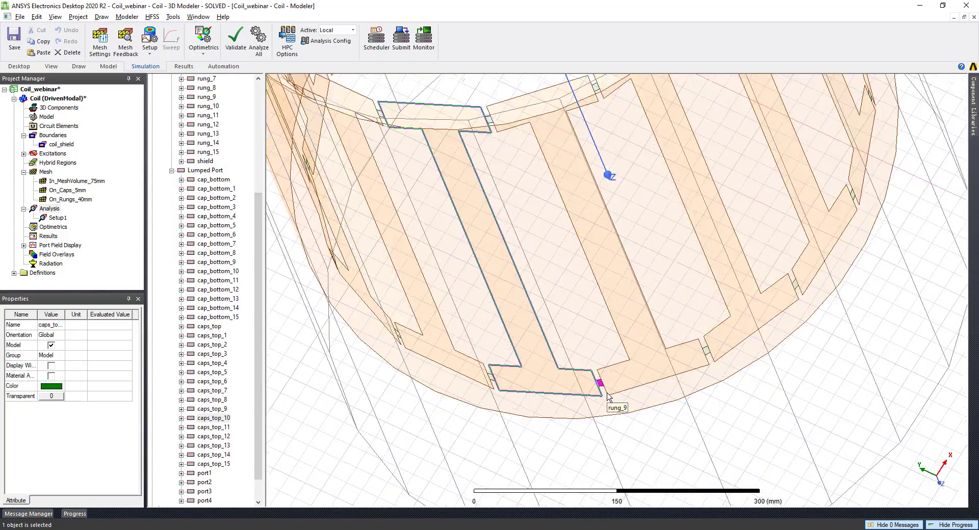
pyautogui.moveTo(604, 391); pyautogui.dragTo(640, 343, button='middle')
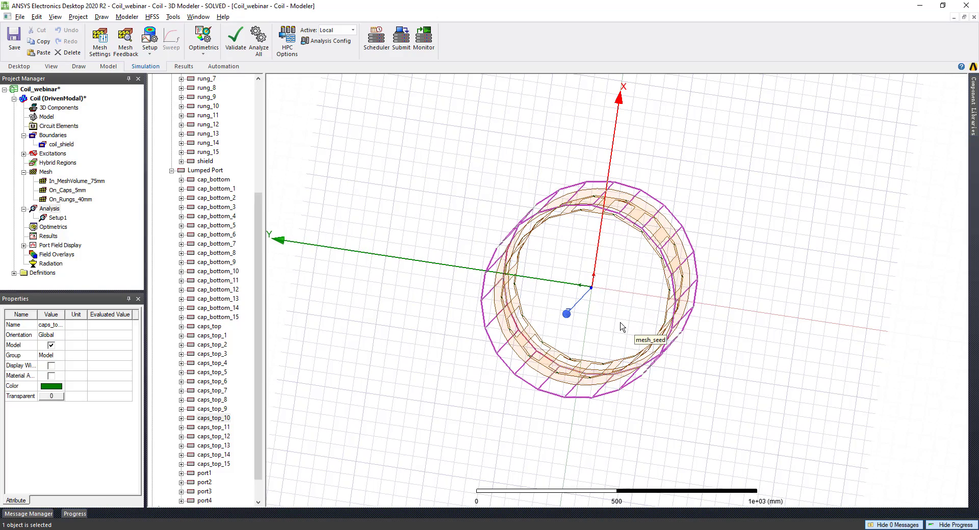
pyautogui.moveTo(609, 348); pyautogui.dragTo(604, 377, button='middle')
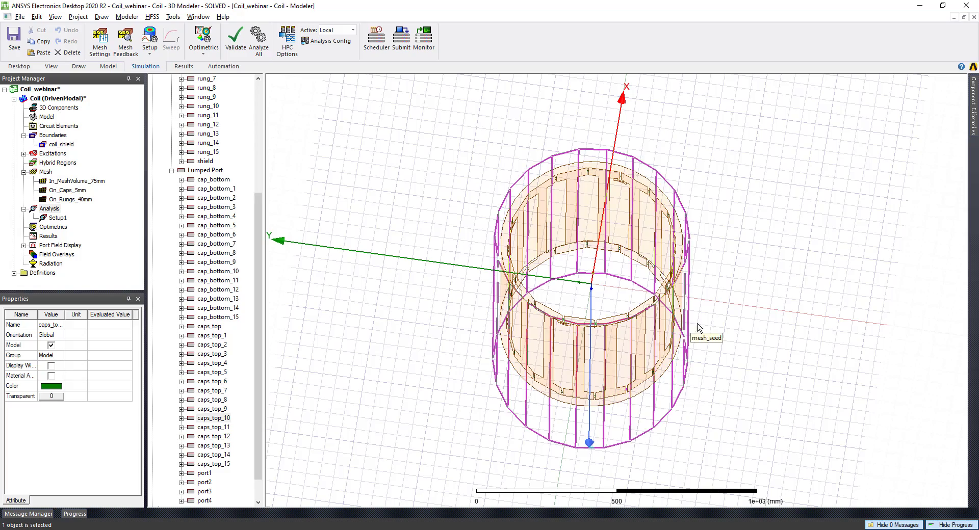
pyautogui.moveTo(778, 339); pyautogui.dragTo(674, 372, button='middle')
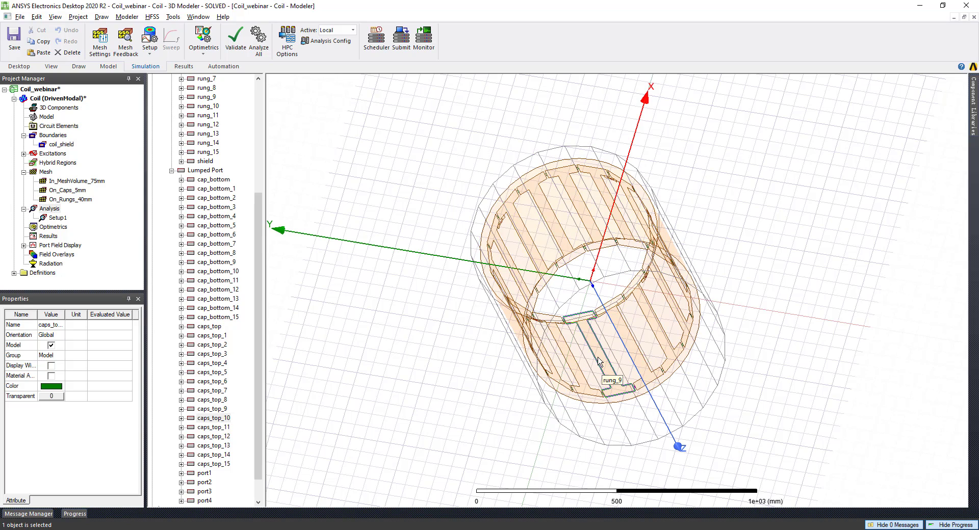
pyautogui.keyDown('alt'); pyautogui.moveTo(601, 360); pyautogui.dragTo(572, 348); pyautogui.keyUp('alt')
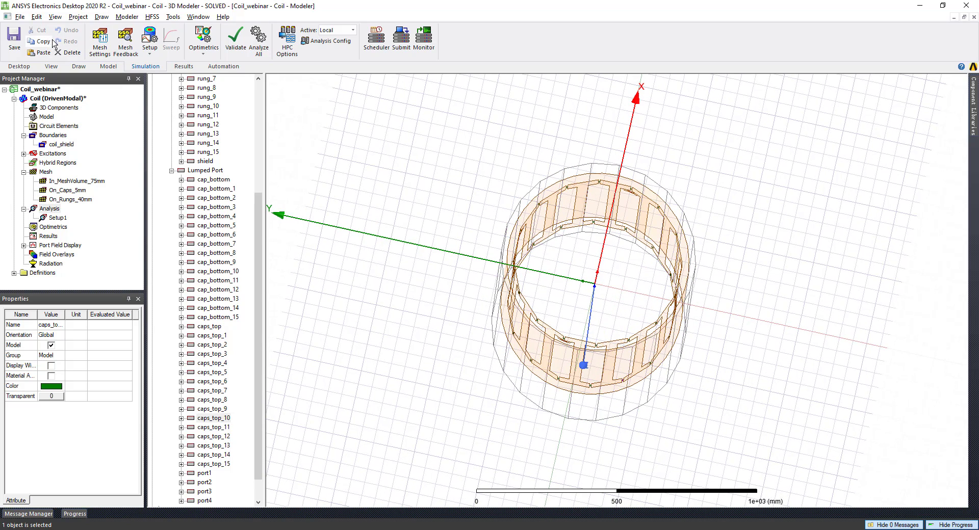
# Open the modeler's Import File dialog, review the supported geometry file types, and close it without importing.
pyautogui.click(34, 17)
pyautogui.moveTo(24, 18)
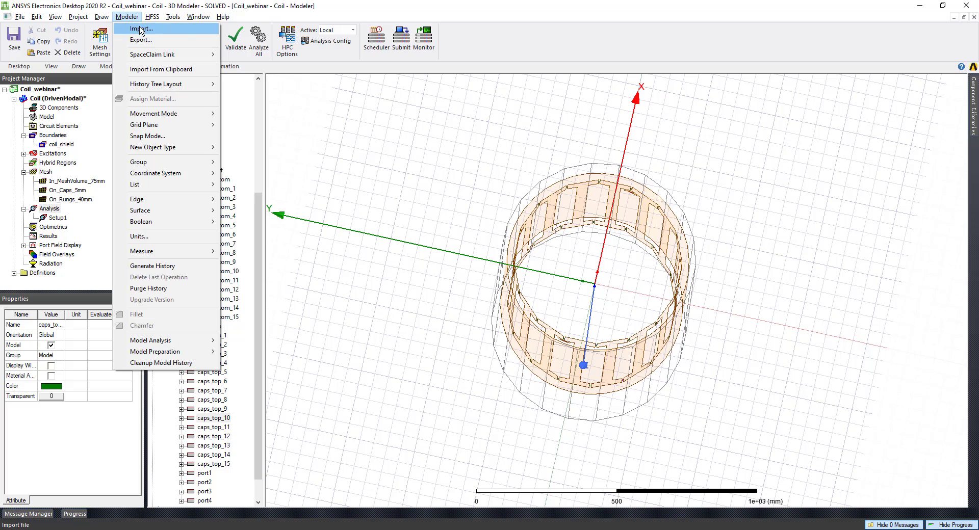
pyautogui.click(140, 28)
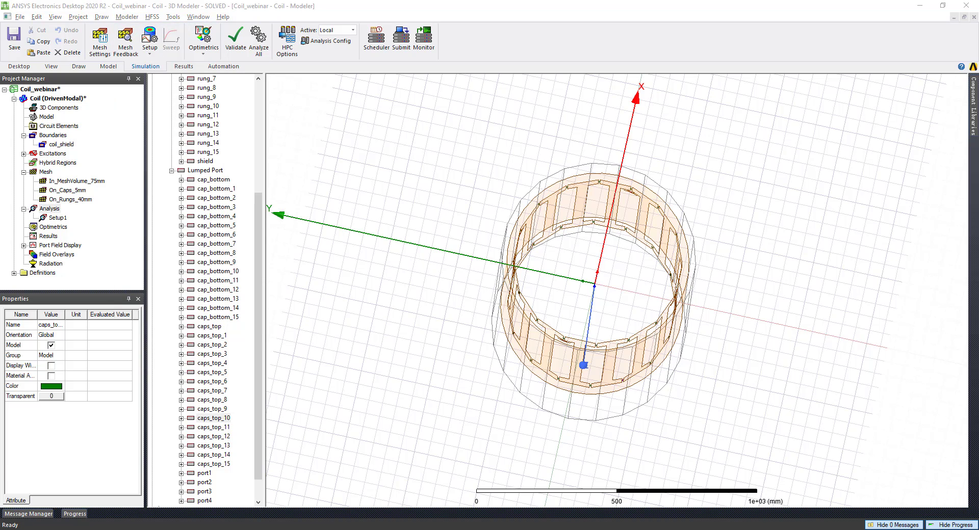
pyautogui.click(455, 293)
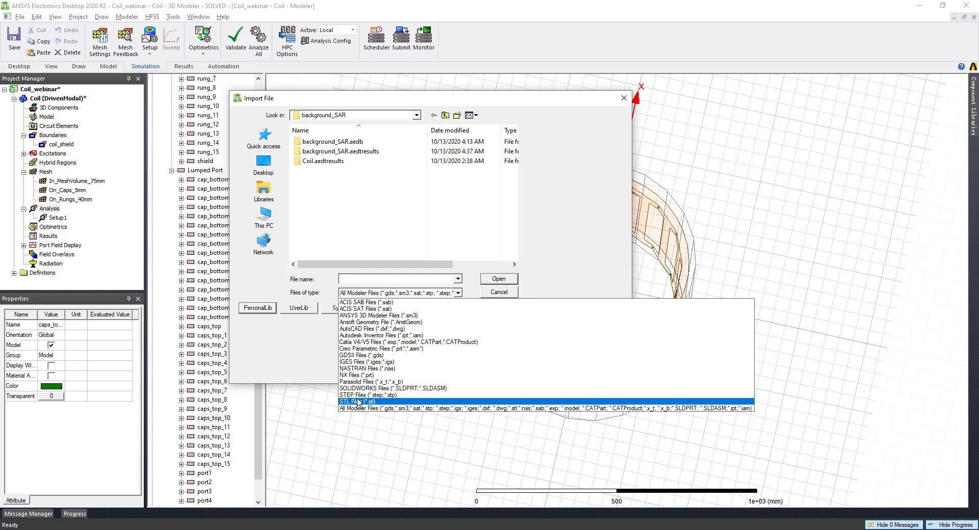
pyautogui.click(561, 262)
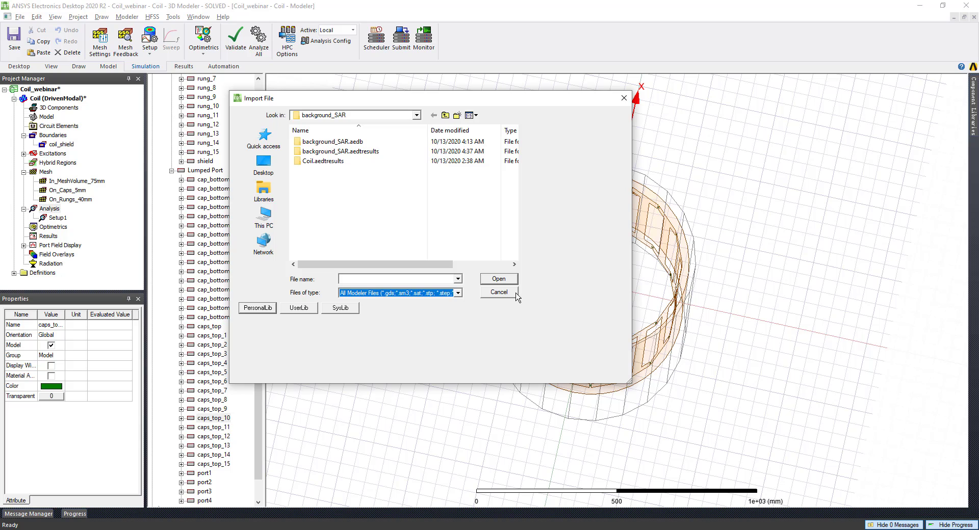
pyautogui.click(512, 294)
# Collapse the Lumped Port group in the model tree and list the coil sheets assigned to Finite Conductivity.
pyautogui.scroll(6, 237, 210)
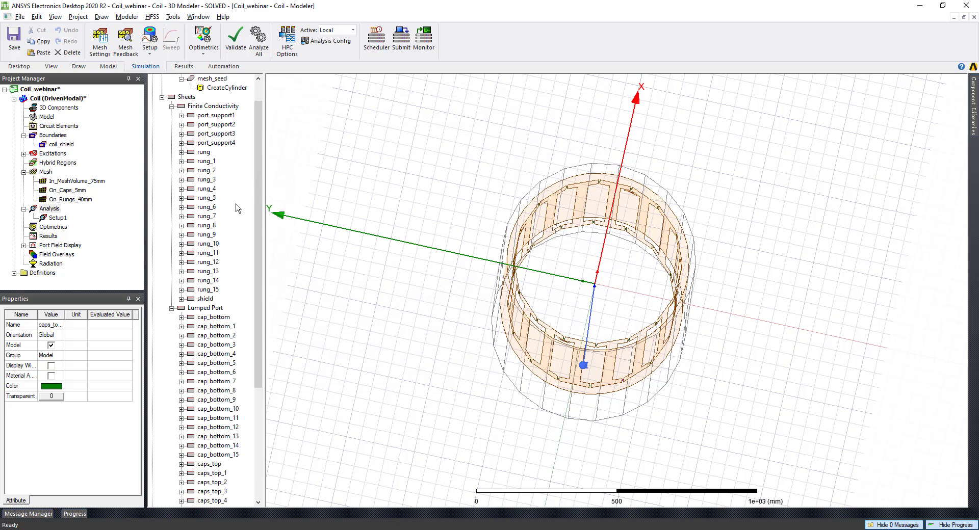
pyautogui.doubleClick(181, 337)
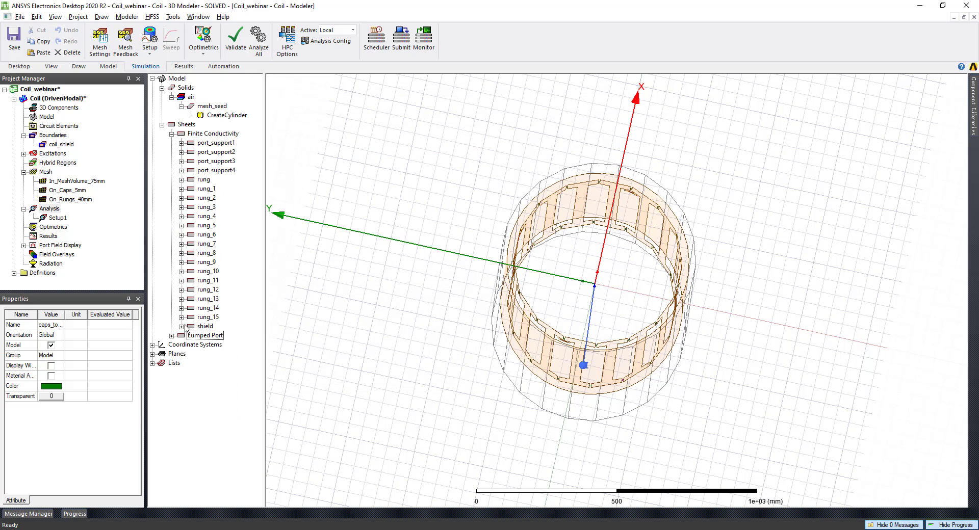
pyautogui.click(172, 134)
pyautogui.moveTo(615, 290); pyautogui.dragTo(559, 317, button='middle')
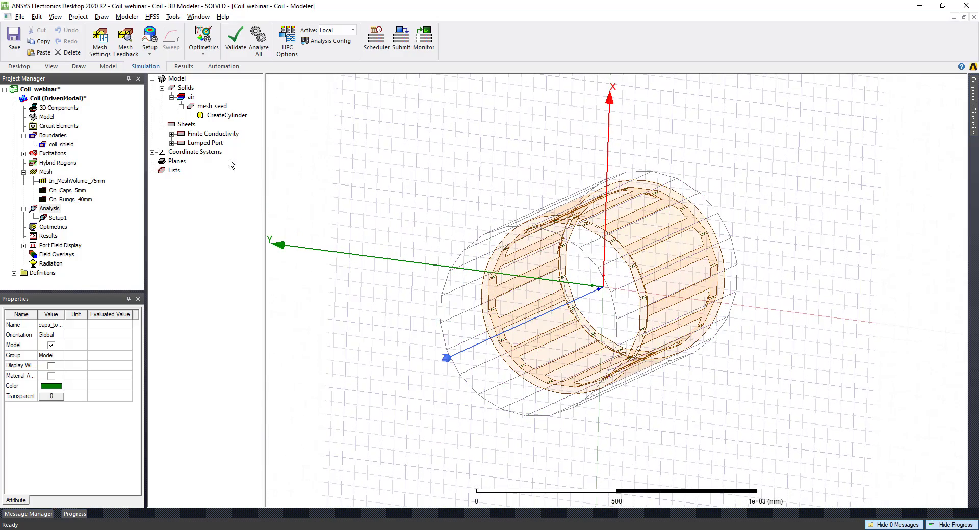
pyautogui.click(172, 134)
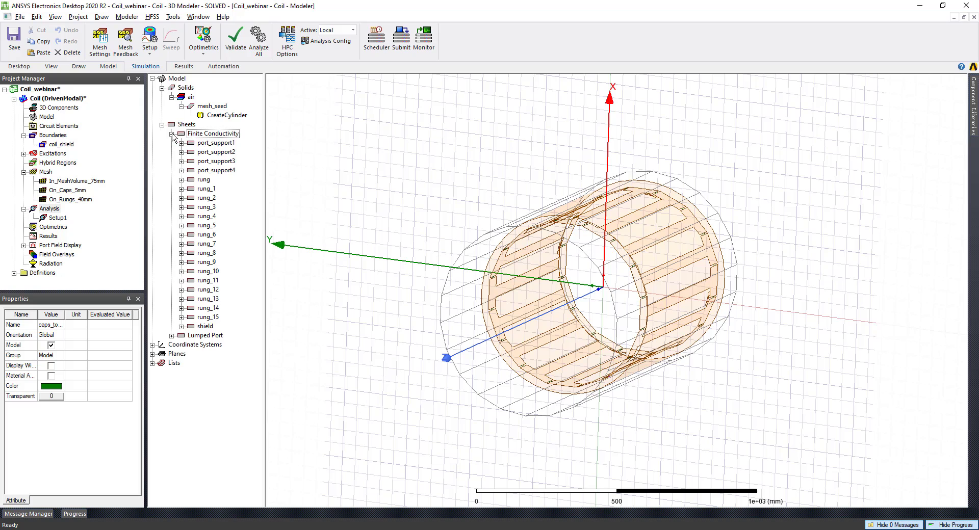
# Select the port_support1 sheet, list its creation history in the model tree, and examine the adjacent rung geometry closely.
pyautogui.click(202, 144)
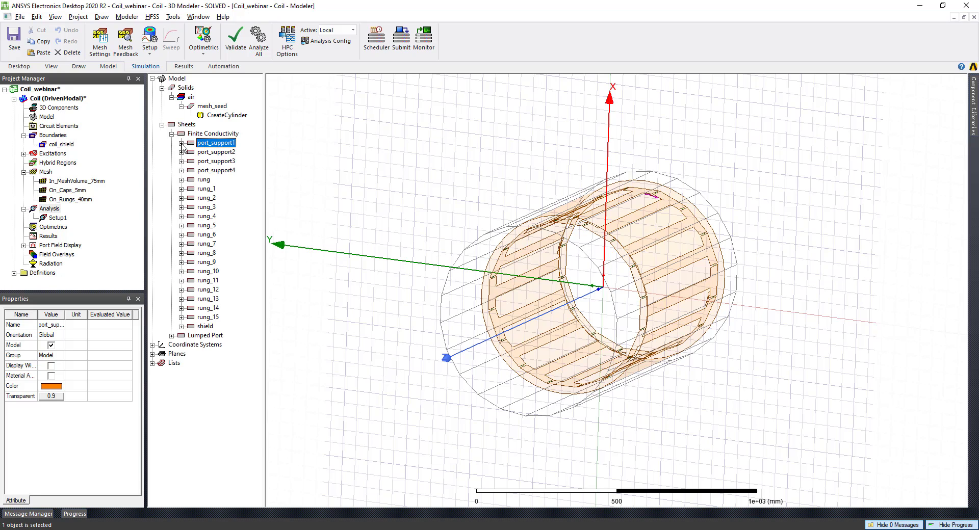
pyautogui.click(181, 144)
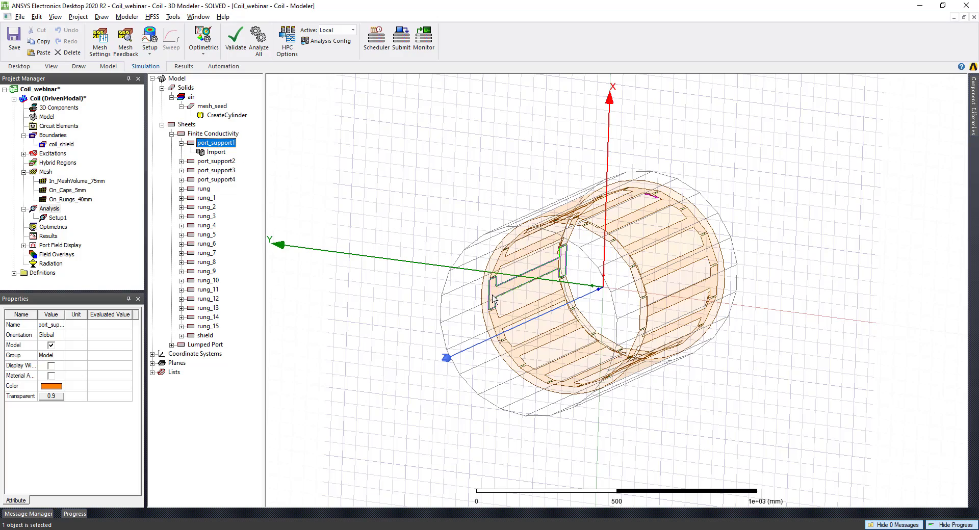
pyautogui.scroll(5, 496, 301)
pyautogui.scroll(2, 495, 301)
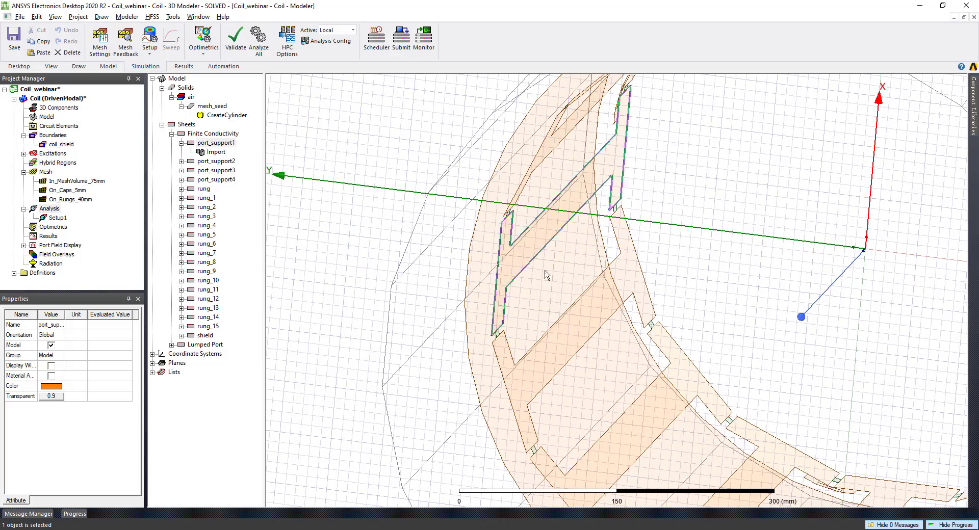
# Select the rung_4 sheet, review the operations available for it, and dismiss them without assigning anything.
pyautogui.moveTo(551, 283)
pyautogui.mouseDown(button='middle')
pyautogui.moveTo(552, 274)
pyautogui.moveTo(540, 280)
pyautogui.mouseUp(button='middle')
pyautogui.click(460, 202)
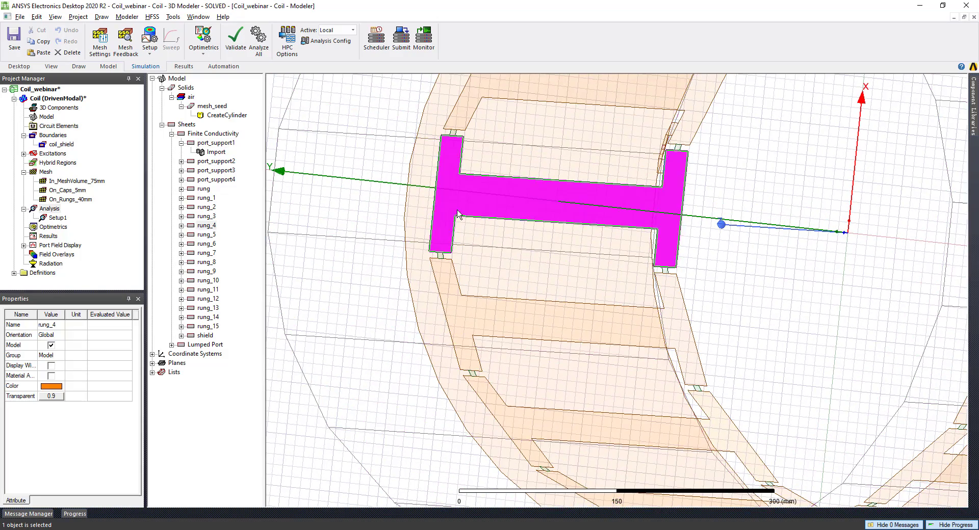
pyautogui.rightClick(461, 201)
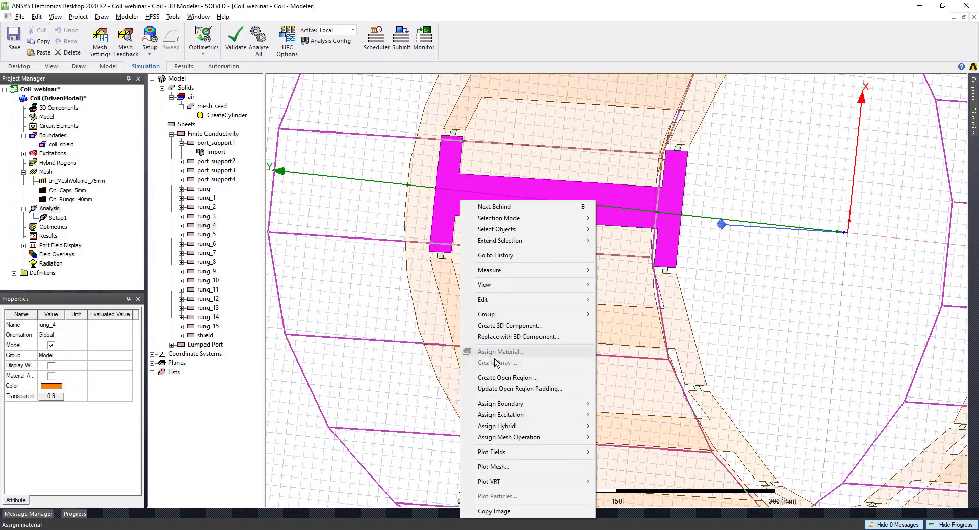
pyautogui.click(355, 202)
# Hide the mesh_seed air cylinder surrounding the coil and examine the rungs and capacitor gaps.
pyautogui.scroll(-3, 402, 276)
pyautogui.click(310, 317)
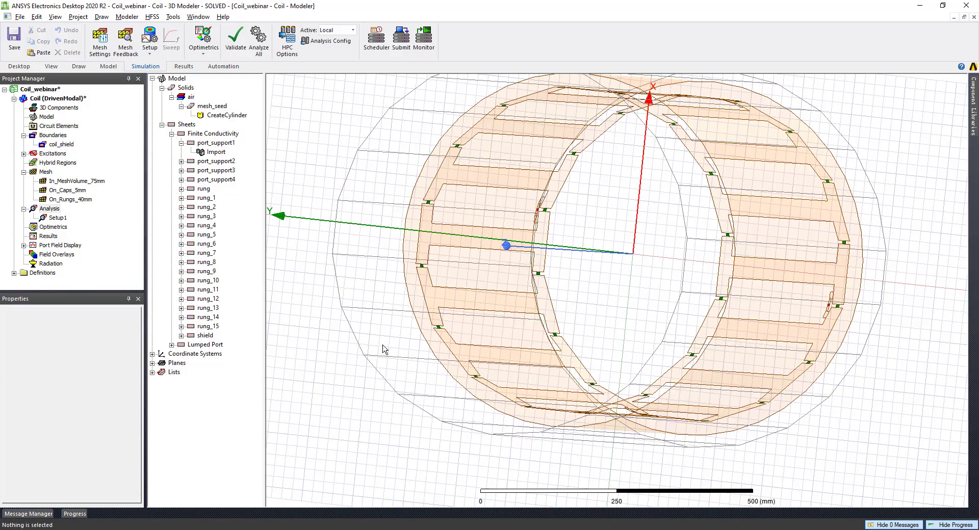
pyautogui.click(406, 349)
pyautogui.hotkey('ctrl', 'h')
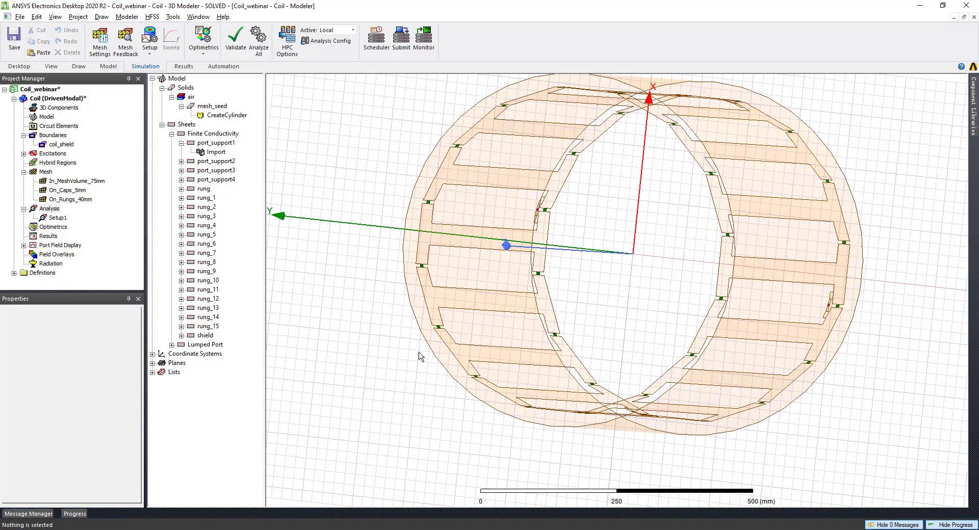
pyautogui.moveTo(607, 245); pyautogui.dragTo(614, 301, button='middle')
pyautogui.scroll(3, 452, 358)
pyautogui.scroll(1, 429, 341)
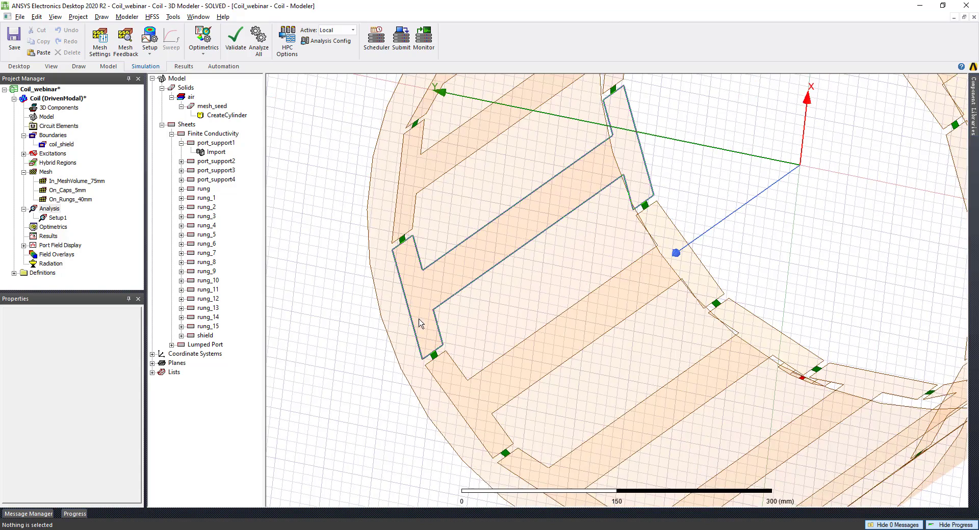
pyautogui.scroll(-2, 418, 320)
# Collapse the history of port_support1 and select that sheet in the model tree.
pyautogui.click(181, 143)
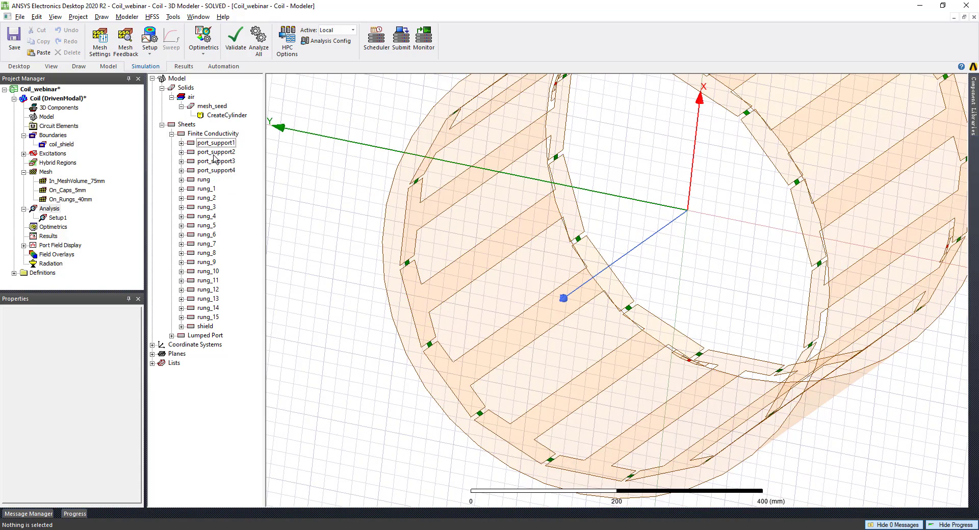
pyautogui.click(442, 199)
pyautogui.click(481, 275)
pyautogui.click(224, 145)
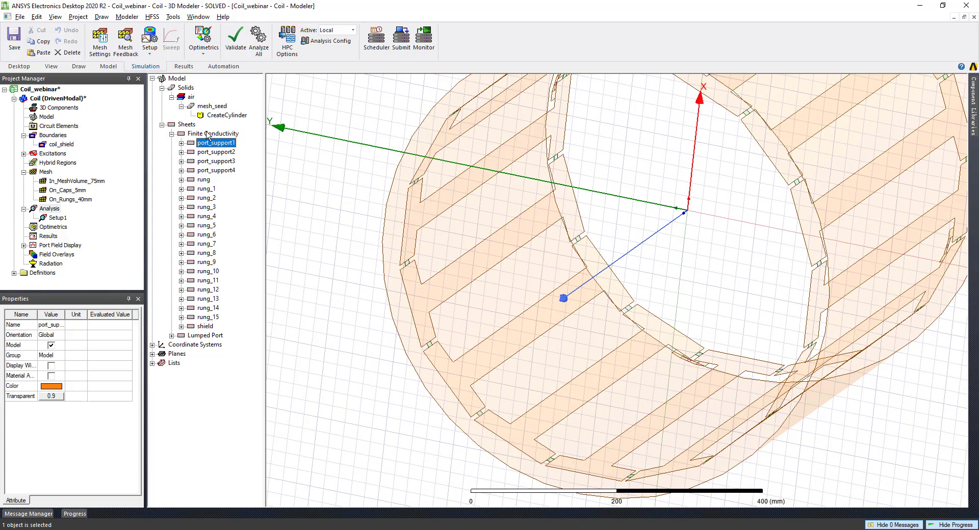
# Review the coil_shield Finite Conductivity boundary settings and the surfaces it covers, and close the dialog without changes.
pyautogui.doubleClick(60, 145)
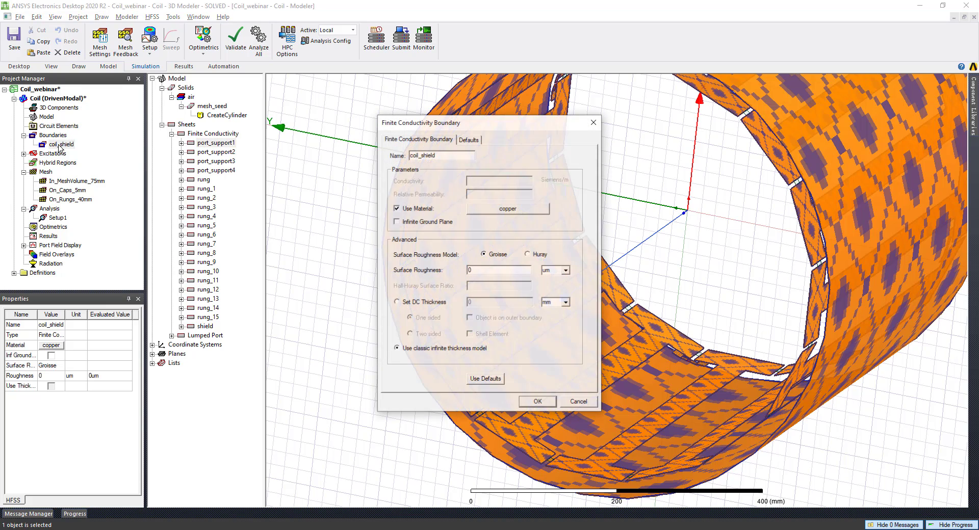
pyautogui.moveTo(503, 129); pyautogui.dragTo(318, 119)
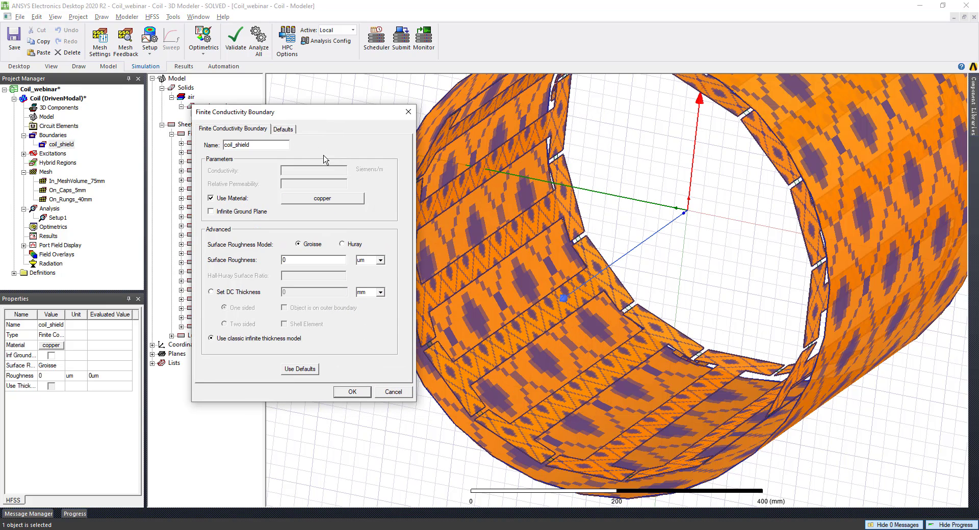
pyautogui.click(408, 111)
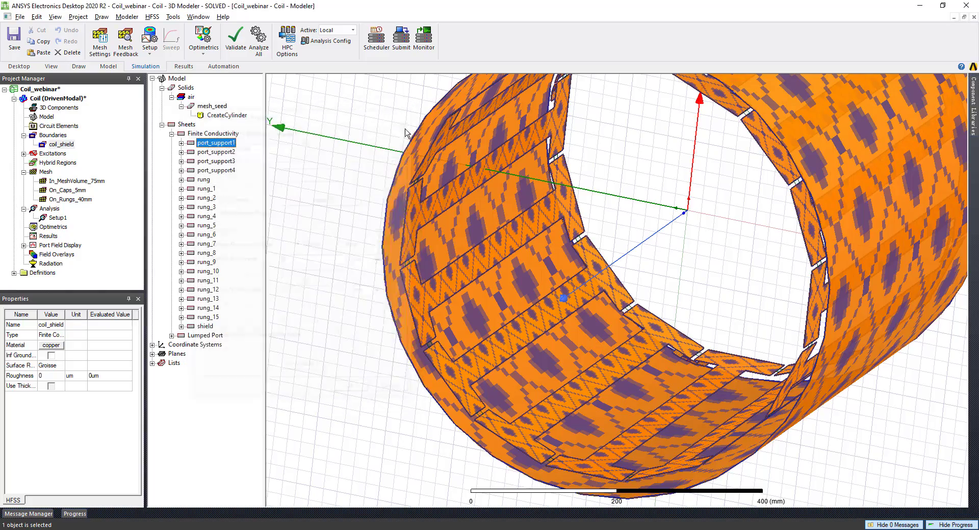
pyautogui.moveTo(467, 336); pyautogui.dragTo(334, 303, button='middle')
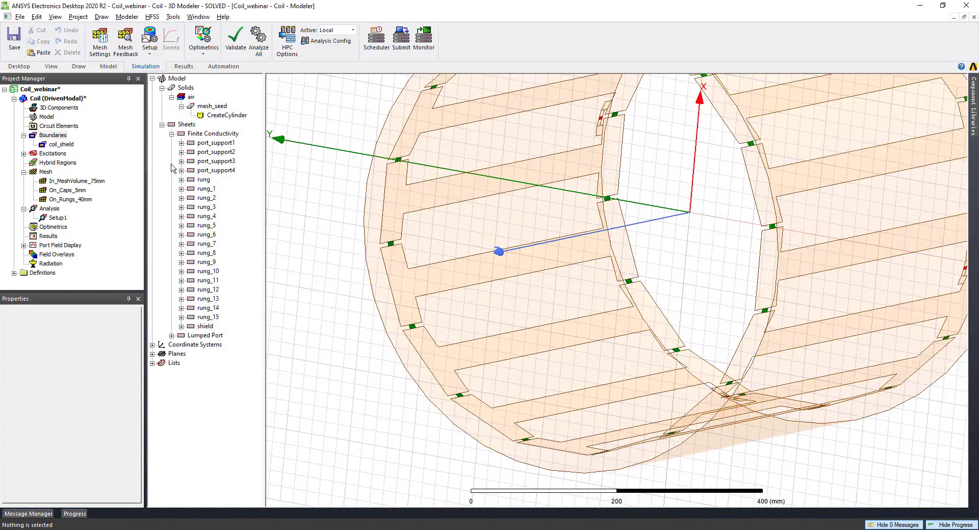
# Collapse the Finite Conductivity group, list the Lumped Port sheets, select cap_bottom, and inspect the capacitor gaps up close.
pyautogui.click(172, 133)
pyautogui.click(172, 143)
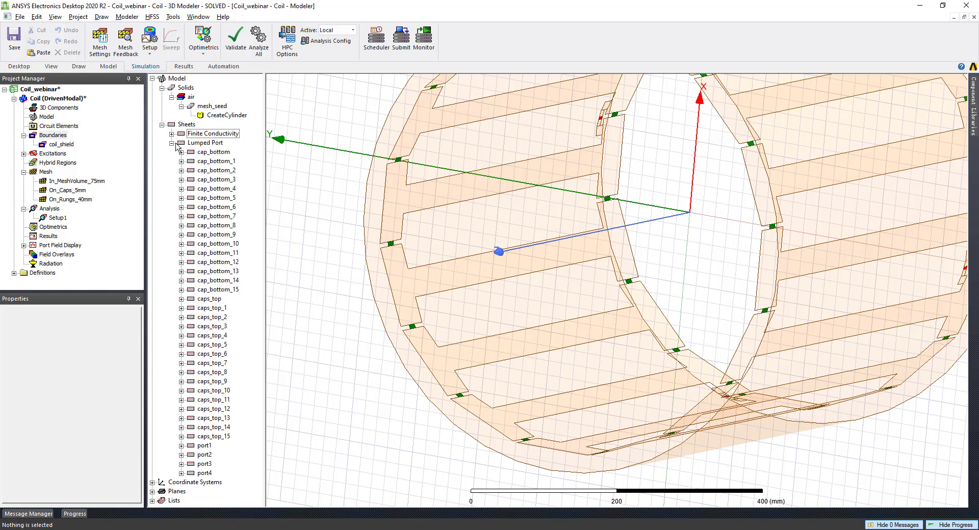
pyautogui.click(209, 152)
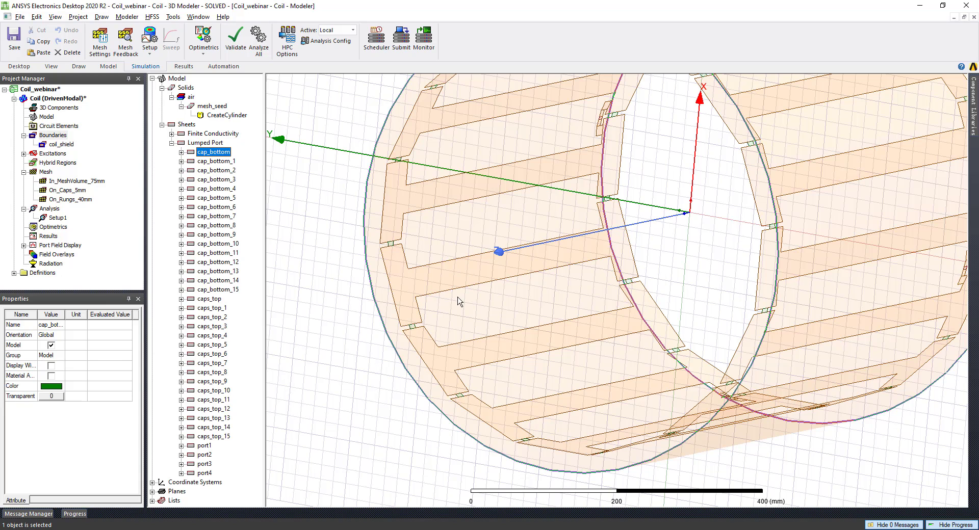
pyautogui.scroll(3, 452, 227)
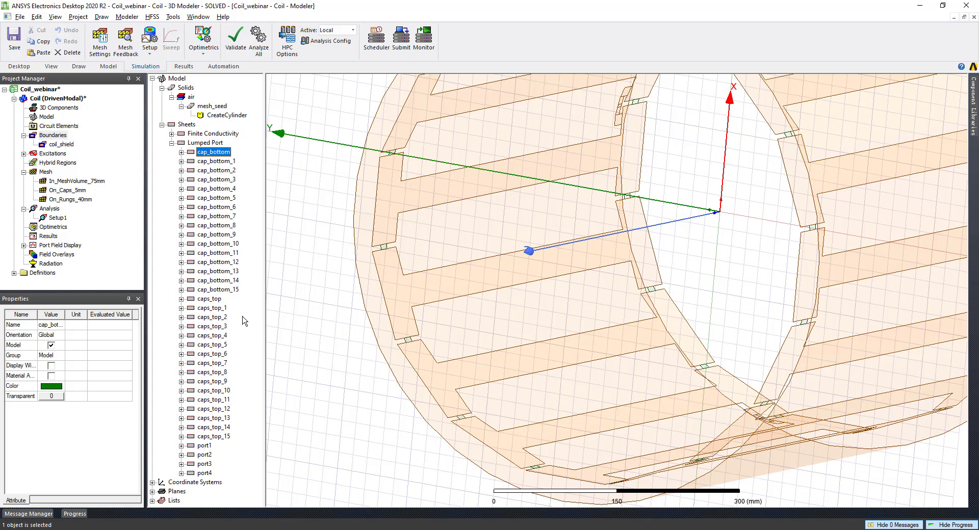
pyautogui.scroll(-4, 387, 291)
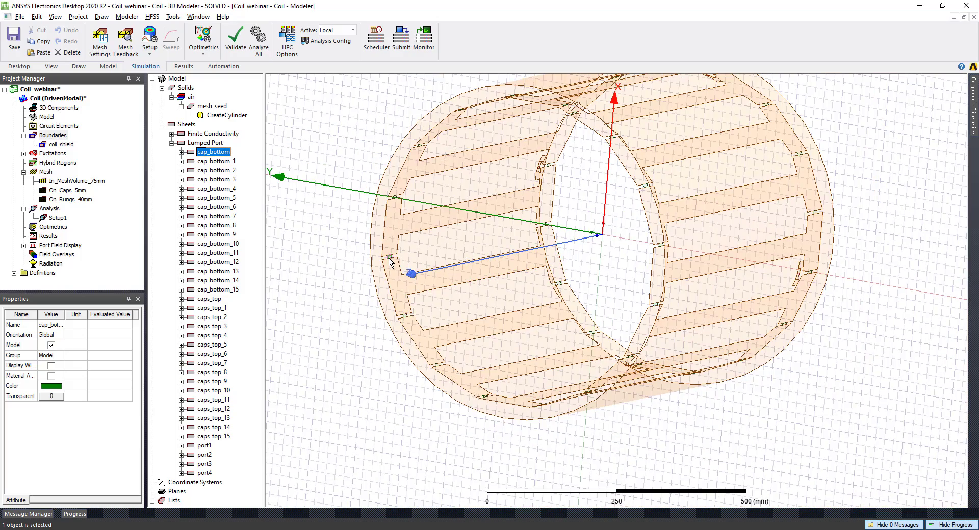
pyautogui.scroll(5, 390, 261)
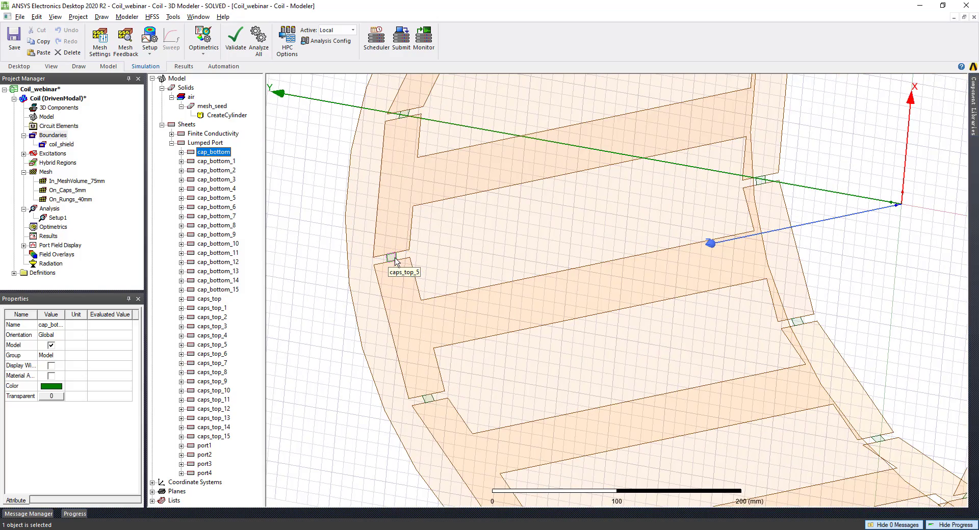
# Select the caps_top_5 capacitor sheet between two rungs and locate it in the Lumped Port group.
pyautogui.click(395, 259)
pyautogui.click(455, 248)
pyautogui.click(311, 288)
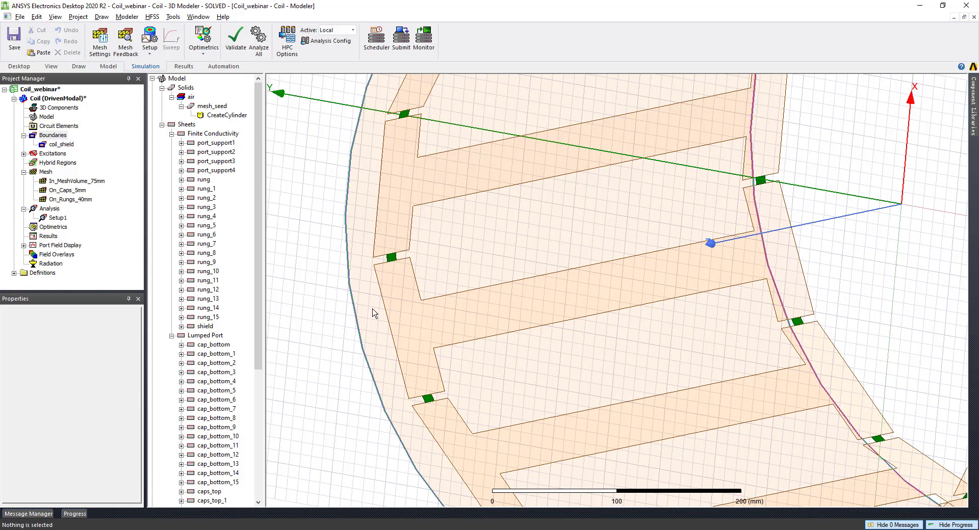
pyautogui.scroll(-2, 397, 273)
pyautogui.click(396, 275)
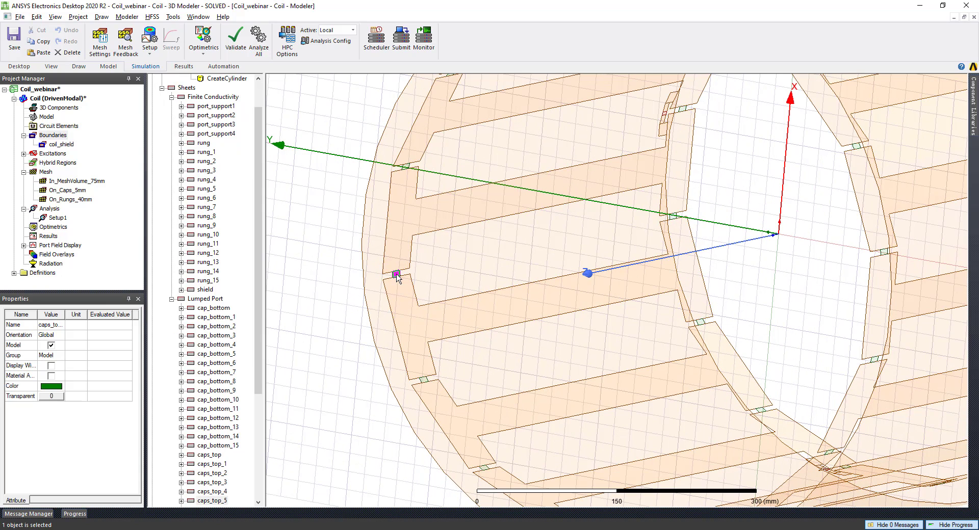
pyautogui.scroll(-5, 232, 337)
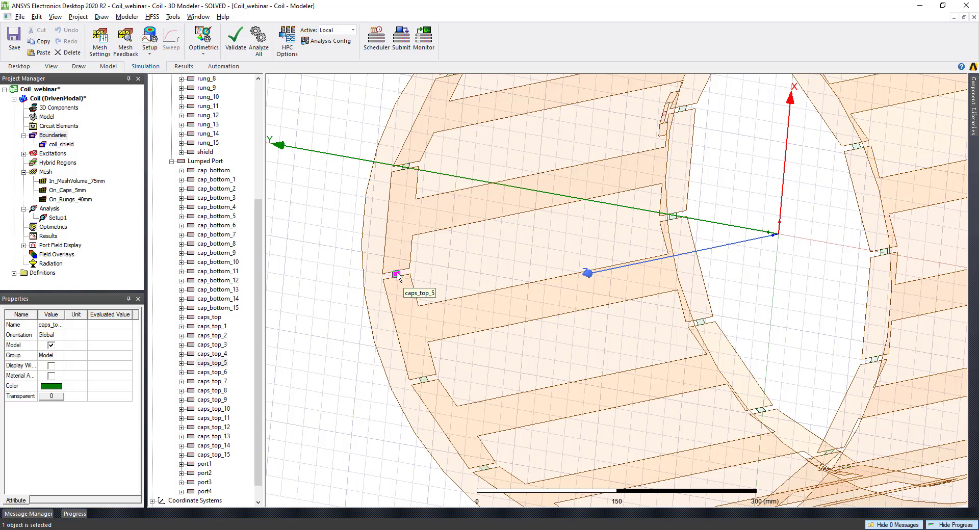
# Open a Lumped RLC boundary for caps_top_5, try out its resistance, inductance and capacitance options, and cancel the dialog.
pyautogui.rightClick(397, 276)
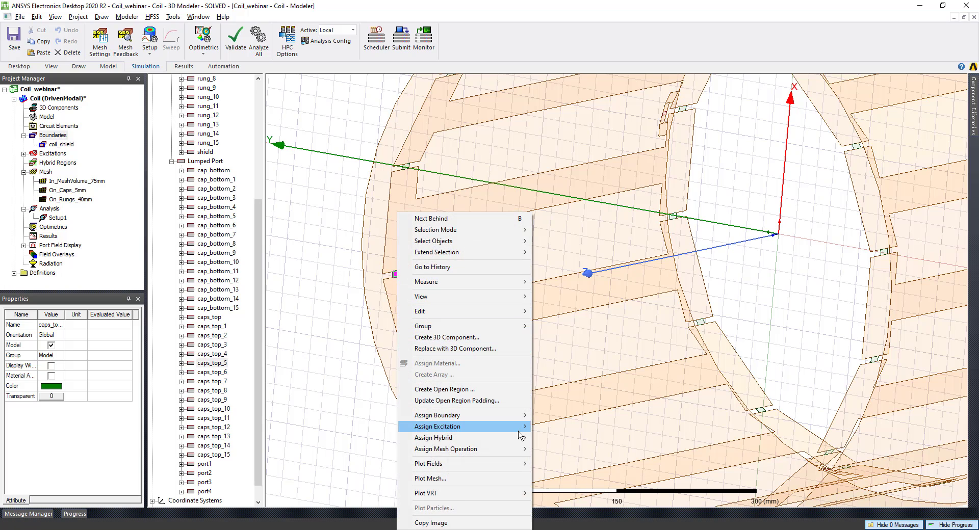
pyautogui.moveTo(507, 422)
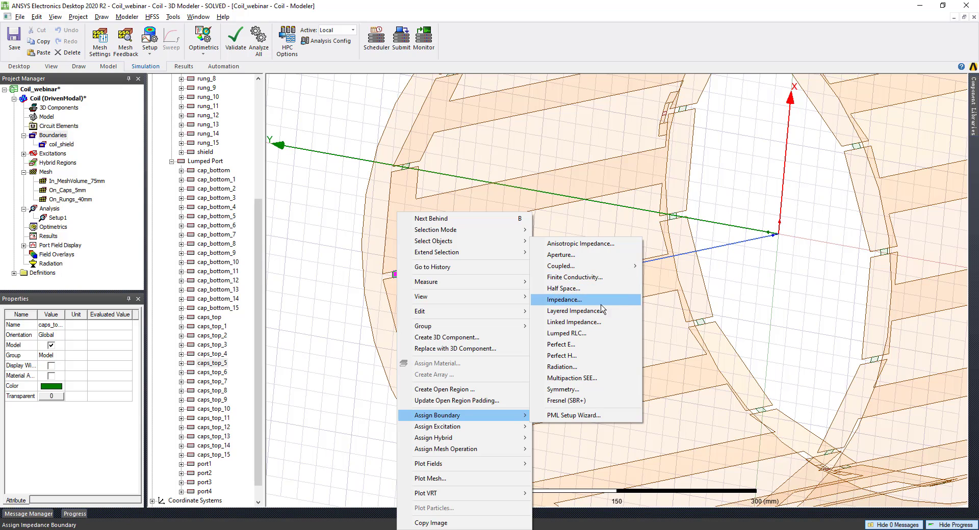
pyautogui.click(600, 334)
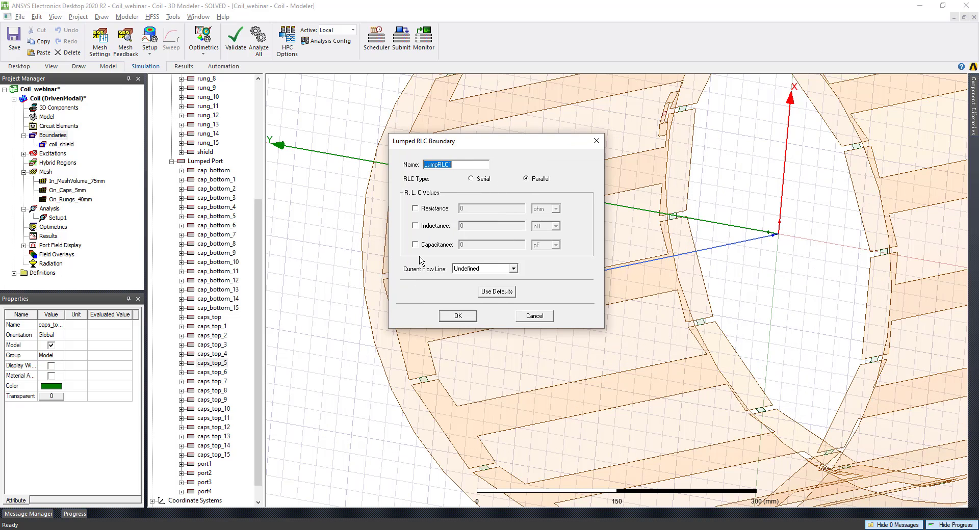
pyautogui.click(428, 249)
pyautogui.click(433, 247)
pyautogui.click(444, 210)
pyautogui.click(447, 230)
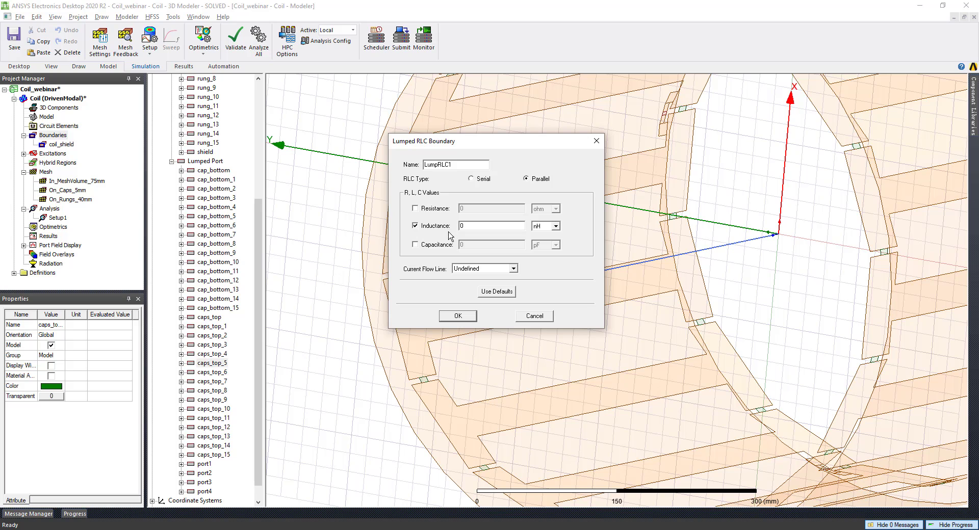
pyautogui.click(534, 316)
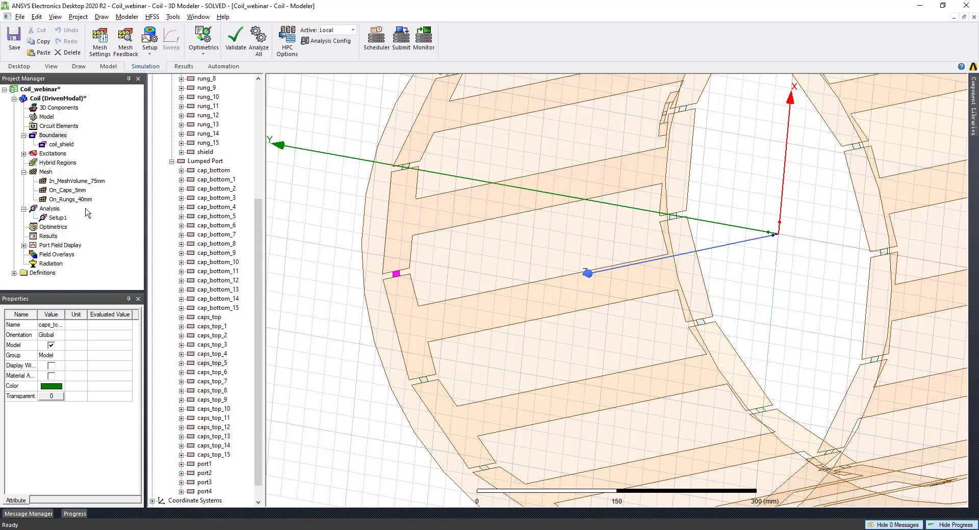
# List the design's excitations in the project tree and review the capacitor and port entries.
pyautogui.click(23, 153)
pyautogui.scroll(-4, 55, 170)
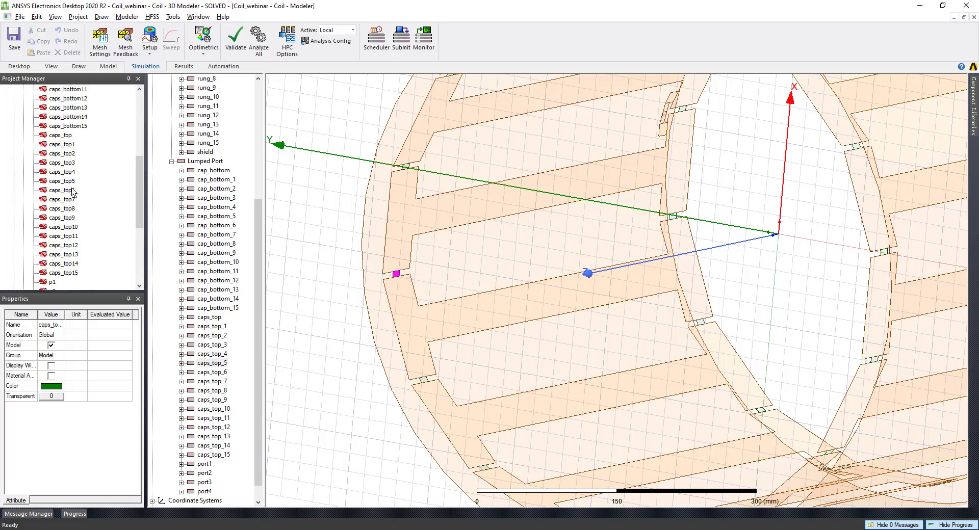
pyautogui.scroll(-2, 641, 248)
# Select the four feed port sheets port1 through port4 and inspect where they sit on the coil.
pyautogui.moveTo(640, 245); pyautogui.dragTo(654, 263, button='middle')
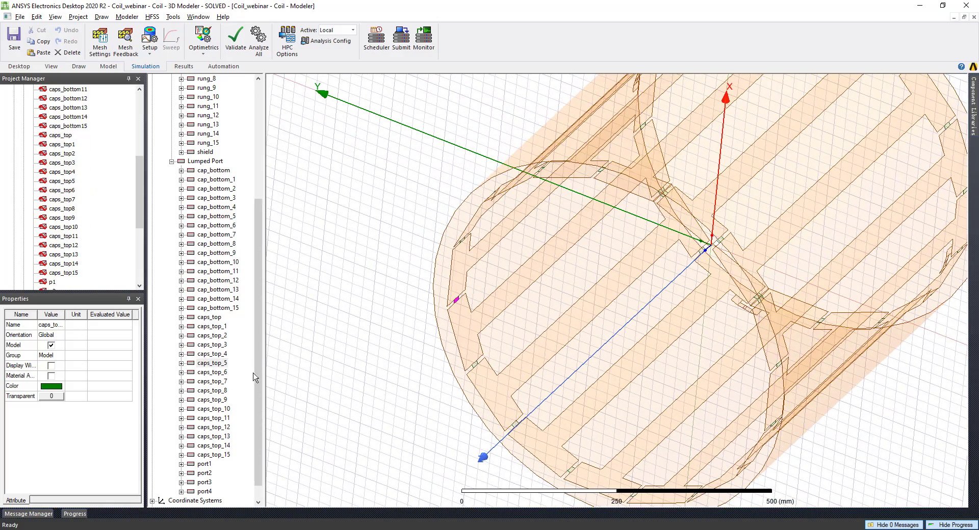
pyautogui.scroll(-2, 202, 451)
pyautogui.click(204, 446)
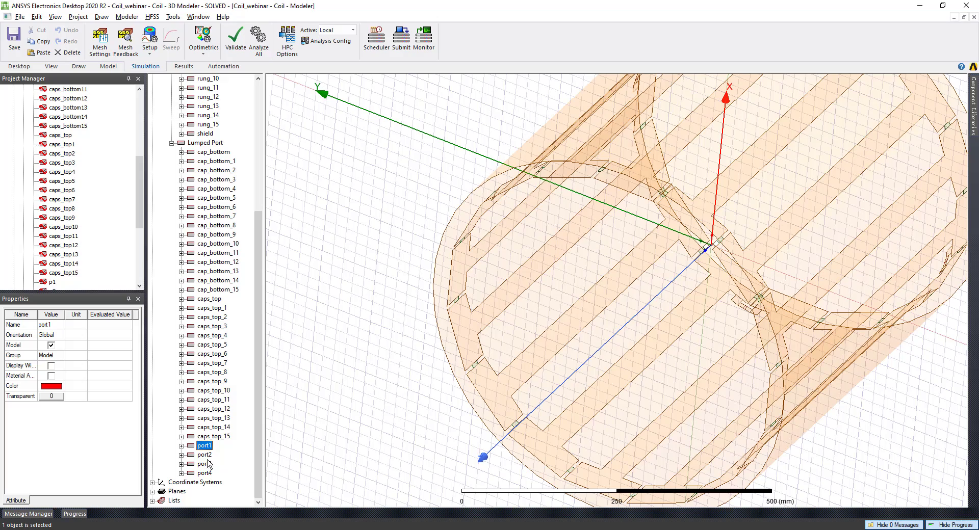
pyautogui.keyDown('shift'); pyautogui.click(206, 473); pyautogui.keyUp('shift')
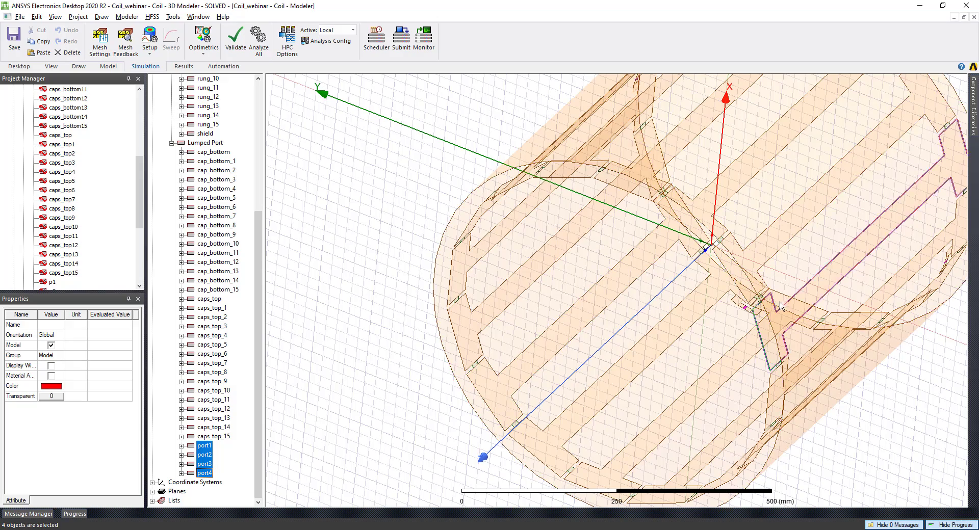
pyautogui.scroll(1, 735, 313)
pyautogui.scroll(6, 735, 313)
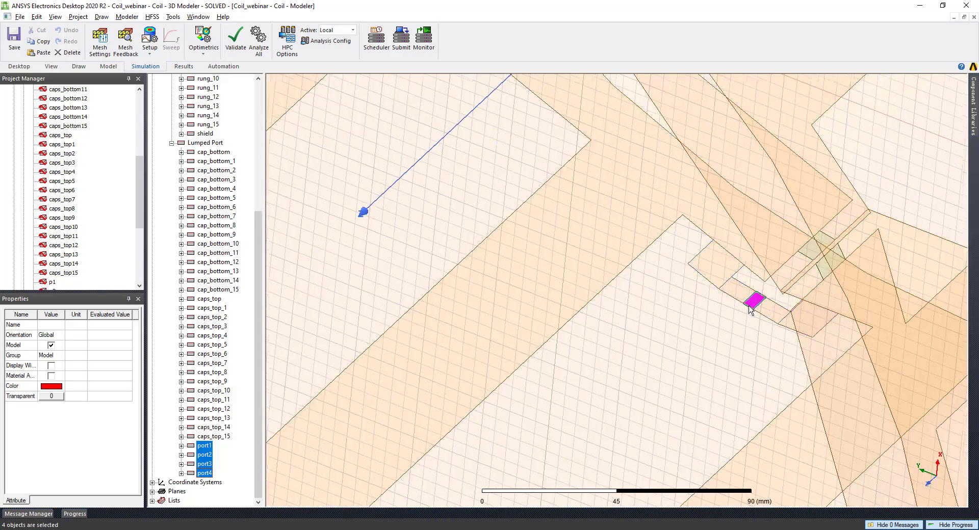
pyautogui.scroll(-7, 748, 305)
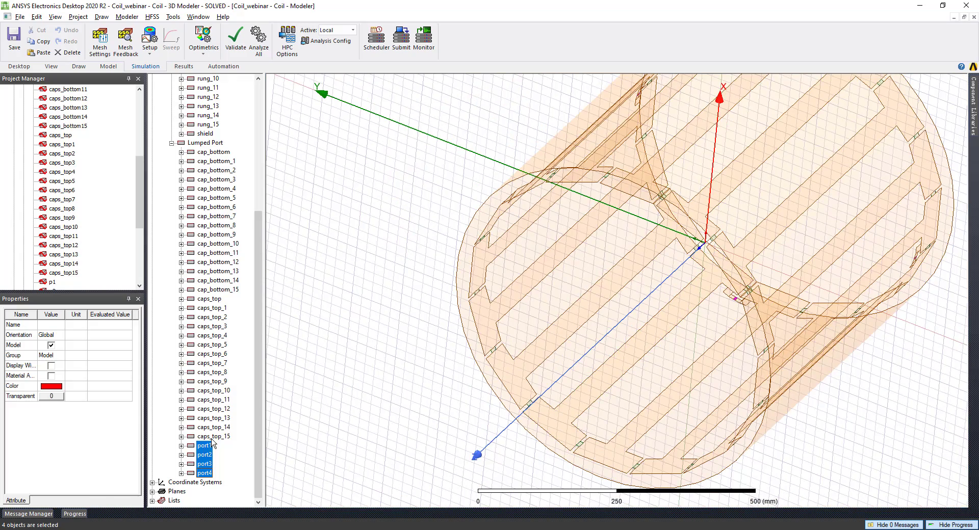
# Select all capacitor sheets from cap_bottom through caps_top_15 and collapse the Excitations list.
pyautogui.click(212, 439)
pyautogui.keyDown('shift'); pyautogui.click(230, 152); pyautogui.keyUp('shift')
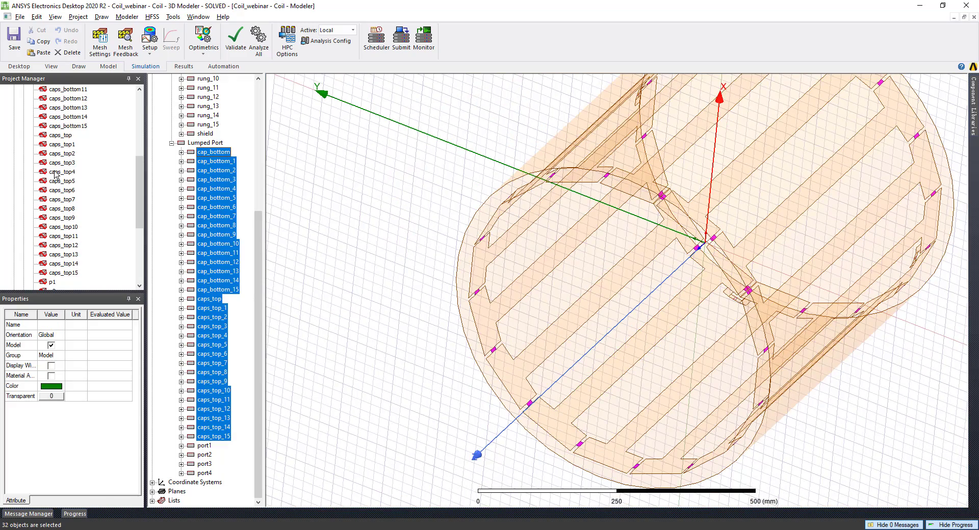
pyautogui.scroll(6, 38, 165)
pyautogui.click(23, 154)
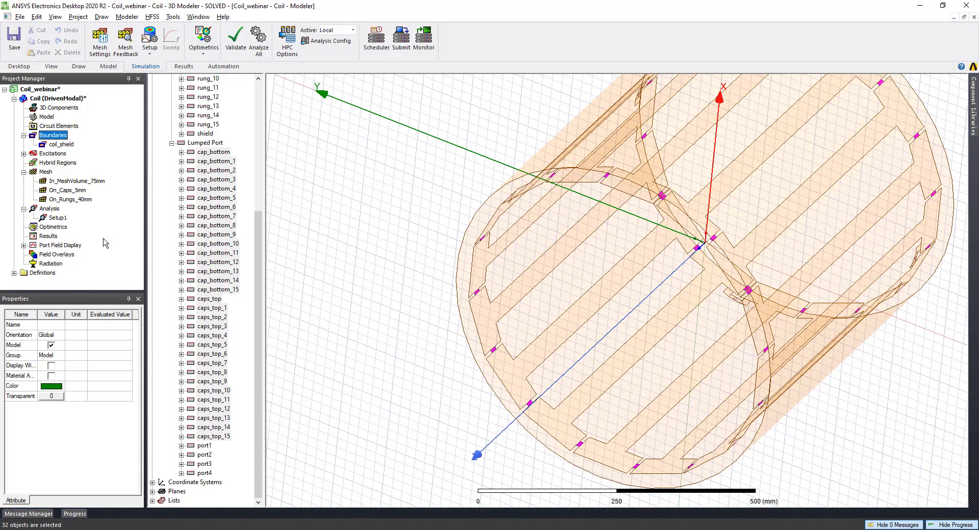
# Clear the capacitor selection and collapse the Lumped Port and Finite Conductivity sheet groups in the model tree.
pyautogui.click(385, 223)
pyautogui.moveTo(645, 338); pyautogui.dragTo(713, 351, button='middle')
pyautogui.scroll(4, 179, 141)
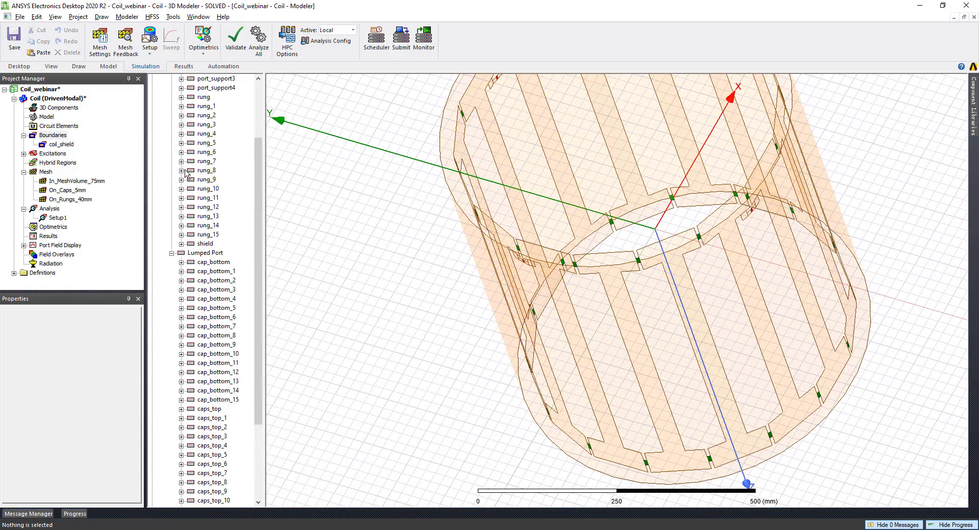
pyautogui.click(171, 253)
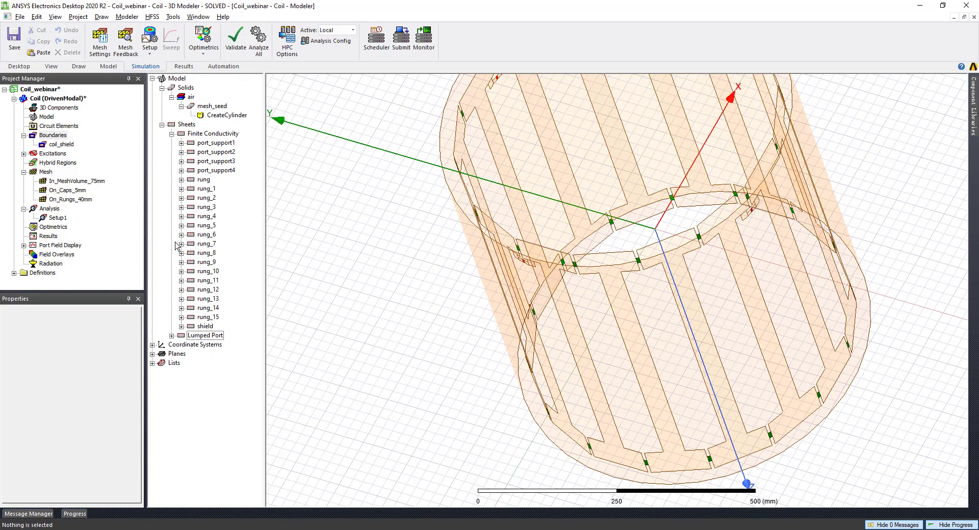
pyautogui.click(171, 134)
# Select the mesh_seed air cylinder to inspect the mesh volume inside the coil, and clear the selection.
pyautogui.click(188, 96)
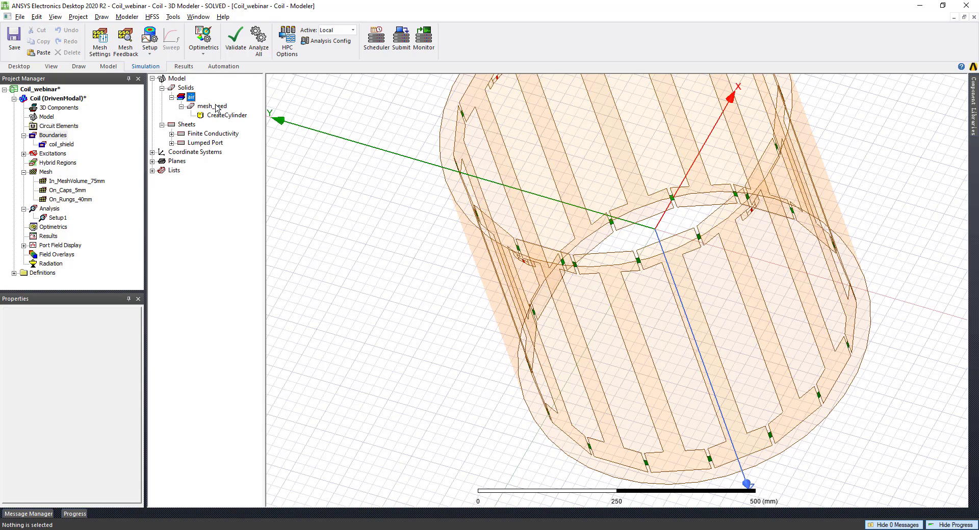
pyautogui.click(215, 106)
pyautogui.click(407, 303)
pyautogui.moveTo(615, 385); pyautogui.dragTo(511, 317, button='middle')
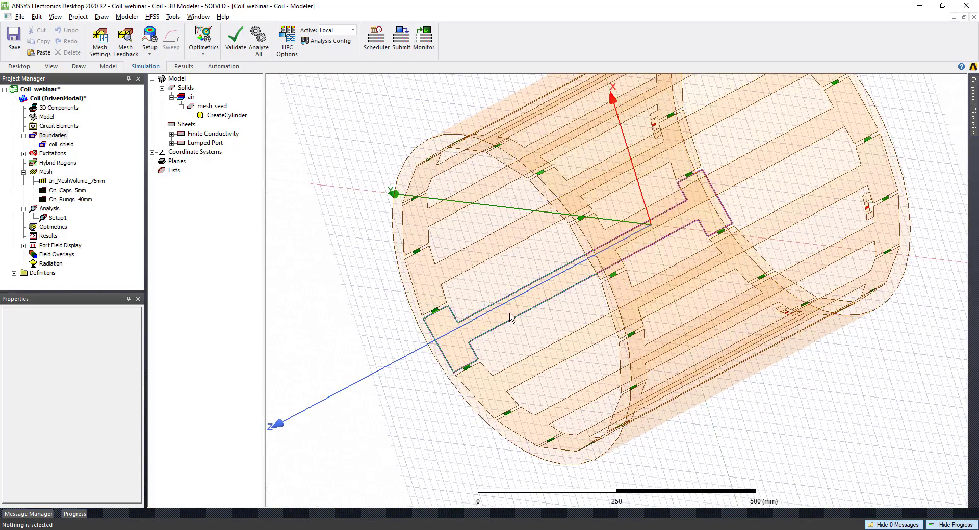
# Review the In_MeshVolume_75mm mesh operation's properties and inspect the coil's interior volume.
pyautogui.click(92, 182)
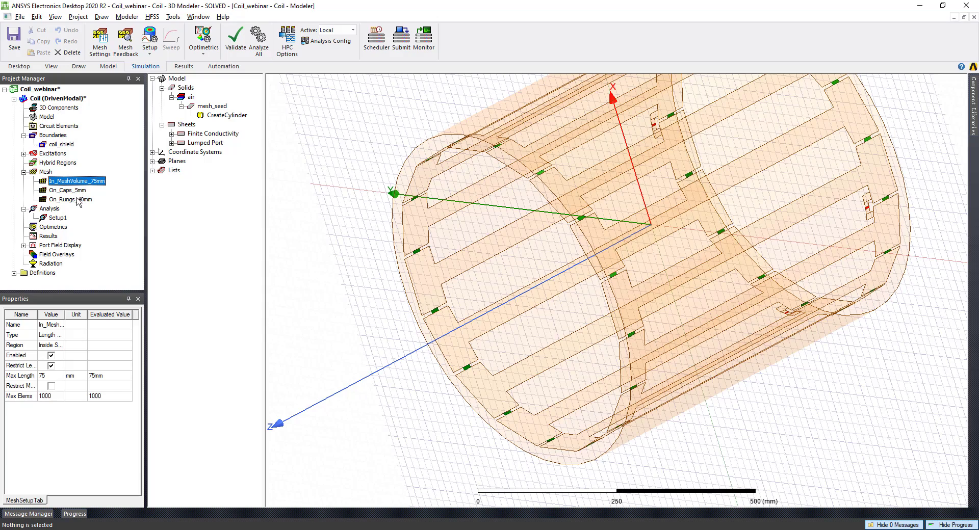
pyautogui.moveTo(452, 334); pyautogui.dragTo(469, 341, button='middle')
pyautogui.click(384, 380)
pyautogui.moveTo(457, 394); pyautogui.dragTo(596, 427, button='middle')
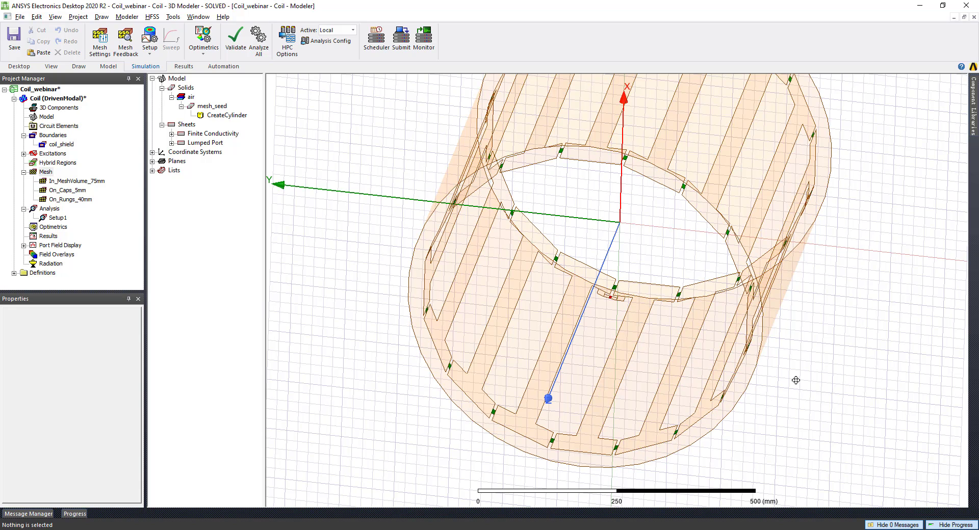
pyautogui.keyDown('shift'); pyautogui.moveTo(784, 382); pyautogui.dragTo(688, 361, button='middle'); pyautogui.keyUp('shift')
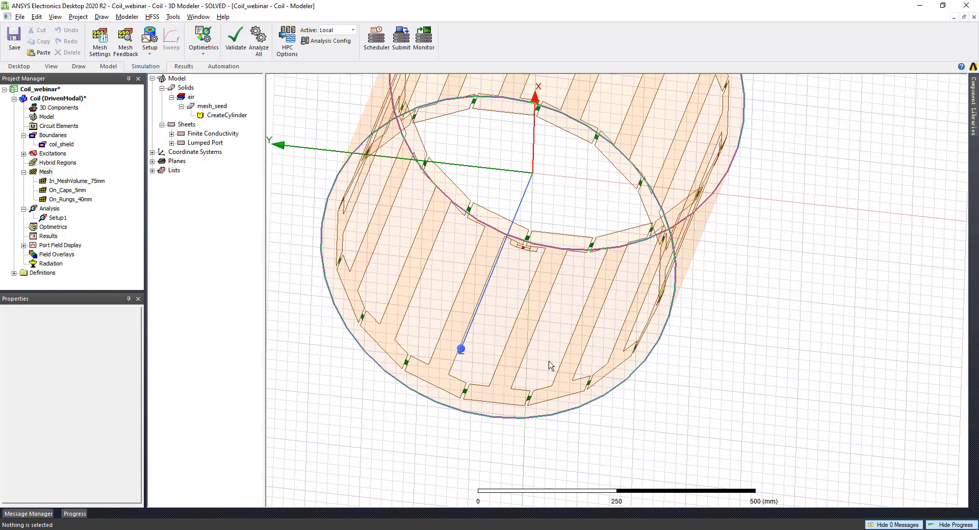
pyautogui.click(75, 181)
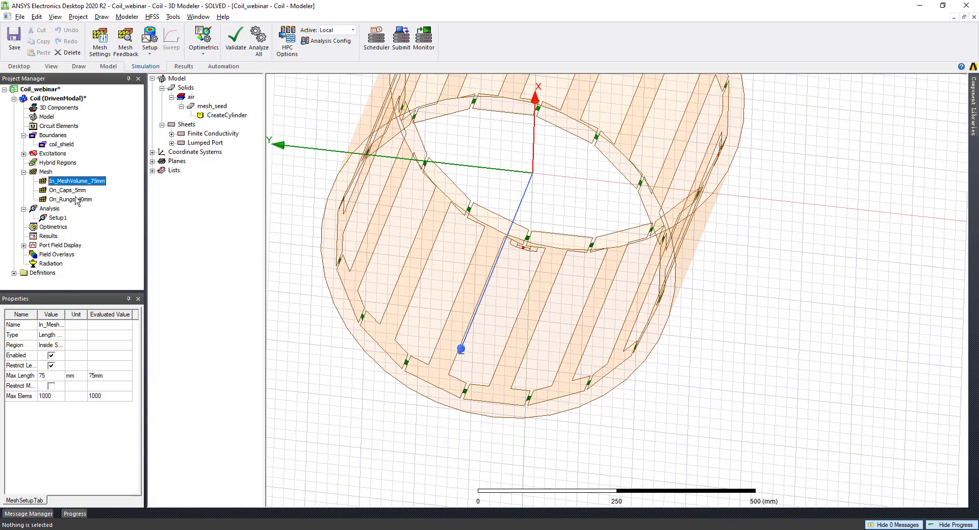
# Review the On_Caps_5mm mesh operation's properties and inspect the capacitor gaps around both end rings.
pyautogui.click(72, 190)
pyautogui.moveTo(609, 392); pyautogui.dragTo(622, 401, button='middle')
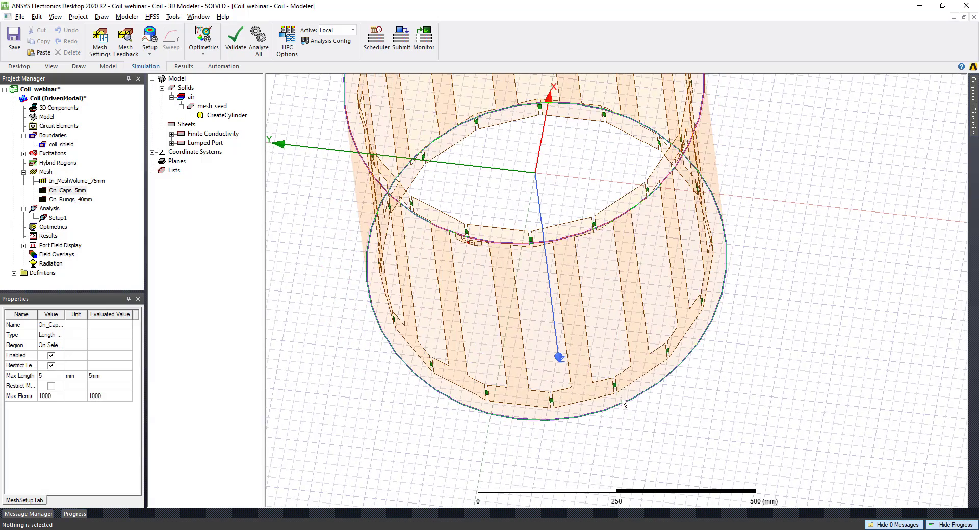
pyautogui.moveTo(626, 278); pyautogui.dragTo(614, 292, button='middle')
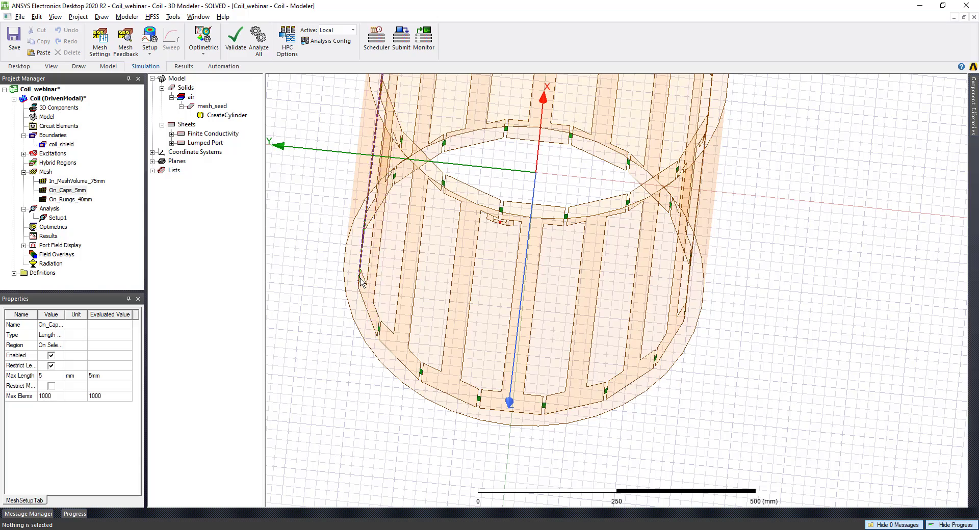
pyautogui.moveTo(363, 279); pyautogui.dragTo(298, 312, button='middle')
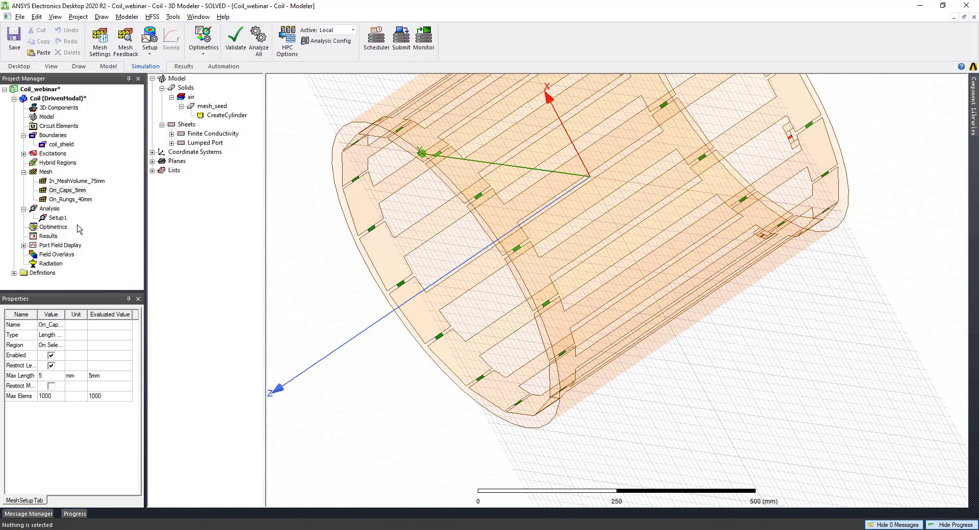
# Select the On_Rungs_40mm mesh operation, examine the maximum element length setting of On_Caps_5mm, and cancel the dialog.
pyautogui.click(71, 199)
pyautogui.doubleClick(77, 192)
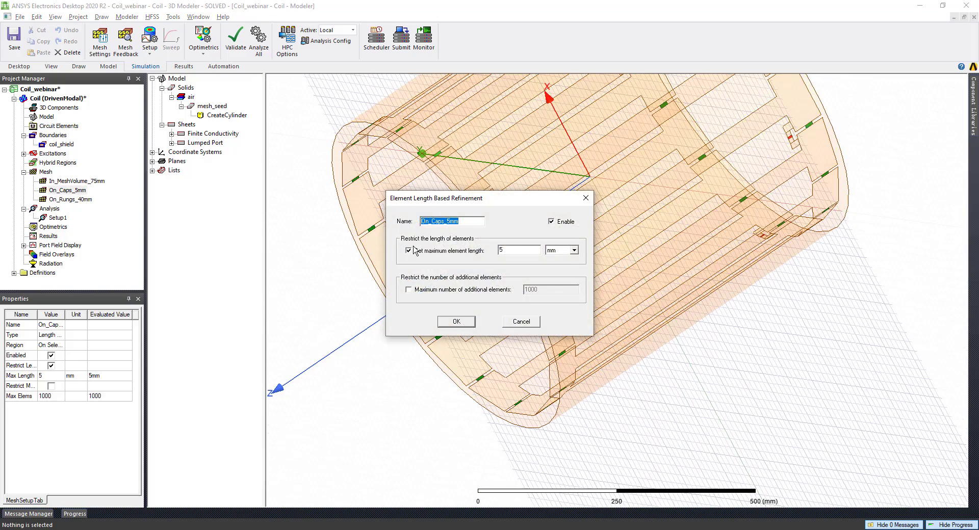
pyautogui.moveTo(509, 251); pyautogui.dragTo(463, 250)
pyautogui.click(529, 328)
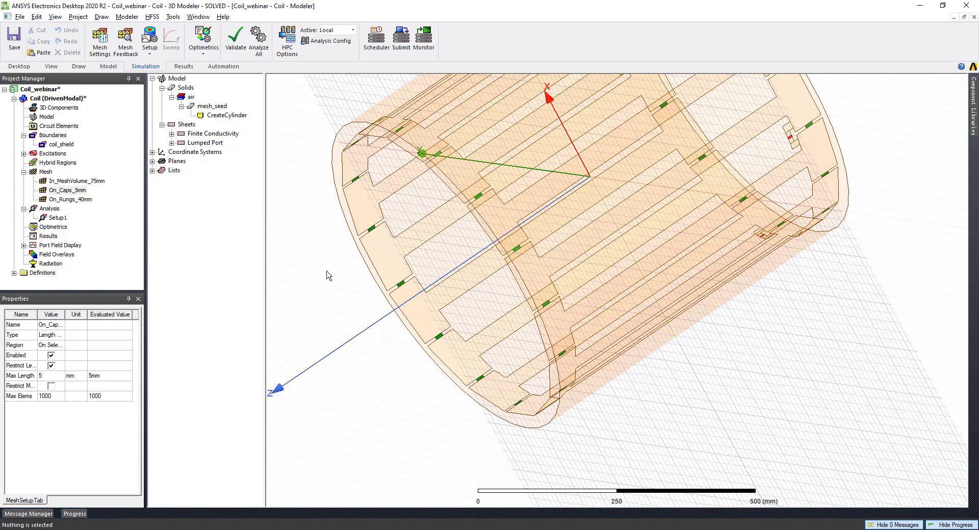
# Open a new advanced solution setup to examine its solution frequency setting, and close it without adding the setup.
pyautogui.rightClick(49, 210)
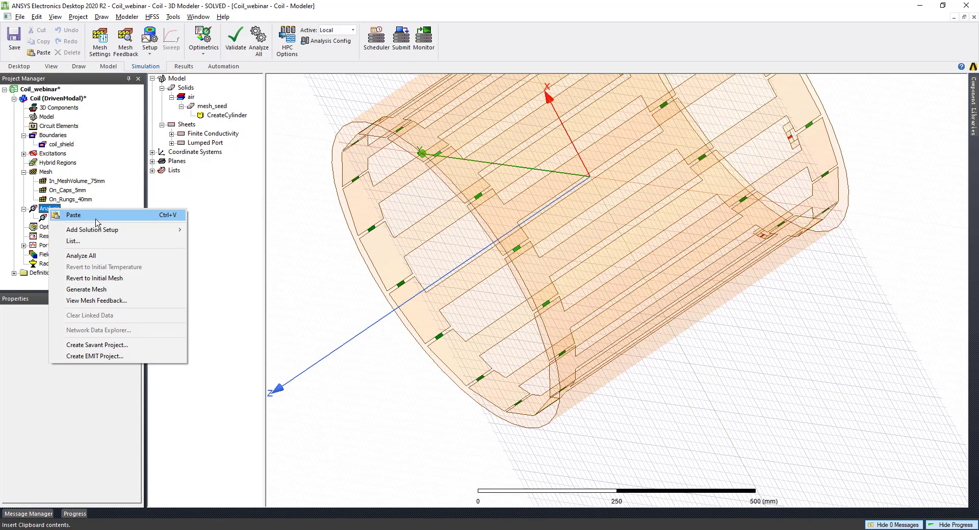
pyautogui.moveTo(182, 232)
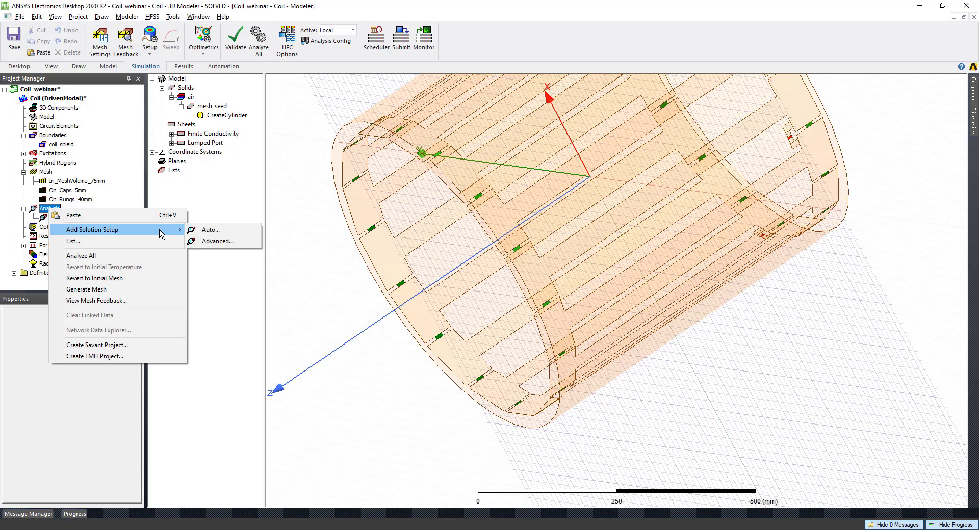
pyautogui.click(212, 241)
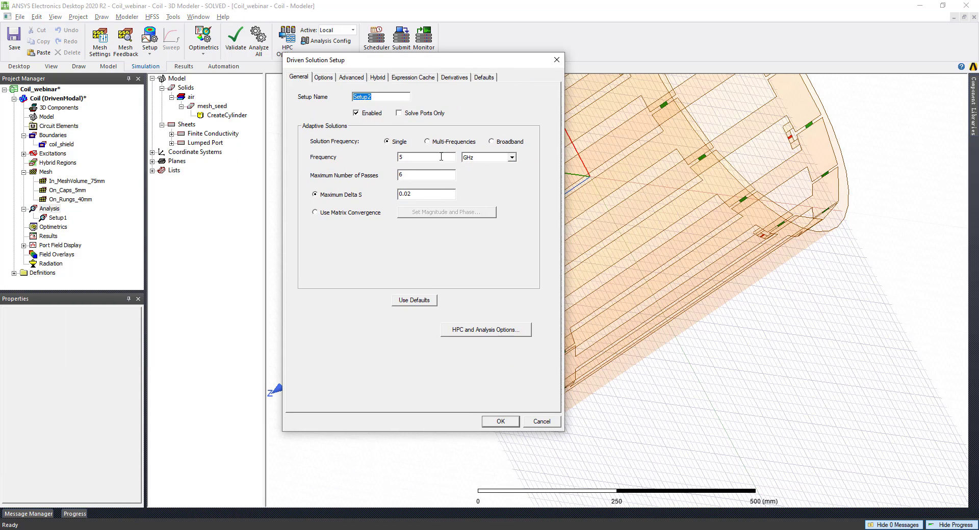
pyautogui.doubleClick(444, 158)
pyautogui.click(551, 60)
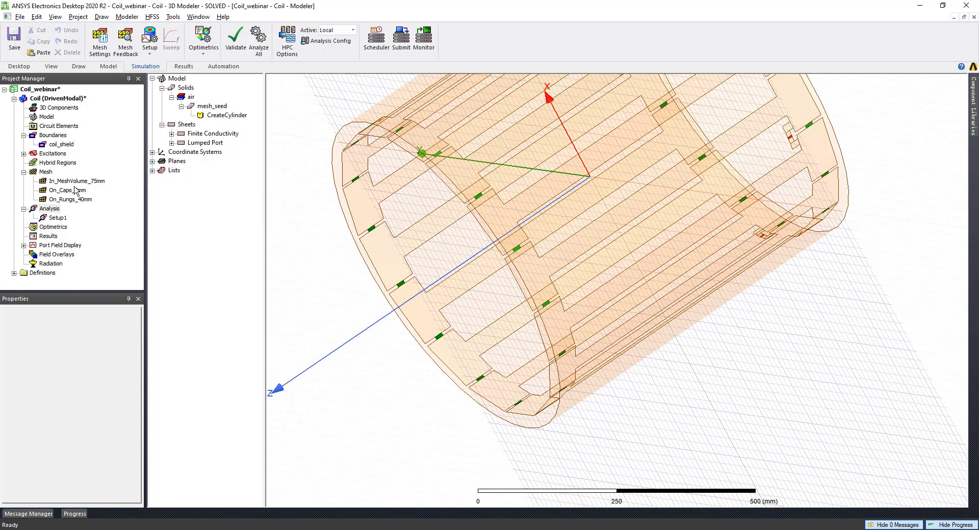
# Open Setup1 and review its adaptive frequency, solver options and advanced field-saving settings, and close it unchanged.
pyautogui.doubleClick(58, 218)
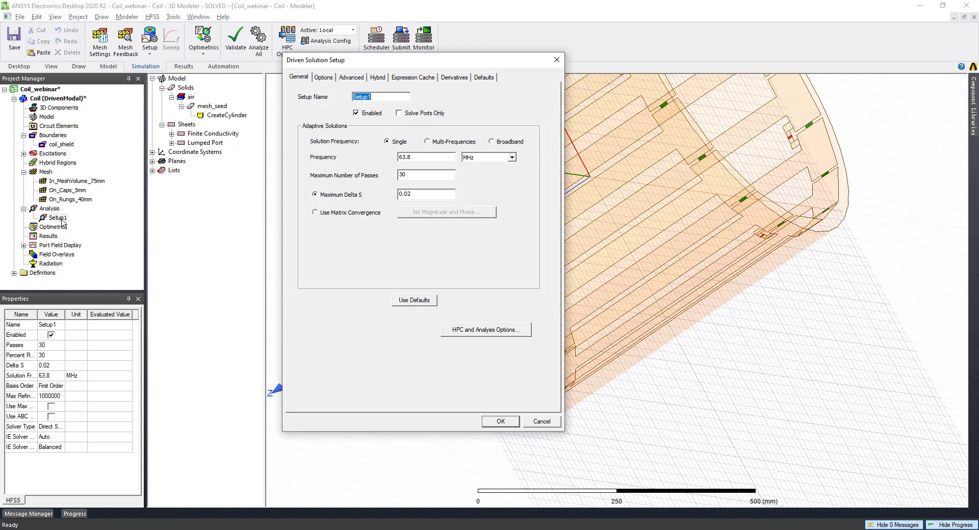
pyautogui.click(429, 161)
pyautogui.click(322, 77)
pyautogui.click(351, 77)
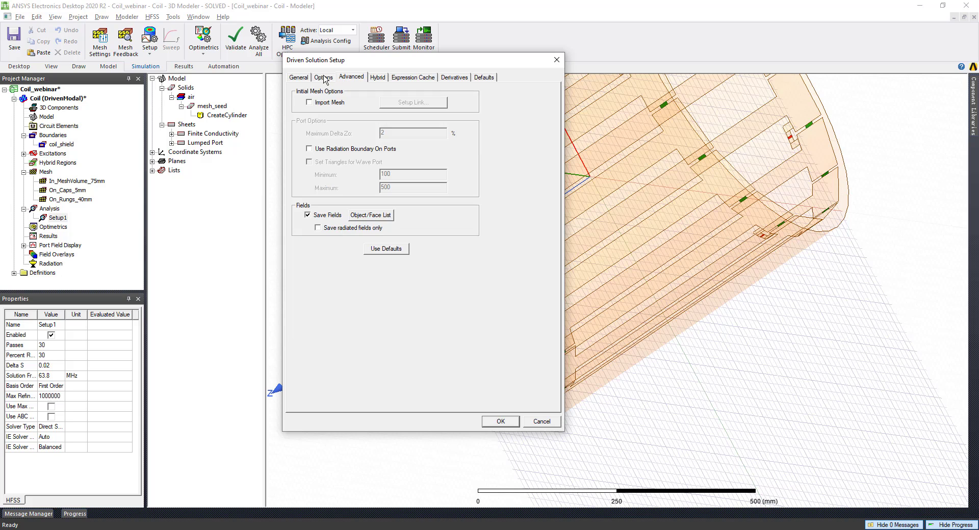
pyautogui.click(300, 78)
pyautogui.click(556, 60)
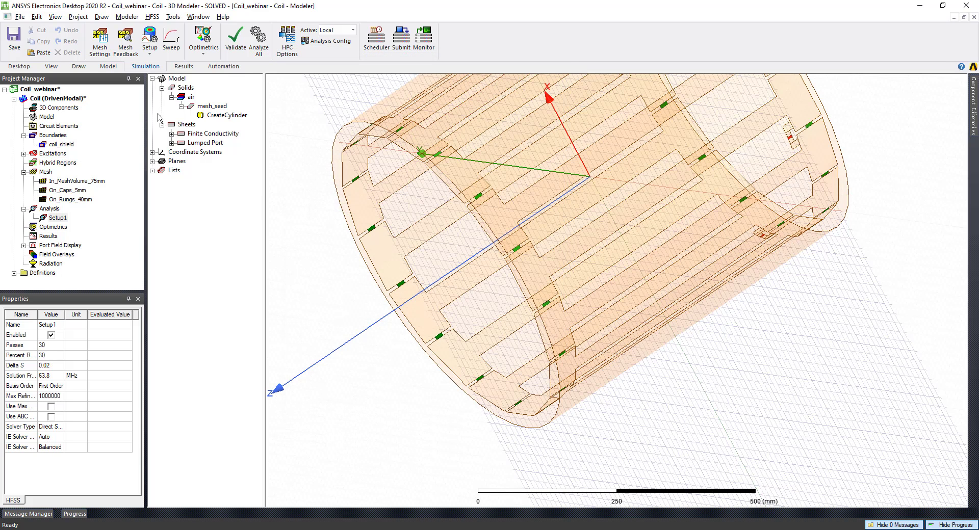
# Run the validation check on the Coil design and close its report.
pyautogui.click(232, 49)
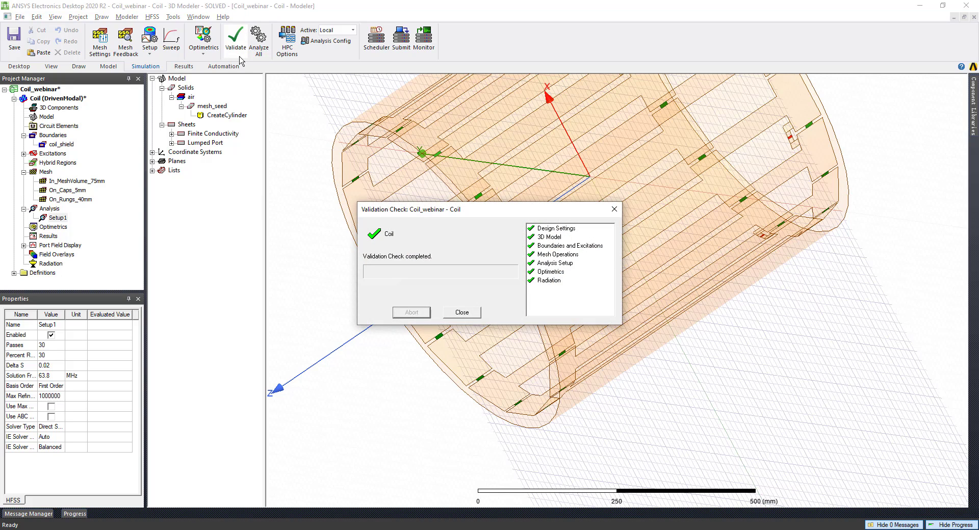
pyautogui.click(469, 315)
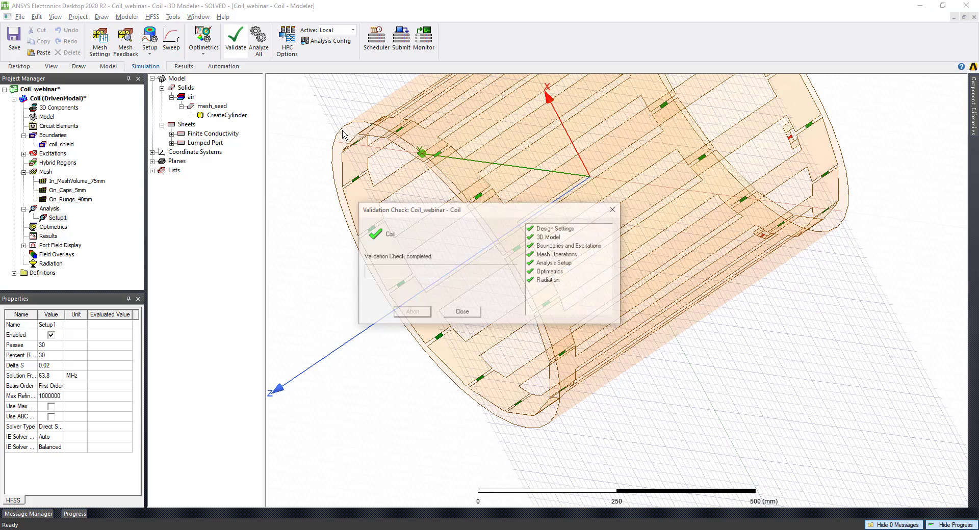
pyautogui.click(462, 313)
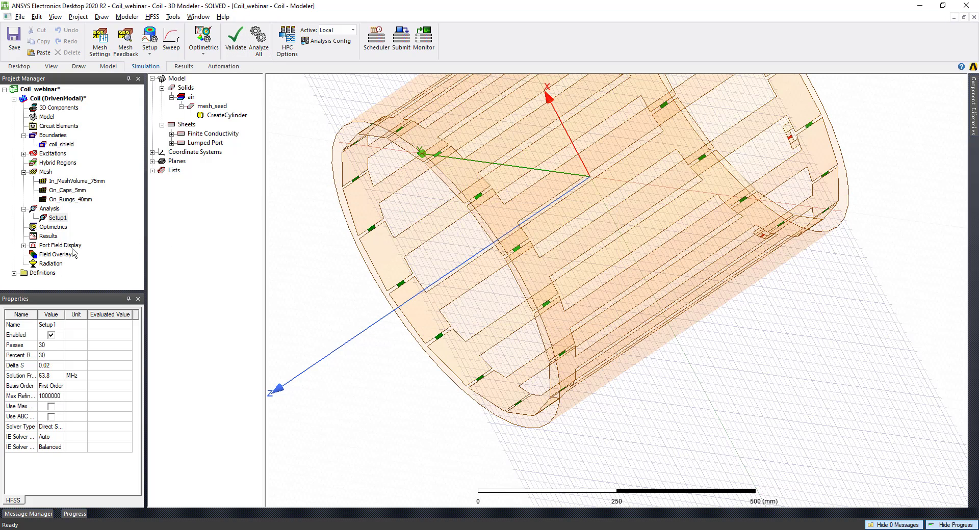
pyautogui.moveTo(436, 311)
pyautogui.mouseDown(button='middle')
pyautogui.moveTo(503, 325)
pyautogui.moveTo(511, 239)
pyautogui.moveTo(539, 219)
pyautogui.moveTo(524, 257)
pyautogui.moveTo(511, 257)
pyautogui.moveTo(576, 260)
pyautogui.mouseUp(button='middle')
pyautogui.scroll(-3, 511, 308)
pyautogui.scroll(-3, 512, 312)
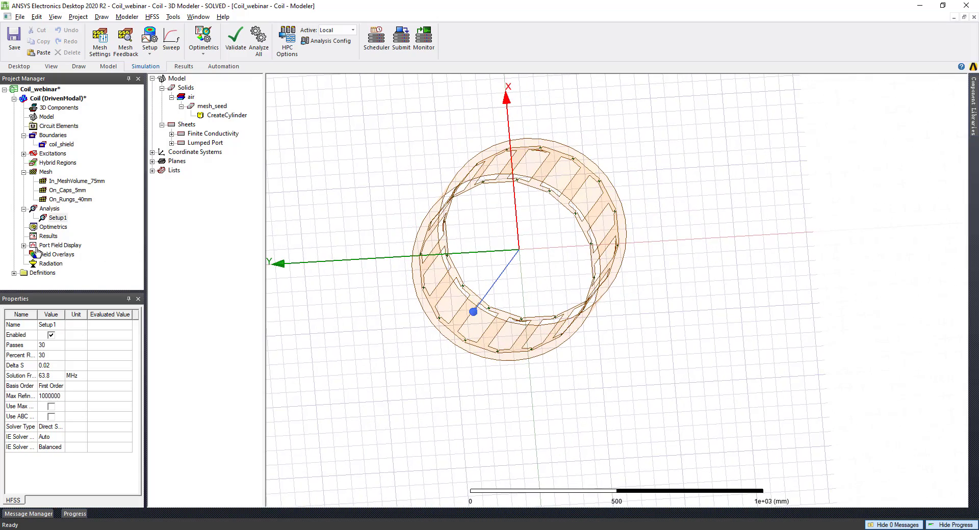
pyautogui.moveTo(436, 305); pyautogui.dragTo(505, 325, button='middle')
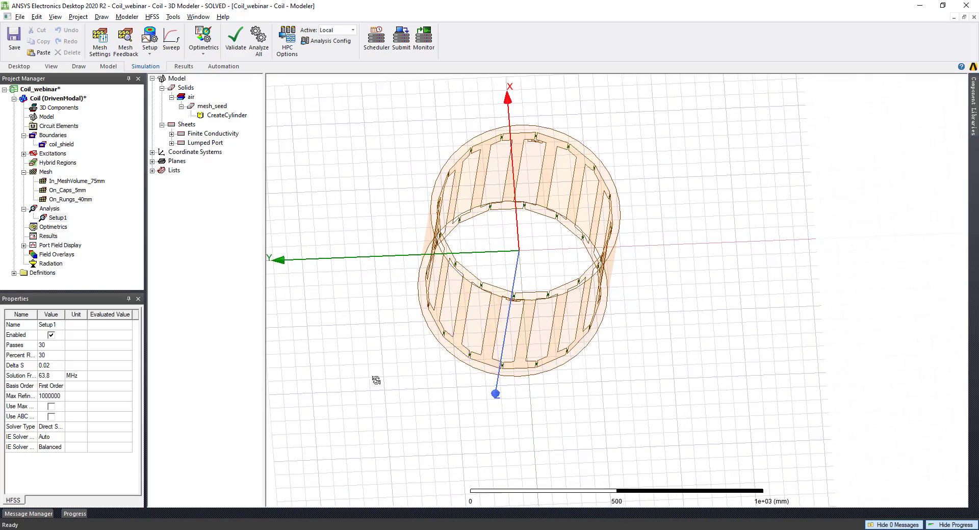
pyautogui.moveTo(376, 378)
pyautogui.mouseDown(button='middle')
pyautogui.moveTo(566, 327)
pyautogui.moveTo(559, 308)
pyautogui.moveTo(518, 292)
pyautogui.moveTo(499, 298)
pyautogui.mouseUp(button='middle')
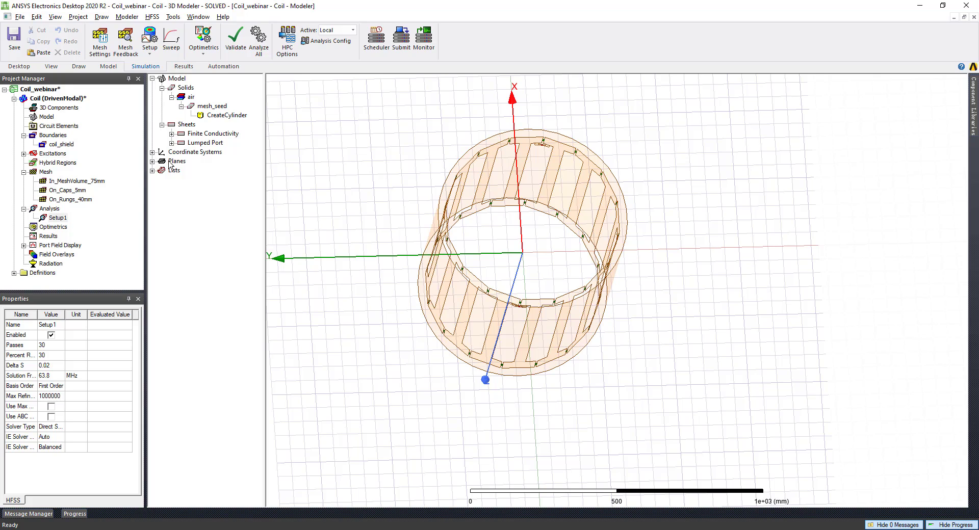
pyautogui.moveTo(493, 320); pyautogui.dragTo(555, 321, button='middle')
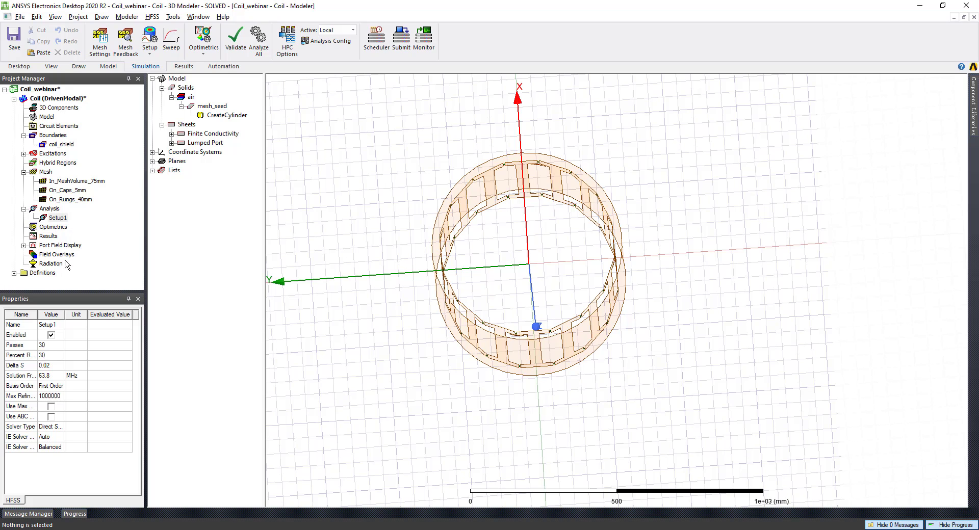
# List the global planes and compare how the XZ, YZ and XY planes lie within the coil.
pyautogui.click(152, 161)
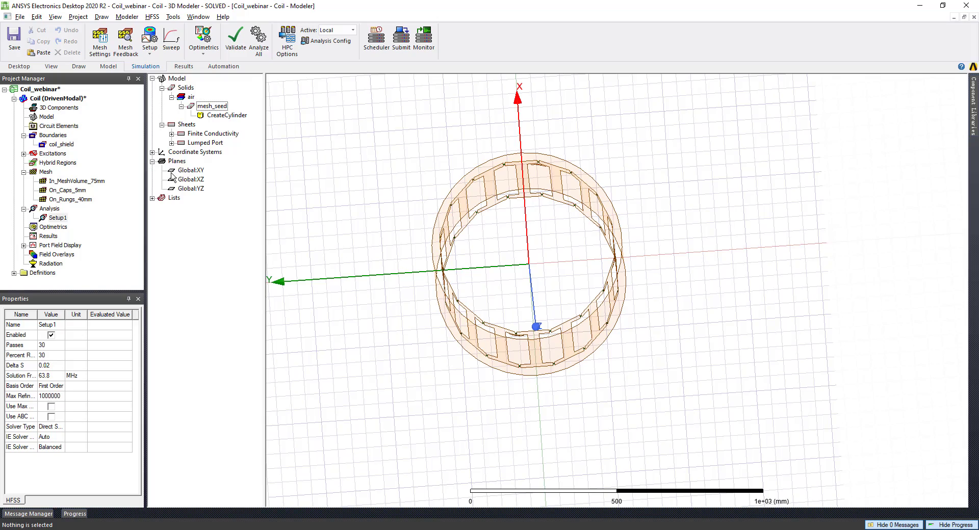
pyautogui.click(190, 184)
pyautogui.keyDown('alt'); pyautogui.moveTo(507, 301); pyautogui.dragTo(356, 260); pyautogui.keyUp('alt')
pyautogui.click(193, 189)
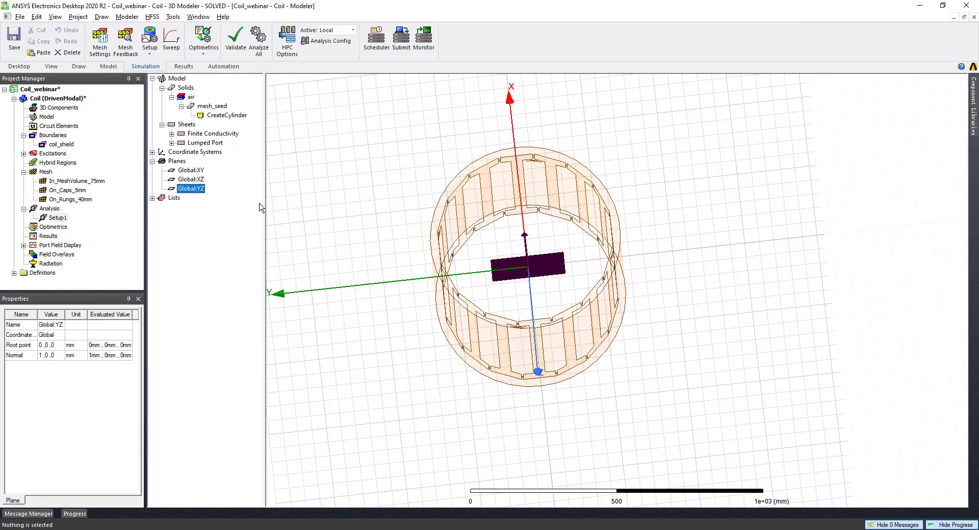
pyautogui.keyDown('alt'); pyautogui.moveTo(481, 271); pyautogui.dragTo(471, 275); pyautogui.keyUp('alt')
pyautogui.click(189, 170)
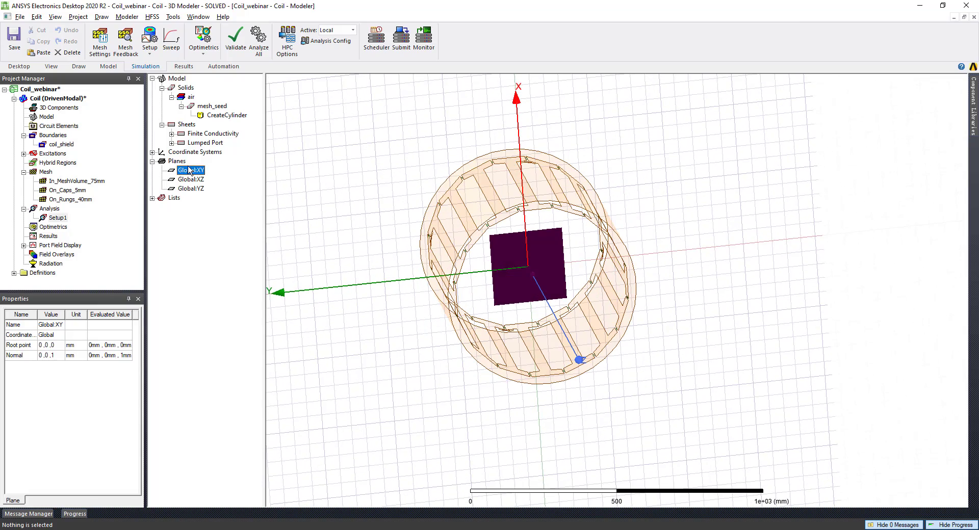
pyautogui.keyDown('alt'); pyautogui.moveTo(673, 285); pyautogui.dragTo(526, 331); pyautogui.keyUp('alt')
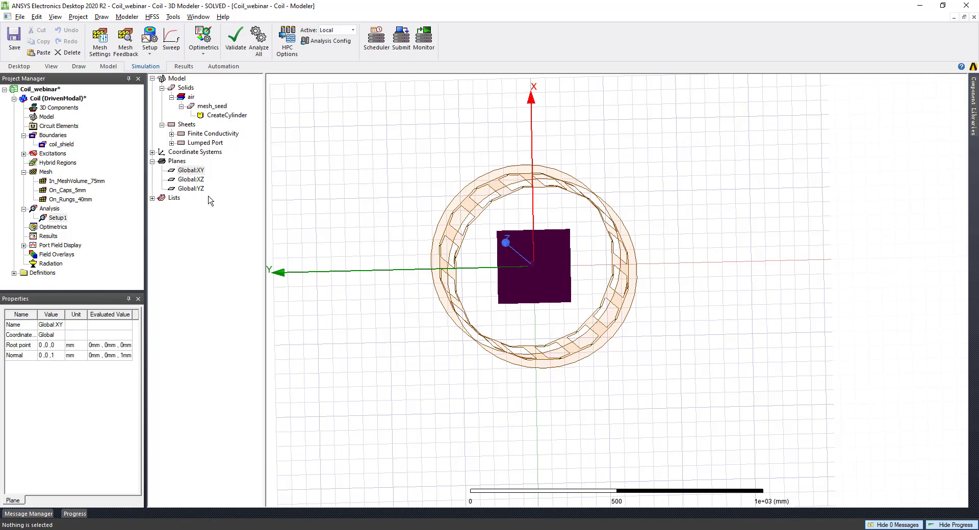
# Plot the H-field magnitude (Mag_H) on the Global:XY plane using Setup1 LastAdaptive at 0.0638GHz and 0deg phase.
pyautogui.click(194, 171)
pyautogui.rightClick(60, 256)
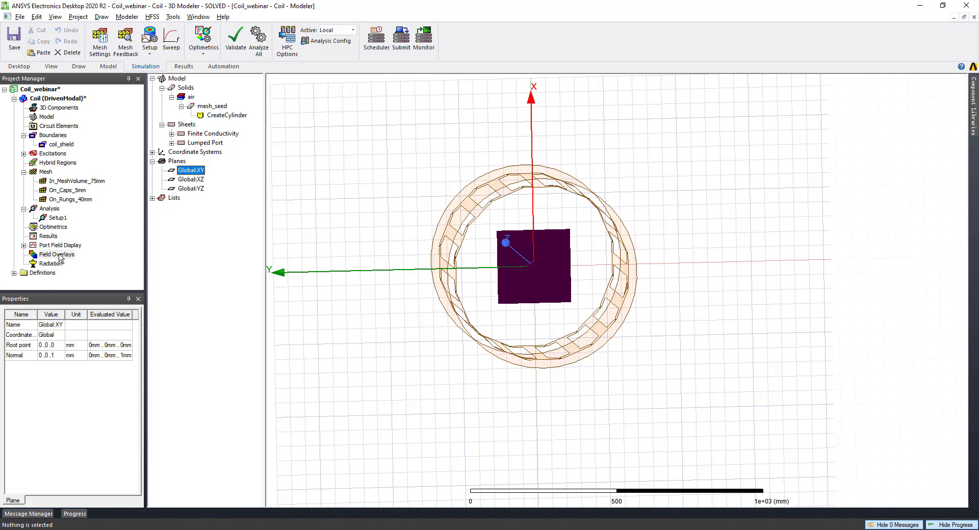
pyautogui.moveTo(114, 262)
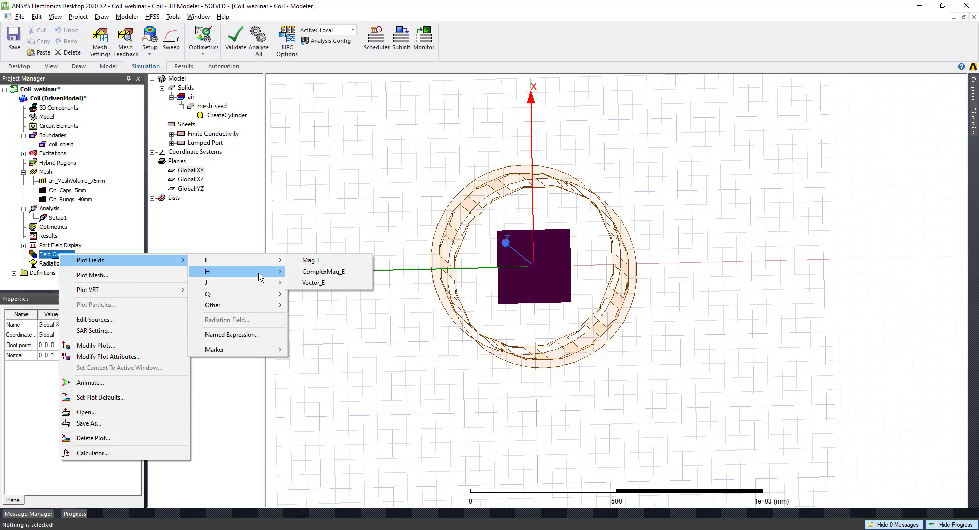
pyautogui.moveTo(230, 271)
pyautogui.click(312, 272)
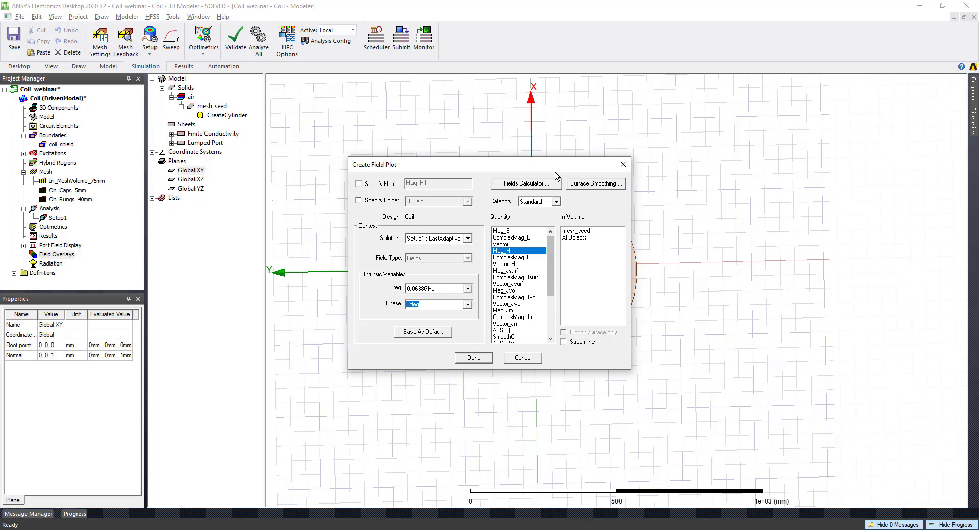
pyautogui.moveTo(558, 164); pyautogui.dragTo(339, 114)
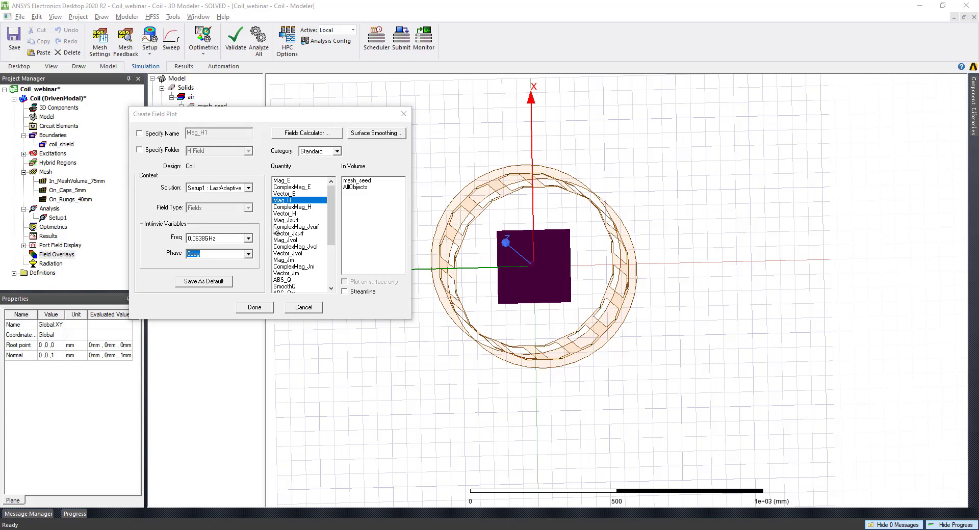
pyautogui.click(249, 240)
pyautogui.click(249, 254)
pyautogui.click(249, 255)
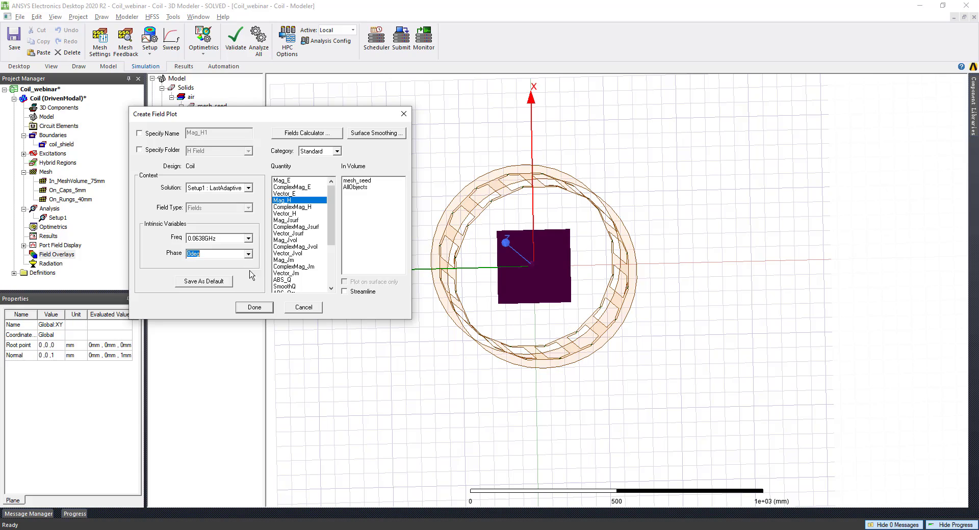
pyautogui.click(256, 308)
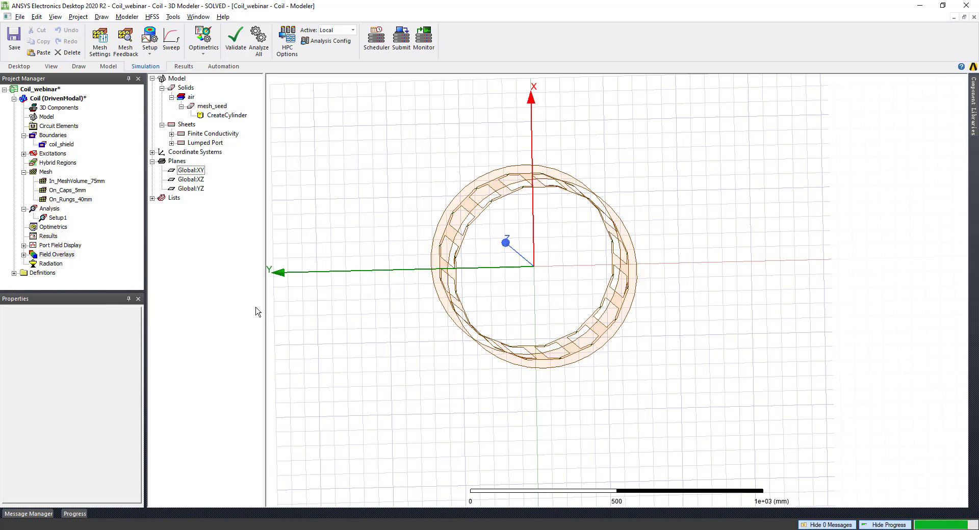
# Switch the H Field plot's colour scale to logarithmic and close its plot settings.
pyautogui.moveTo(581, 332); pyautogui.dragTo(618, 377, button='middle')
pyautogui.doubleClick(290, 174)
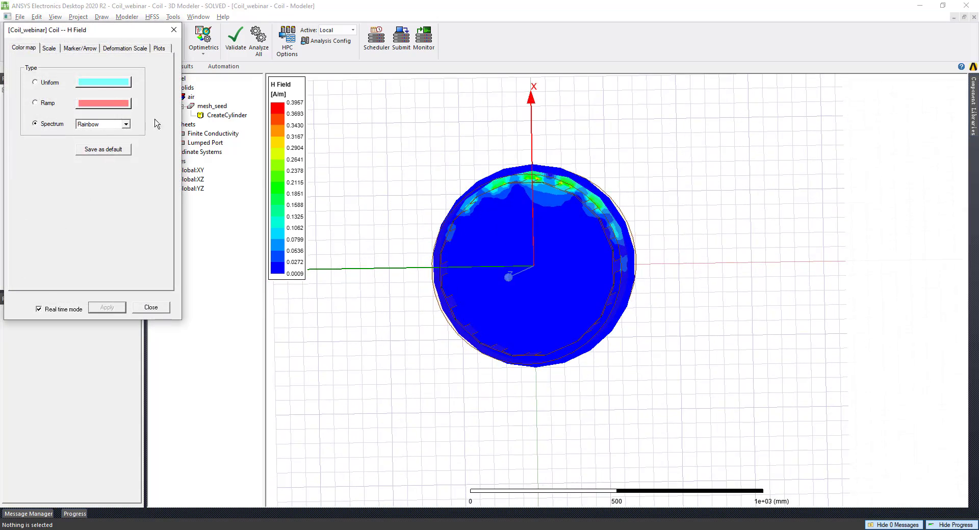
pyautogui.click(49, 48)
pyautogui.click(97, 195)
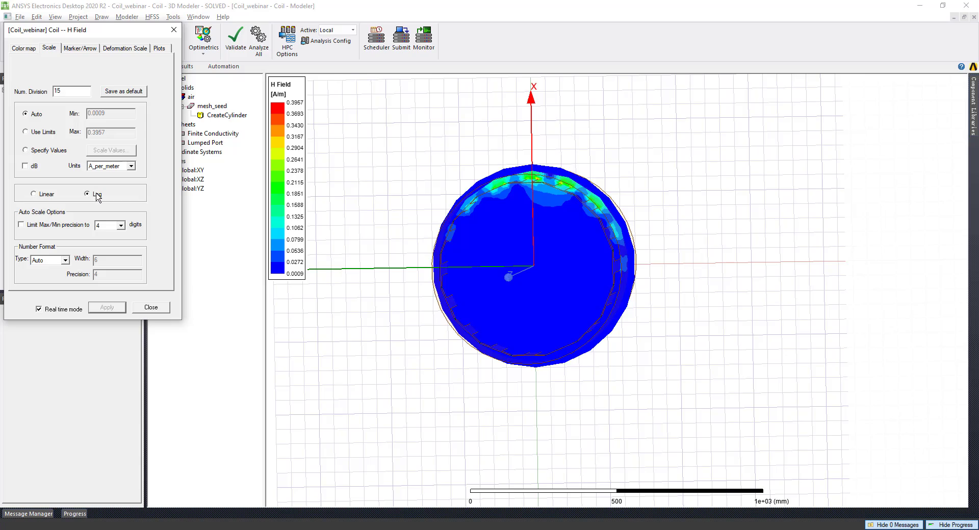
pyautogui.moveTo(574, 355); pyautogui.dragTo(584, 351, button='middle')
pyautogui.click(163, 310)
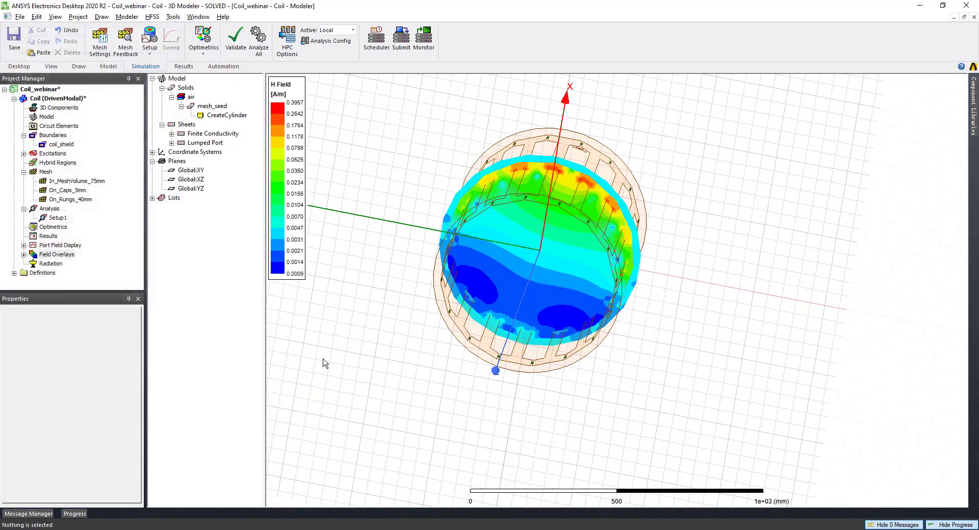
# Hide the Mag_H1 plot from the coil model view.
pyautogui.click(24, 254)
pyautogui.click(57, 264)
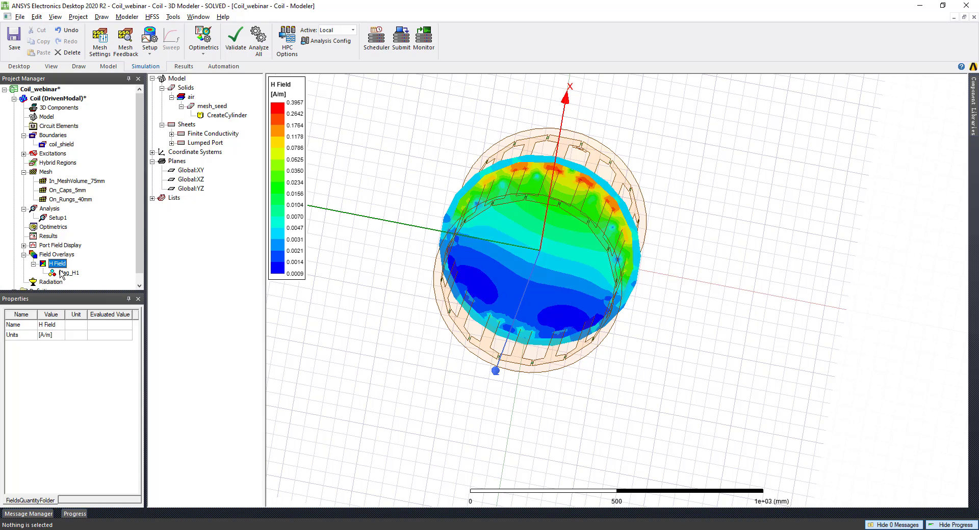
pyautogui.rightClick(63, 272)
# Plot the E-field magnitude (Mag_E) on the Global:XY plane at 0.0638GHz and 0deg phase.
pyautogui.click(191, 170)
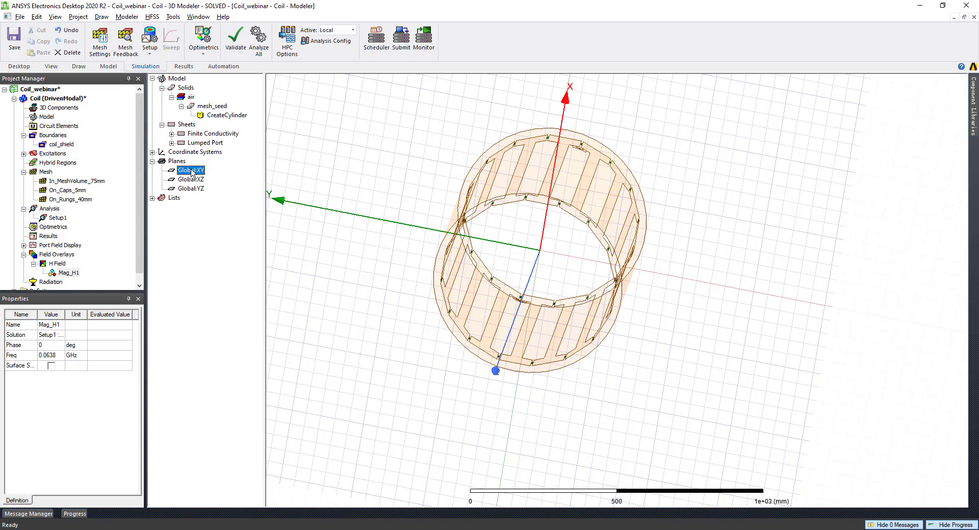
pyautogui.rightClick(60, 257)
pyautogui.moveTo(92, 262)
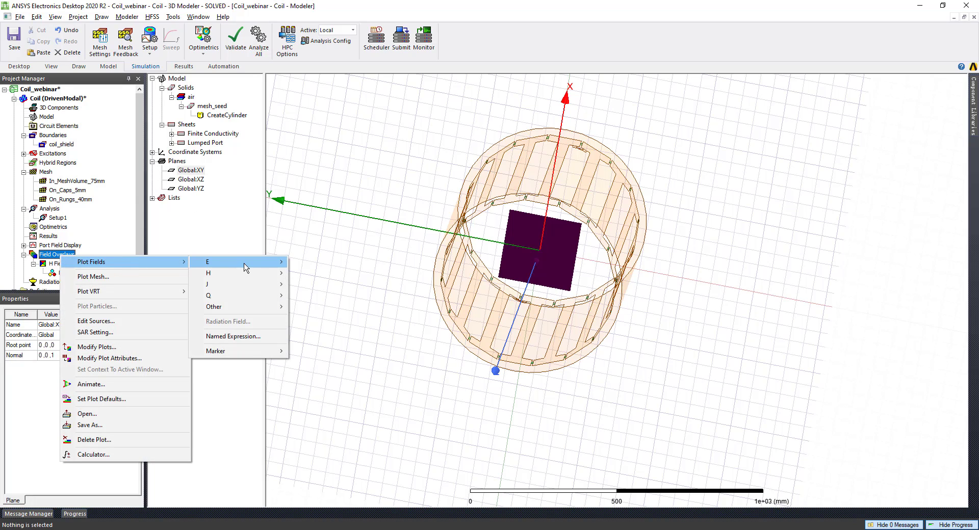
pyautogui.moveTo(245, 265)
pyautogui.click(312, 262)
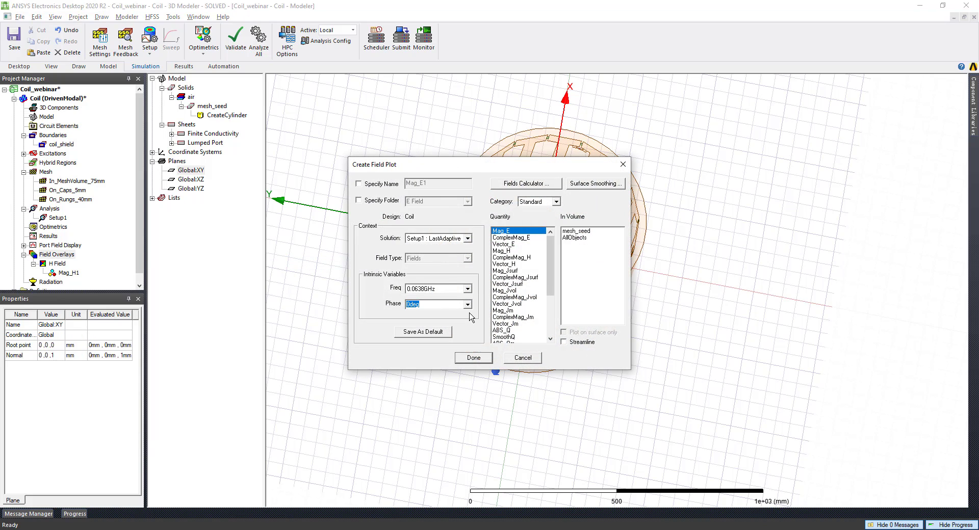
pyautogui.click(473, 358)
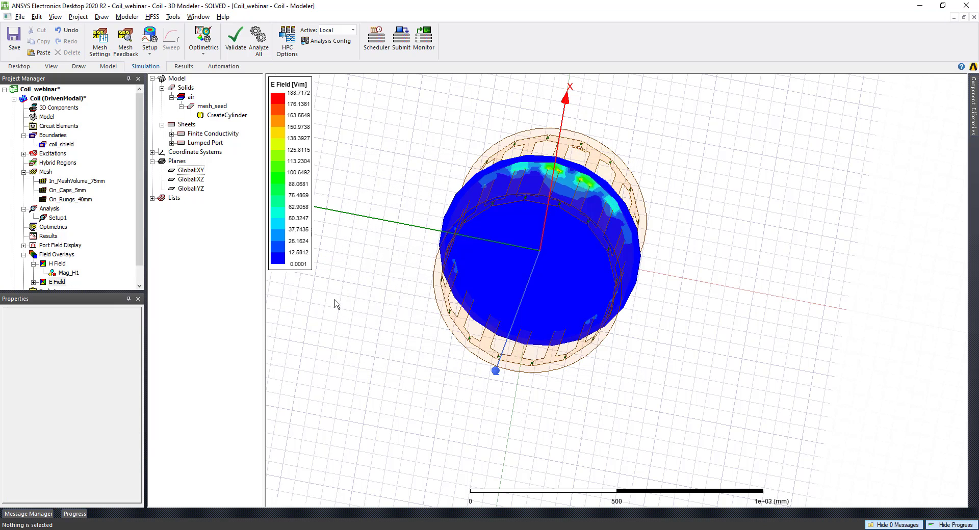
# Switch the E Field plot's colour scale to logarithmic and close its plot settings.
pyautogui.doubleClick(289, 208)
pyautogui.click(49, 48)
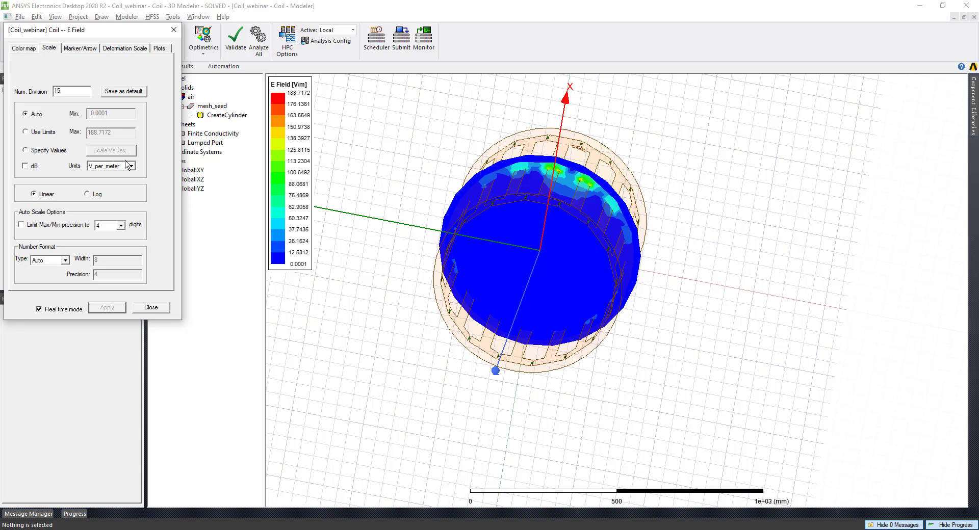
pyautogui.click(87, 194)
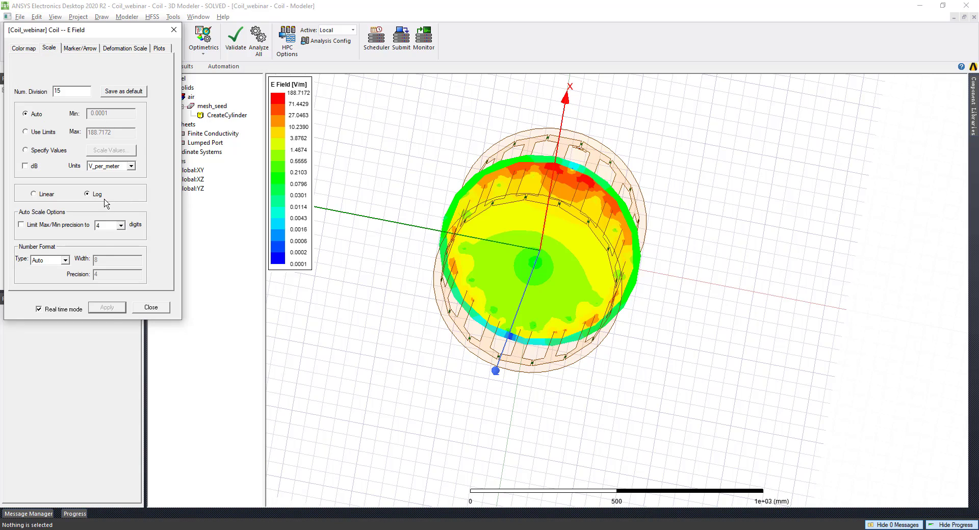
pyautogui.moveTo(516, 334); pyautogui.dragTo(517, 265, button='middle')
pyautogui.click(161, 312)
pyautogui.moveTo(576, 338); pyautogui.dragTo(556, 317, button='middle')
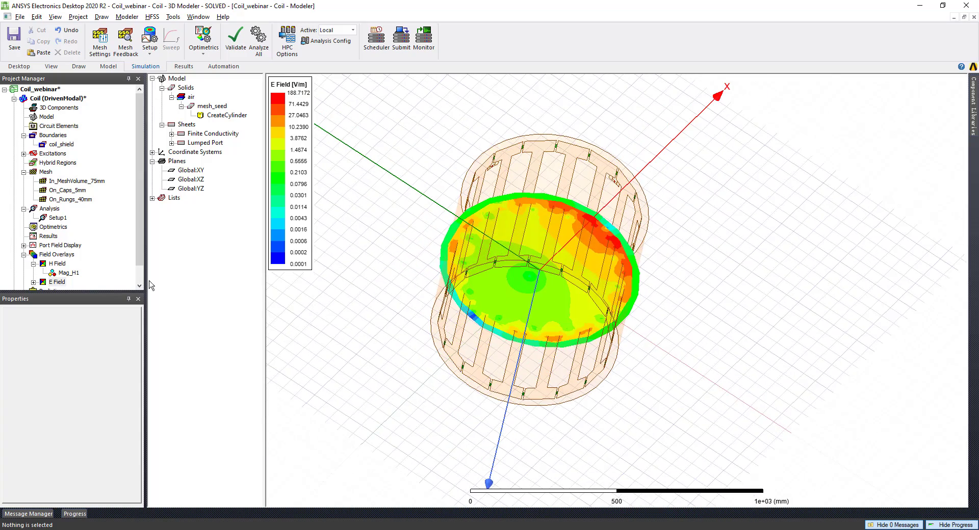
# Plot Mag_E on the Global:YZ plane at 0.0638GHz and 0deg phase, and show that plane face-on.
pyautogui.click(190, 188)
pyautogui.moveTo(514, 272); pyautogui.dragTo(456, 266, button='middle')
pyautogui.rightClick(55, 257)
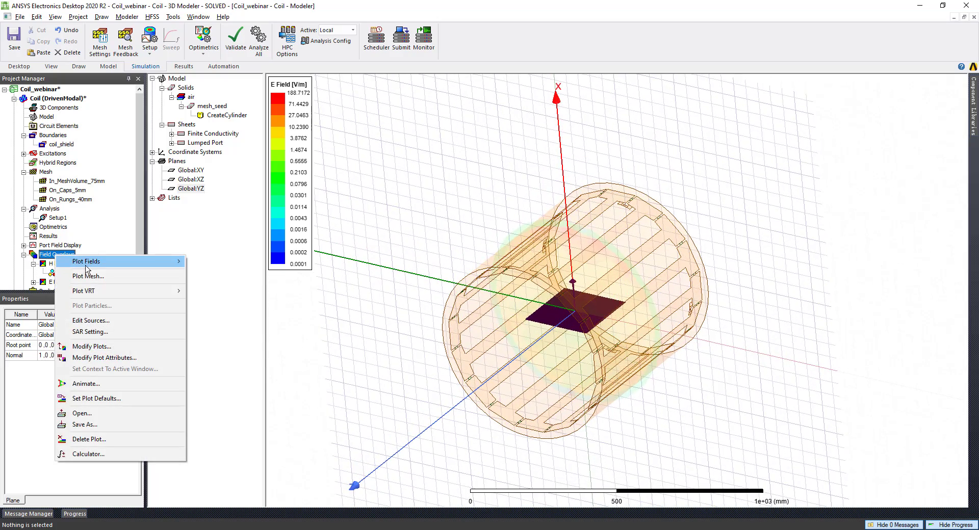
pyautogui.moveTo(102, 261)
pyautogui.moveTo(232, 262)
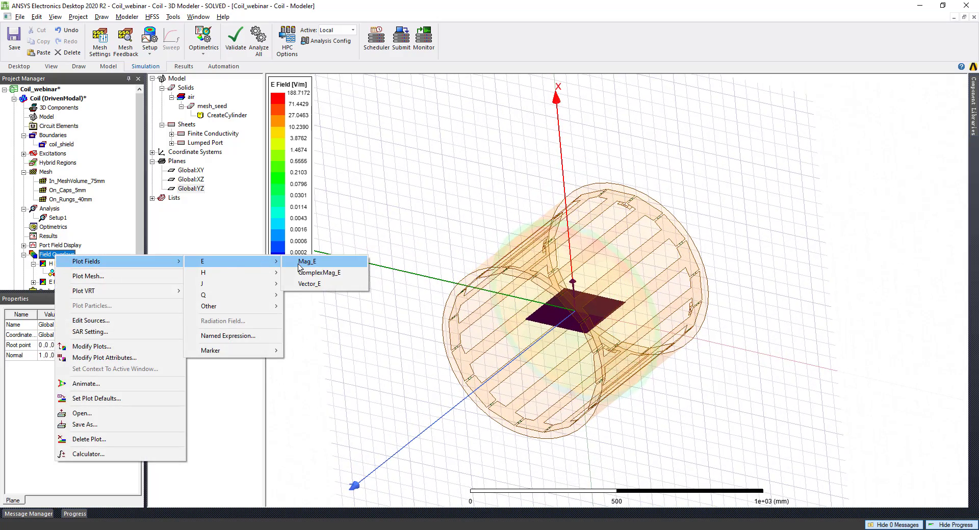
pyautogui.click(300, 262)
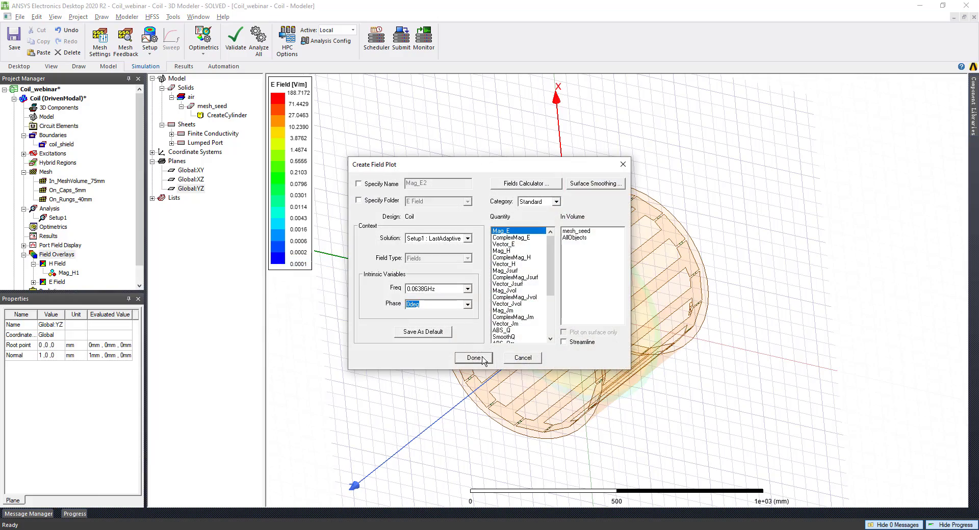
pyautogui.click(474, 358)
pyautogui.moveTo(653, 394)
pyautogui.keyDown('alt'); pyautogui.mouseDown()
pyautogui.moveTo(649, 428)
pyautogui.moveTo(687, 437)
pyautogui.moveTo(683, 412)
pyautogui.moveTo(512, 132)
pyautogui.moveTo(528, 97)
pyautogui.mouseUp(); pyautogui.keyUp('alt')
pyautogui.keyDown('alt'); pyautogui.doubleClick(696, 267); pyautogui.keyUp('alt')
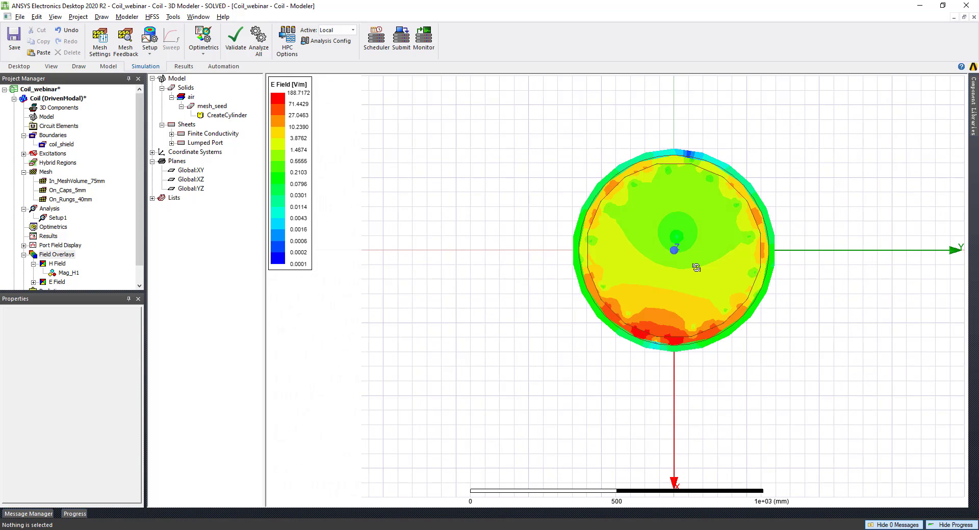
pyautogui.keyDown('alt'); pyautogui.doubleClick(322, 254); pyautogui.keyUp('alt')
pyautogui.keyDown('alt'); pyautogui.moveTo(684, 325); pyautogui.dragTo(589, 318); pyautogui.keyUp('alt')
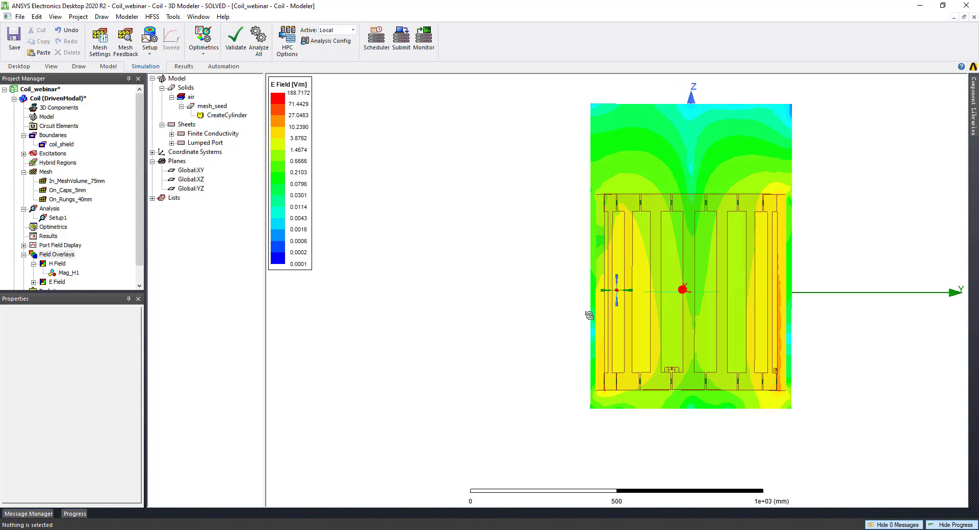
pyautogui.click(189, 192)
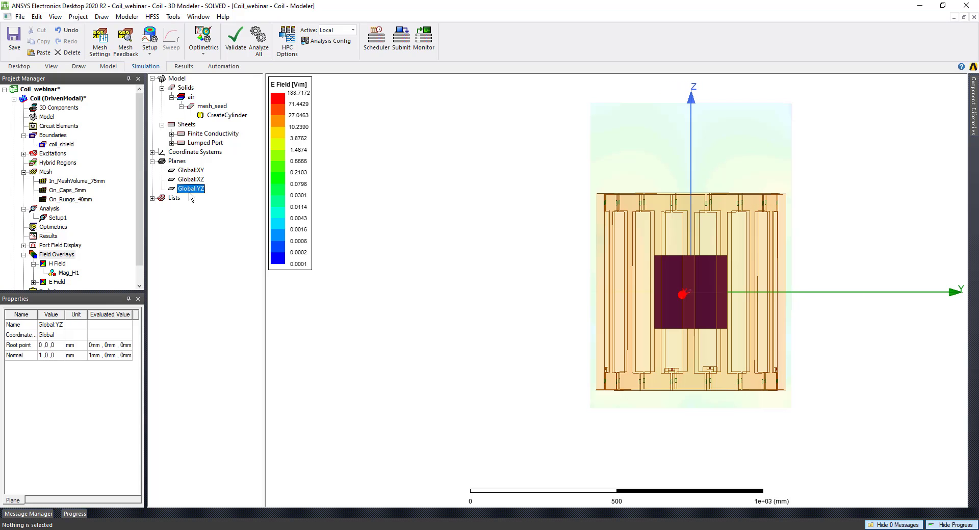
pyautogui.rightClick(59, 256)
pyautogui.click(227, 228)
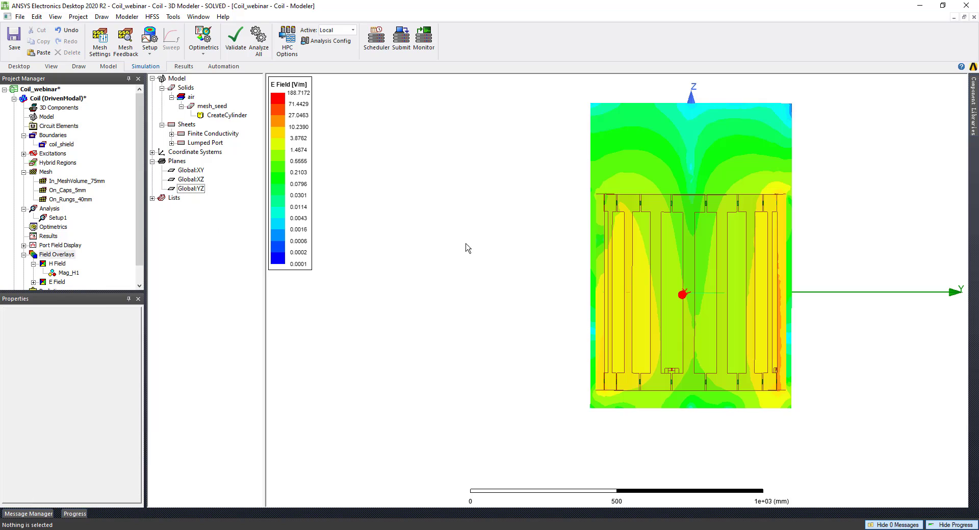
# Plot the H-field magnitude (Mag_H) on the Global:YZ plane of the coil.
pyautogui.click(191, 188)
pyautogui.rightClick(61, 258)
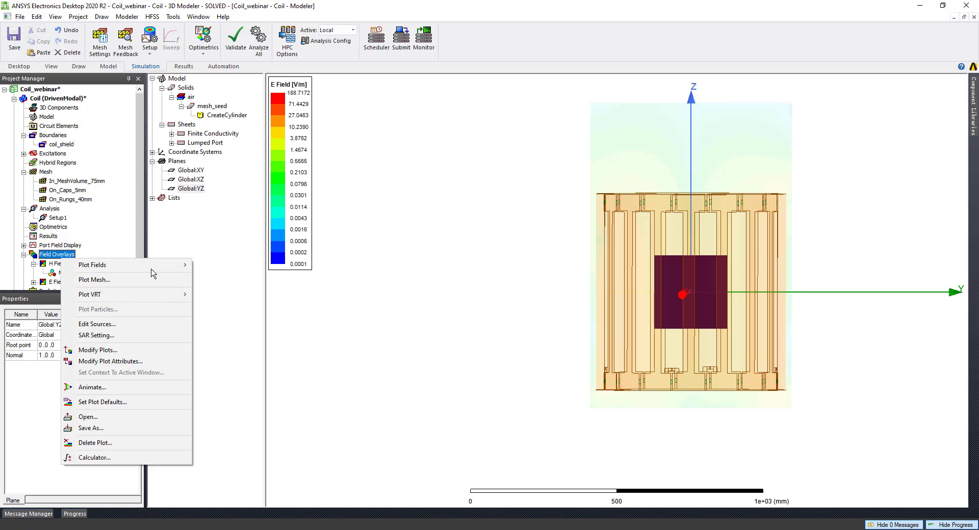
pyautogui.moveTo(153, 265)
pyautogui.moveTo(243, 285)
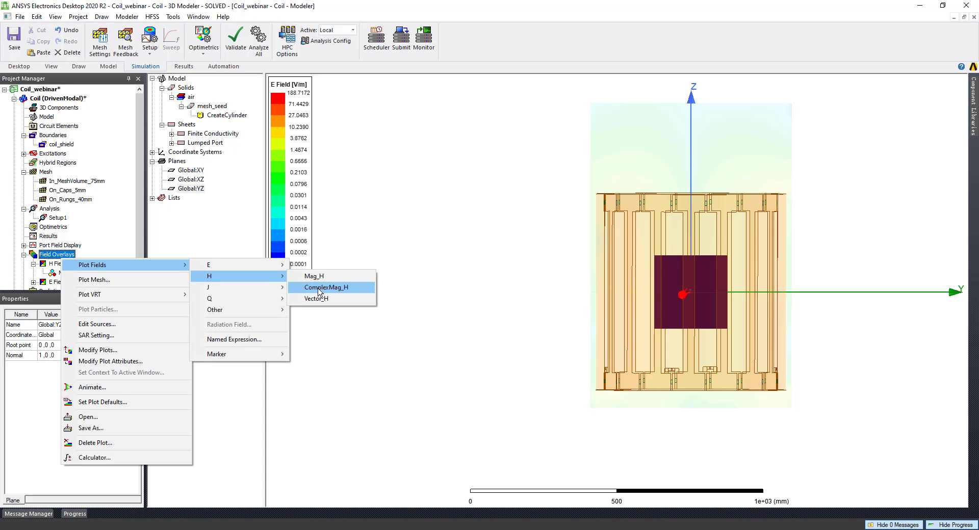
pyautogui.click(320, 276)
pyautogui.click(472, 359)
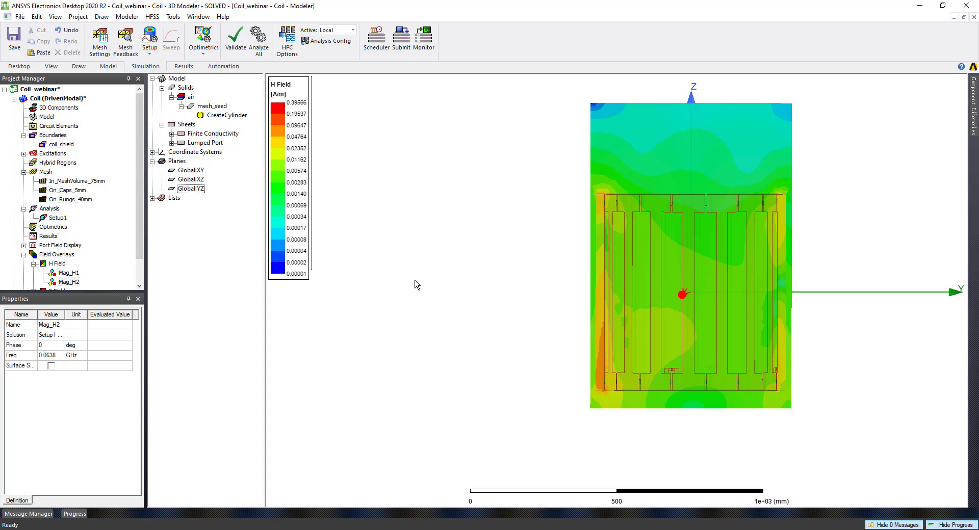
pyautogui.click(388, 275)
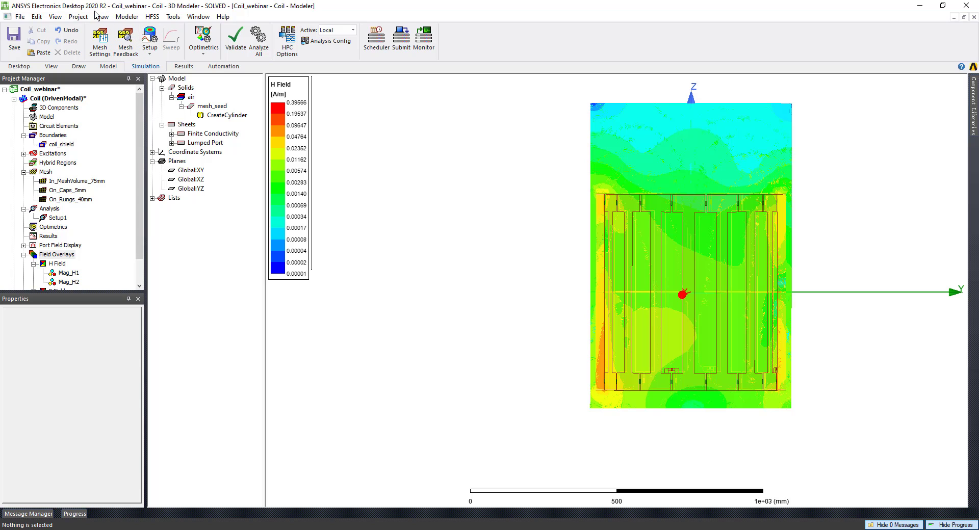
# Insert a new circuit design into the Coil_webinar project with None as its layout technology and no workflow.
pyautogui.click(74, 18)
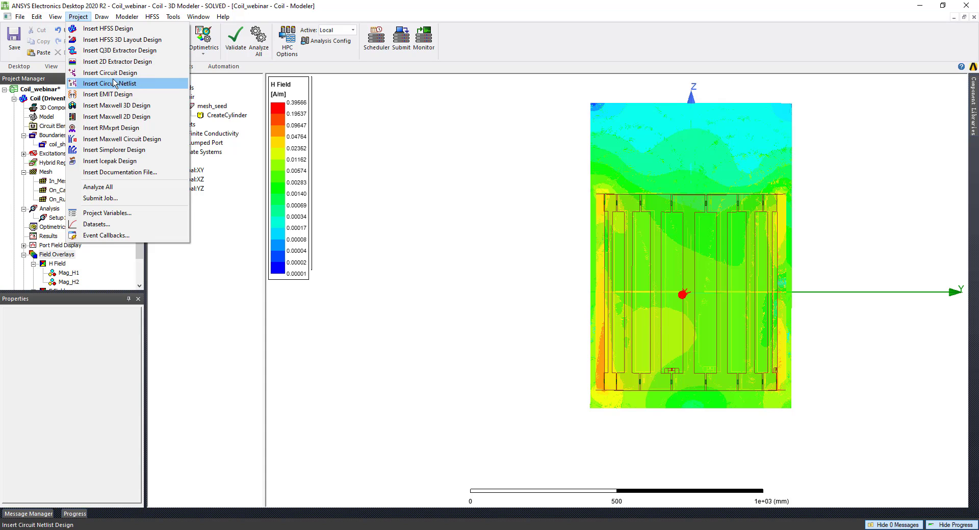
pyautogui.click(113, 73)
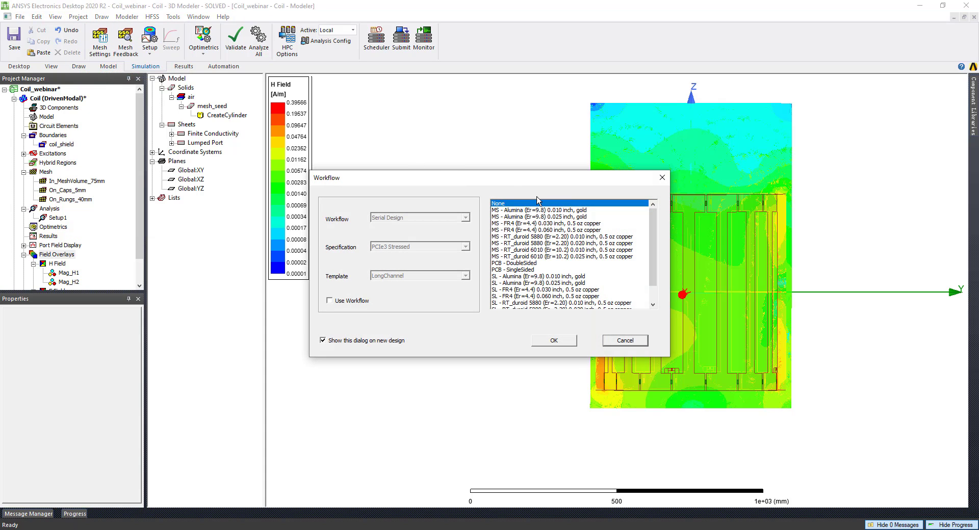
pyautogui.click(570, 346)
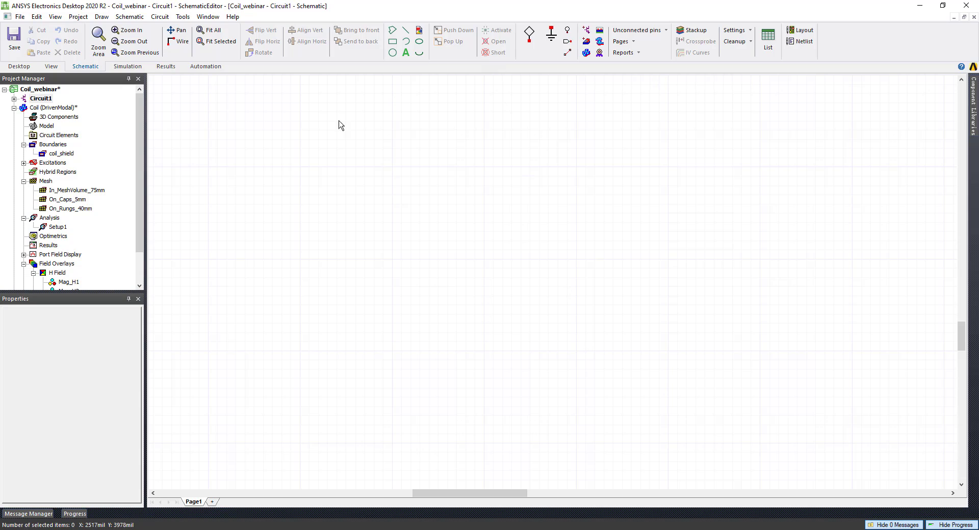
# Link the Coil HFSS design into Circuit1 and place its multi-port component on the schematic in full view.
pyautogui.click(13, 108)
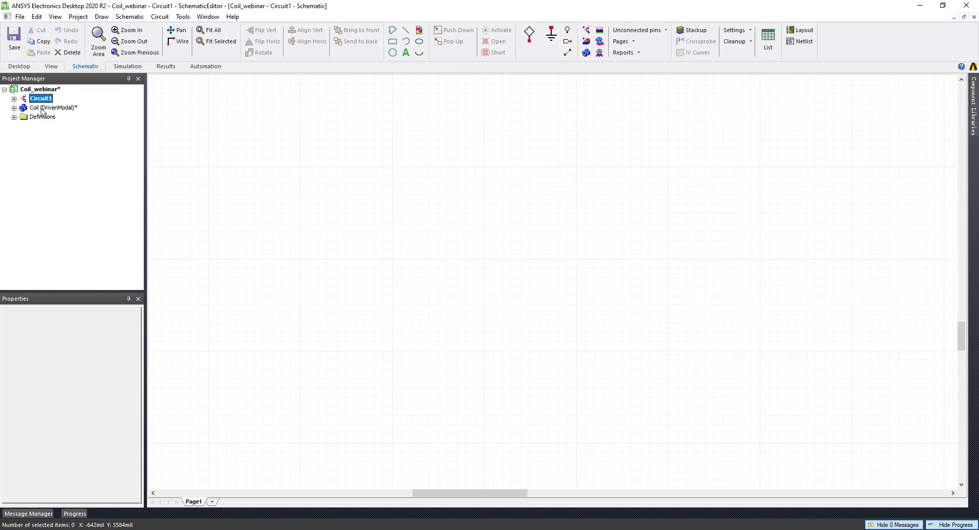
pyautogui.rightClick(41, 111)
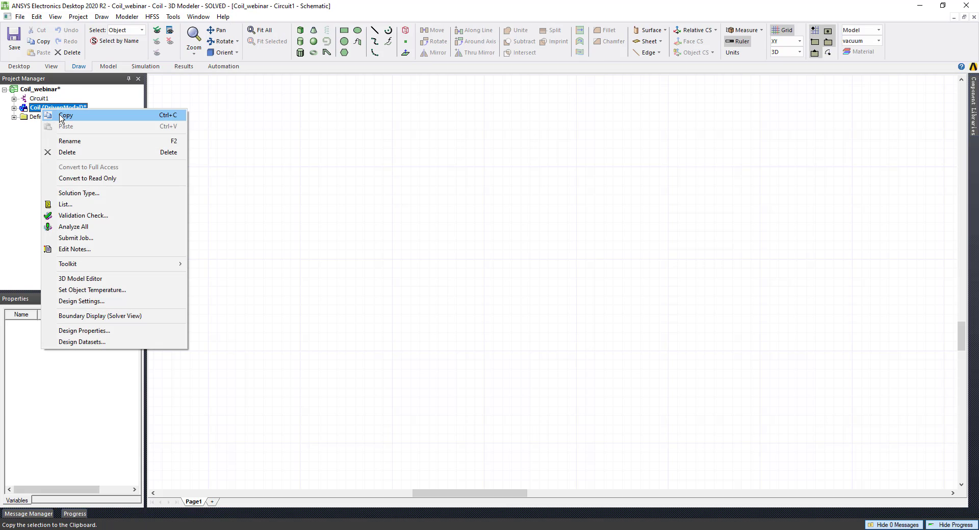
pyautogui.click(34, 99)
pyautogui.rightClick(35, 100)
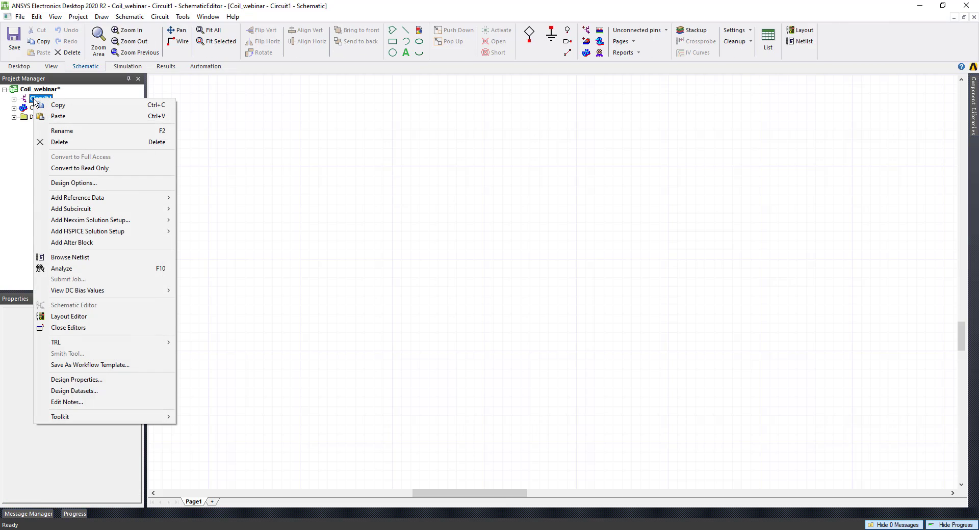
pyautogui.click(33, 108)
pyautogui.moveTo(44, 110); pyautogui.dragTo(41, 98)
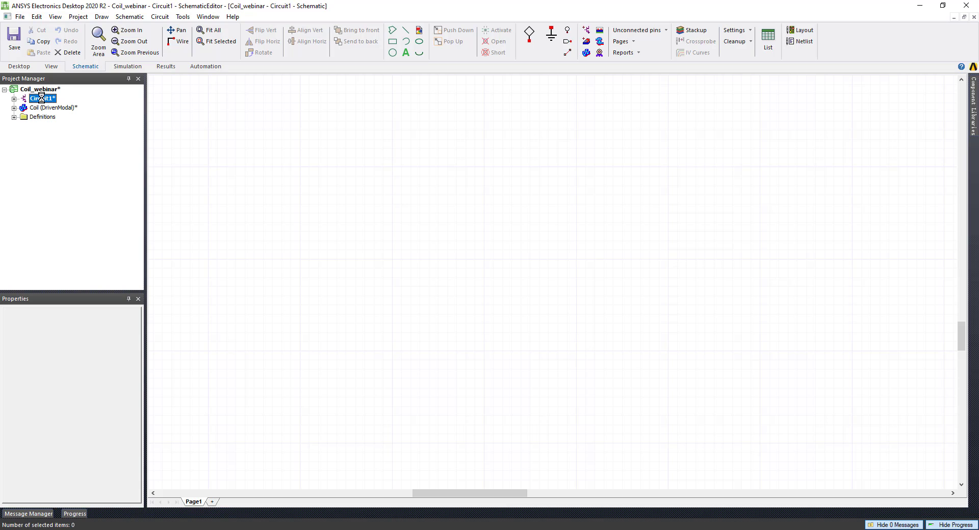
pyautogui.click(444, 255)
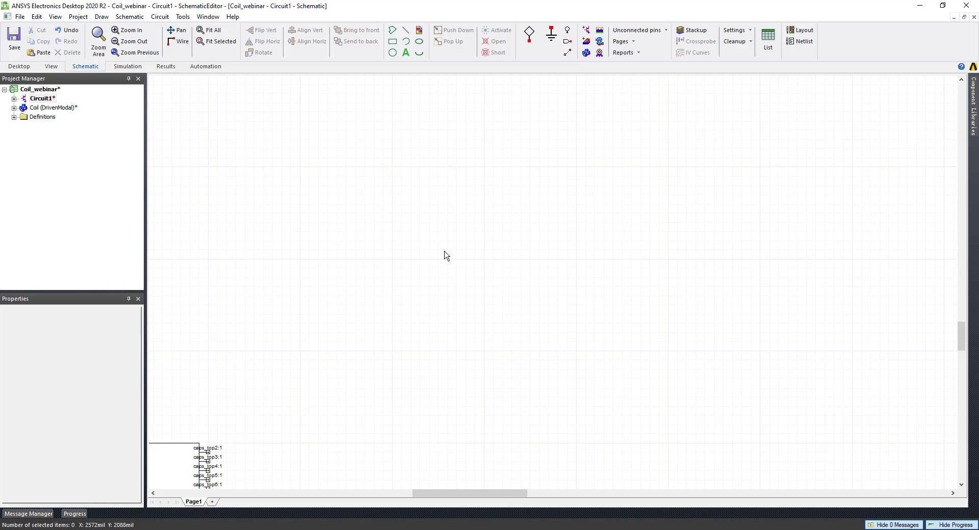
pyautogui.hotkey('ctrl', 'd')
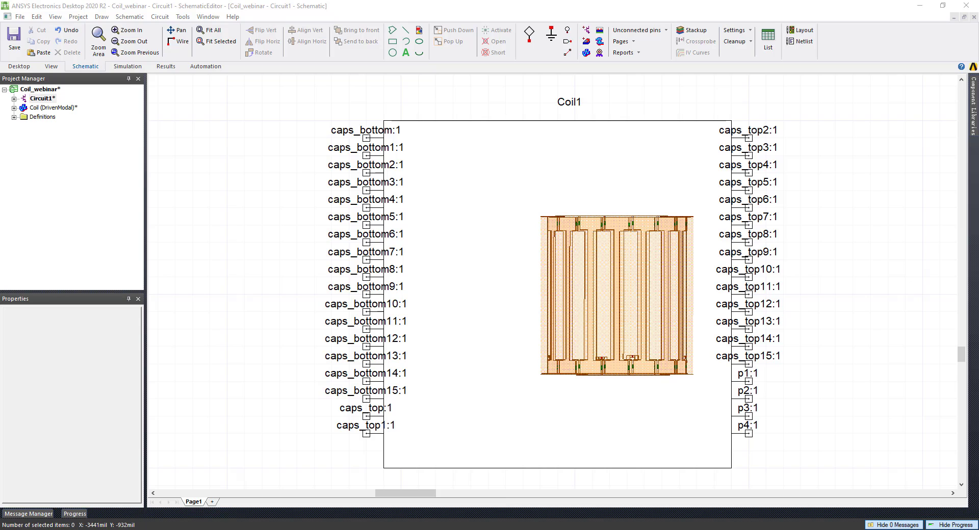
pyautogui.scroll(-1, 559, 247)
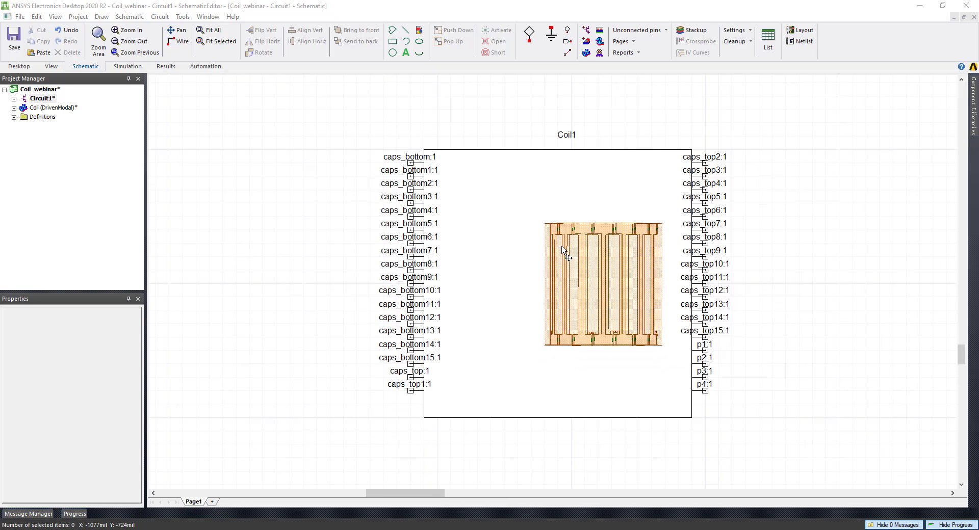
pyautogui.scroll(-1, 654, 291)
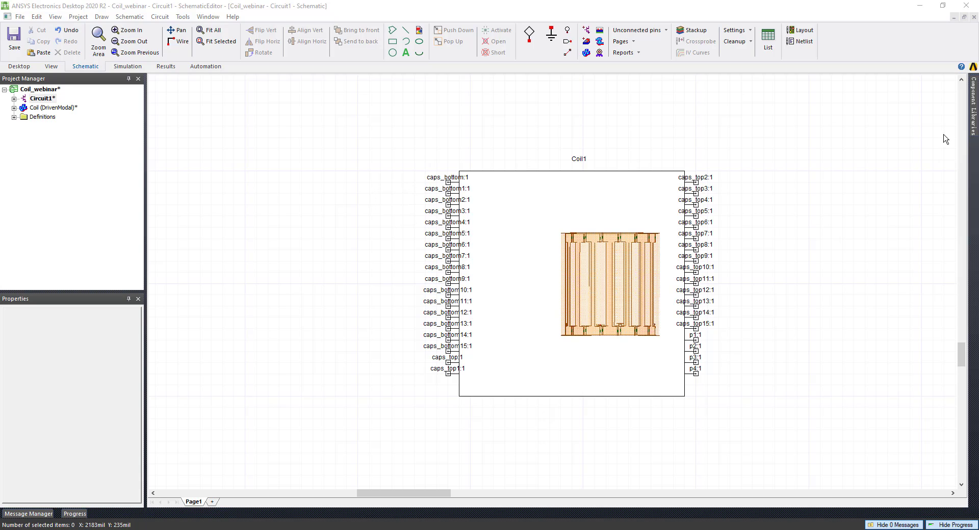
# Place a column of five capacitors beside the coil component, level with the caps_bottom:1 to caps_bottom4:1 pins.
pyautogui.moveTo(973, 99)
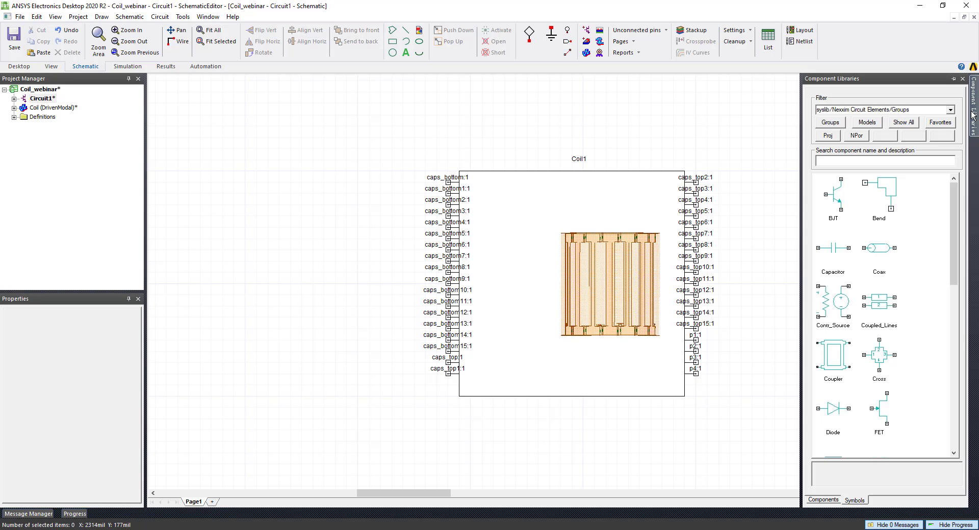
pyautogui.click(841, 251)
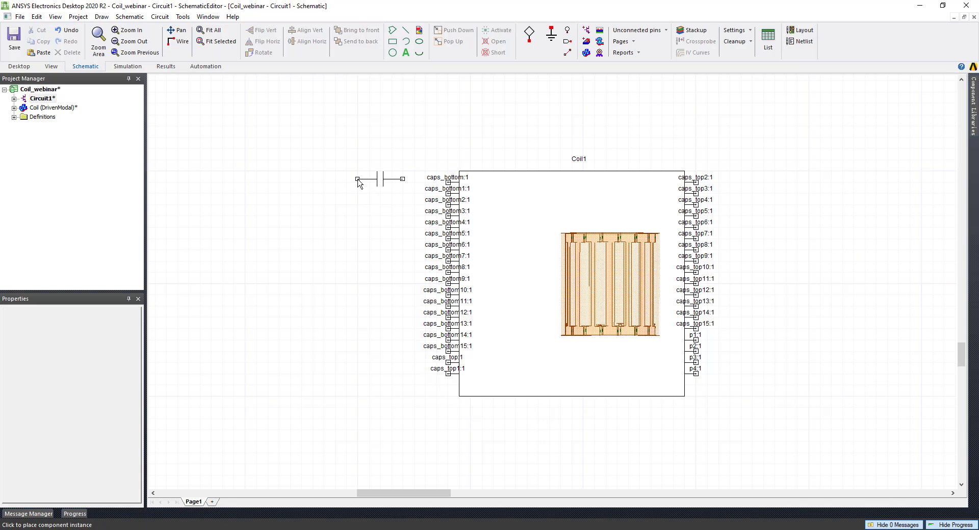
pyautogui.click(357, 184)
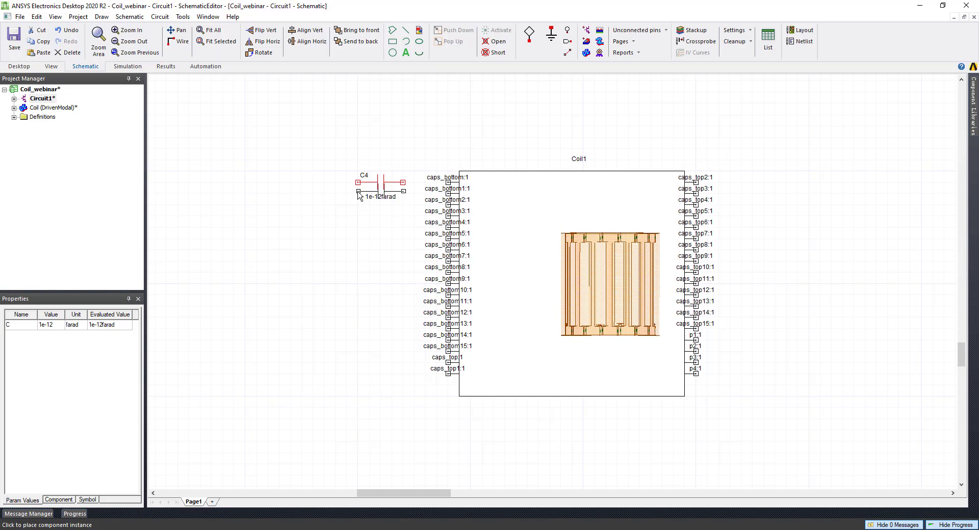
pyautogui.click(357, 195)
pyautogui.click(356, 206)
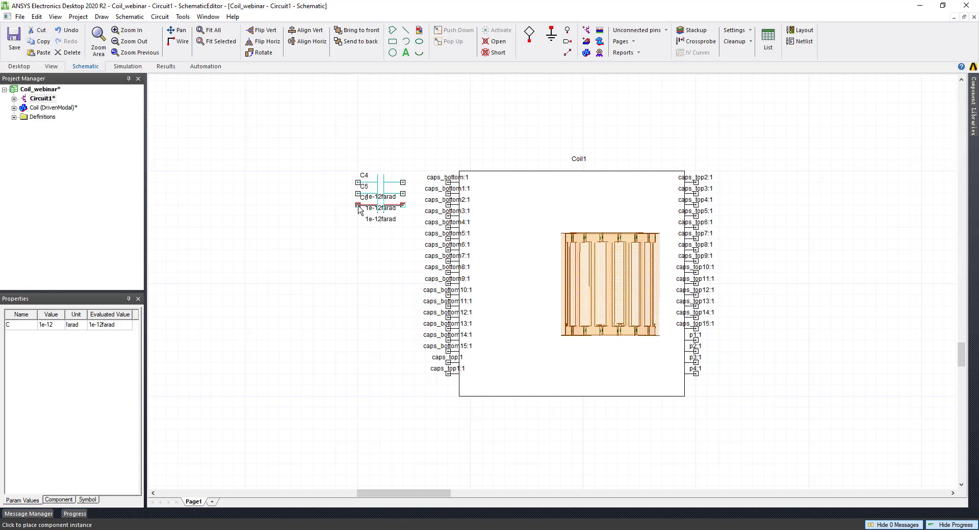
pyautogui.click(356, 218)
pyautogui.click(356, 229)
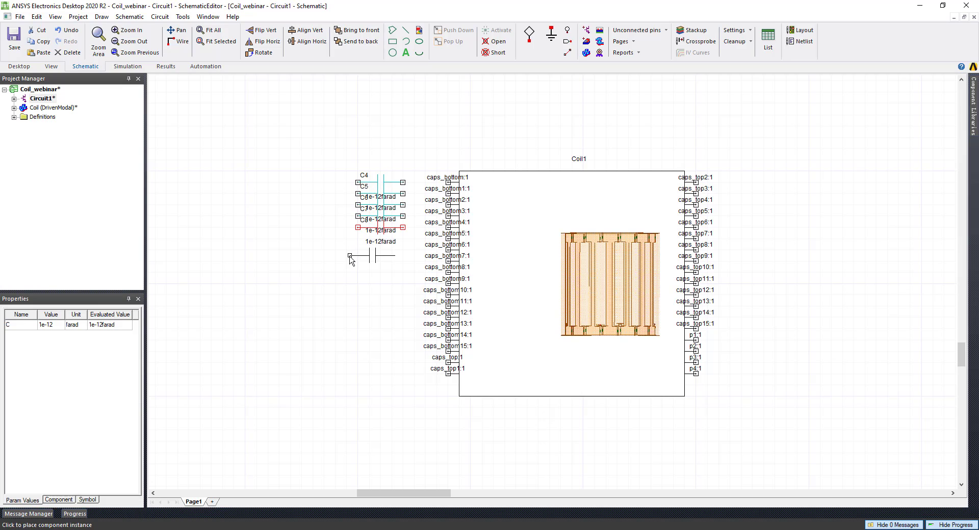
pyautogui.press('Escape')
# Duplicate the five capacitors directly below, level with the next five caps_bottom pins.
pyautogui.moveTo(316, 156); pyautogui.dragTo(419, 274)
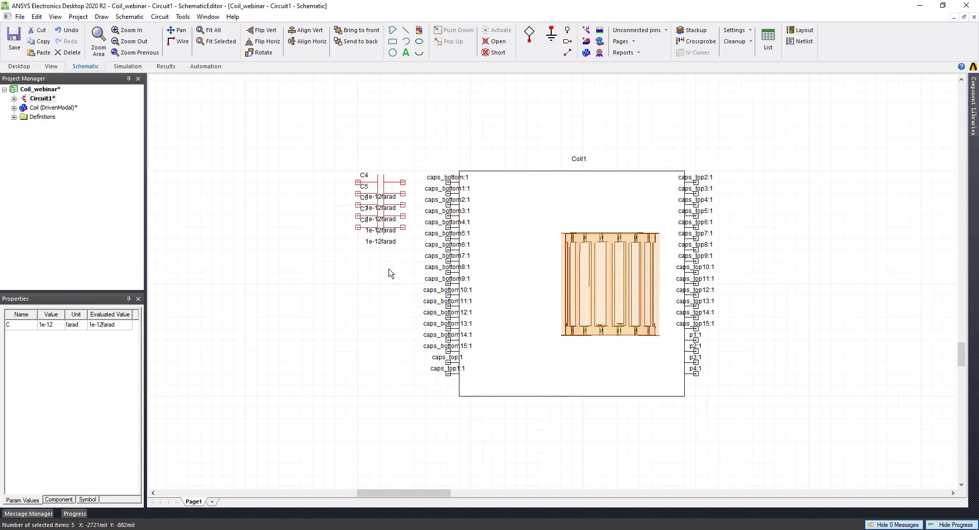
pyautogui.hotkey('ctrl', 'v')
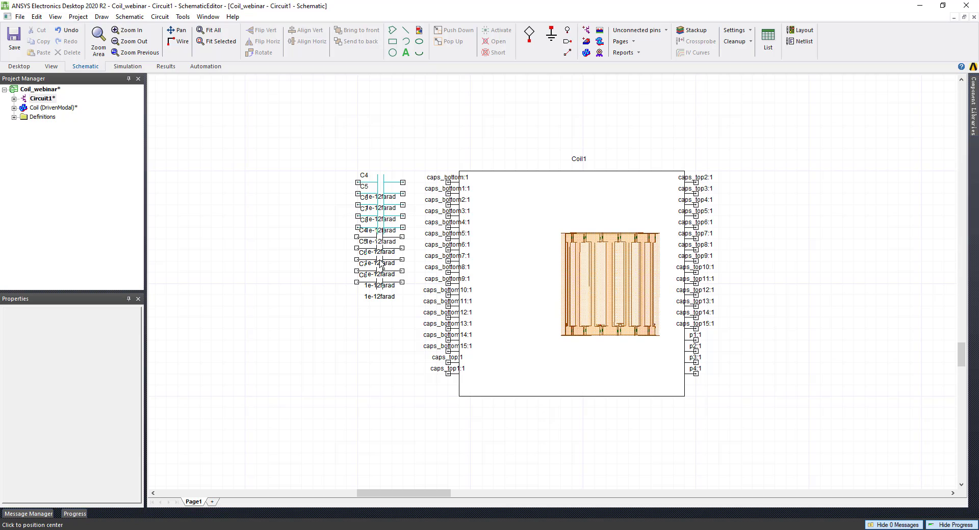
pyautogui.click(379, 266)
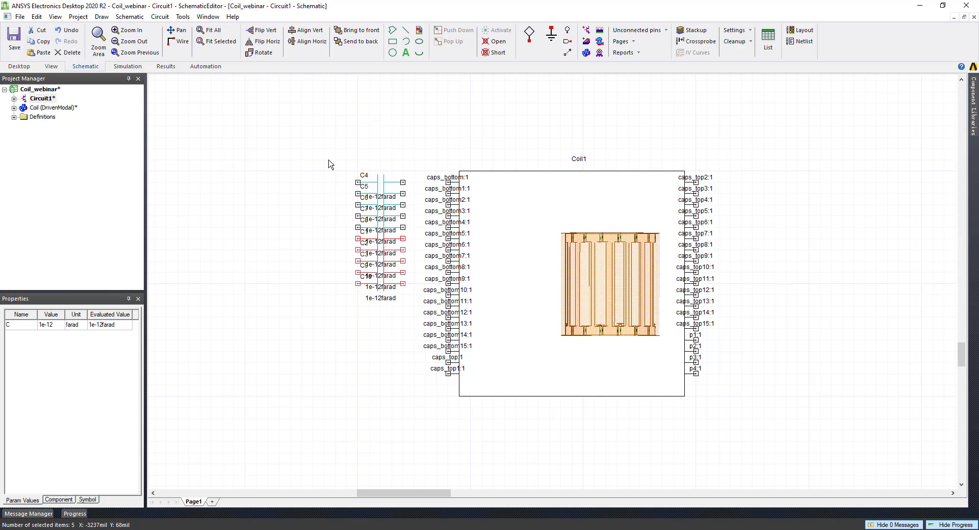
# Duplicate the ten-capacitor column below itself and delete the two surplus capacitors beyond the caps_top1:1 pin.
pyautogui.moveTo(328, 163); pyautogui.dragTo(406, 296)
pyautogui.hotkey('ctrl', 'v')
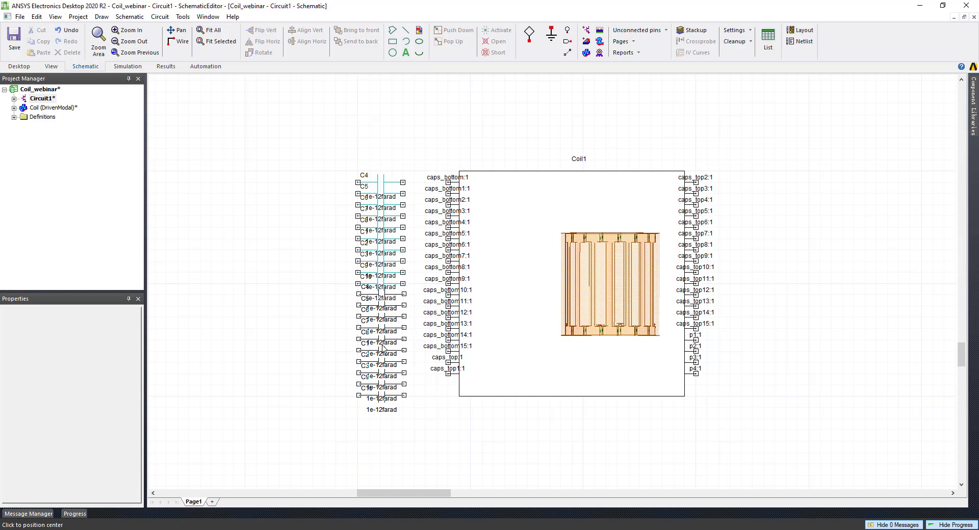
pyautogui.press('Escape')
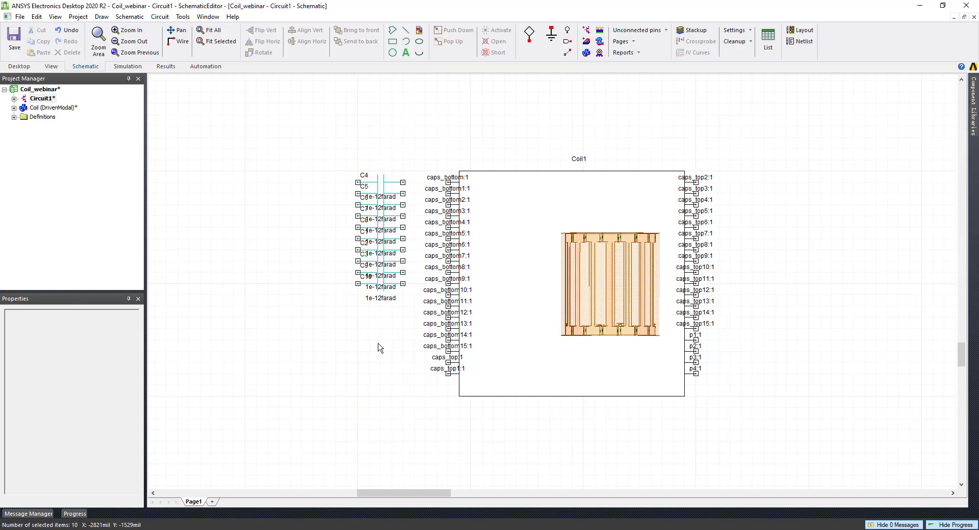
pyautogui.click(303, 391)
pyautogui.moveTo(321, 377); pyautogui.dragTo(459, 424)
pyautogui.click(356, 393)
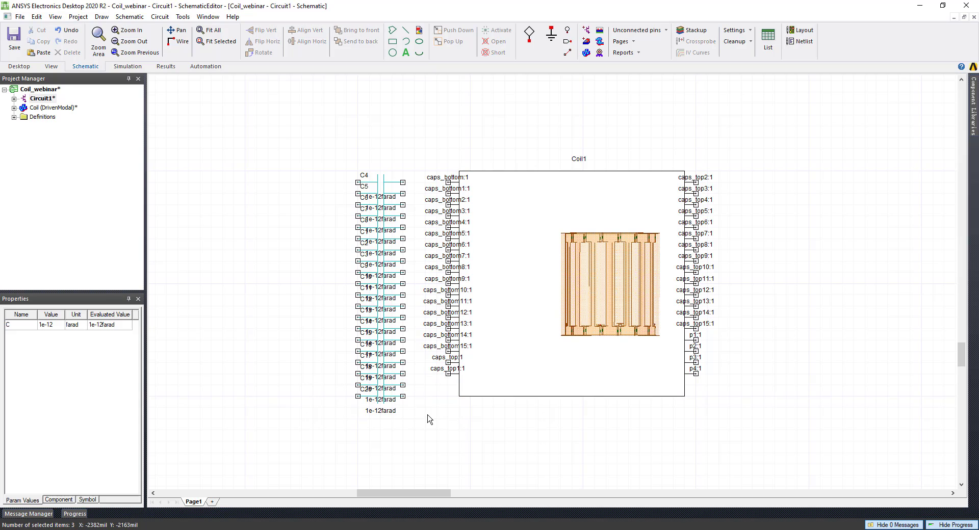
pyautogui.press('Delete')
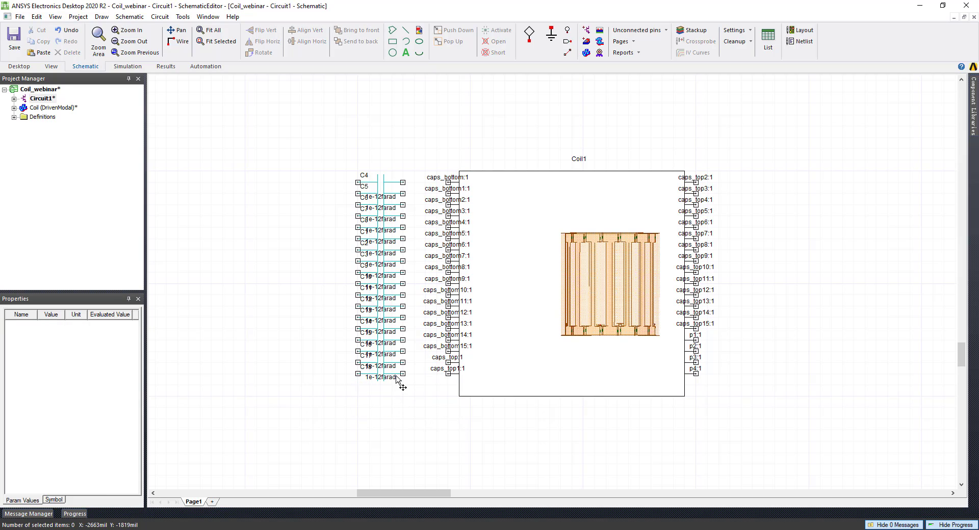
pyautogui.moveTo(311, 161); pyautogui.dragTo(423, 410)
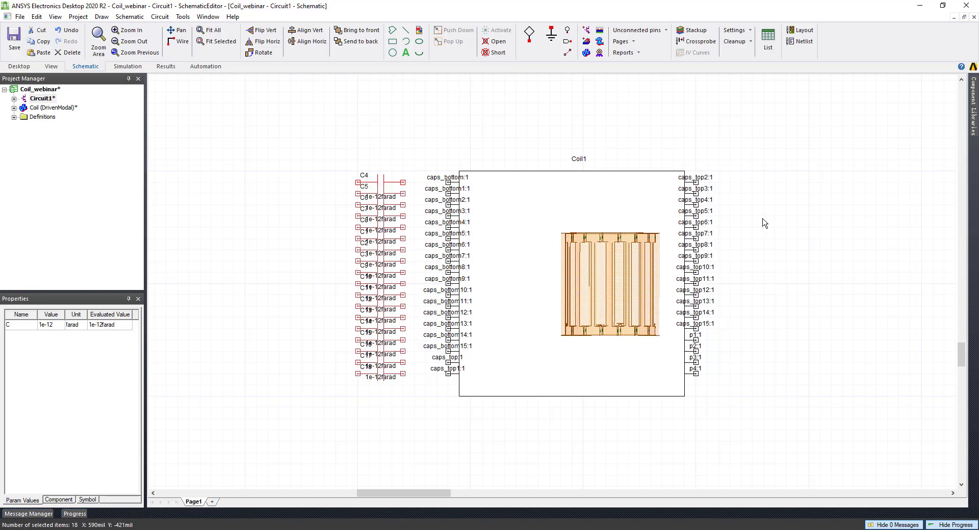
pyautogui.click(275, 397)
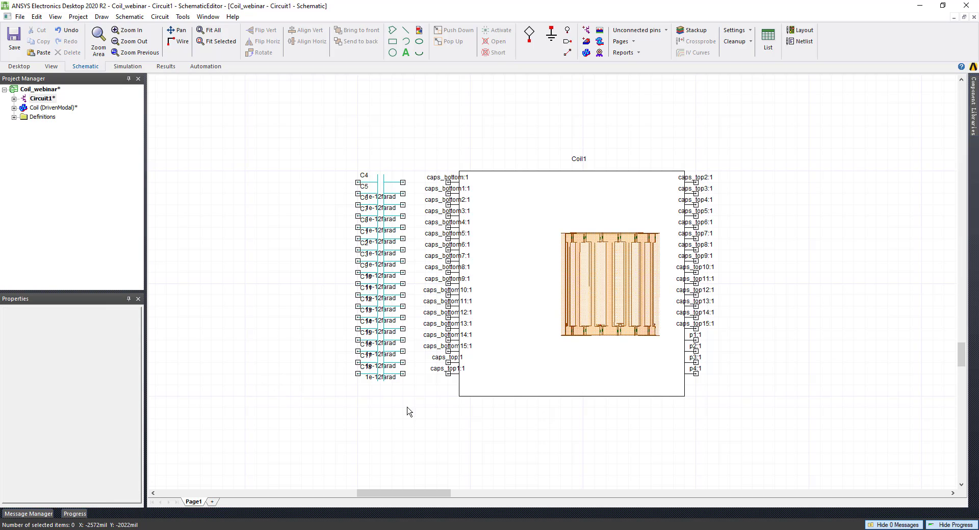
# Set capacitor C4's value to a new local variable cap with unit type Capacitance and a value of 119.6 pF.
pyautogui.doubleClick(388, 366)
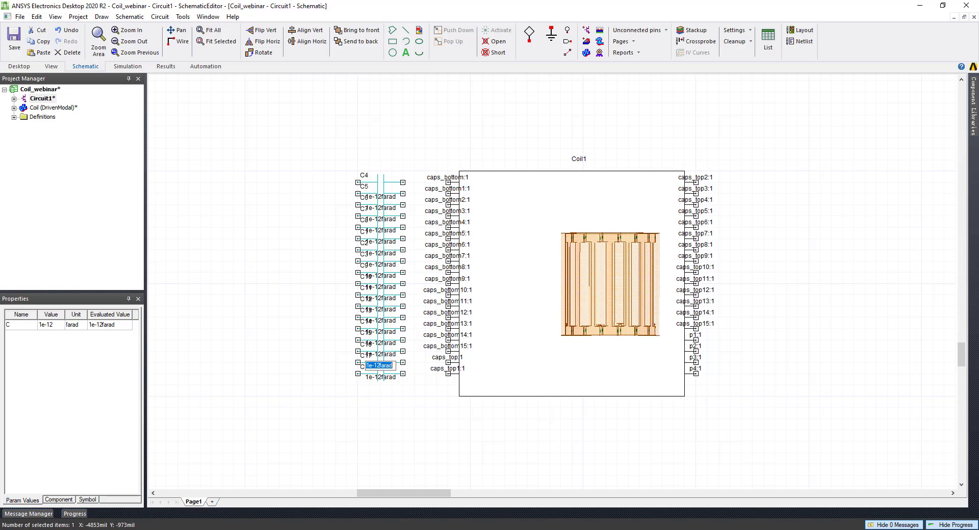
pyautogui.hotkey('alt', 'Tab')
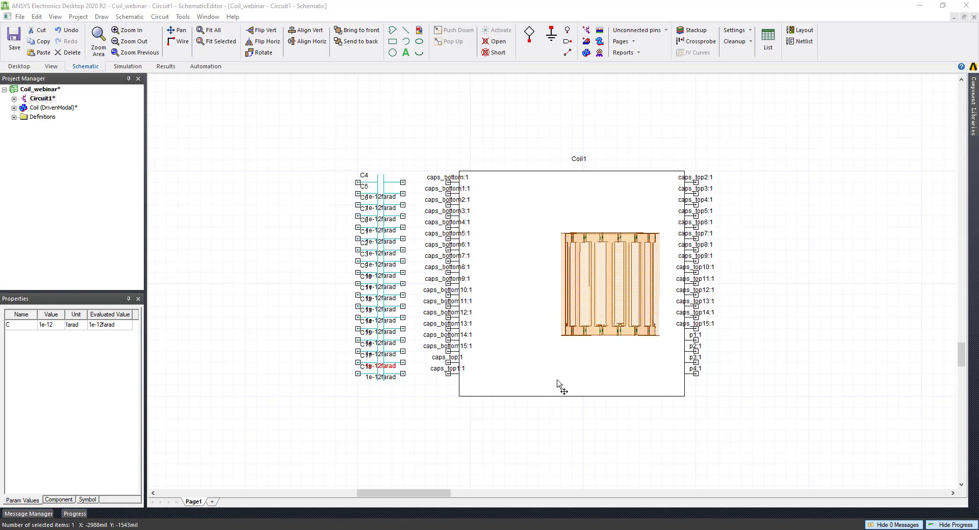
pyautogui.click(388, 197)
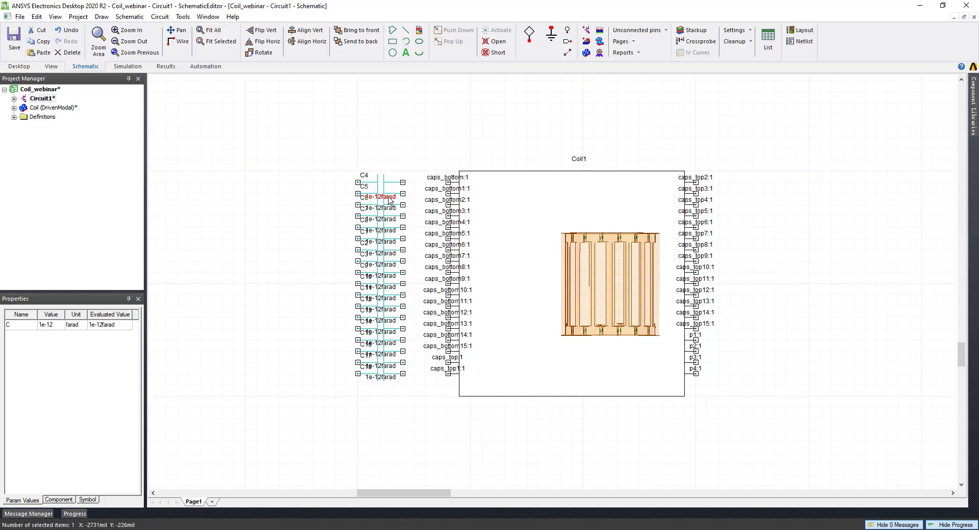
pyautogui.doubleClick(388, 198)
pyautogui.write('calp')
pyautogui.press('Return')
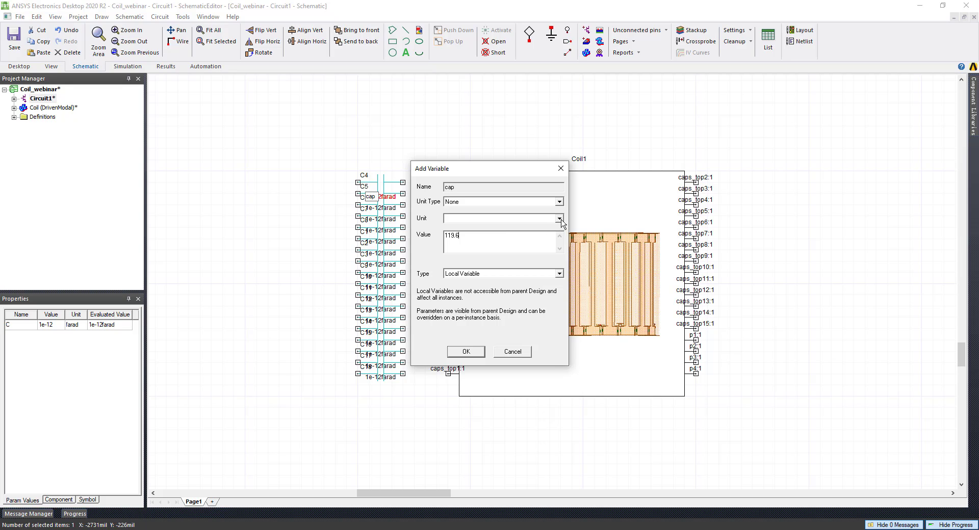
pyautogui.click(559, 202)
pyautogui.press('c')
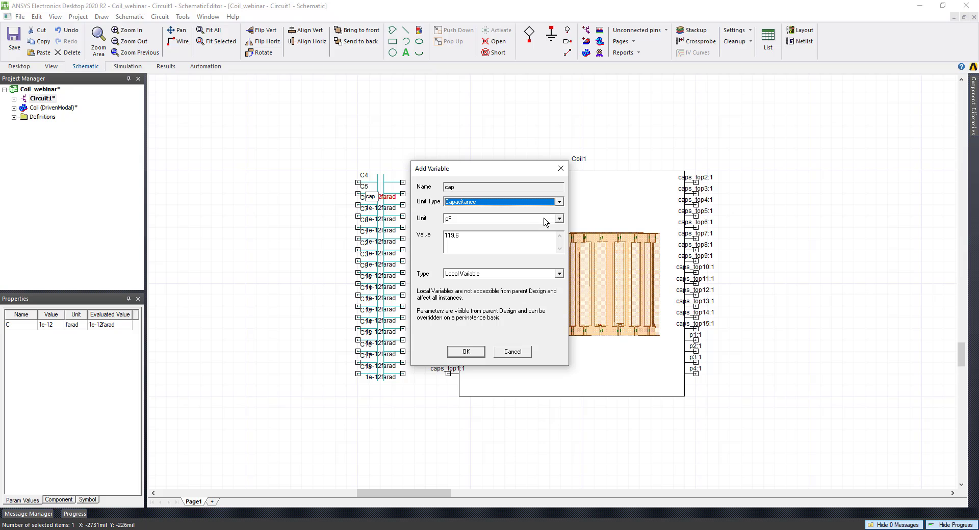
pyautogui.click(466, 352)
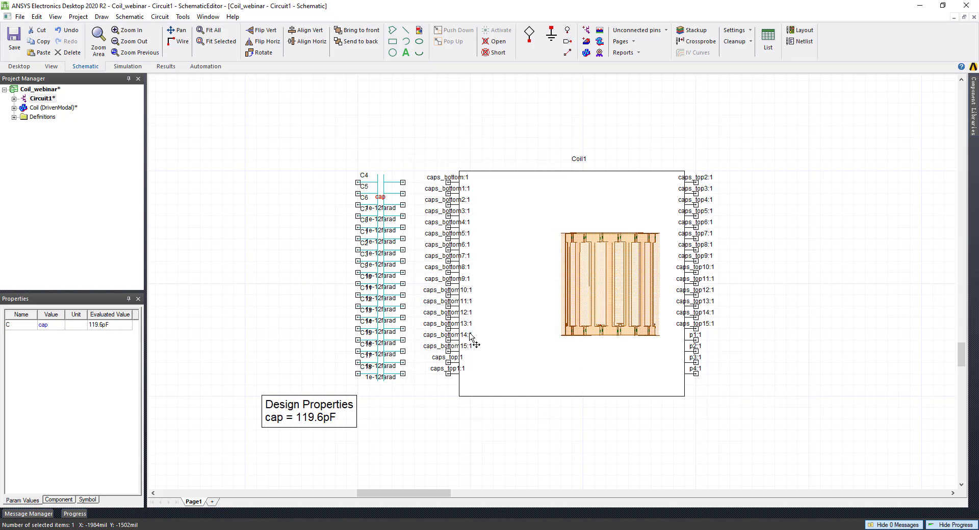
# Set capacitor C5's value to the variable cap.
pyautogui.click(385, 209)
pyautogui.doubleClick(385, 209)
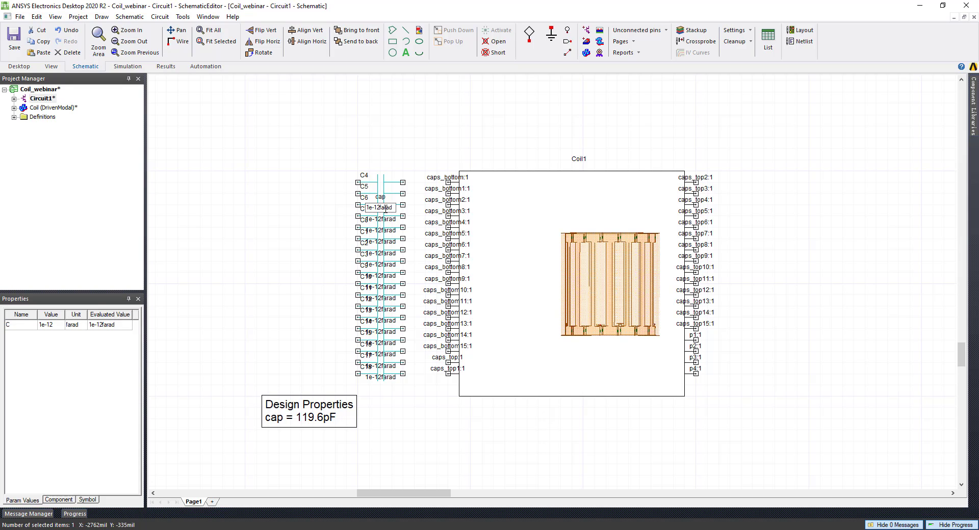
pyautogui.doubleClick(386, 209)
pyautogui.press('BackSpace')
pyautogui.press('BackSpace')
pyautogui.write('cap')
pyautogui.press('Return')
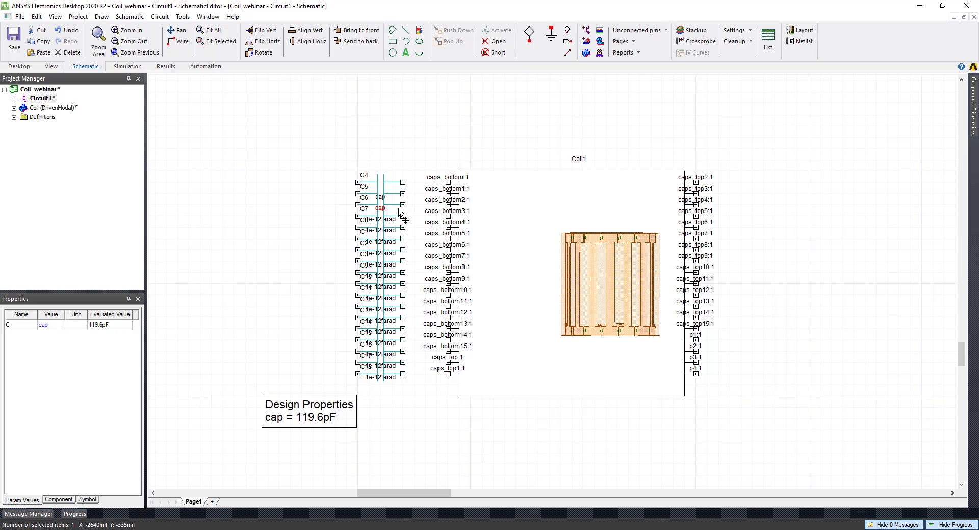
# Delete all capacitors below C6 from the column, keeping the first three.
pyautogui.click(338, 223)
pyautogui.moveTo(346, 214); pyautogui.dragTo(418, 408)
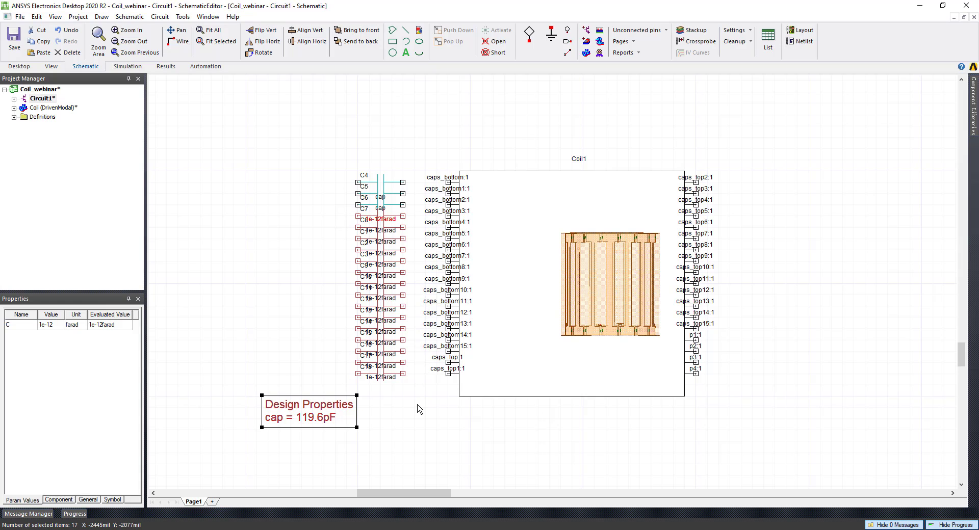
pyautogui.press('Delete')
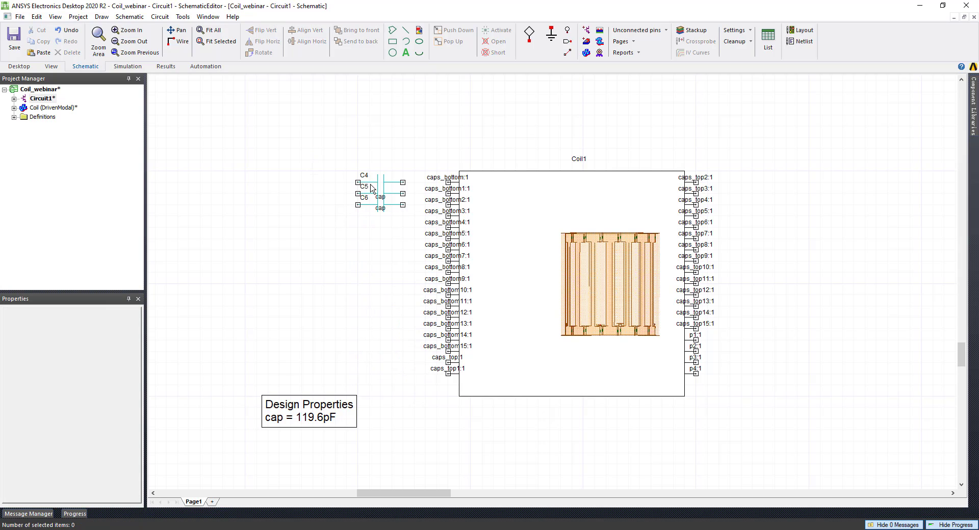
# Duplicate the C4–C6 capacitor group twice down the column to make nine evenly spaced capacitors.
pyautogui.moveTo(309, 150); pyautogui.dragTo(413, 229)
pyautogui.hotkey('ctrl', 'c')
pyautogui.hotkey('ctrl', 'v')
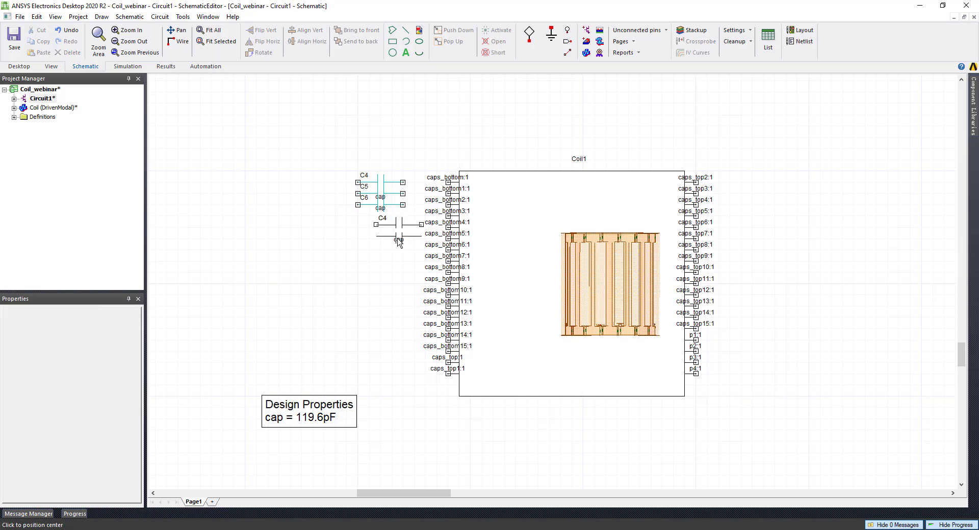
pyautogui.click(381, 230)
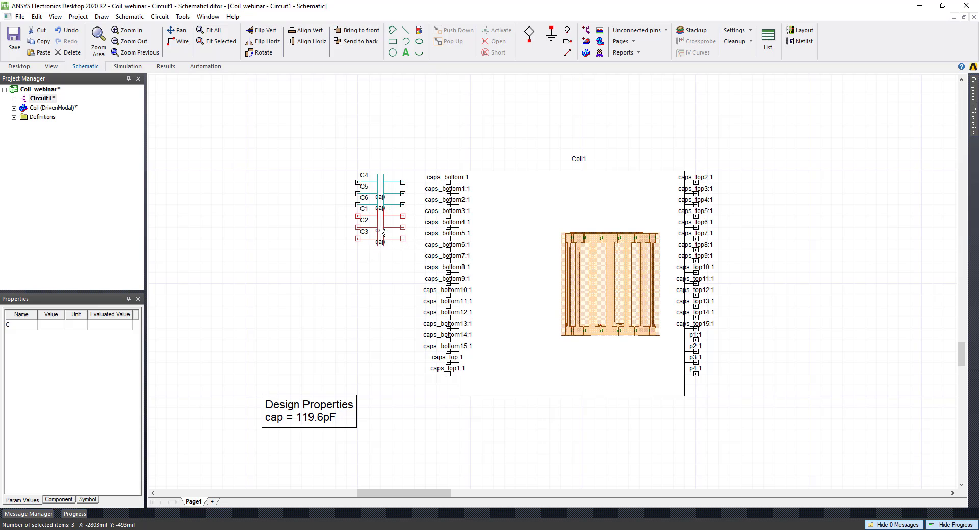
pyautogui.hotkey('ctrl', 'c')
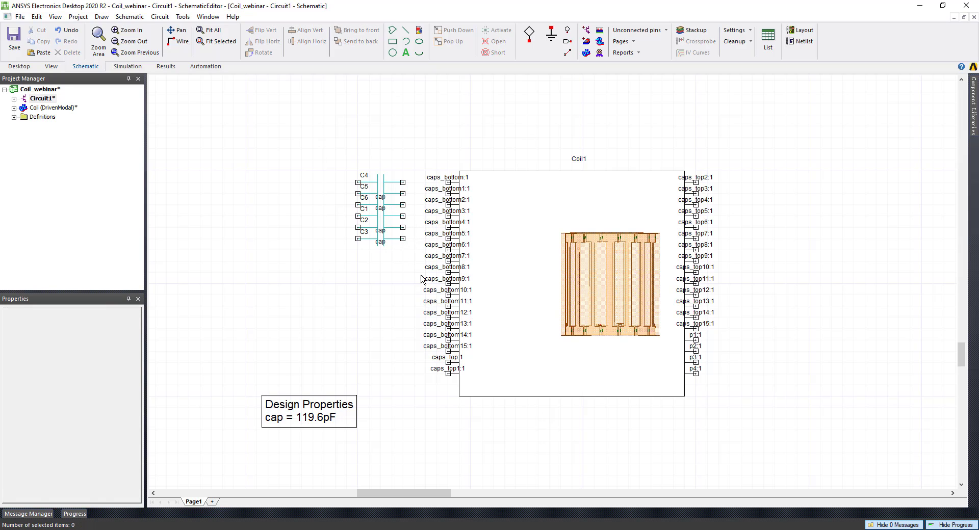
pyautogui.hotkey('ctrl', 'v')
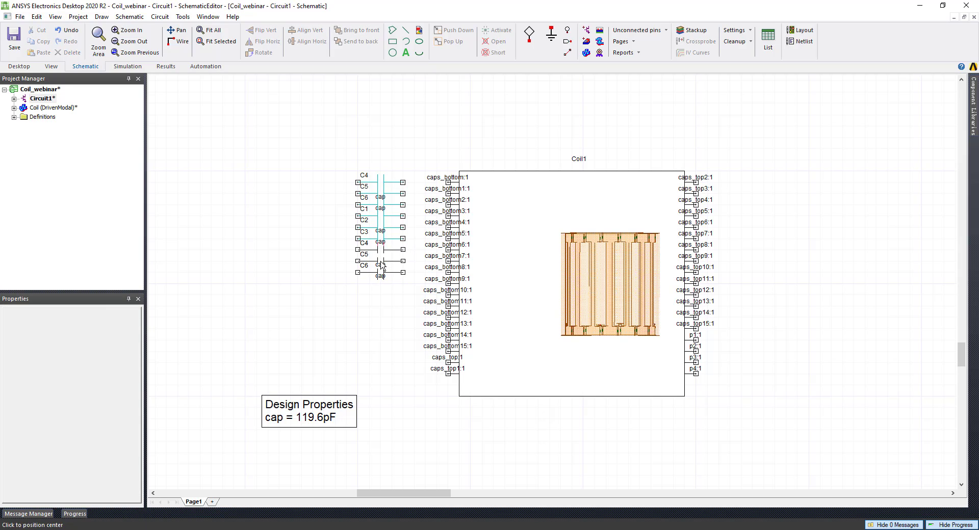
pyautogui.click(382, 262)
# Duplicate the nine-capacitor column directly below itself, reaching down to the caps_top1:1 pin.
pyautogui.moveTo(301, 149); pyautogui.dragTo(399, 302)
pyautogui.hotkey('ctrl', 'c')
pyautogui.hotkey('ctrl', 'v')
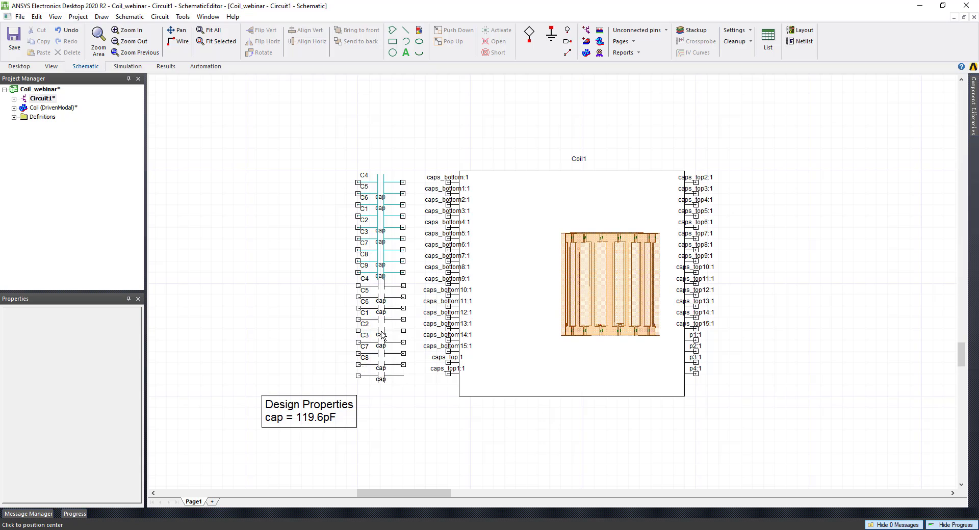
pyautogui.click(388, 346)
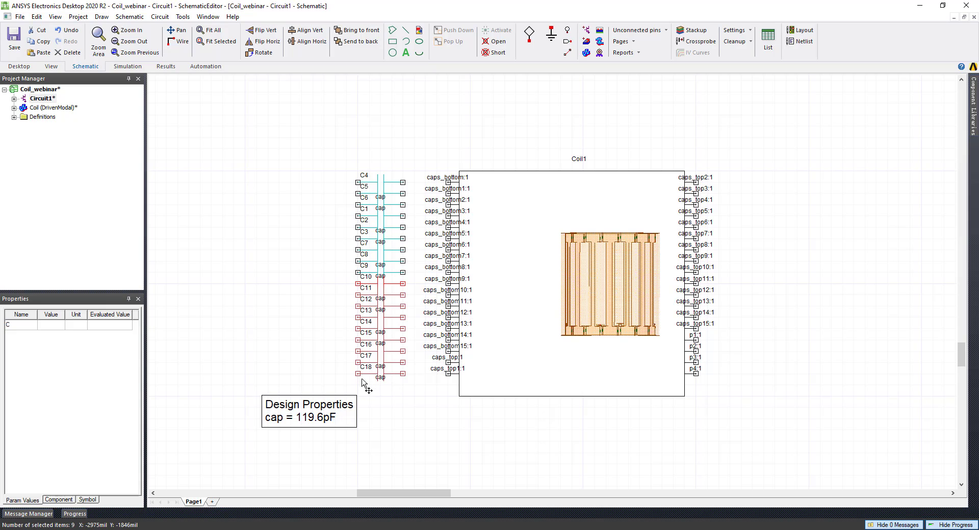
# Copy the 18-capacitor column to the other side of the Coil1 block, aligned with pins caps_top2:1 through p4:1.
pyautogui.moveTo(327, 144); pyautogui.dragTo(417, 408)
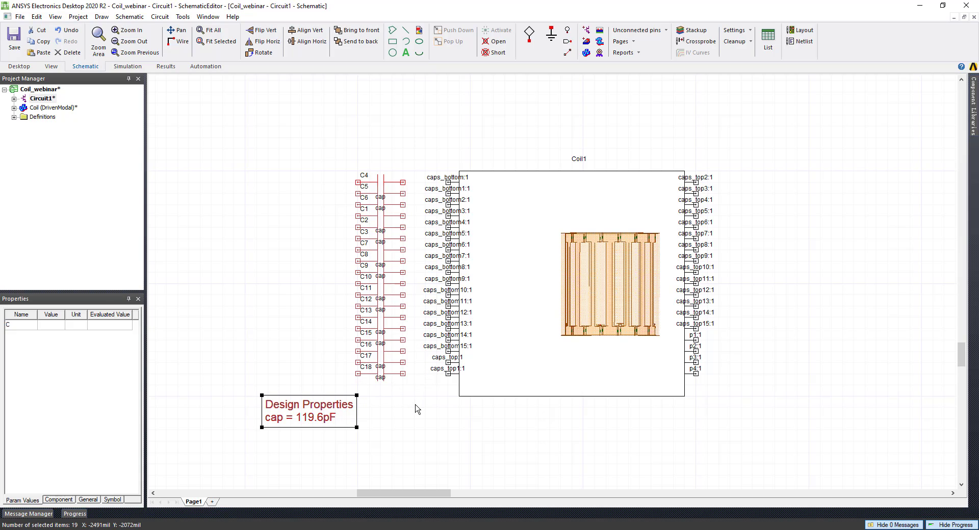
pyautogui.moveTo(341, 168); pyautogui.dragTo(414, 394)
pyautogui.hotkey('ctrl', 'c')
pyautogui.hotkey('ctrl', 'v')
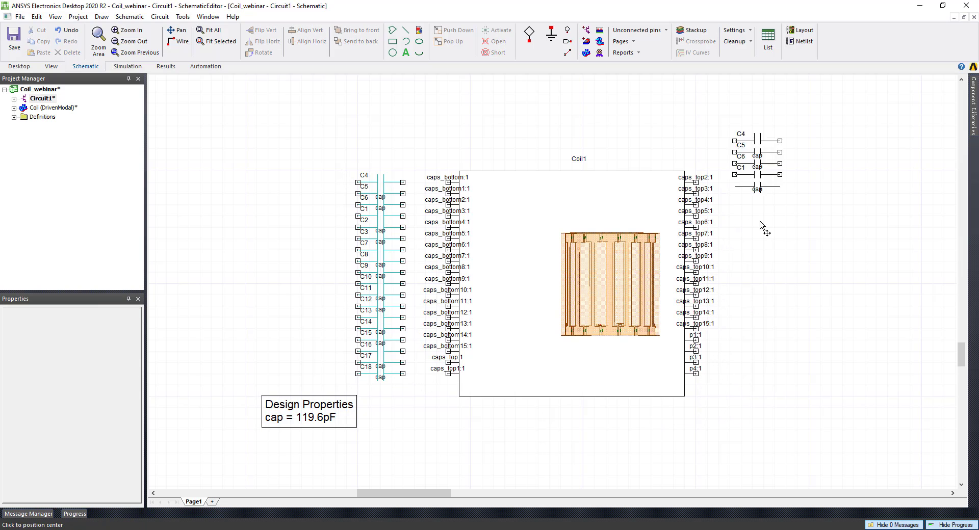
pyautogui.click(754, 278)
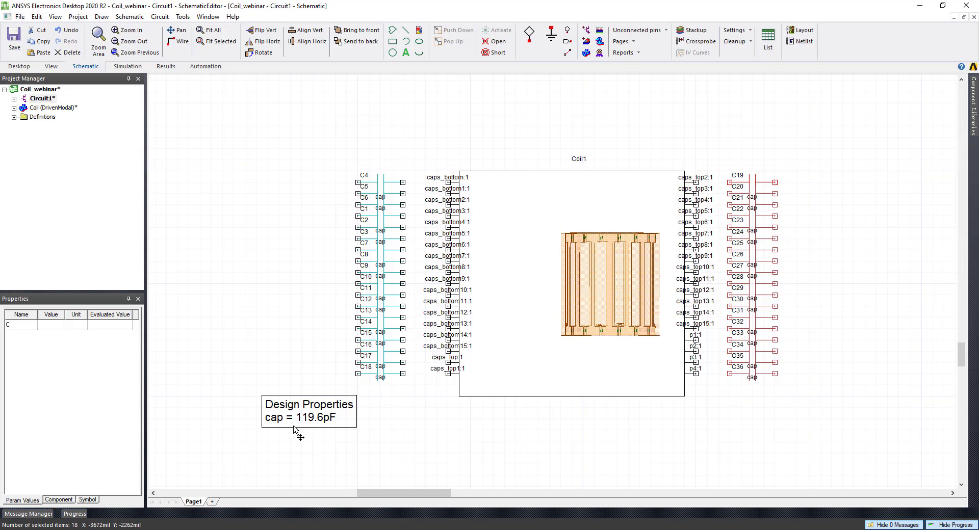
# Wire the first five capacitors, C4, C5, C6, C1 and C2, straight across to pins caps_bottom:1 through caps_bottom4:1.
pyautogui.click(13, 99)
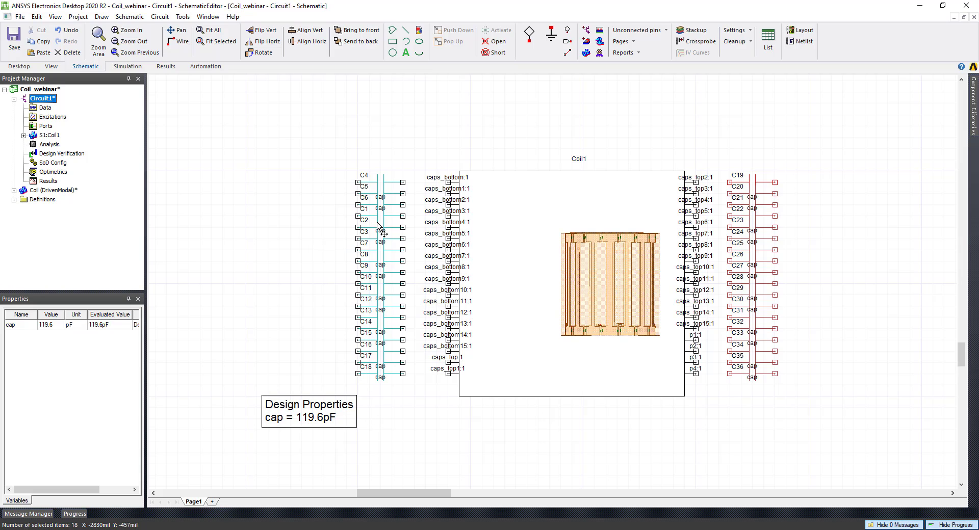
pyautogui.click(402, 182)
pyautogui.click(448, 182)
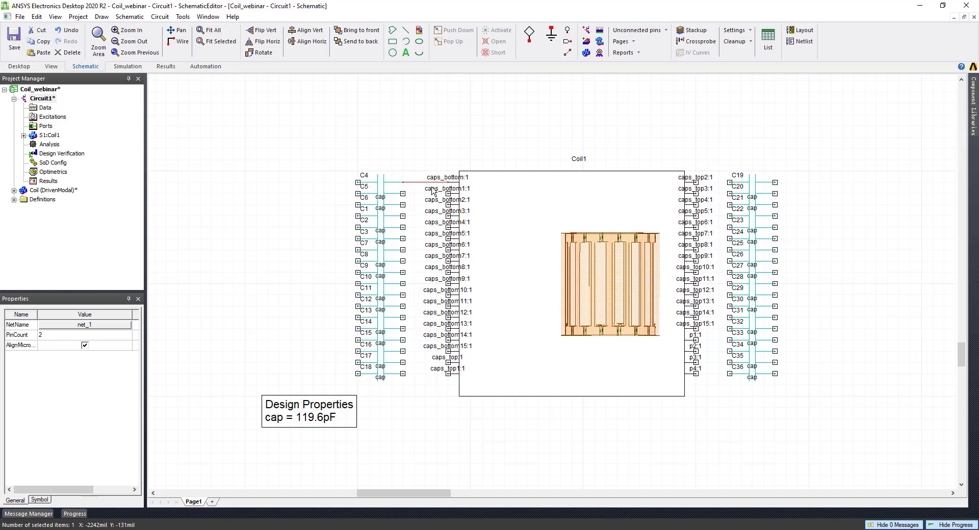
pyautogui.click(406, 196)
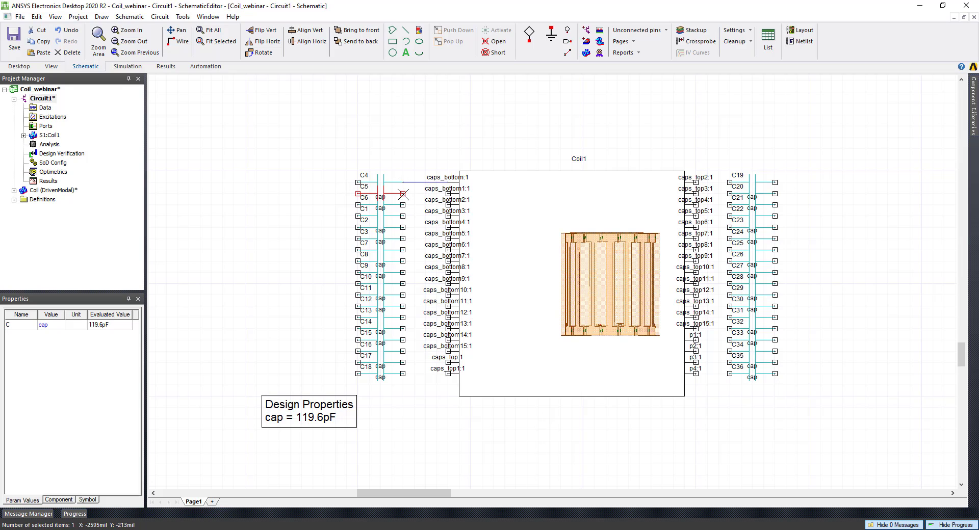
pyautogui.click(447, 194)
pyautogui.click(402, 205)
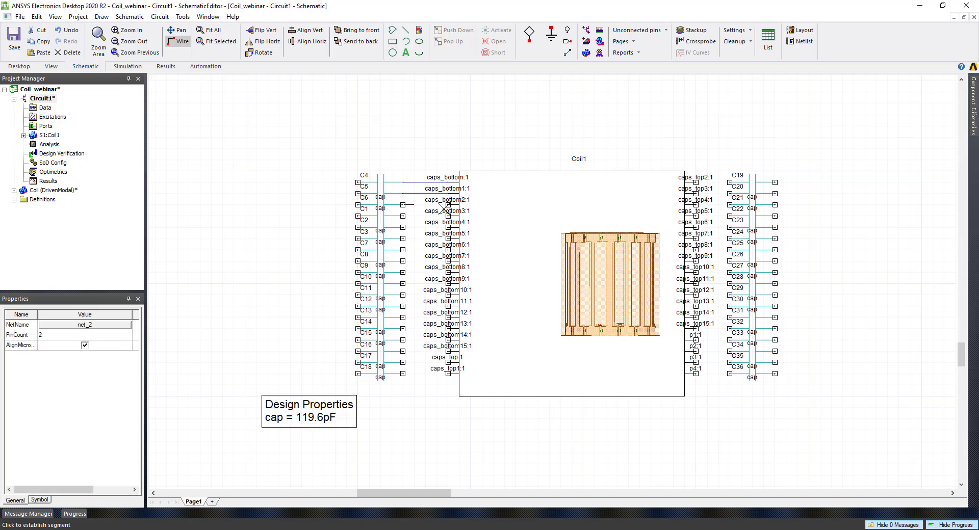
pyautogui.click(448, 205)
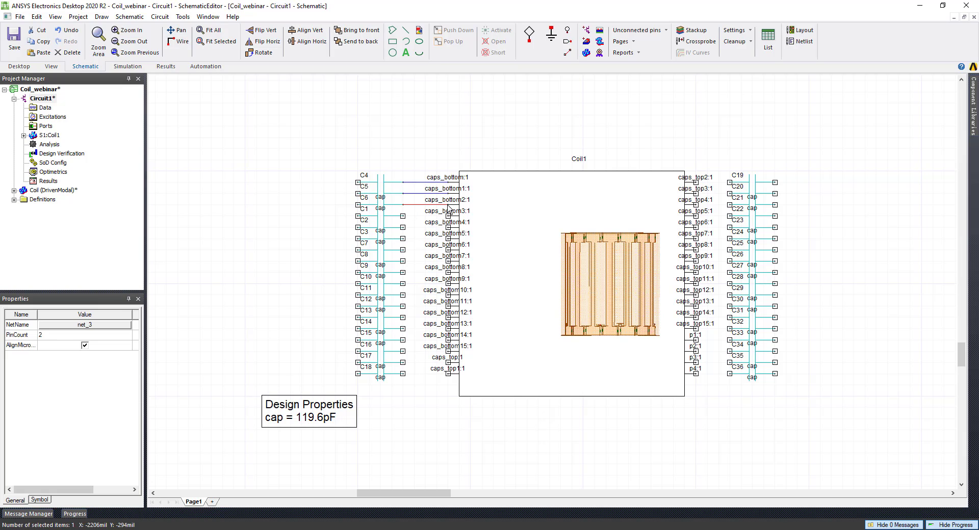
pyautogui.click(402, 216)
pyautogui.click(448, 217)
pyautogui.click(402, 227)
pyautogui.click(448, 227)
# Copy the five connecting wires three times downward to connect the remaining capacitors through pin caps_top1:1.
pyautogui.moveTo(395, 166); pyautogui.dragTo(428, 253)
pyautogui.click(412, 167)
pyautogui.hotkey('ctrl', 'c')
pyautogui.hotkey('ctrl', 'v')
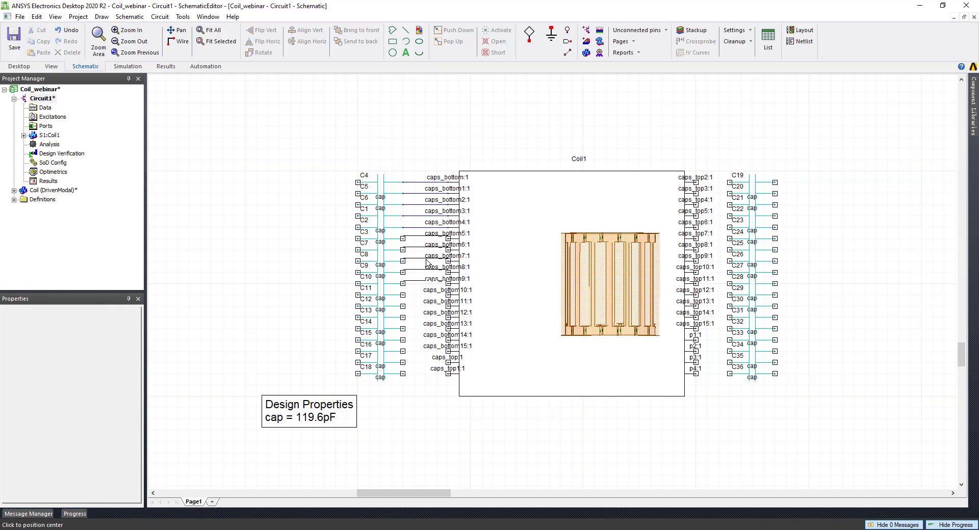
pyautogui.click(424, 262)
pyautogui.hotkey('ctrl', 'v')
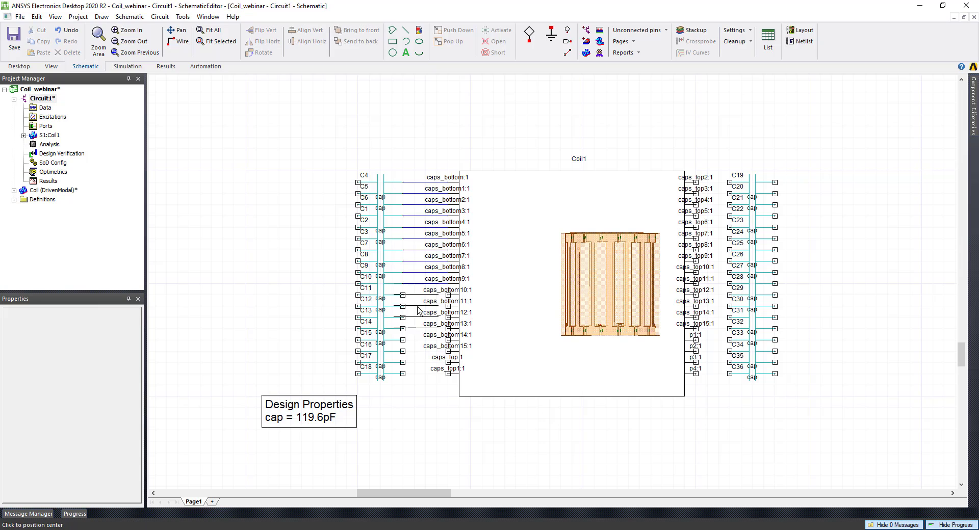
pyautogui.click(426, 322)
pyautogui.hotkey('ctrl', 'v')
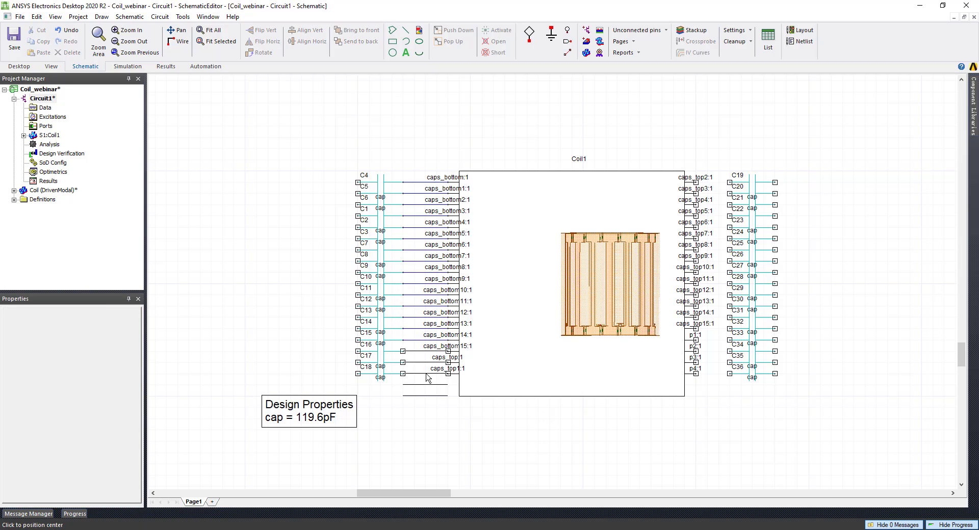
pyautogui.click(426, 376)
# Delete the two surplus wires below the caps_top1:1 pin.
pyautogui.click(388, 384)
pyautogui.hotkey('ctrl', 'c')
pyautogui.hotkey('ctrl', 'v')
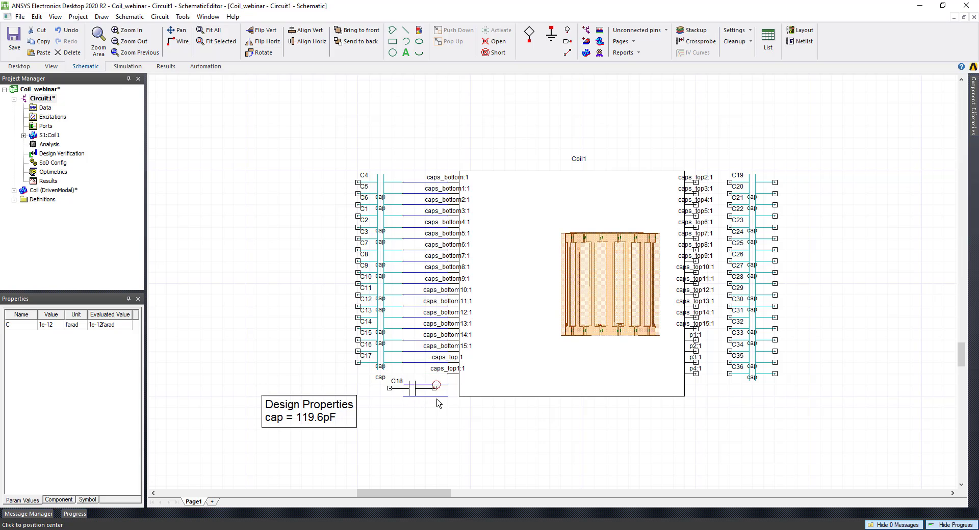
pyautogui.press('Escape')
pyautogui.moveTo(467, 420); pyautogui.dragTo(423, 384)
pyautogui.press('Delete')
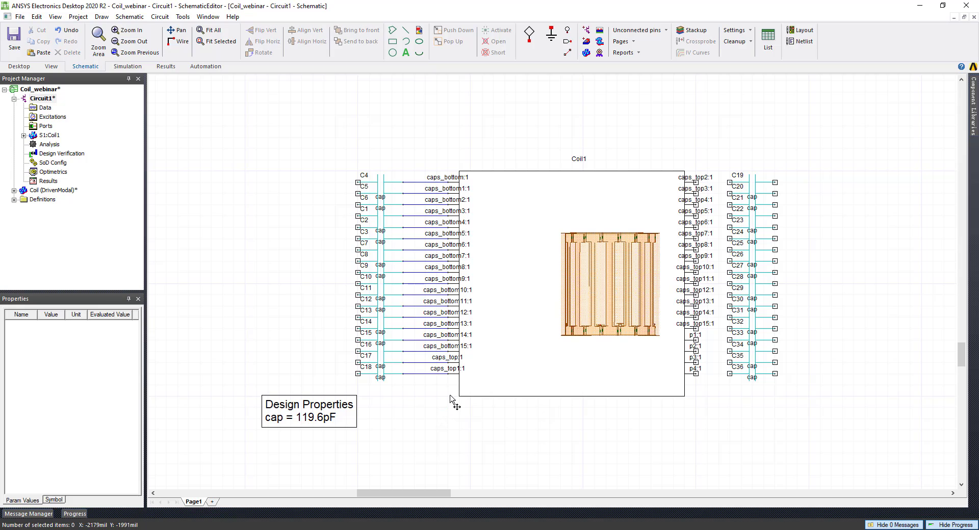
# Copy the 18 connecting wires between pins caps_top2:1 through p4:1 and capacitors C19 through C36.
pyautogui.moveTo(421, 180); pyautogui.dragTo(428, 411)
pyautogui.hotkey('ctrl', 'c')
pyautogui.hotkey('ctrl', 'v')
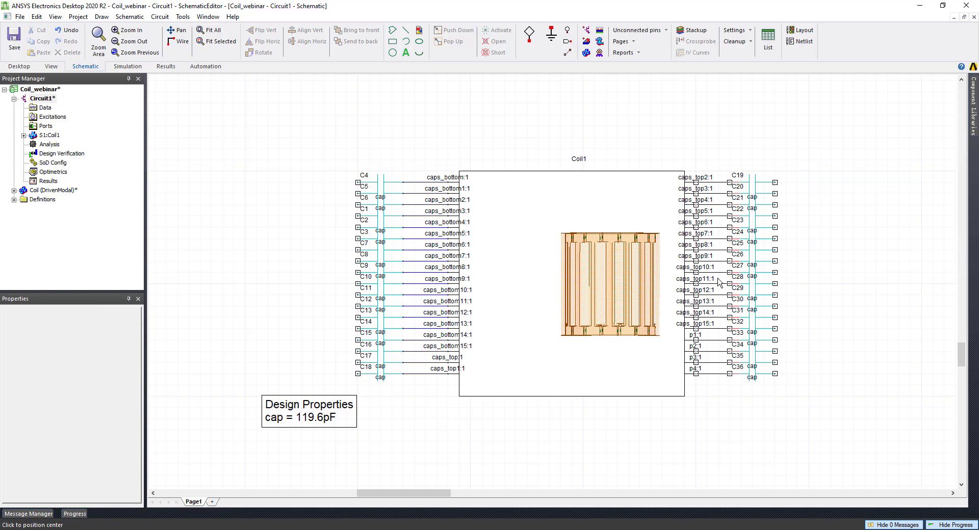
pyautogui.click(720, 284)
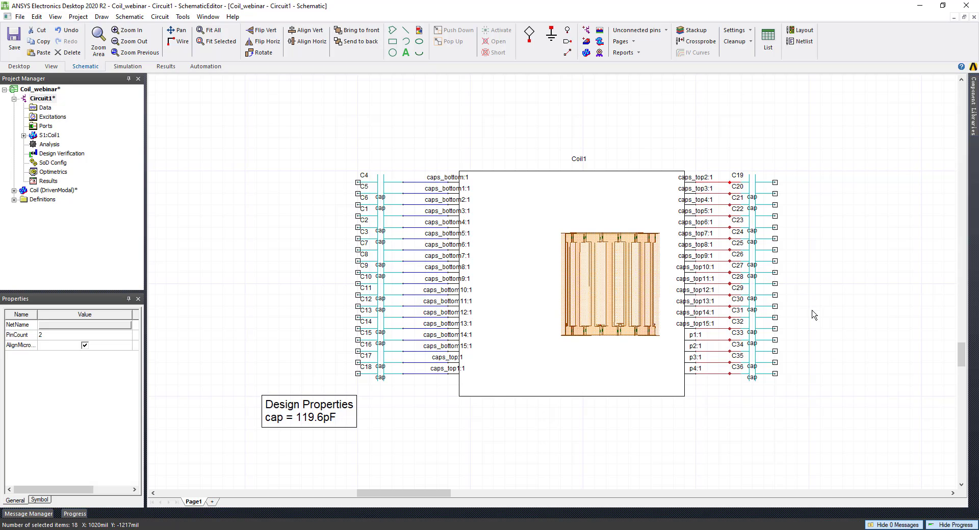
# Paste the 18 wires onto the free outer ends of both capacitor columns.
pyautogui.hotkey('ctrl', 'v')
pyautogui.click(798, 284)
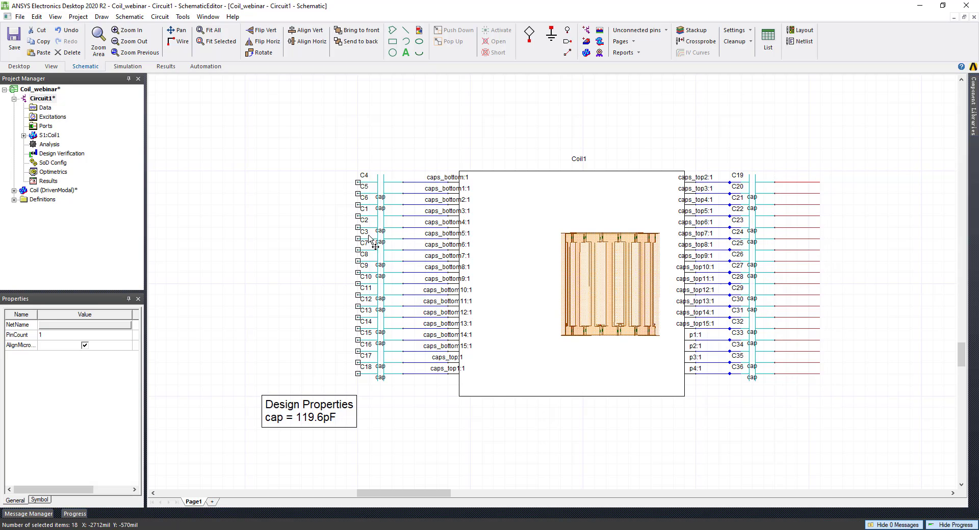
pyautogui.hotkey('ctrl', 'v')
pyautogui.click(338, 281)
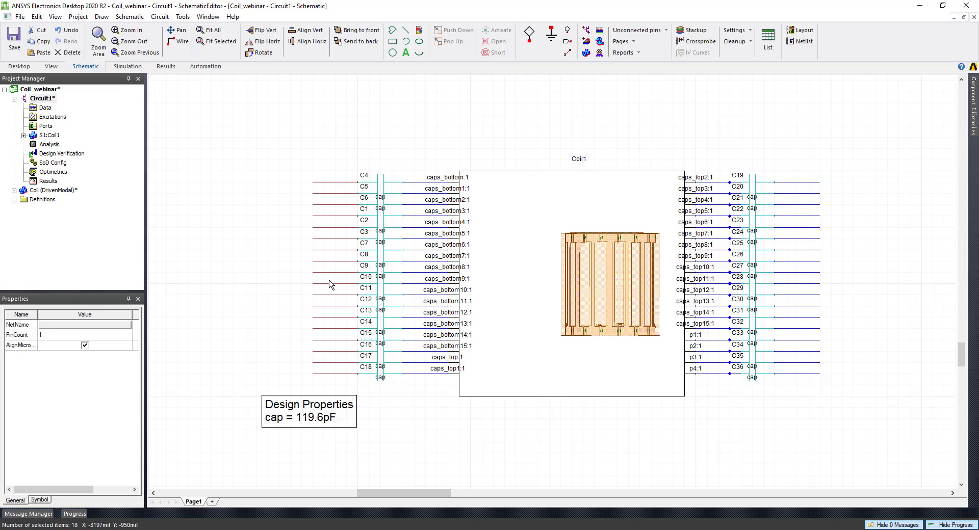
# Place one ground symbol beside the outer wires of C4 and another beside those of C19.
pyautogui.click(551, 36)
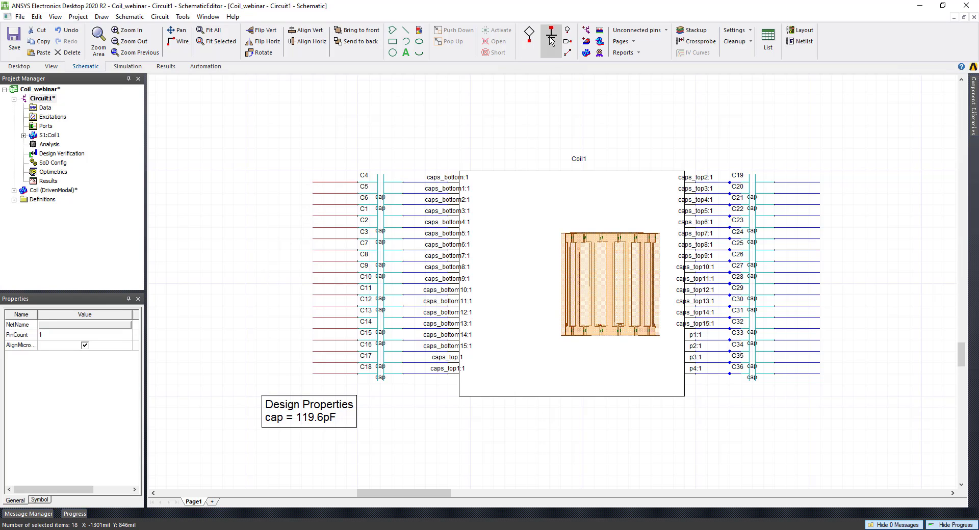
pyautogui.click(291, 188)
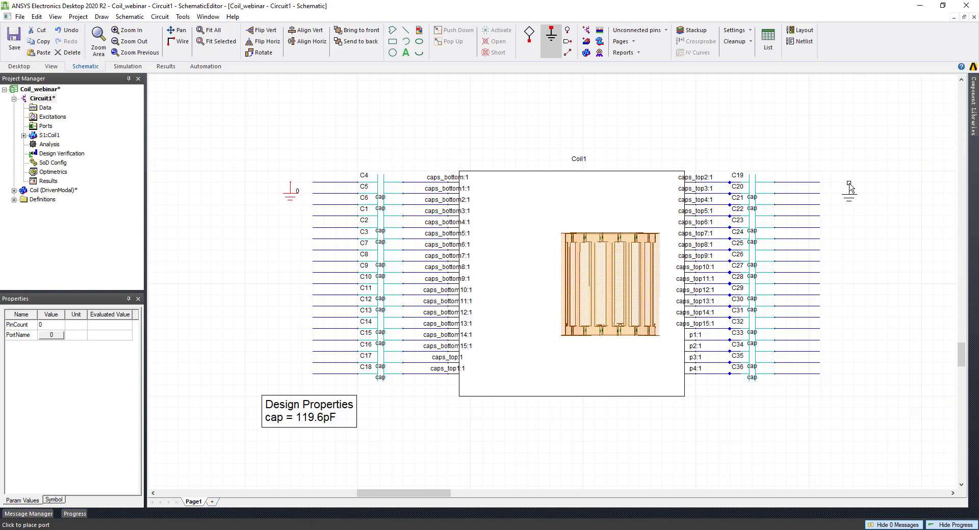
pyautogui.click(850, 186)
pyautogui.press('Escape')
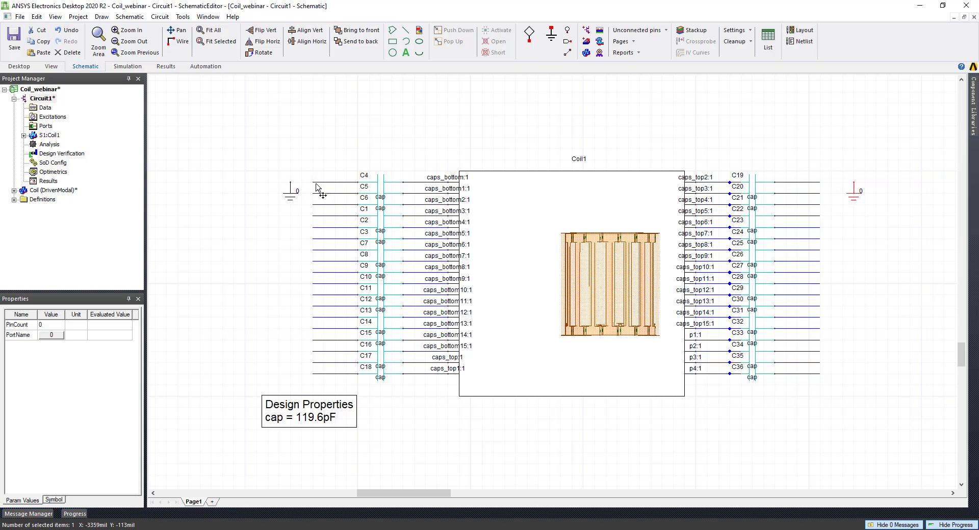
# Join the outer wires of capacitors C4 through C18 with a vertical wire and connect it to the adjacent ground.
pyautogui.press('w')
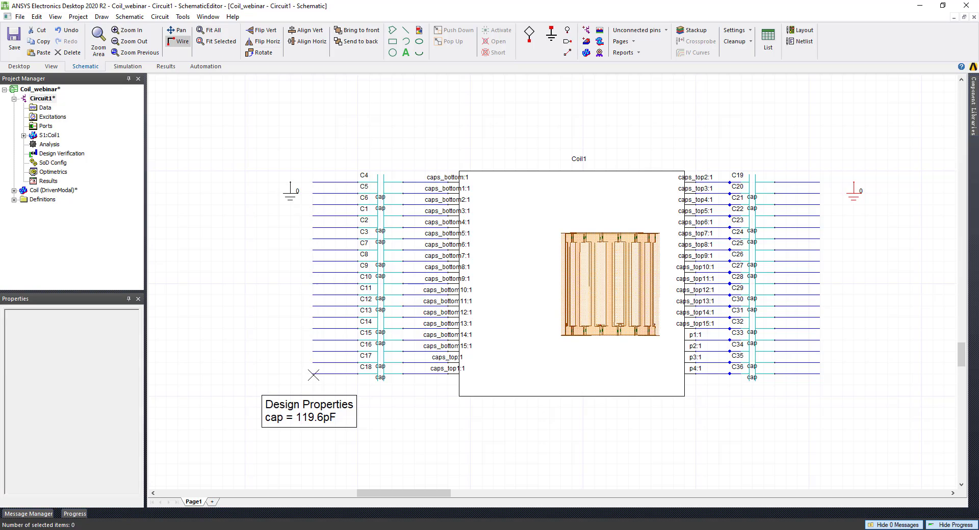
pyautogui.click(314, 376)
pyautogui.click(291, 182)
pyautogui.click(313, 183)
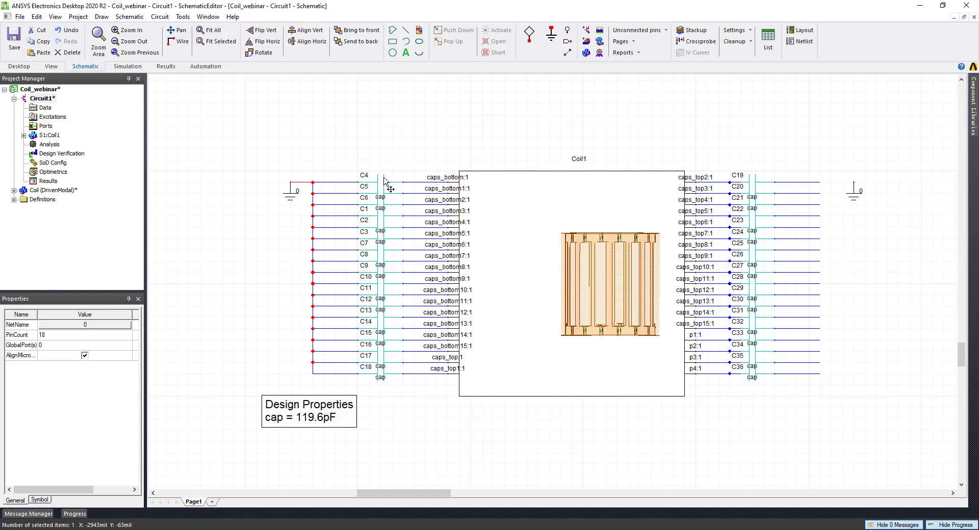
# Join the outer wires of capacitors C19 through C36 with a vertical wire and connect it to the adjacent ground.
pyautogui.press('w')
pyautogui.click(820, 182)
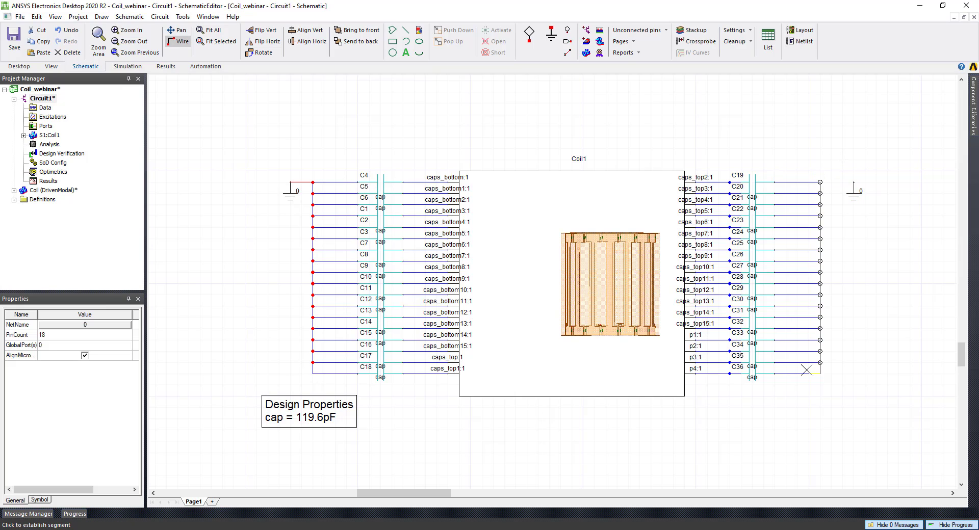
pyautogui.click(819, 373)
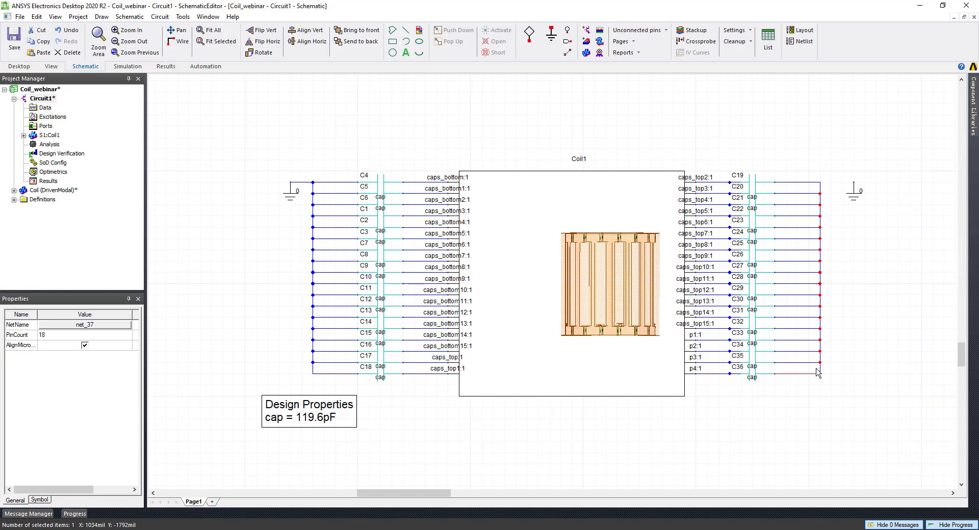
pyautogui.press('w')
pyautogui.click(820, 182)
pyautogui.click(854, 182)
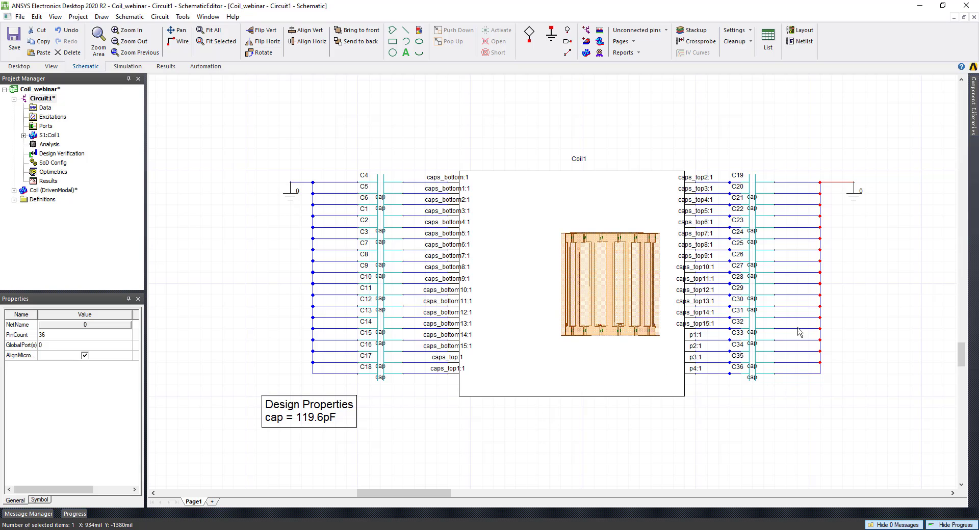
# Delete capacitors C33 and C34 together with the wires linking them to pins p1:1 and p2:1.
pyautogui.click(754, 353)
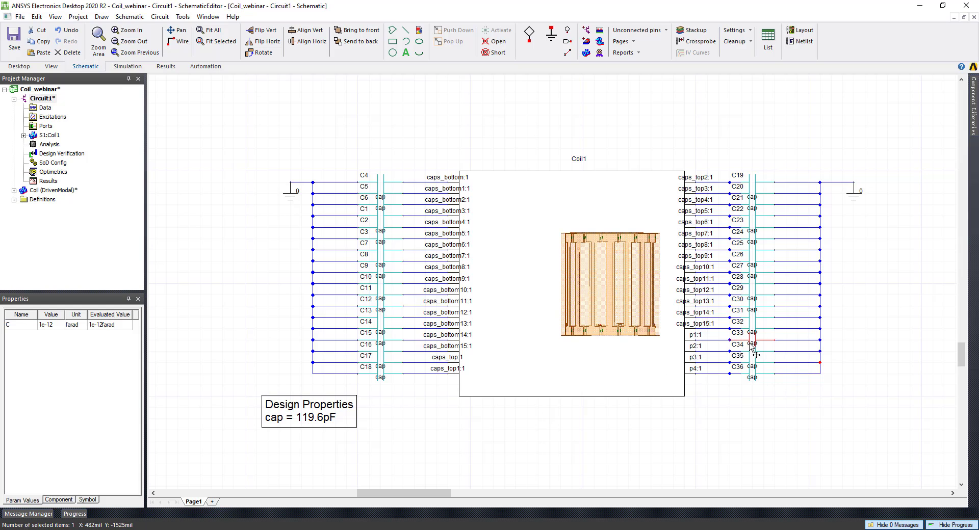
pyautogui.press('Delete')
pyautogui.click(779, 340)
pyautogui.click(732, 340)
pyautogui.press('Delete')
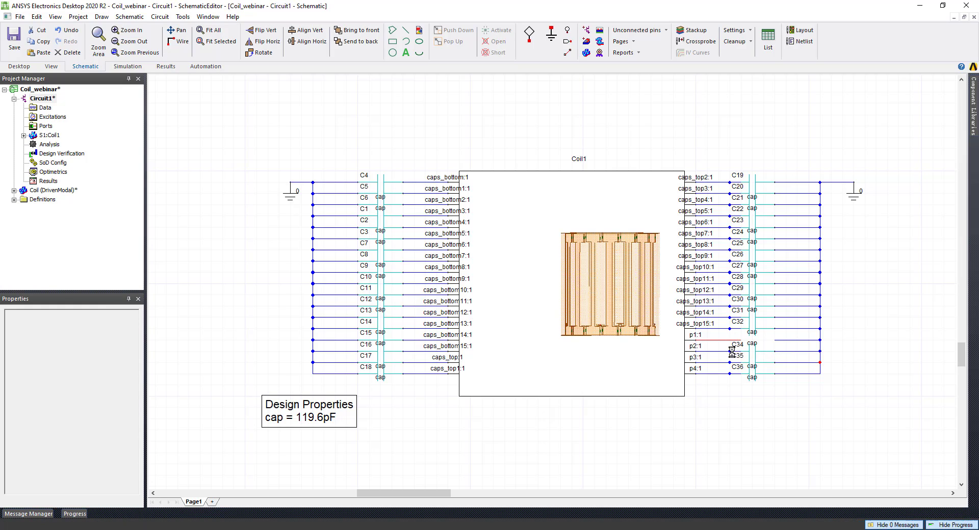
pyautogui.click(730, 352)
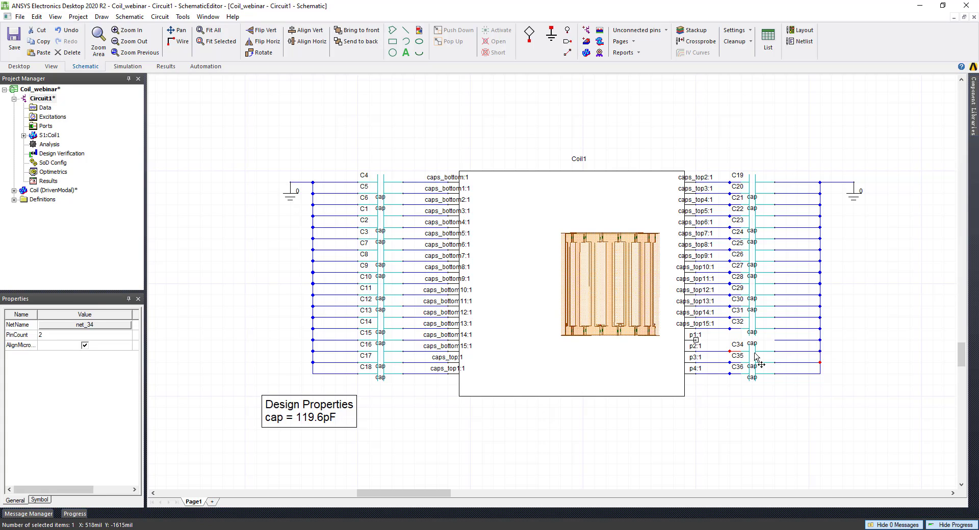
pyautogui.click(754, 352)
pyautogui.press('Delete')
pyautogui.click(726, 352)
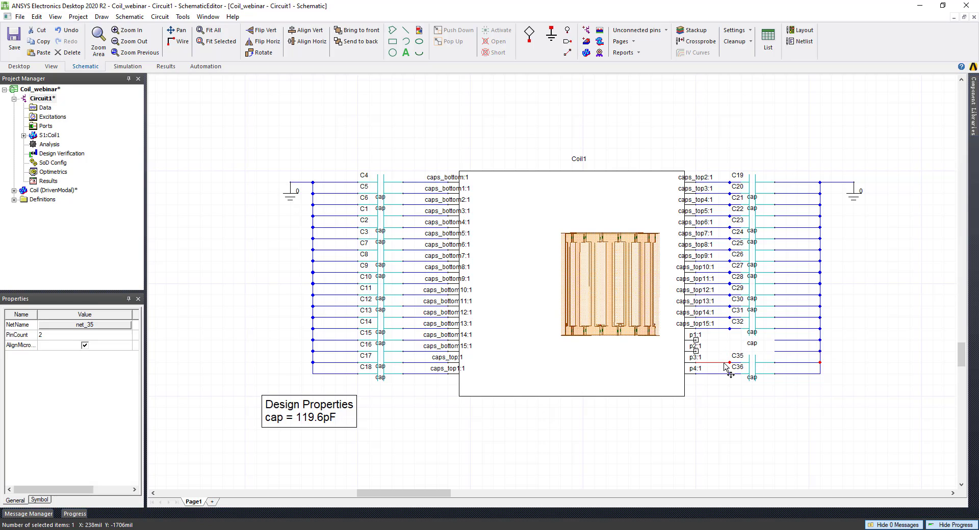
# Delete capacitors C35 and C36 with their wires to pins p3:1 and p4:1, and remove the leftover wire below C32.
pyautogui.moveTo(721, 343); pyautogui.dragTo(815, 413)
pyautogui.press('Delete')
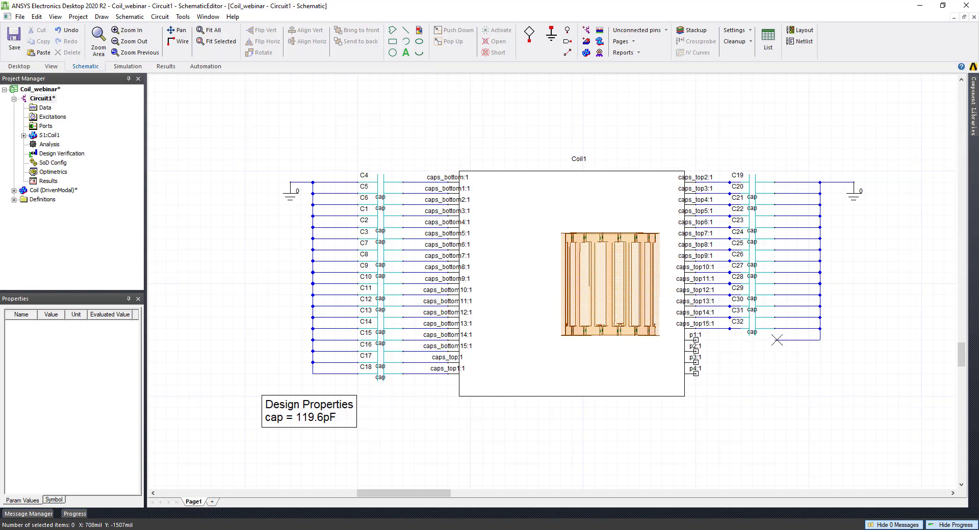
pyautogui.click(785, 340)
pyautogui.press('Delete')
# Place four interface ports in a descending staggered row beside the free pins p1:1 to p4:1.
pyautogui.click(530, 34)
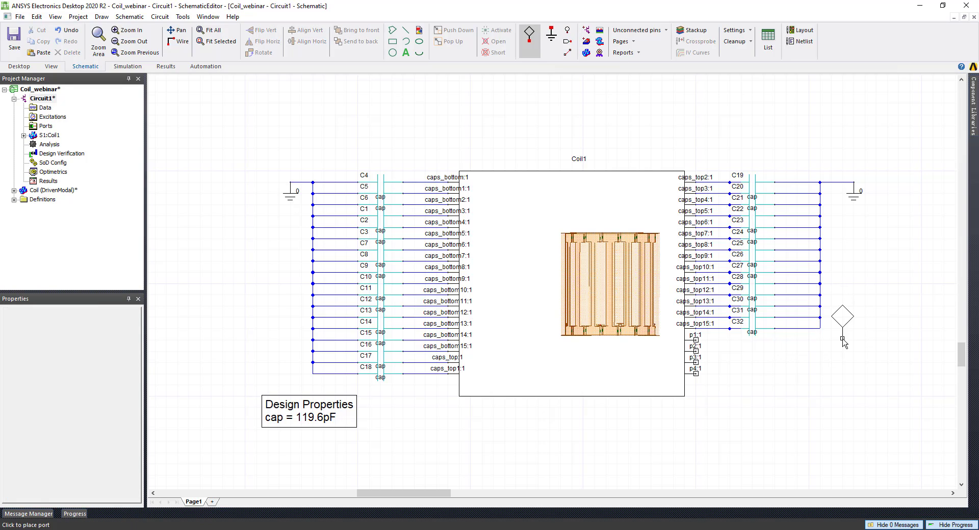
pyautogui.click(843, 344)
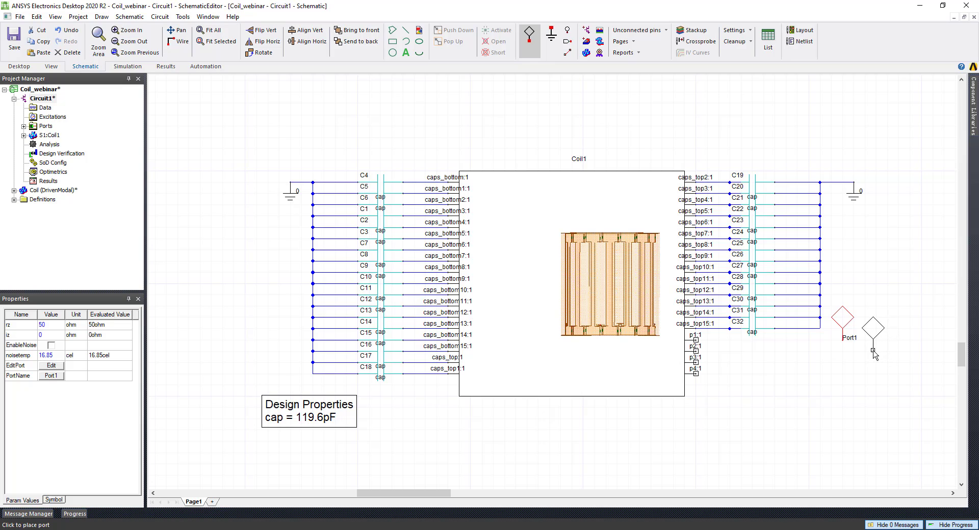
pyautogui.click(876, 353)
pyautogui.click(900, 364)
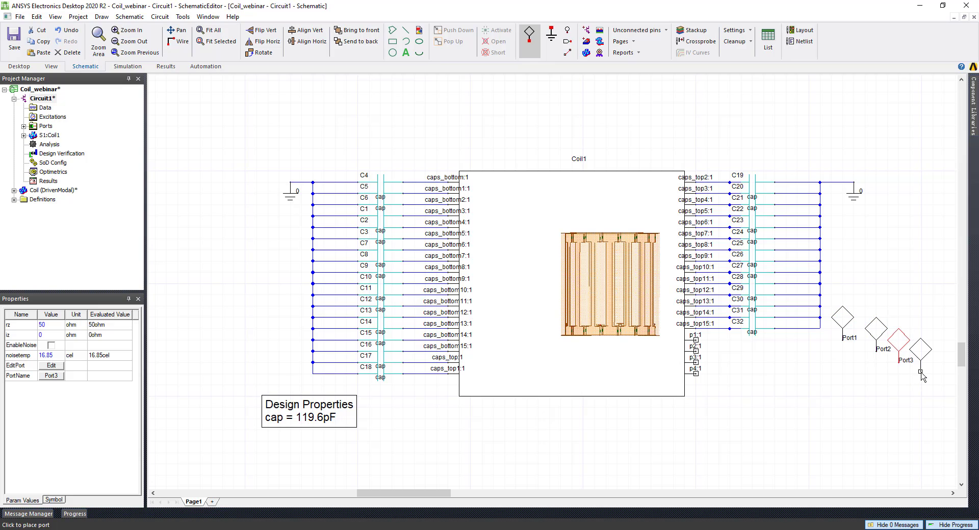
pyautogui.click(920, 377)
pyautogui.press('Escape')
# Wire pins p1:1, p2:1, p3:1 and p4:1 straight across to Port1, Port2, Port3 and Port4 respectively.
pyautogui.click(695, 340)
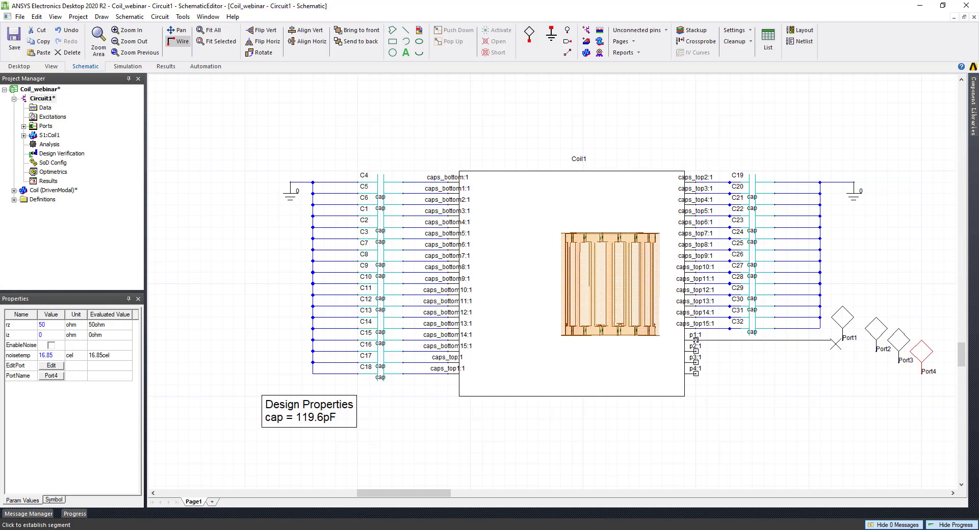
pyautogui.click(842, 340)
pyautogui.click(695, 351)
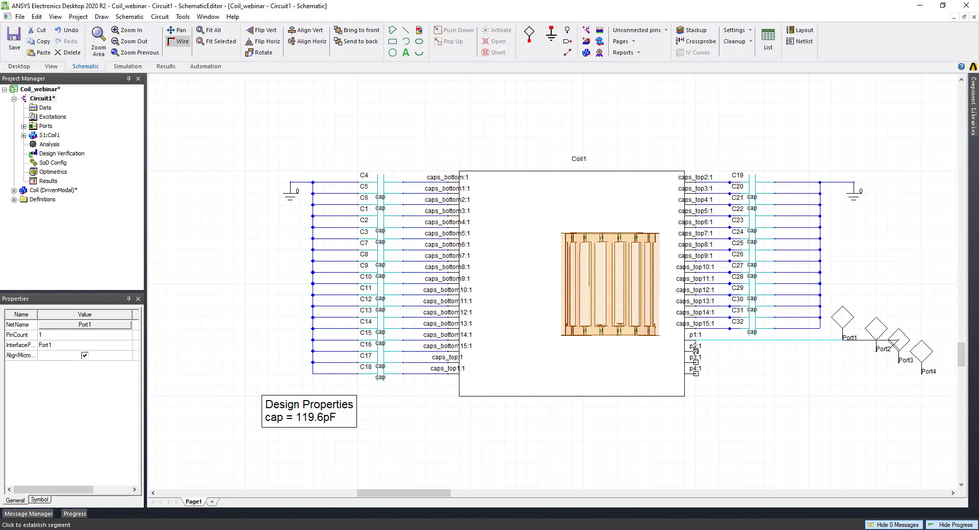
pyautogui.click(875, 351)
pyautogui.click(696, 362)
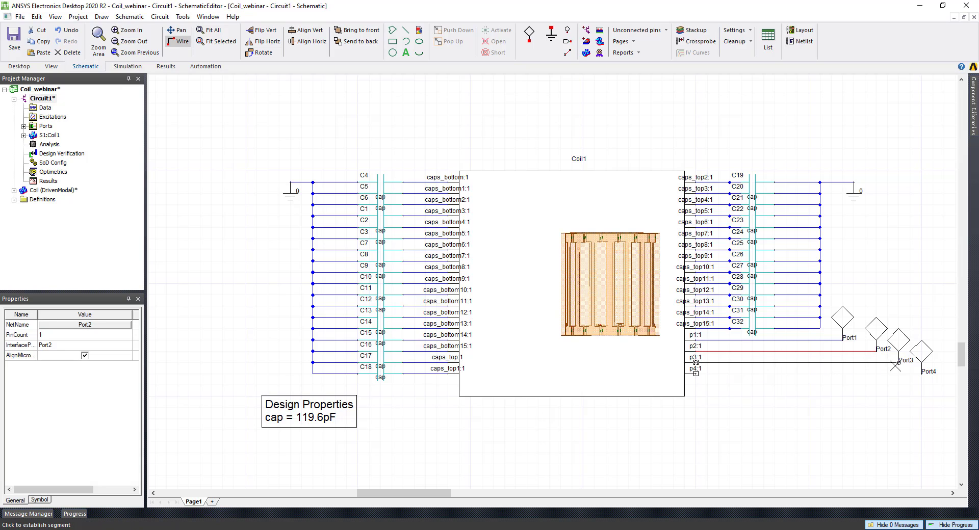
pyautogui.click(898, 363)
pyautogui.click(695, 373)
pyautogui.click(921, 373)
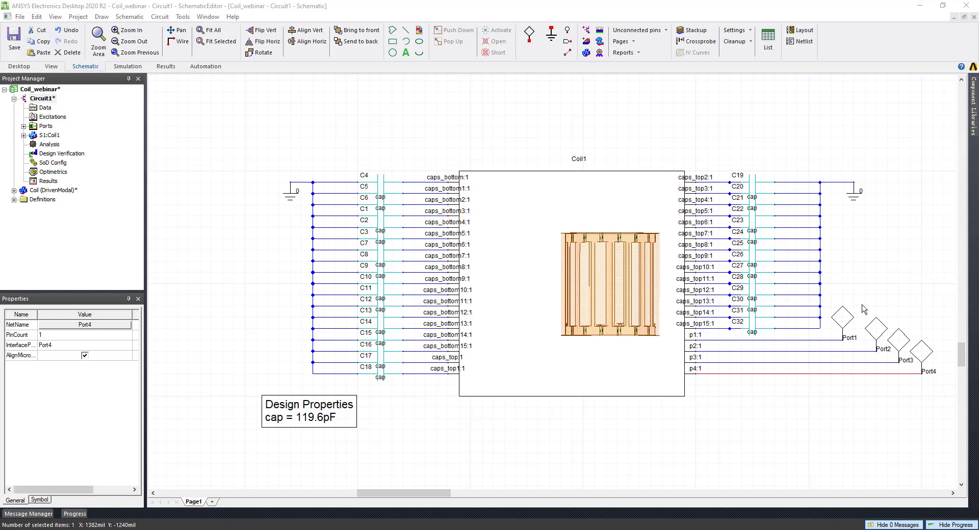
# Open the circuit's source configuration and add a new sinusoidal power source to Port1.
pyautogui.doubleClick(844, 320)
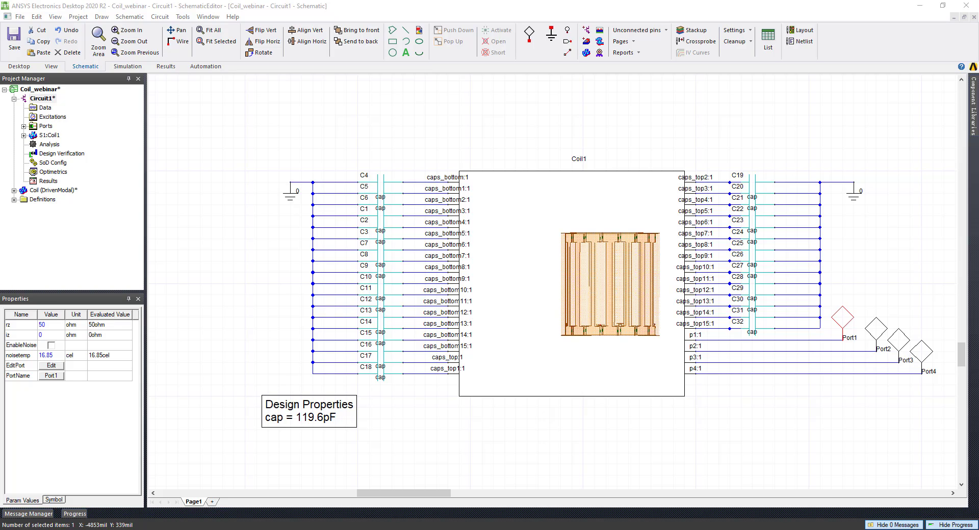
pyautogui.click(50, 118)
pyautogui.rightClick(46, 120)
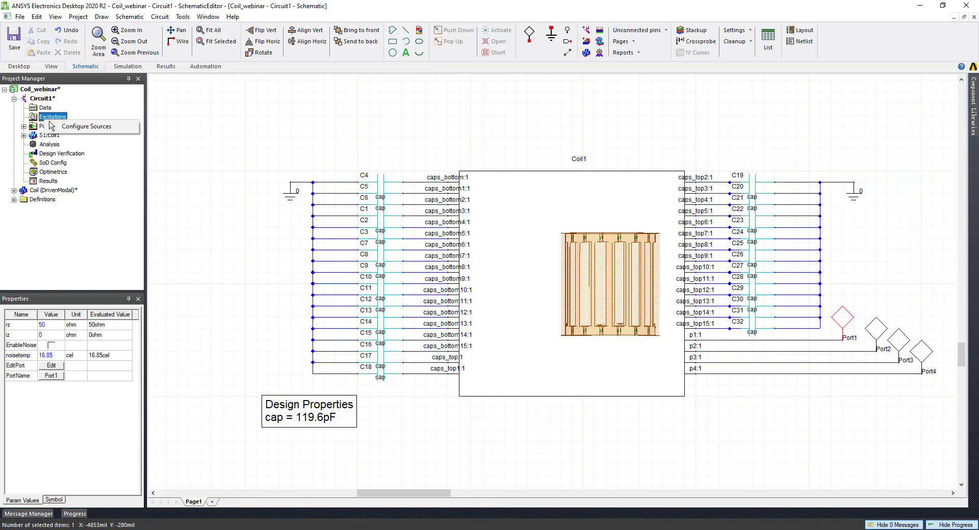
pyautogui.click(82, 127)
pyautogui.moveTo(465, 162); pyautogui.dragTo(267, 124)
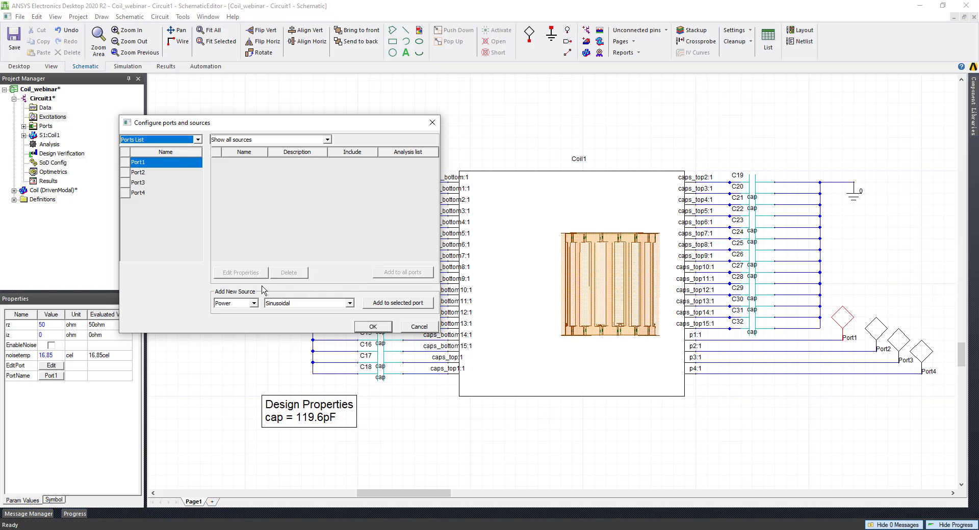
pyautogui.click(178, 163)
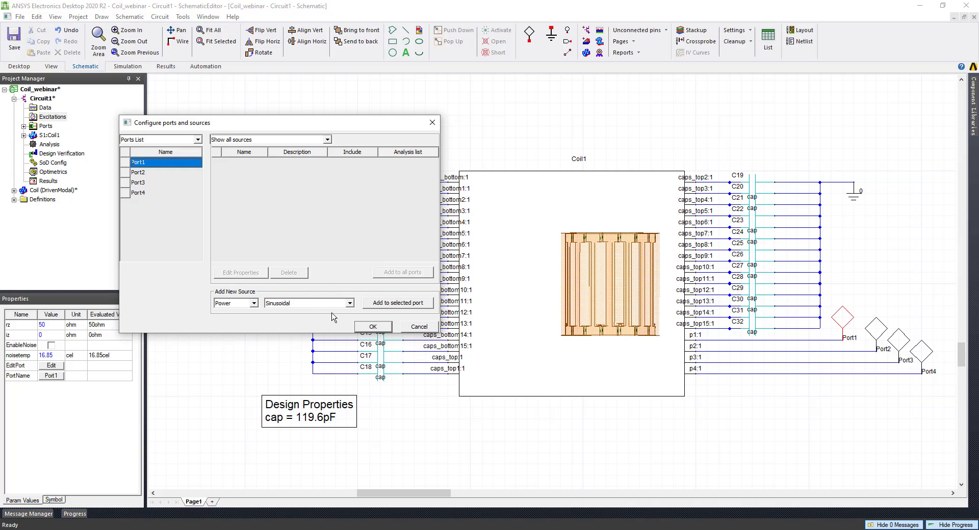
pyautogui.click(388, 304)
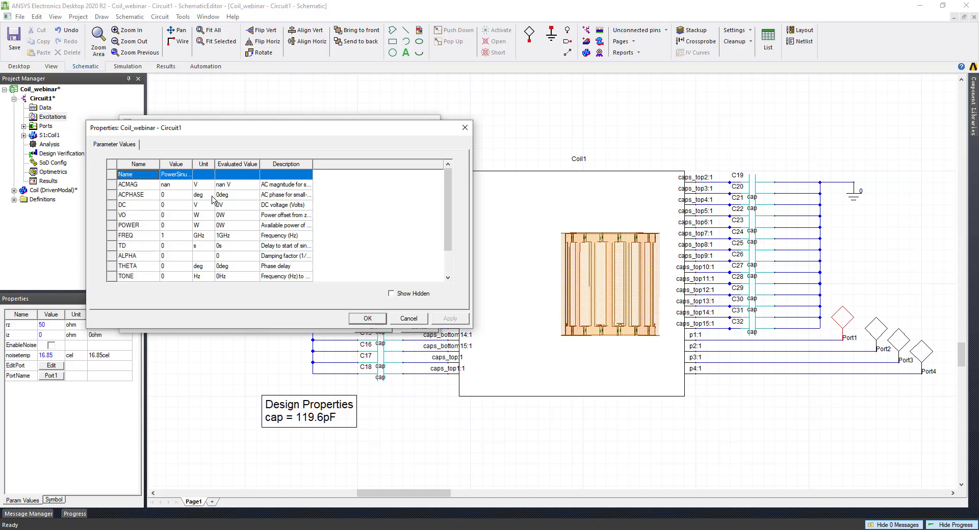
pyautogui.moveTo(258, 131); pyautogui.dragTo(371, 131)
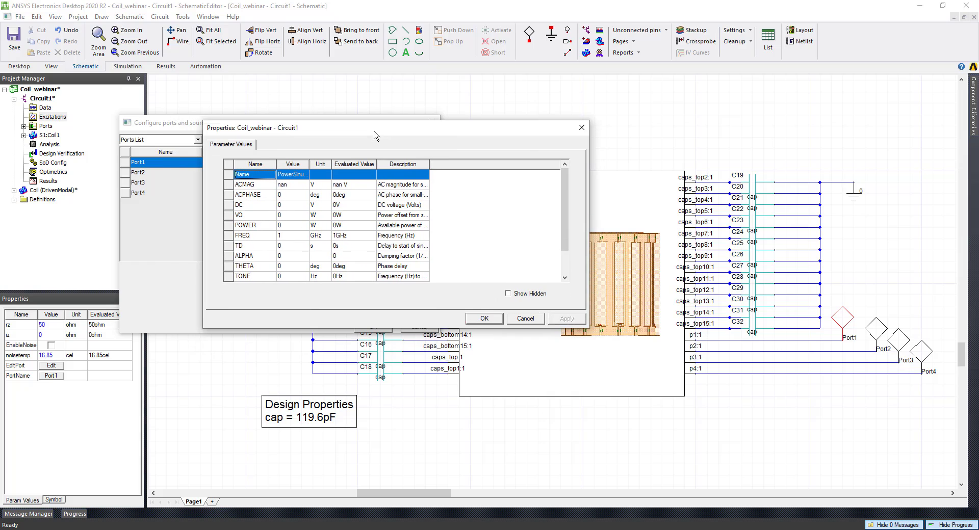
# Set the Port1 source's ACMAG to 1 V and its frequency to 63.8 MHz, and accept the properties.
pyautogui.click(298, 196)
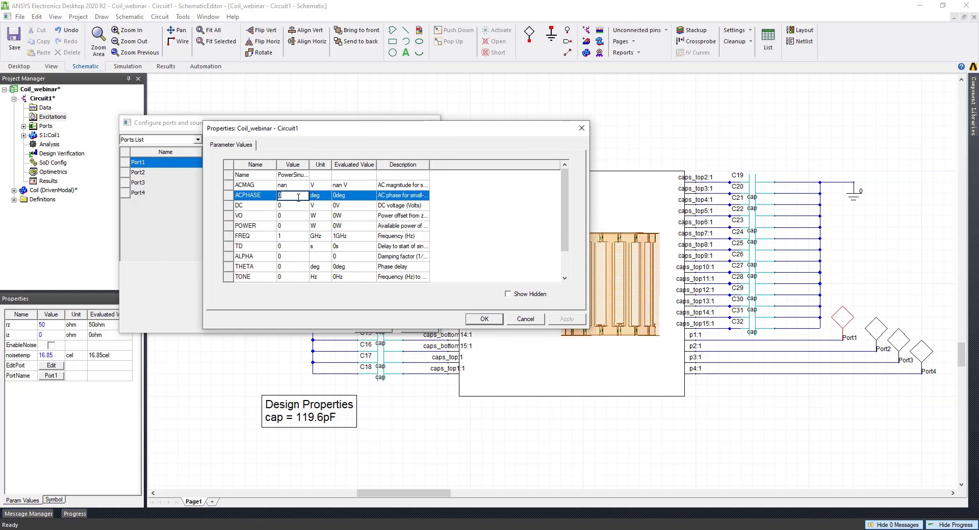
pyautogui.click(301, 185)
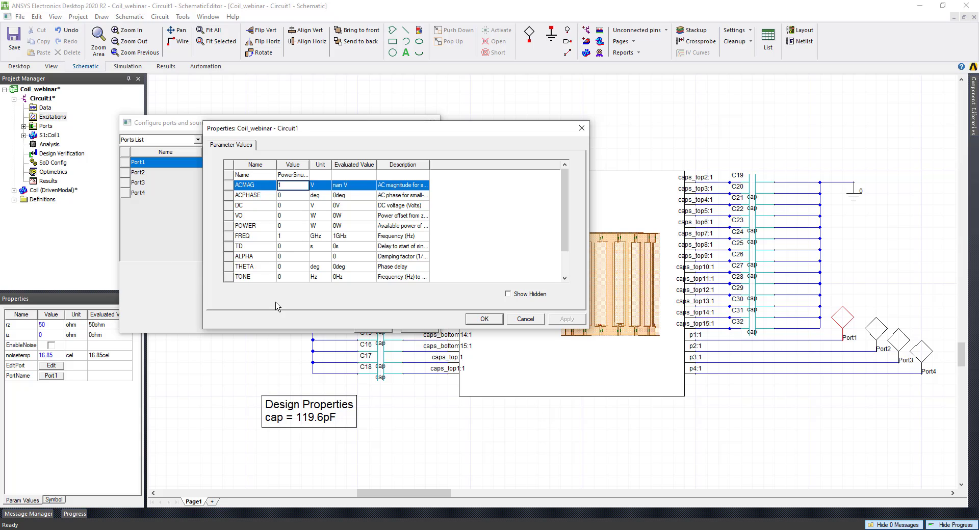
pyautogui.click(297, 235)
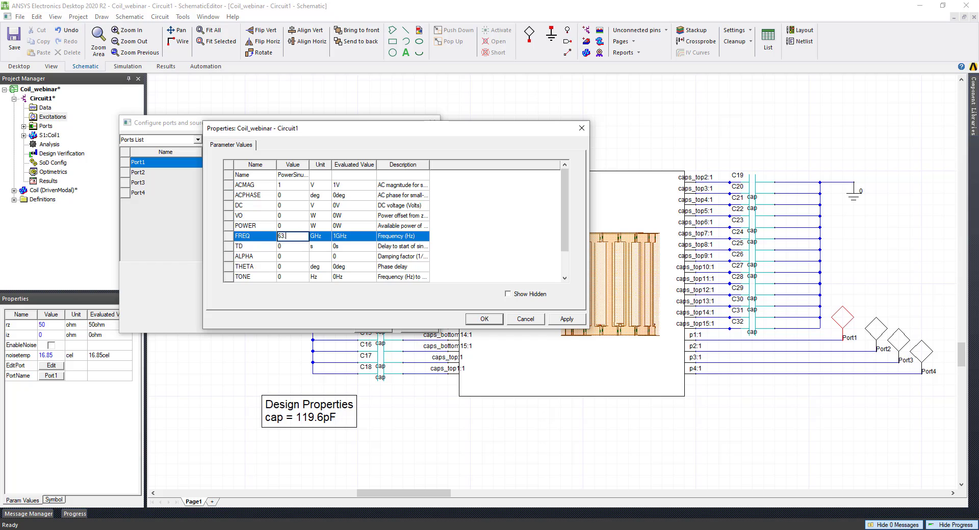
pyautogui.click(317, 236)
pyautogui.click(318, 266)
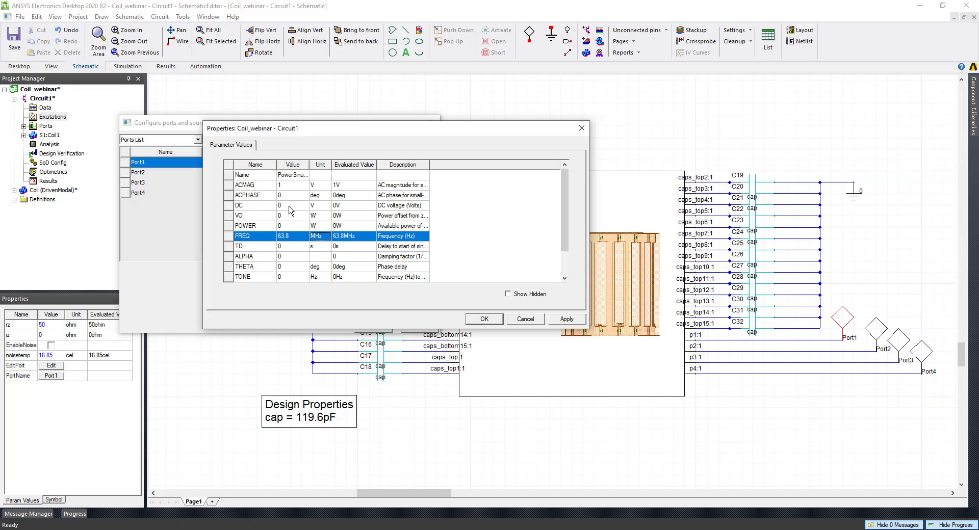
pyautogui.click(577, 322)
pyautogui.click(483, 319)
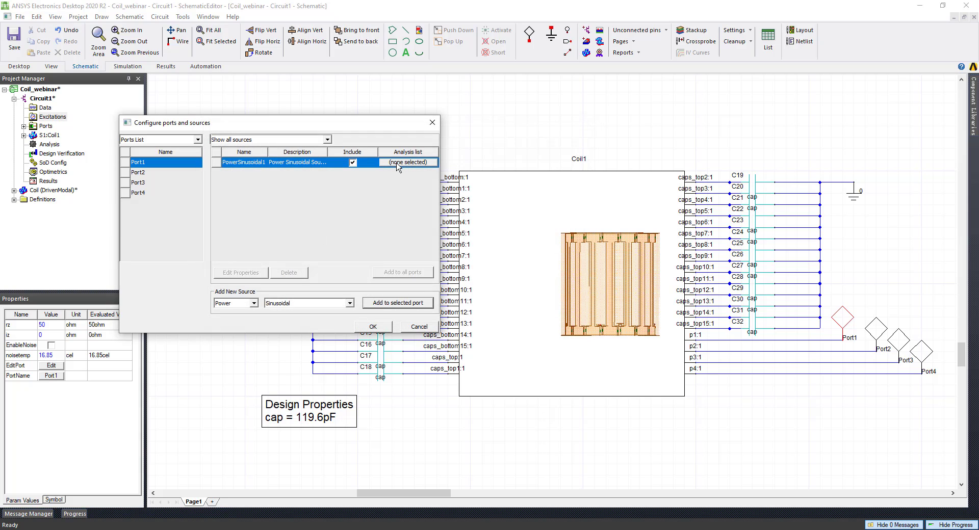
# Include the PowerSinusoidal1 source on the remaining ports as well and accept the source configuration.
pyautogui.click(178, 176)
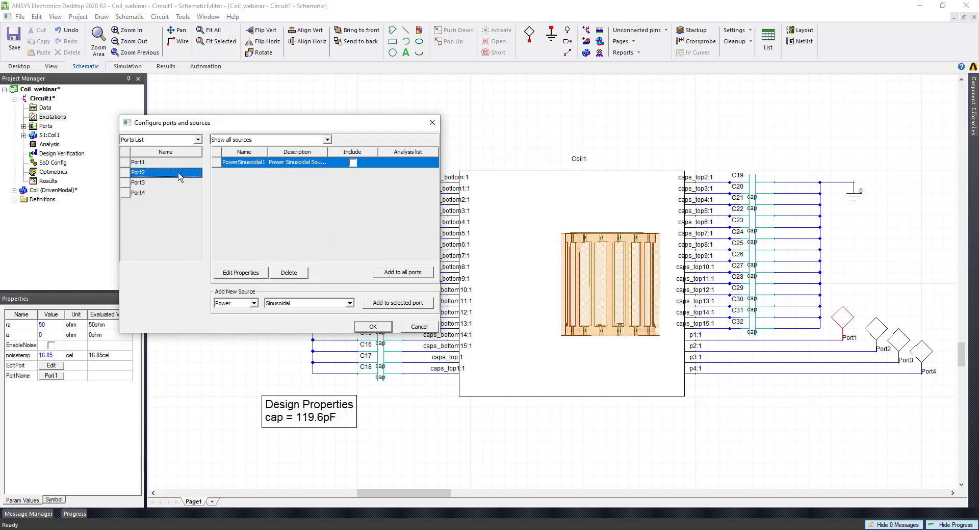
pyautogui.click(185, 164)
pyautogui.click(176, 175)
pyautogui.click(184, 164)
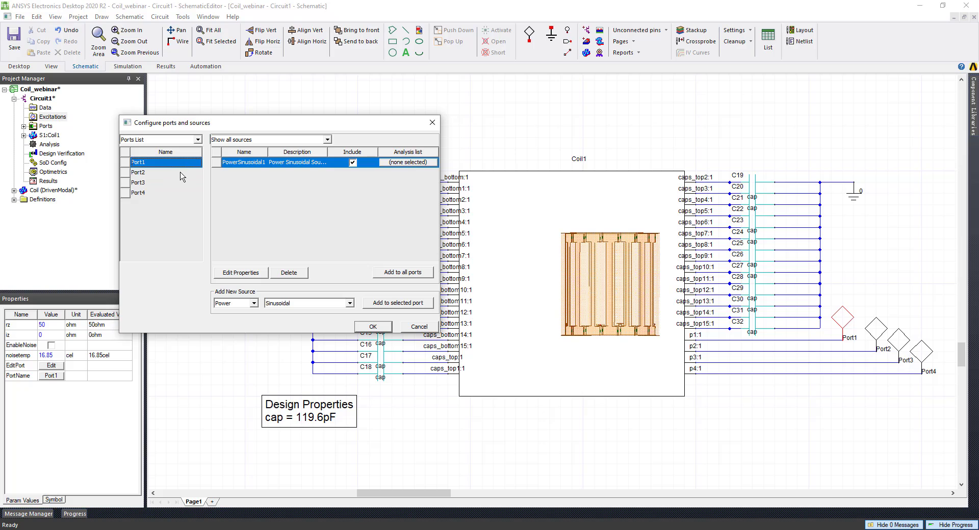
pyautogui.click(180, 175)
pyautogui.click(172, 184)
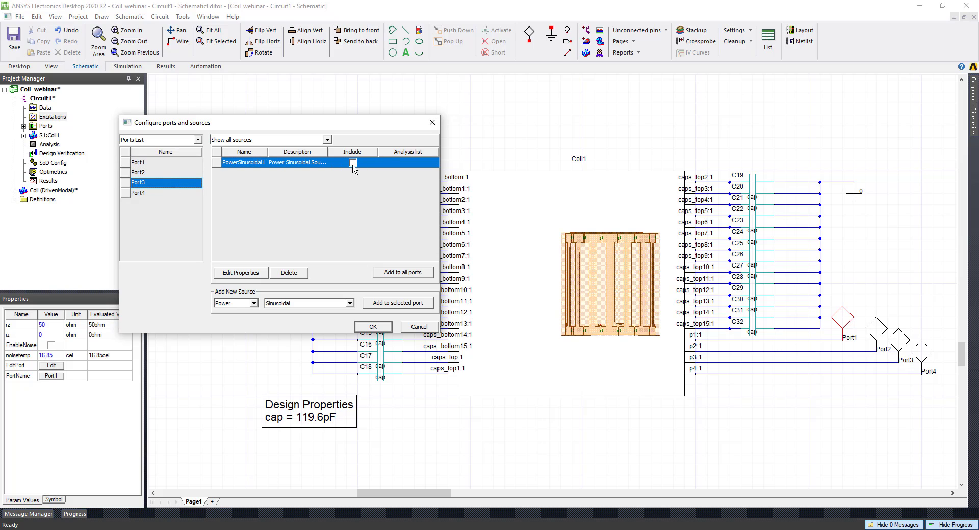
pyautogui.click(196, 193)
pyautogui.click(353, 162)
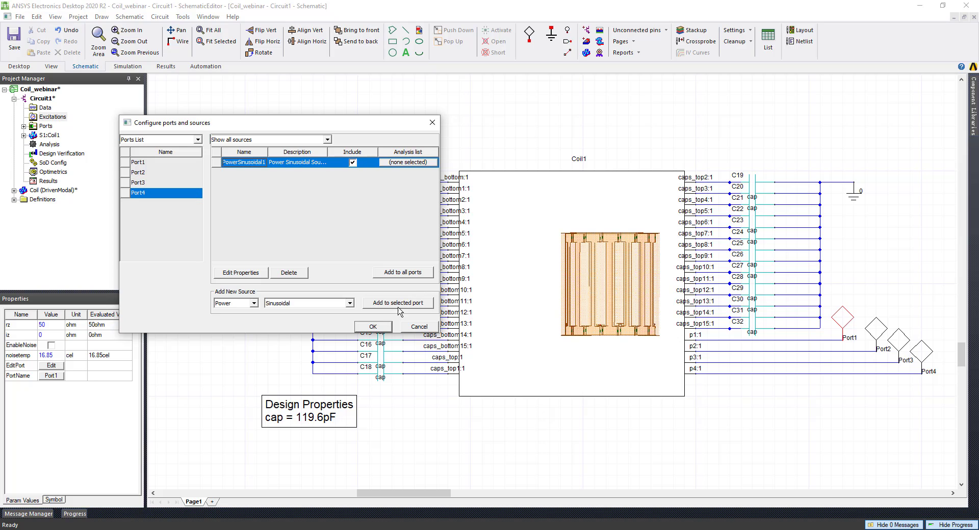
pyautogui.click(372, 326)
# Review the parameter values of the PowerSinusoidal1 excitation.
pyautogui.click(24, 117)
pyautogui.doubleClick(62, 125)
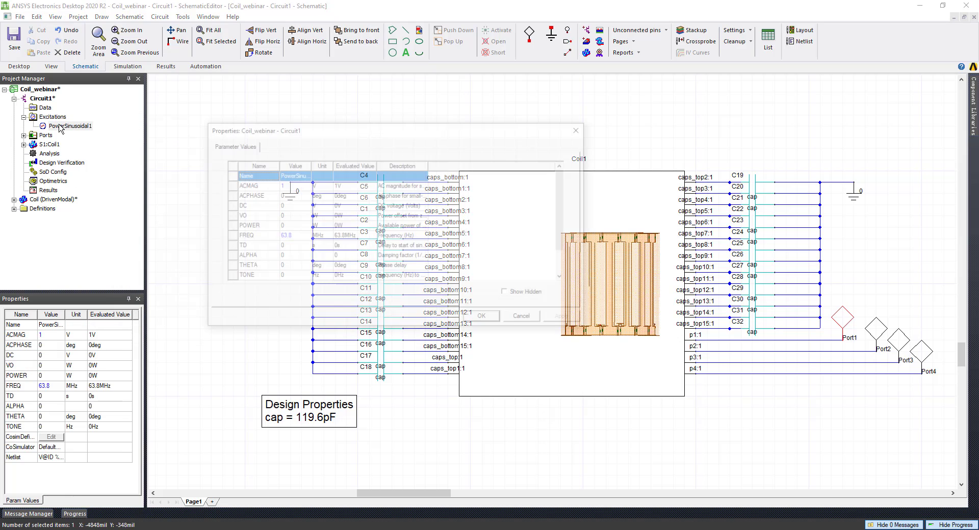
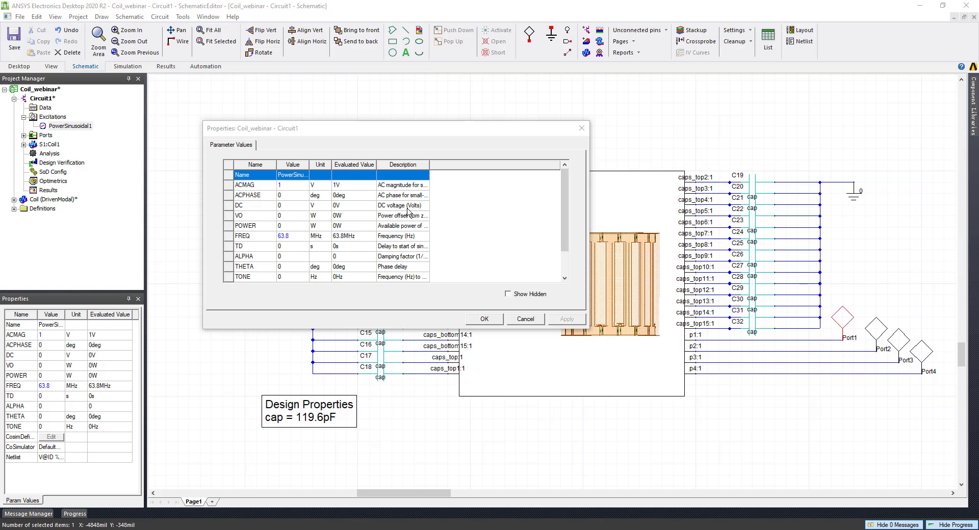
pyautogui.click(502, 319)
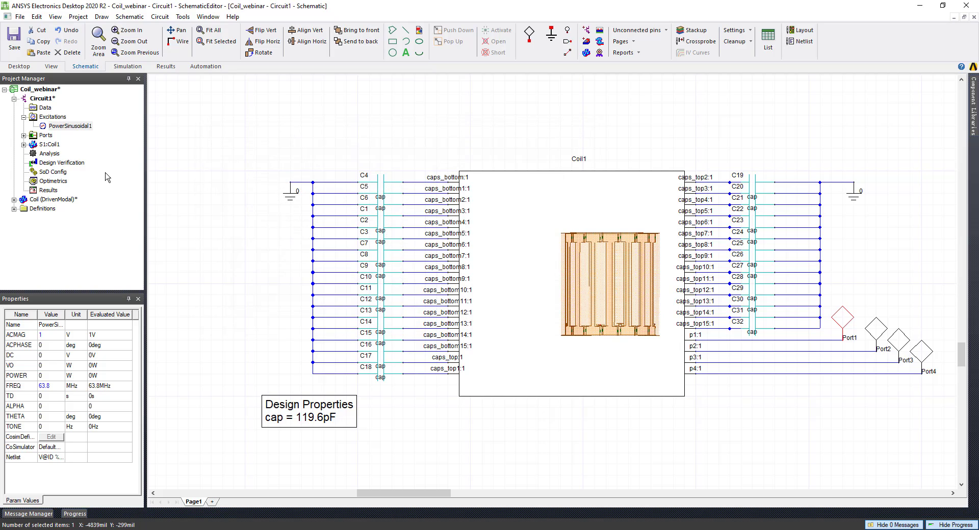
pyautogui.doubleClick(76, 126)
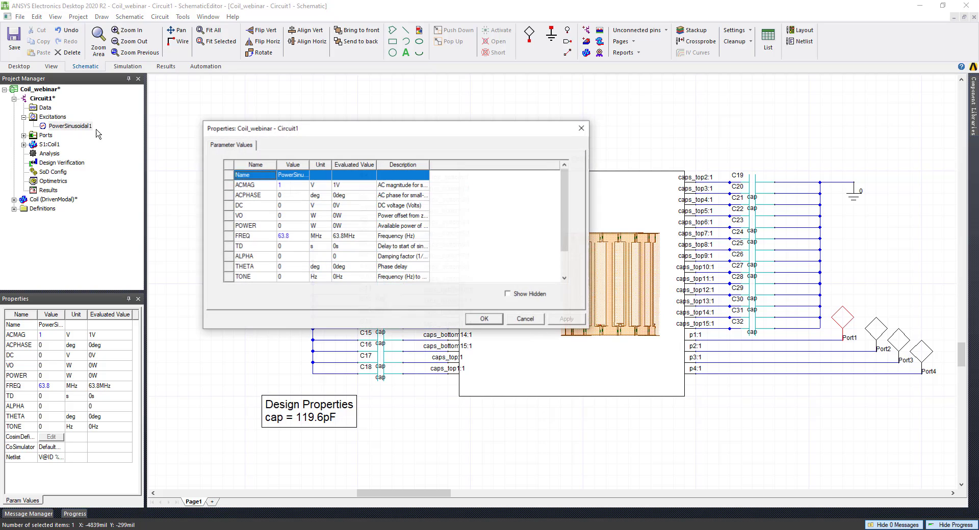
pyautogui.click(580, 129)
# Reopen the port source configuration and exclude PowerSinusoidal1 from Port2.
pyautogui.doubleClick(51, 118)
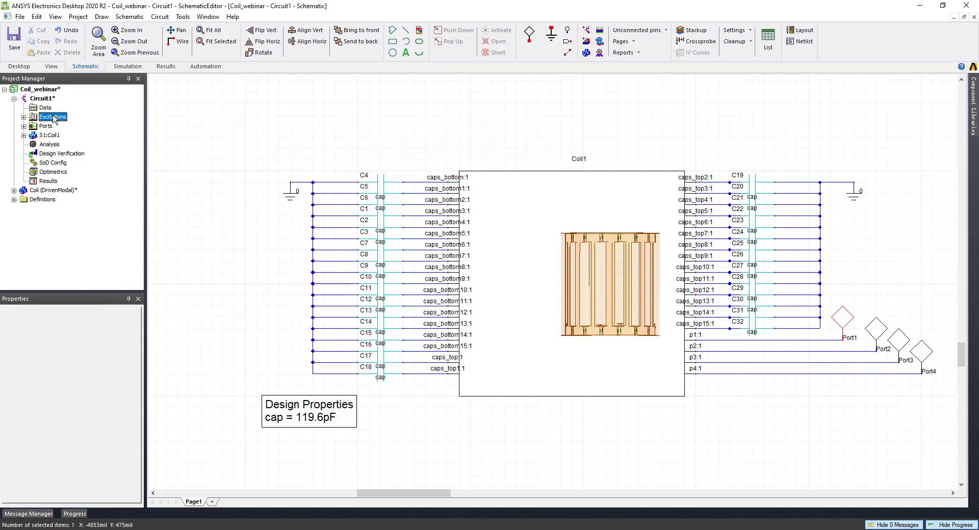
pyautogui.rightClick(53, 118)
pyautogui.click(74, 127)
pyautogui.click(367, 212)
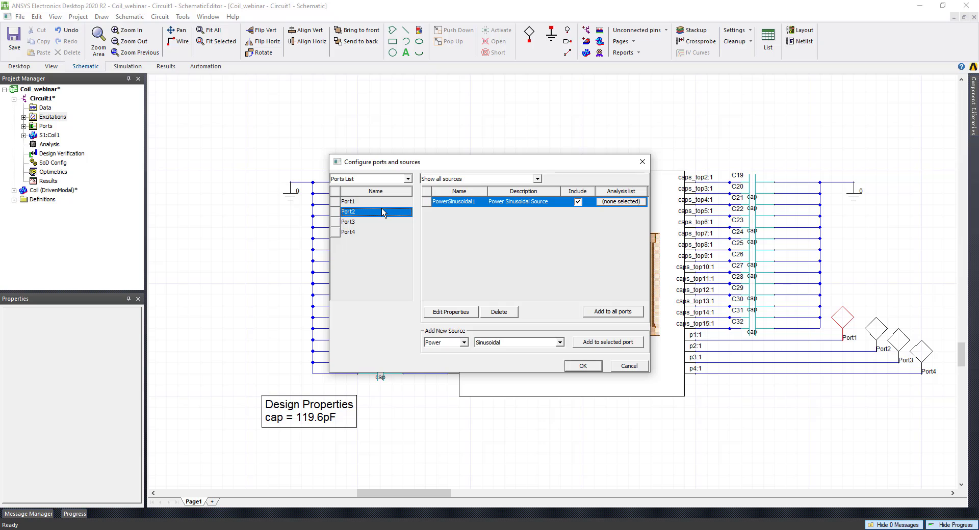
pyautogui.click(576, 202)
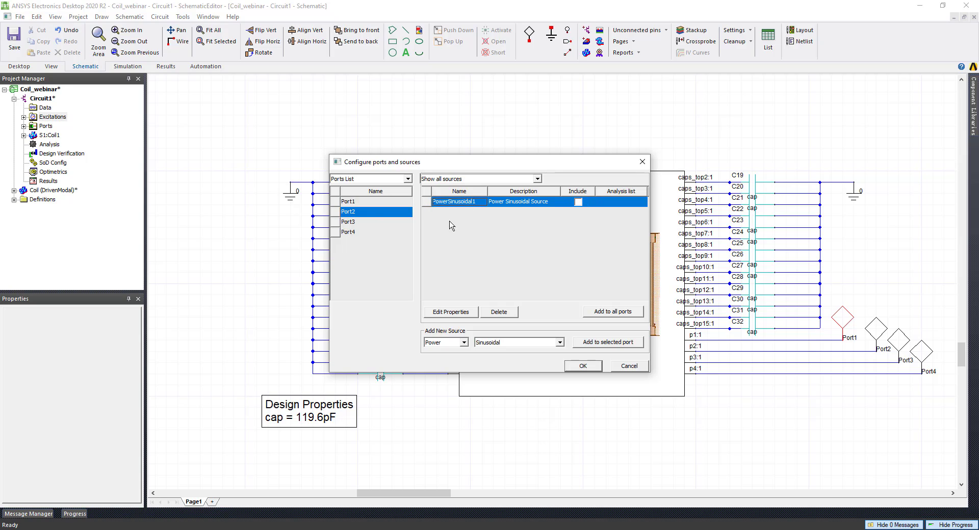
pyautogui.click(610, 345)
pyautogui.click(582, 127)
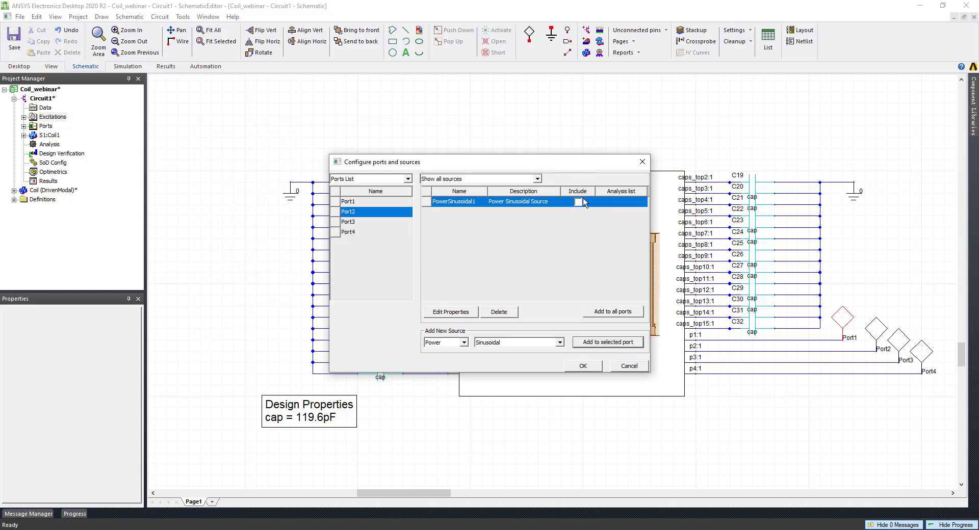
pyautogui.click(494, 202)
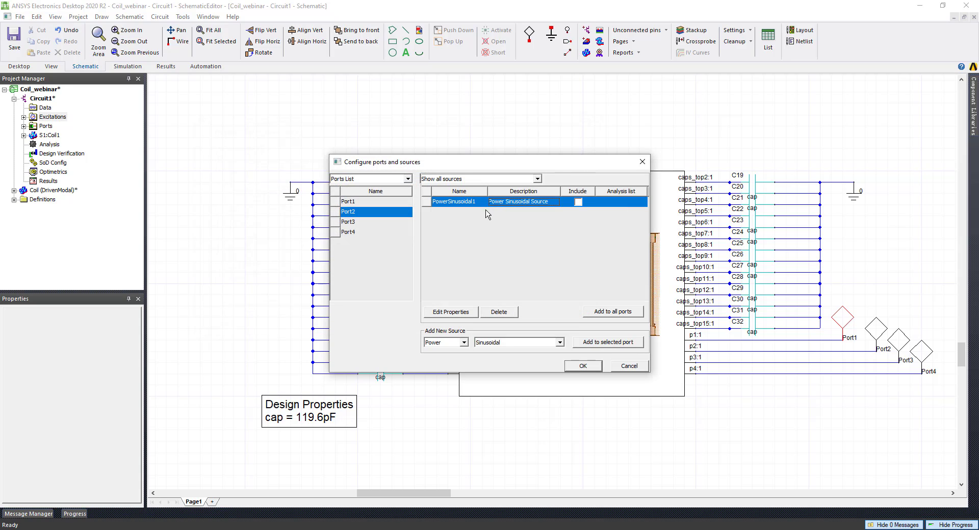
# Add a sinusoidal power source to Port2 with ACMAG 40 V, ACPHASE -90 deg and FREQ 63.8 MHz.
pyautogui.click(614, 346)
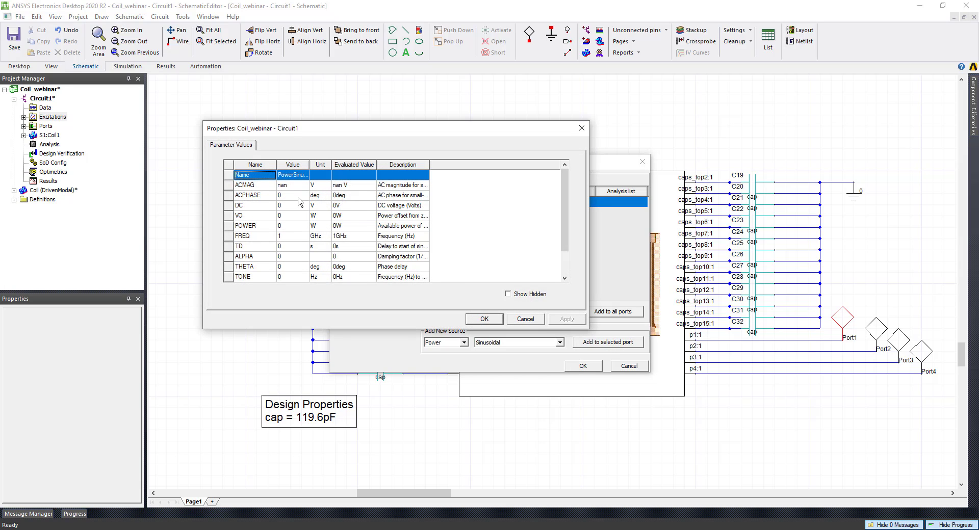
pyautogui.click(293, 186)
pyautogui.write('40')
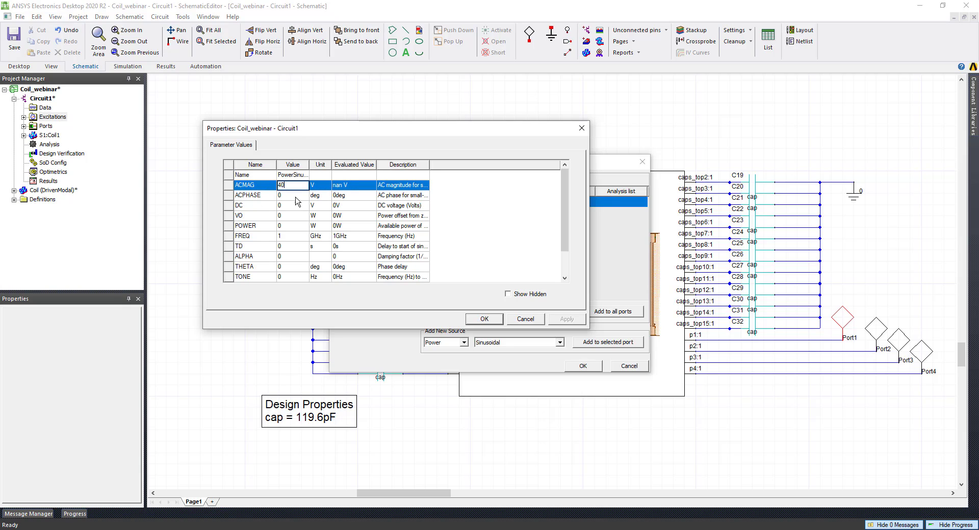
pyautogui.click(296, 199)
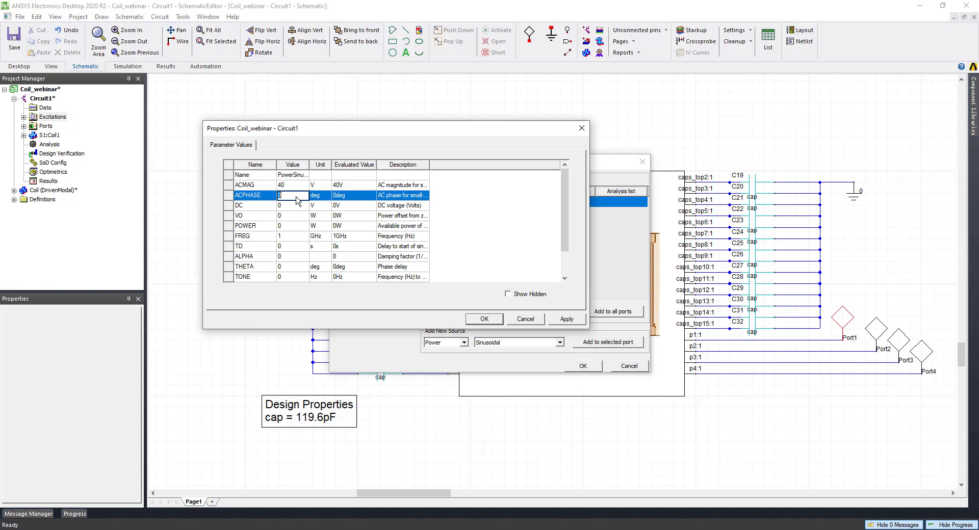
pyautogui.write('-90')
pyautogui.click(299, 236)
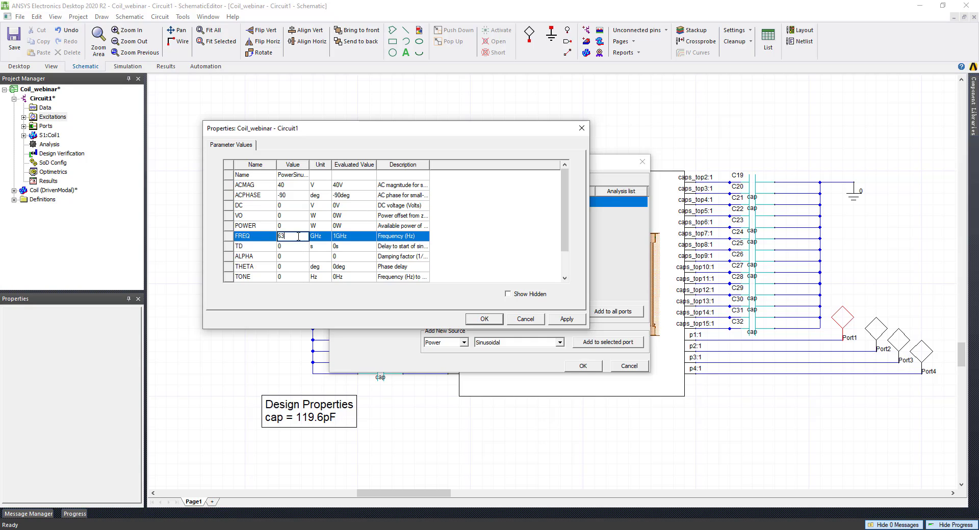
pyautogui.write('63.8')
pyautogui.click(317, 236)
pyautogui.click(318, 266)
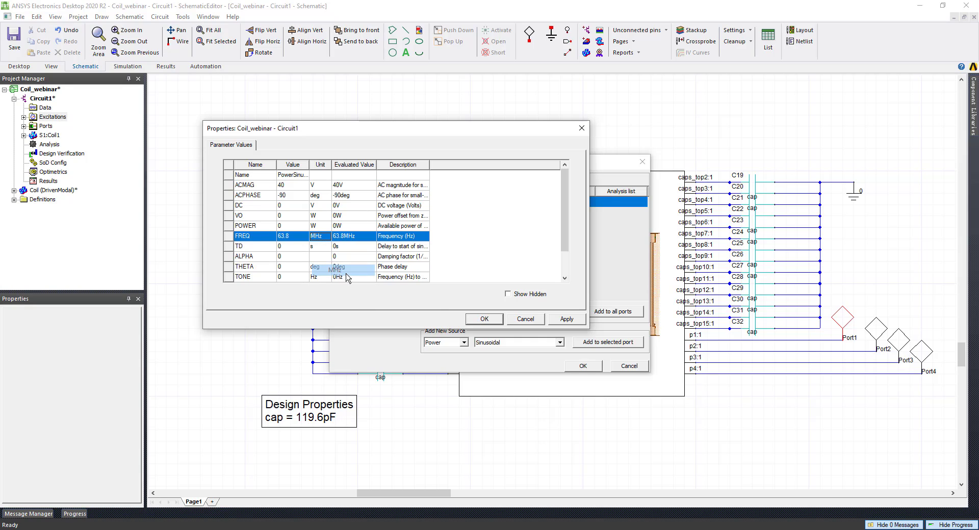
pyautogui.click(562, 321)
pyautogui.click(484, 320)
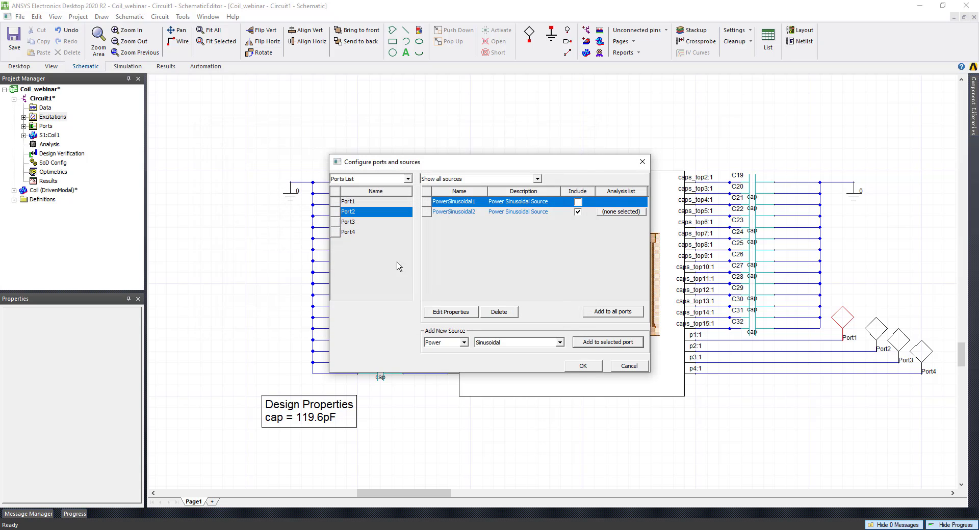
# Exclude PowerSinusoidal1 from Port3 and add a new sinusoidal power source there with ACMAG 40 V and ACPHASE -180 deg.
pyautogui.click(368, 223)
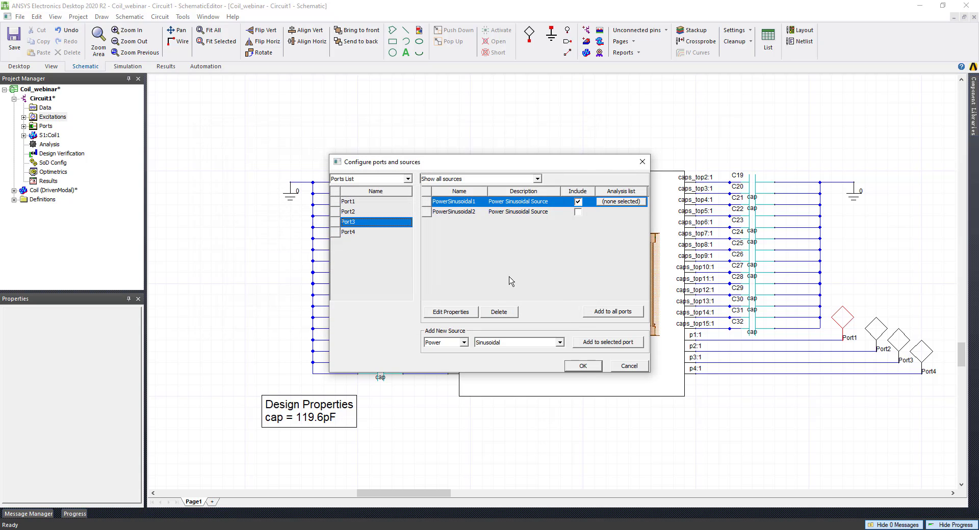
pyautogui.click(577, 202)
pyautogui.click(618, 345)
pyautogui.click(301, 185)
pyautogui.write('40')
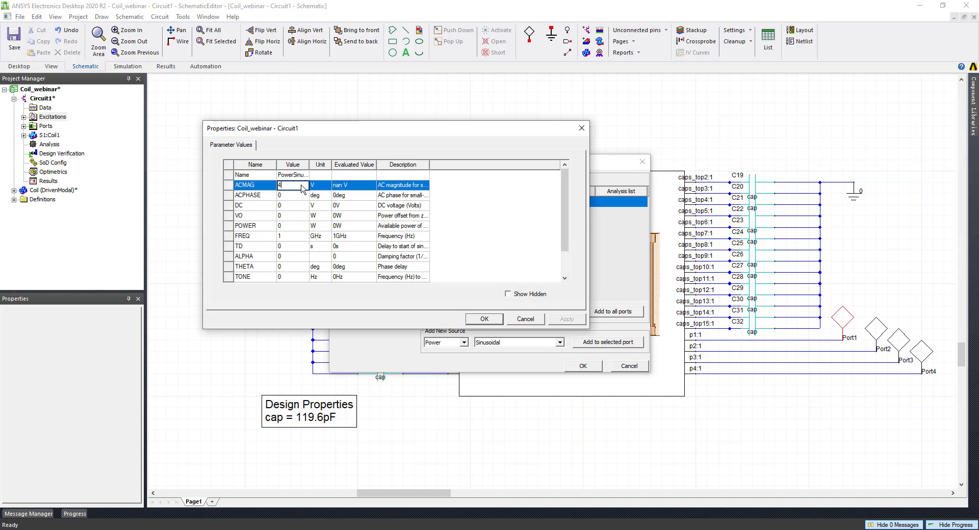
pyautogui.click(295, 200)
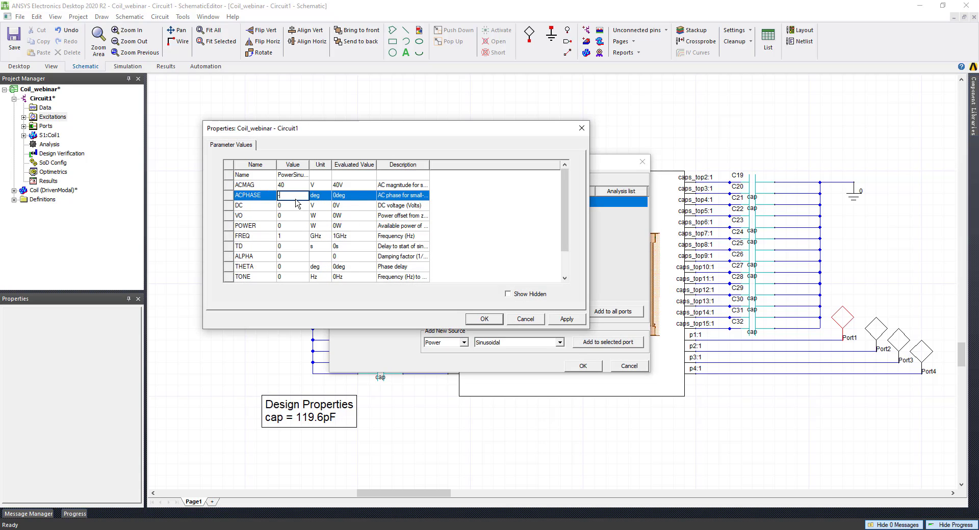
pyautogui.write('-180')
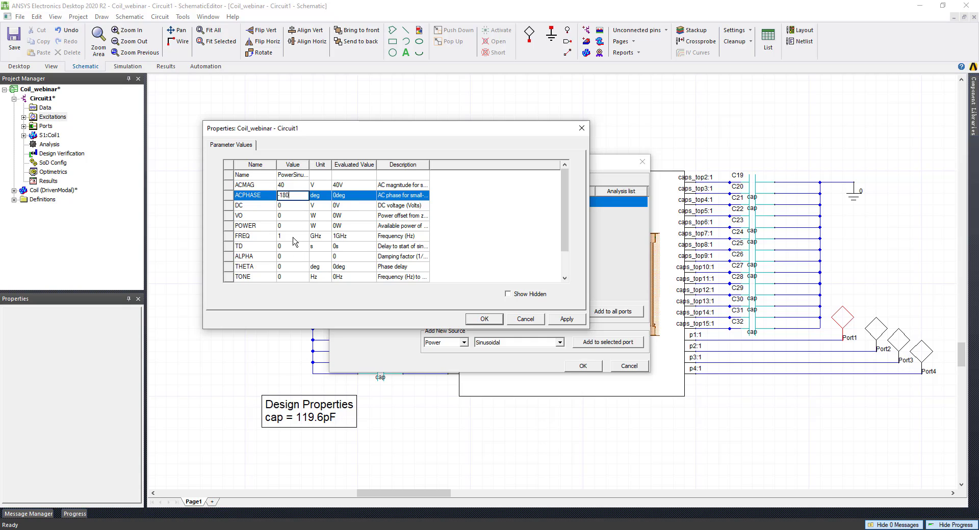
# Set the Port3 source's frequency to 63.8 MHz and accept its properties.
pyautogui.click(301, 237)
pyautogui.write('63.')
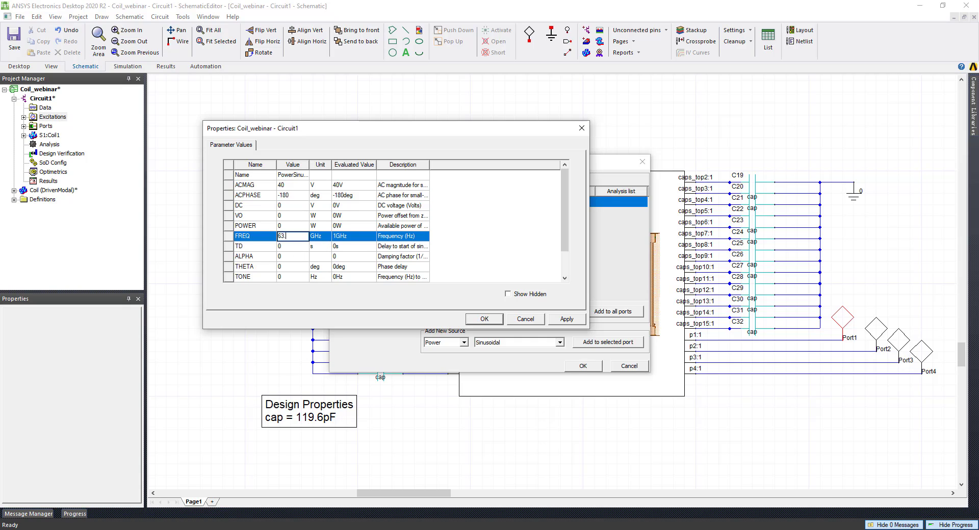
pyautogui.write('8')
pyautogui.click(320, 236)
pyautogui.click(326, 270)
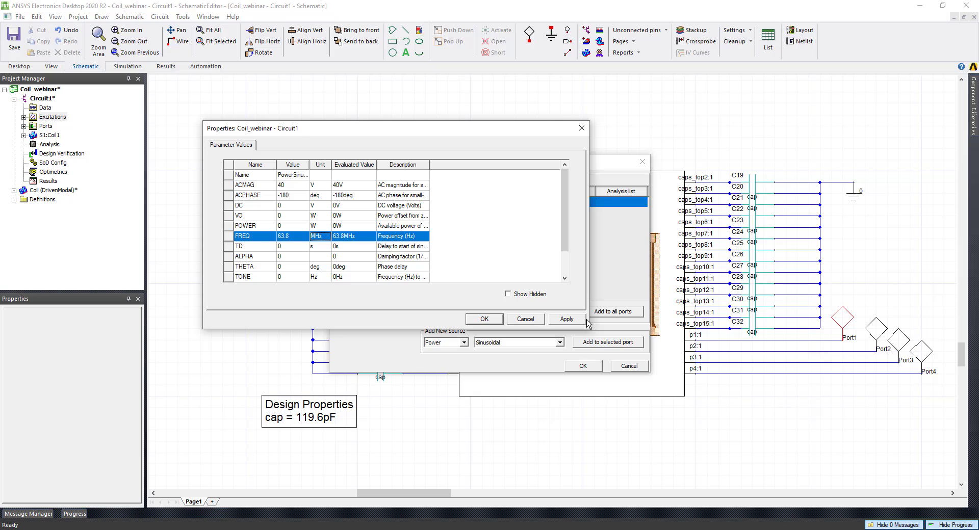
pyautogui.click(485, 319)
# Exclude PowerSinusoidal1 from Port4 and add a new sinusoidal power source there with ACMAG 40 V and ACPHASE -270 deg.
pyautogui.click(366, 233)
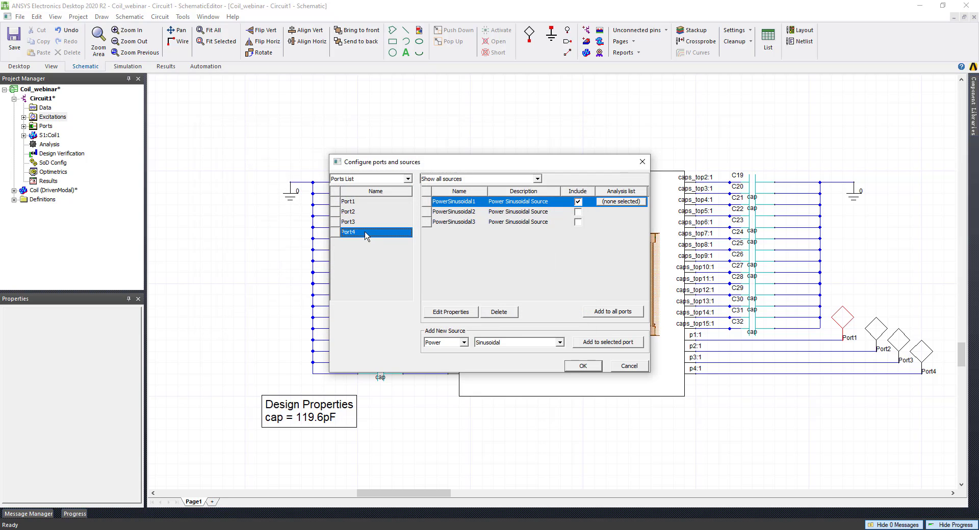
pyautogui.click(577, 202)
pyautogui.click(380, 222)
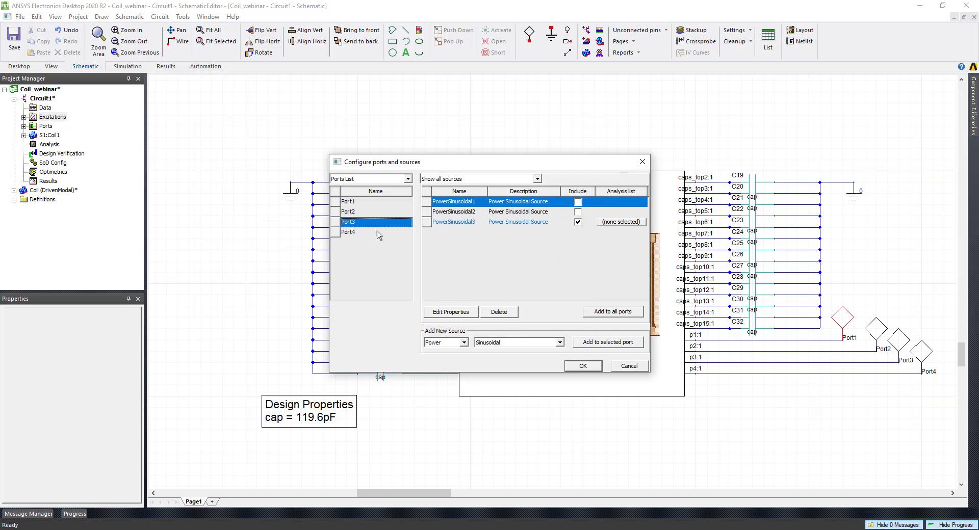
pyautogui.click(381, 232)
pyautogui.click(624, 346)
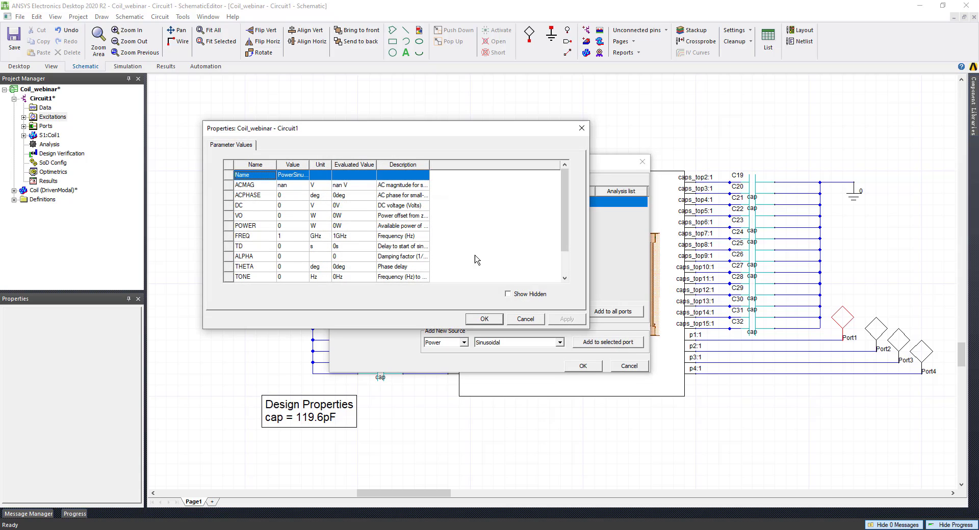
pyautogui.click(294, 188)
pyautogui.write('40')
pyautogui.click(294, 198)
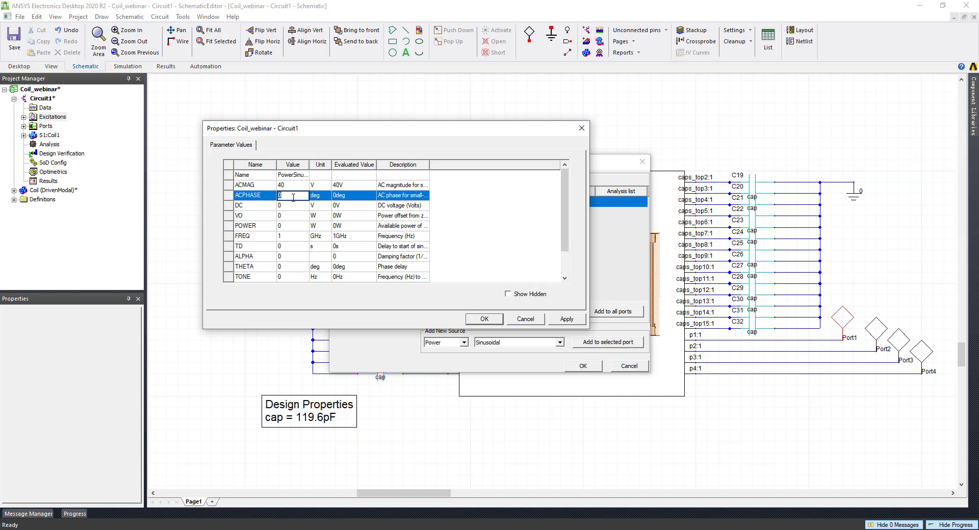
pyautogui.write('-270')
# Set the Port4 source's frequency to 63.8 MHz and accept the whole port and source configuration.
pyautogui.click(293, 236)
pyautogui.write('63')
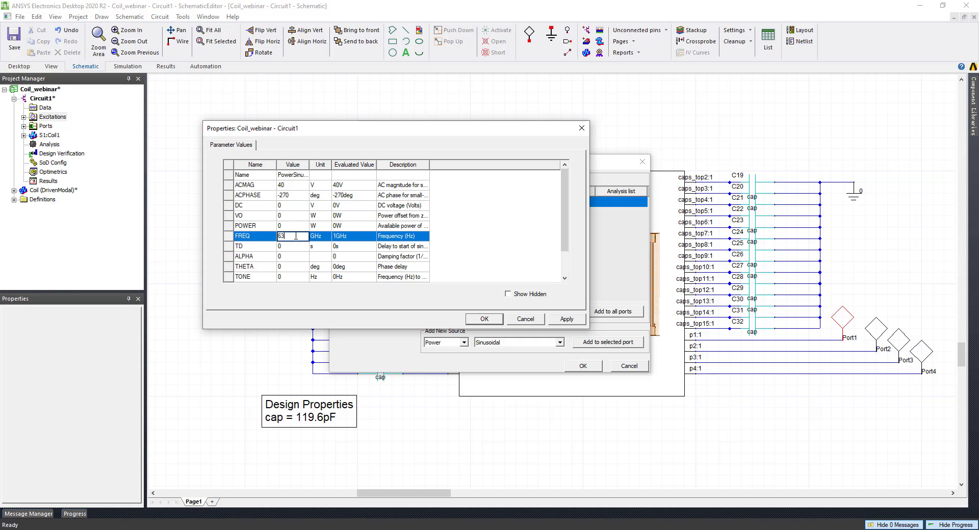
pyautogui.write('.8')
pyautogui.click(320, 236)
pyautogui.click(326, 260)
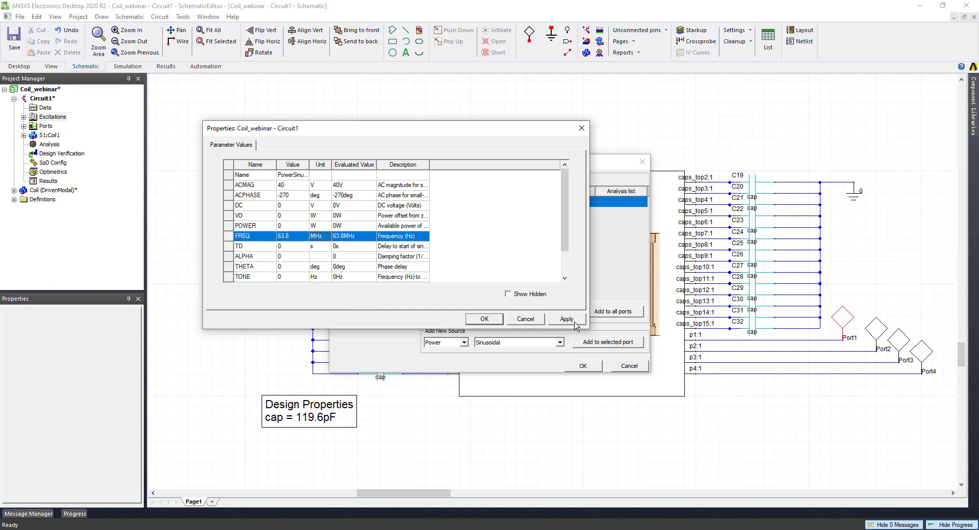
pyautogui.click(575, 326)
pyautogui.click(487, 319)
pyautogui.click(582, 366)
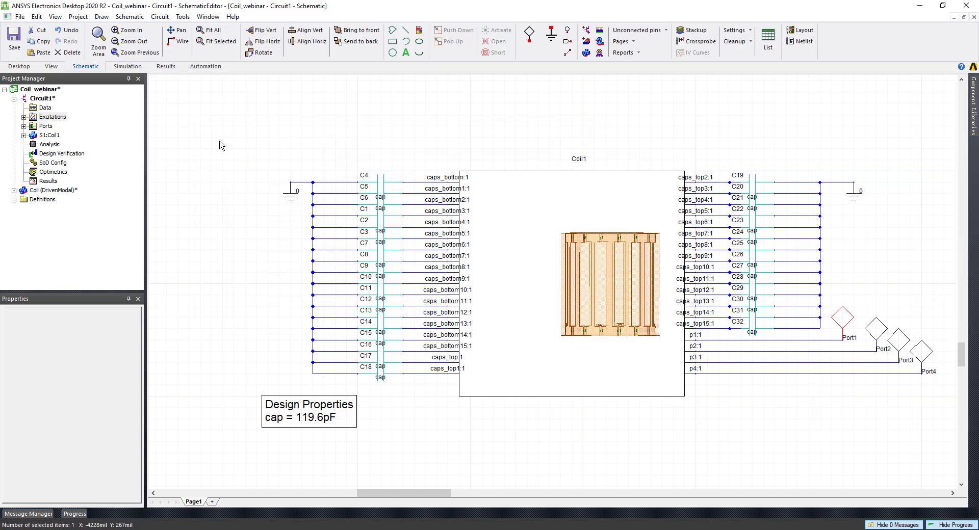
# Add a Nexxim Linear Network Analysis solution setup to the circuit's analysis.
pyautogui.rightClick(41, 144)
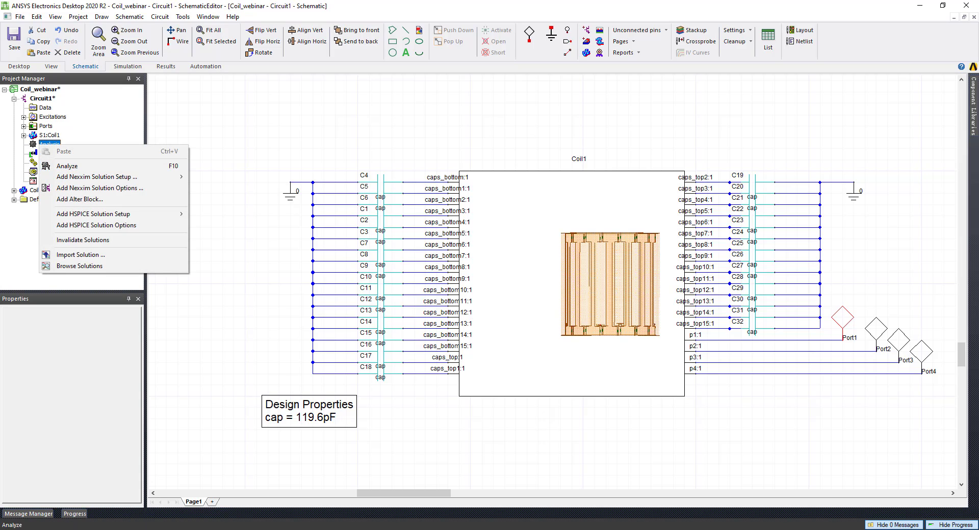
pyautogui.click(66, 166)
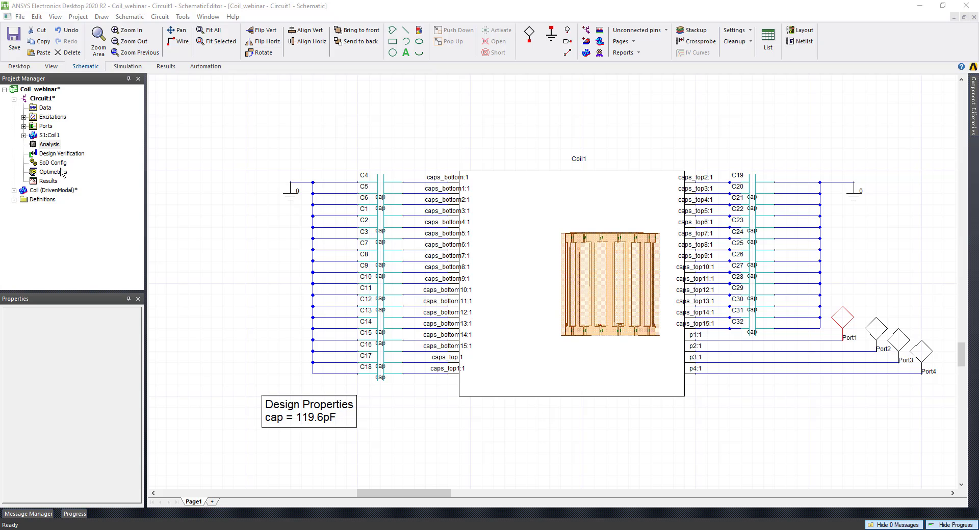
pyautogui.rightClick(53, 153)
pyautogui.rightClick(49, 145)
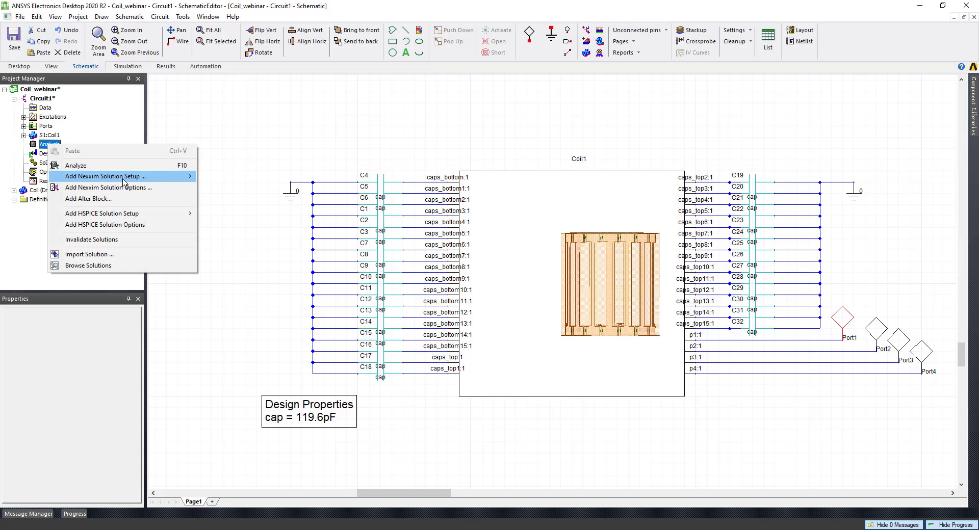
pyautogui.moveTo(159, 181)
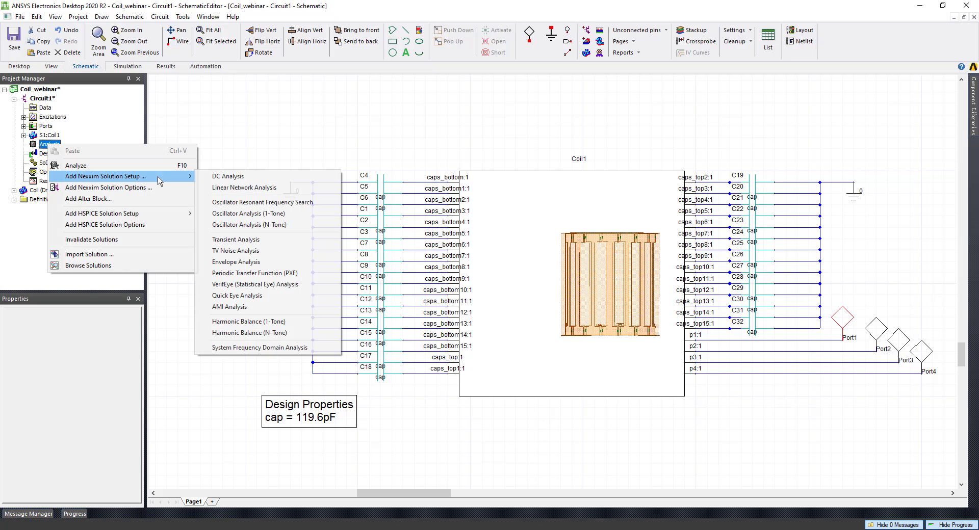
pyautogui.click(246, 188)
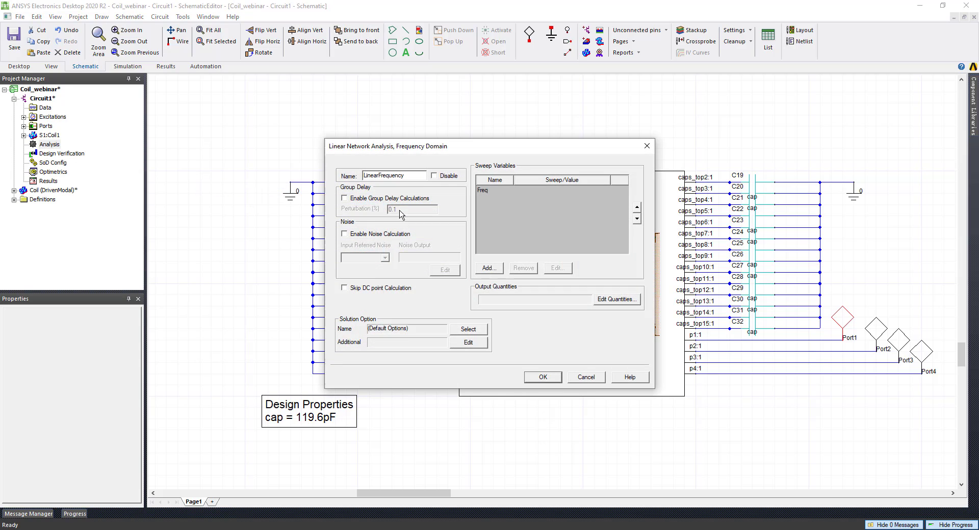
# Add a single-value Freq sweep at 63.8 MHz to the linear network analysis and accept the setup.
pyautogui.click(493, 268)
pyautogui.click(380, 230)
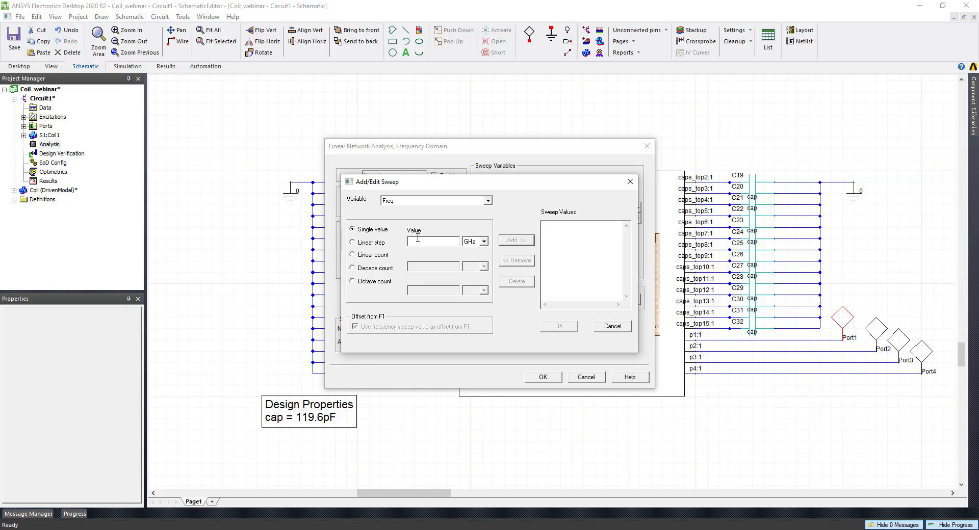
pyautogui.click(483, 241)
pyautogui.click(472, 263)
pyautogui.click(443, 241)
pyautogui.write('63.8')
pyautogui.click(517, 241)
pyautogui.click(559, 326)
pyautogui.click(543, 377)
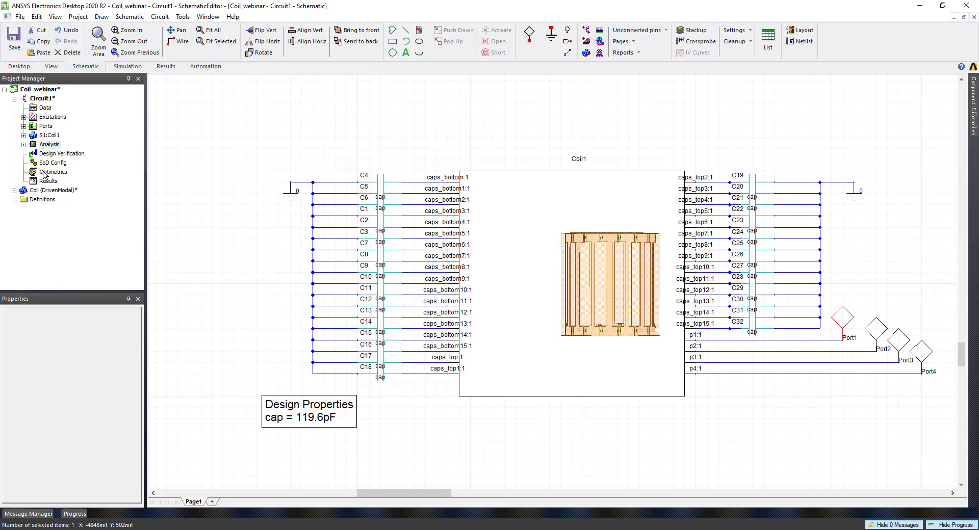
# Run the analysis of the coil circuit.
pyautogui.click(127, 66)
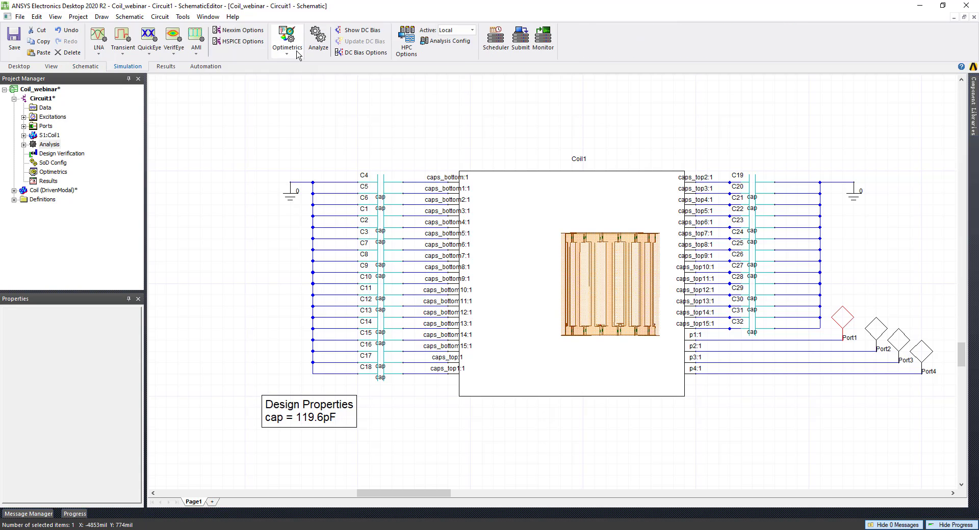
pyautogui.click(316, 45)
pyautogui.click(658, 270)
pyautogui.click(230, 260)
pyautogui.click(595, 292)
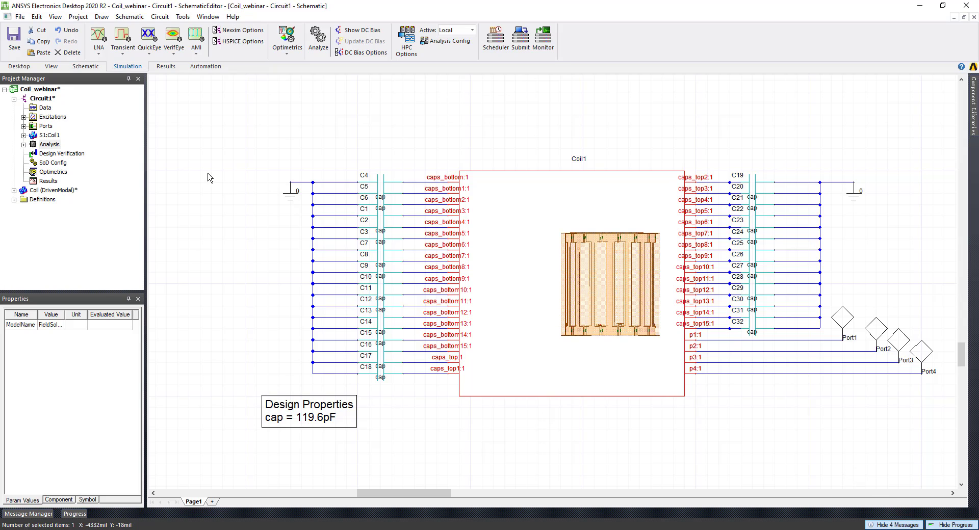
# Add a parametric Optimetrics setup to the circuit design.
pyautogui.rightClick(51, 173)
pyautogui.moveTo(165, 199)
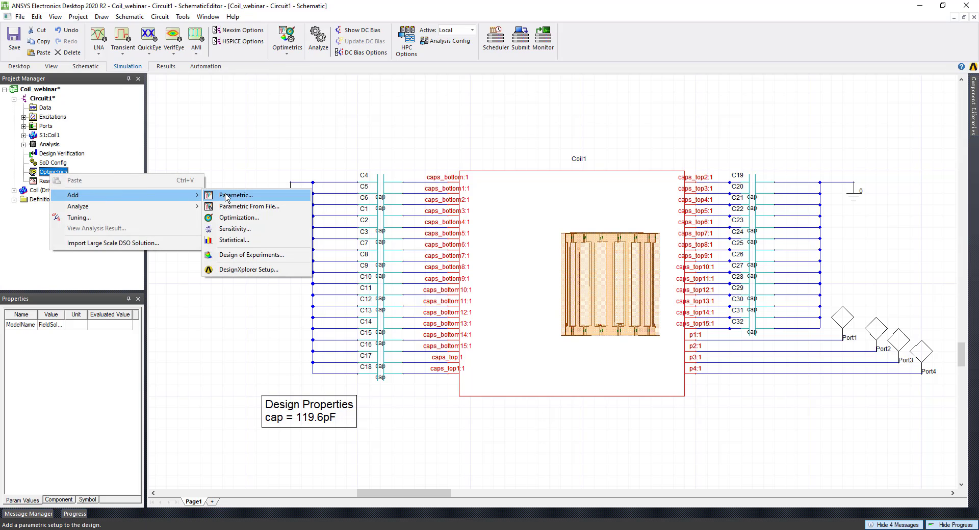
pyautogui.click(251, 124)
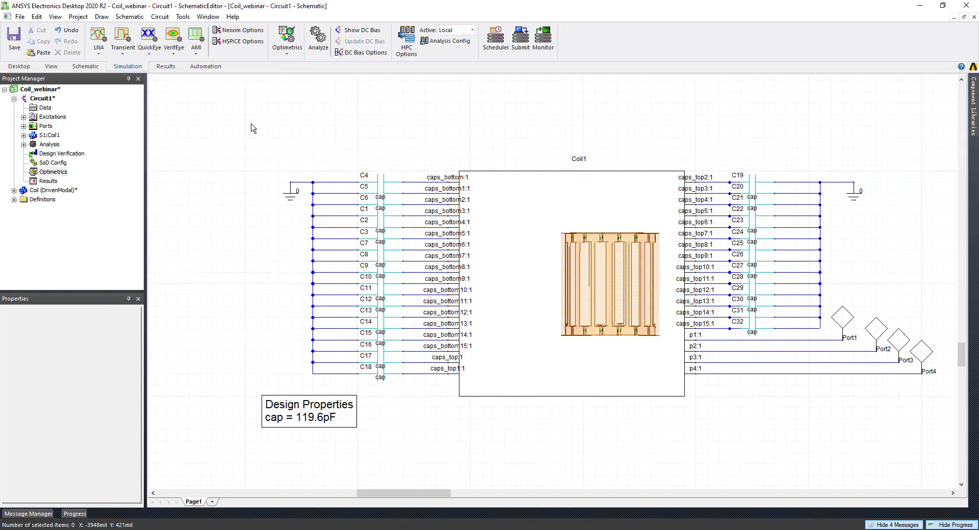
pyautogui.click(50, 173)
pyautogui.rightClick(45, 175)
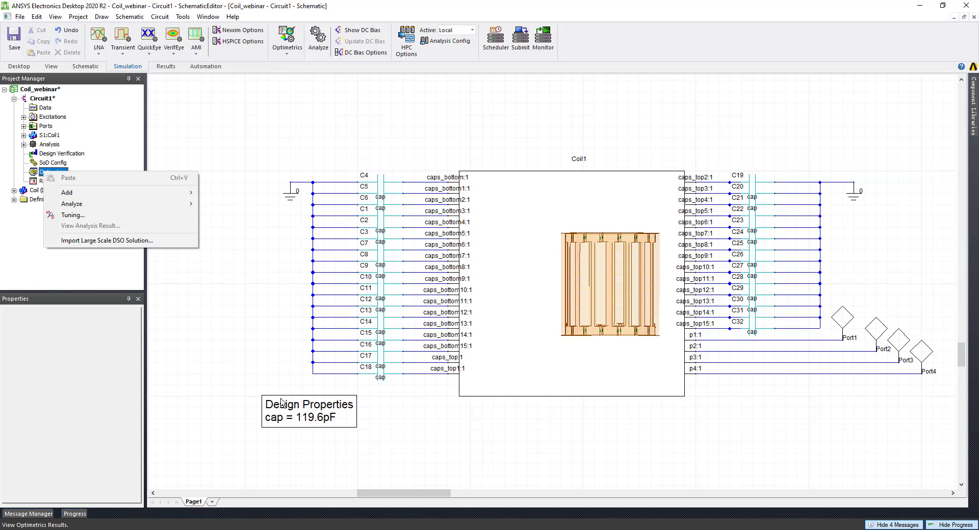
pyautogui.moveTo(153, 192)
pyautogui.click(224, 192)
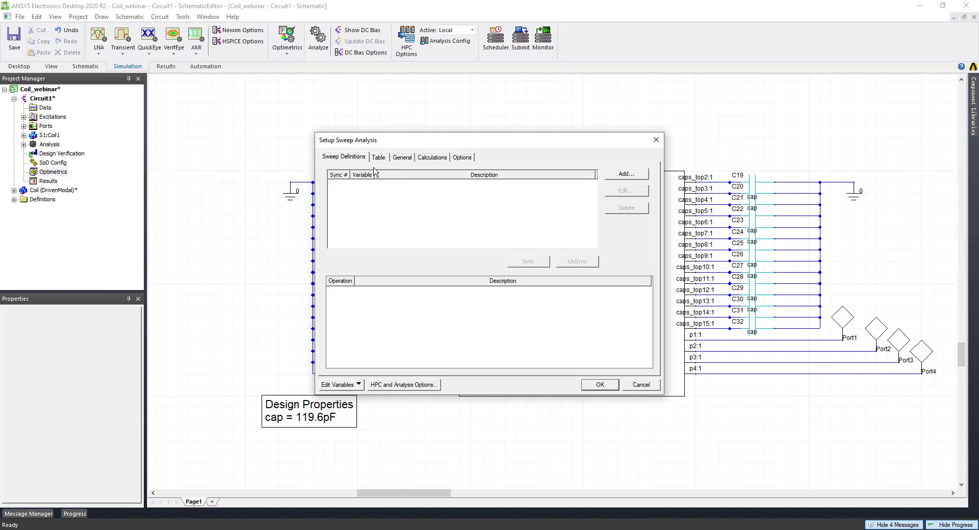
pyautogui.click(638, 174)
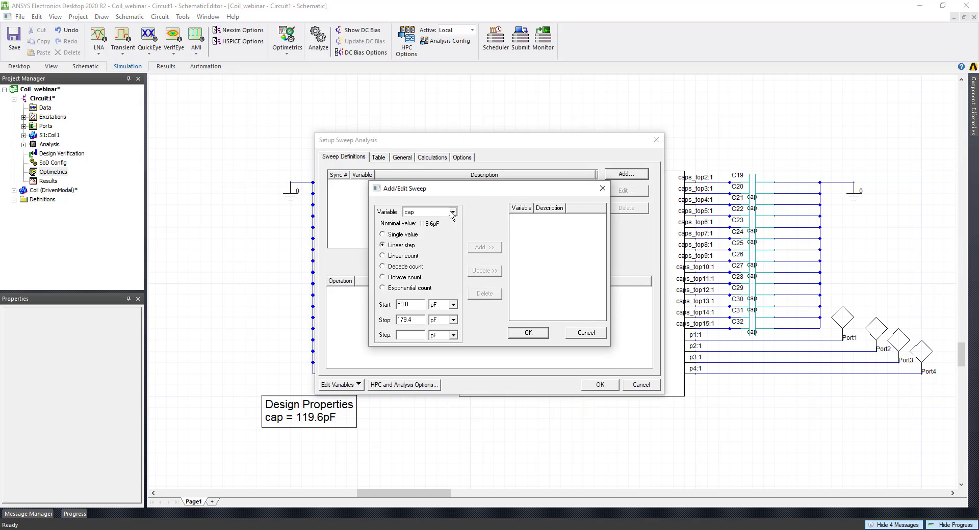
pyautogui.click(452, 213)
pyautogui.click(449, 220)
pyautogui.doubleClick(416, 305)
pyautogui.doubleClick(405, 320)
pyautogui.click(589, 337)
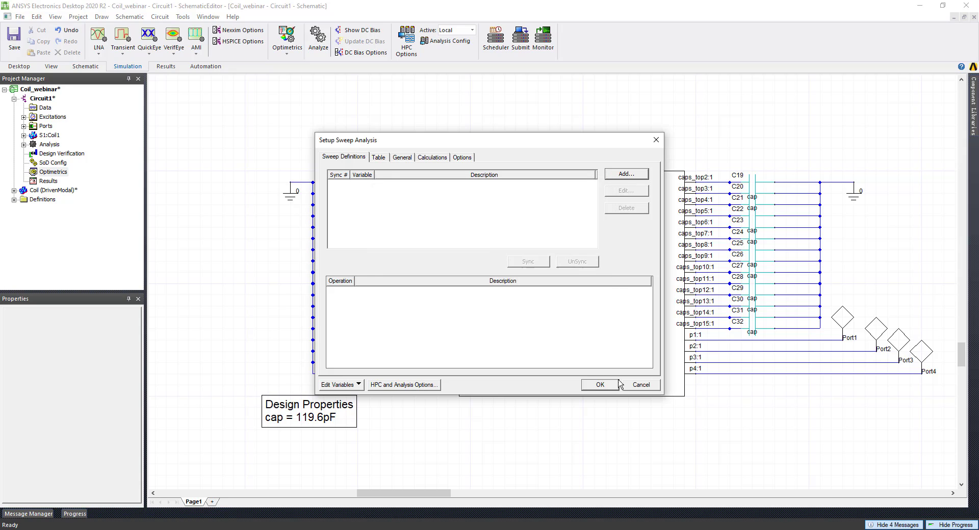
# Try a linear-step sweep of cap from 59.8 pF to 179.4 pF in 1 pF steps, and discard the parametric setup.
pyautogui.click(626, 174)
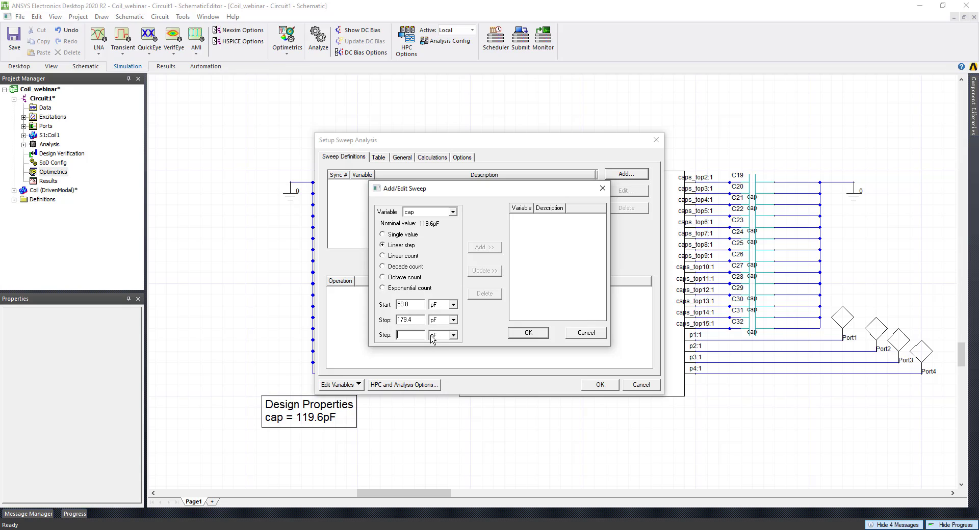
pyautogui.write('1')
pyautogui.click(486, 248)
pyautogui.click(528, 332)
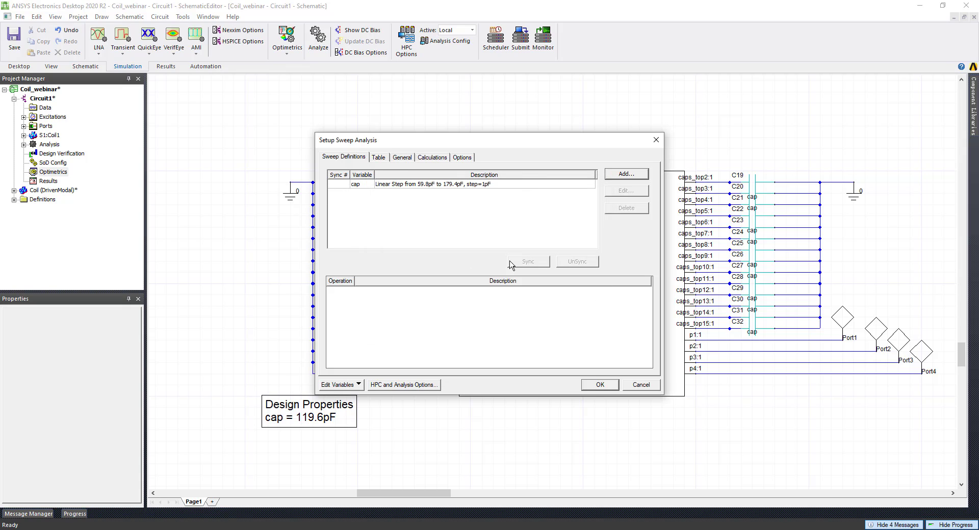
pyautogui.click(642, 386)
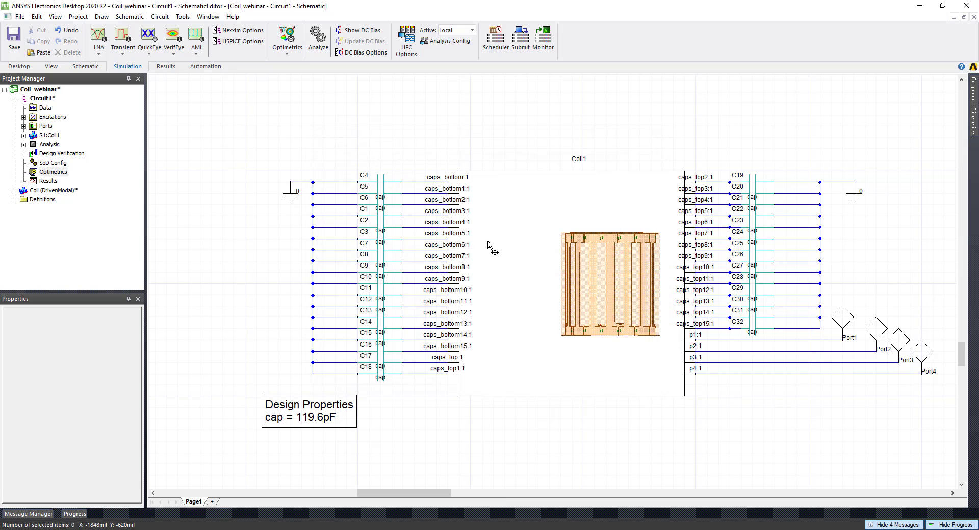
# Push the excitations from the circuit's Coil1 block to the linked coil design using the LinearFrequency solution.
pyautogui.click(507, 231)
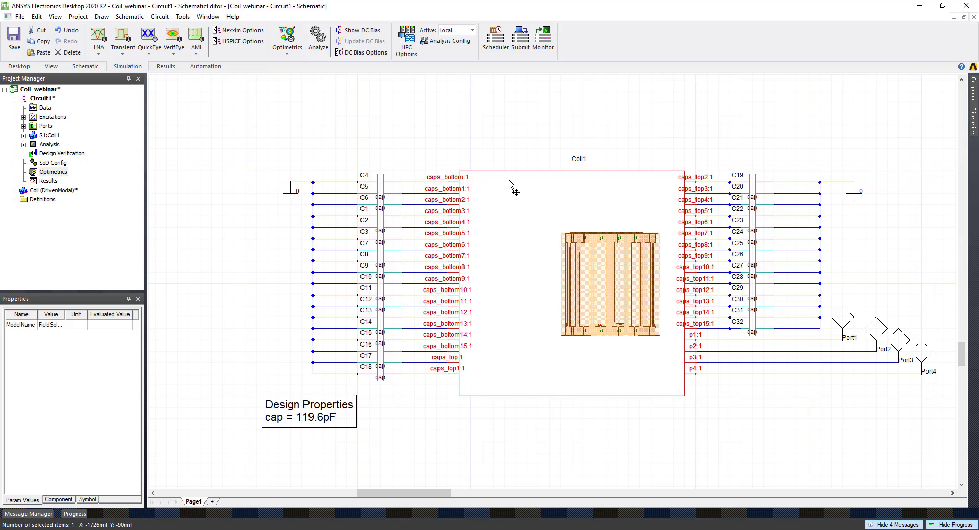
pyautogui.rightClick(515, 200)
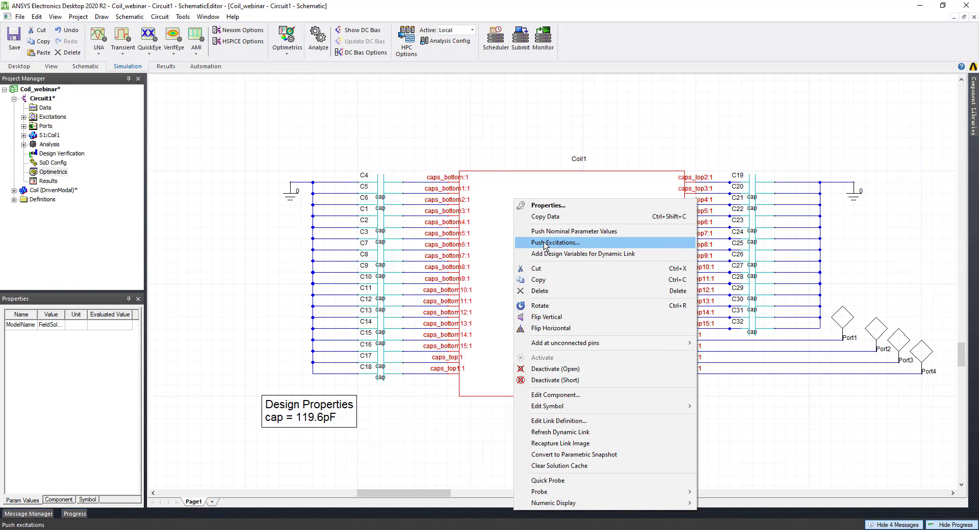
pyautogui.click(489, 203)
pyautogui.rightClick(488, 200)
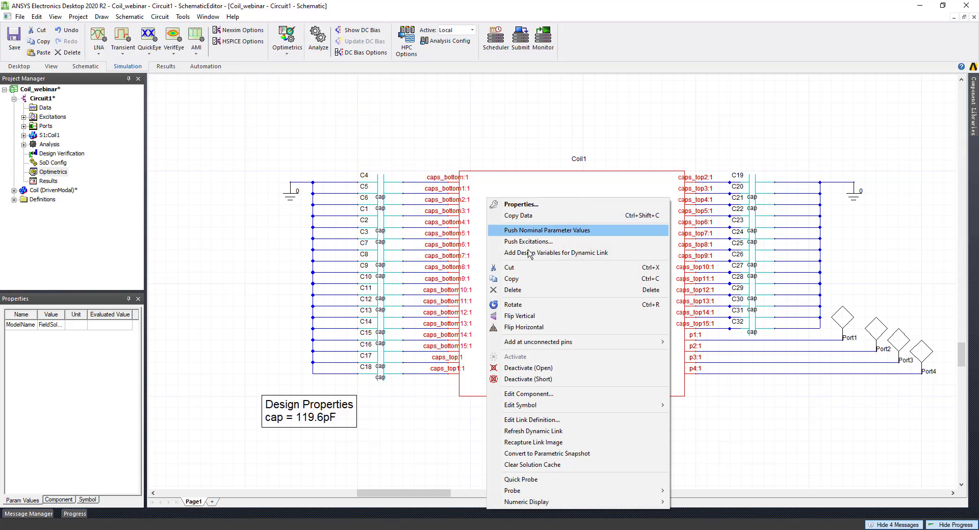
pyautogui.click(531, 242)
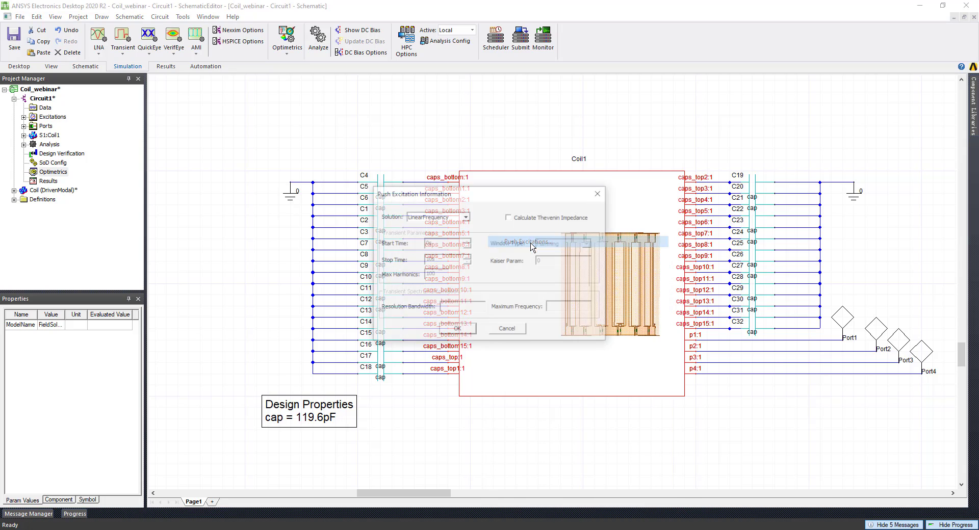
pyautogui.click(457, 330)
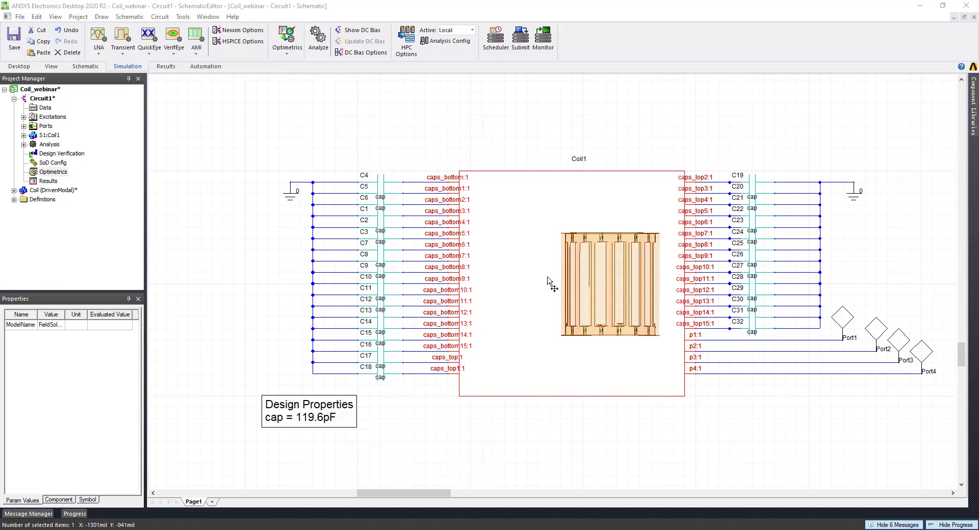
# Open the Coil (DrivenModal) design and examine its Mag_H1 field overlay across the coil's cross-section.
pyautogui.doubleClick(46, 190)
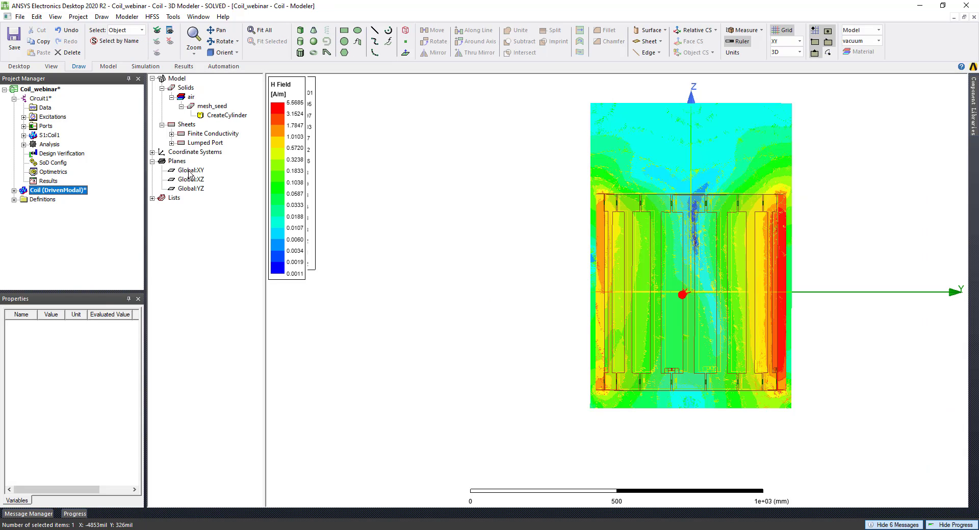
pyautogui.click(14, 191)
pyautogui.scroll(-1, 80, 232)
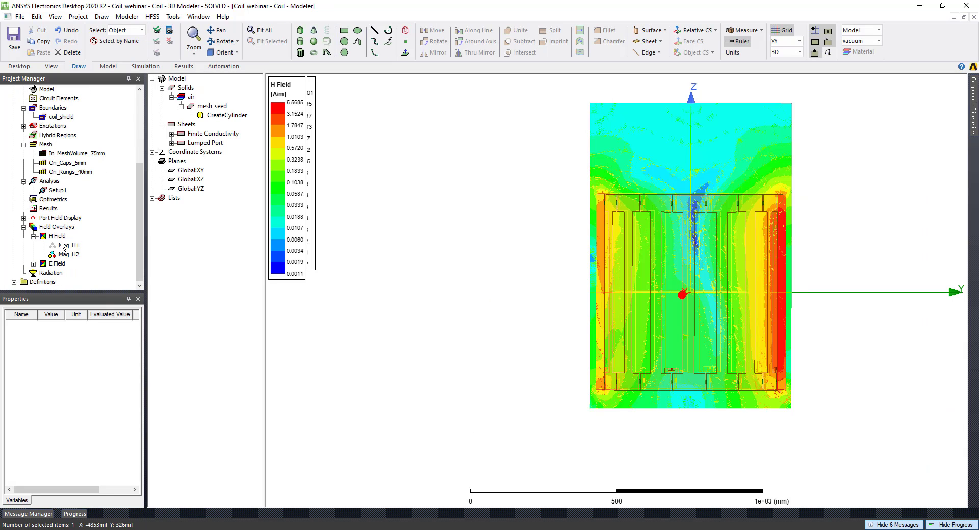
pyautogui.click(61, 244)
pyautogui.moveTo(615, 292); pyautogui.dragTo(623, 200, button='middle')
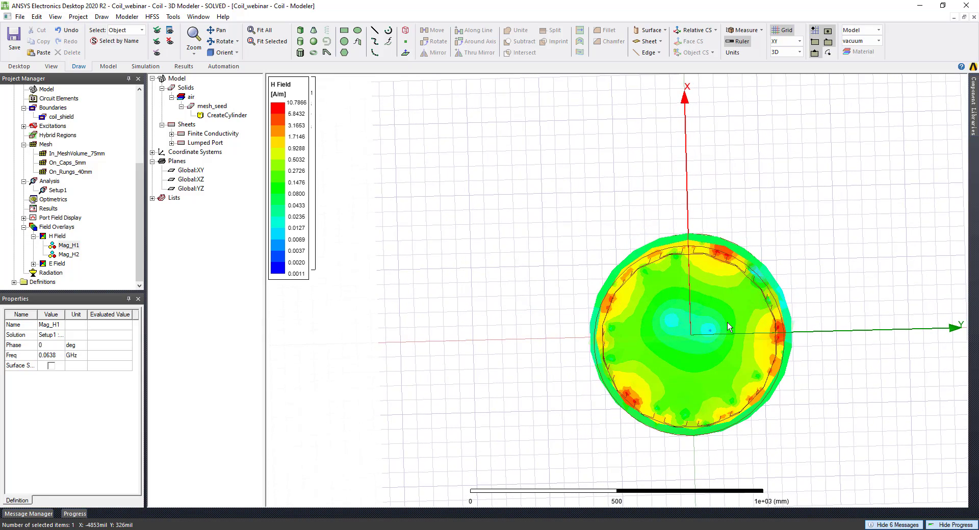
pyautogui.moveTo(727, 323); pyautogui.dragTo(634, 335, button='middle')
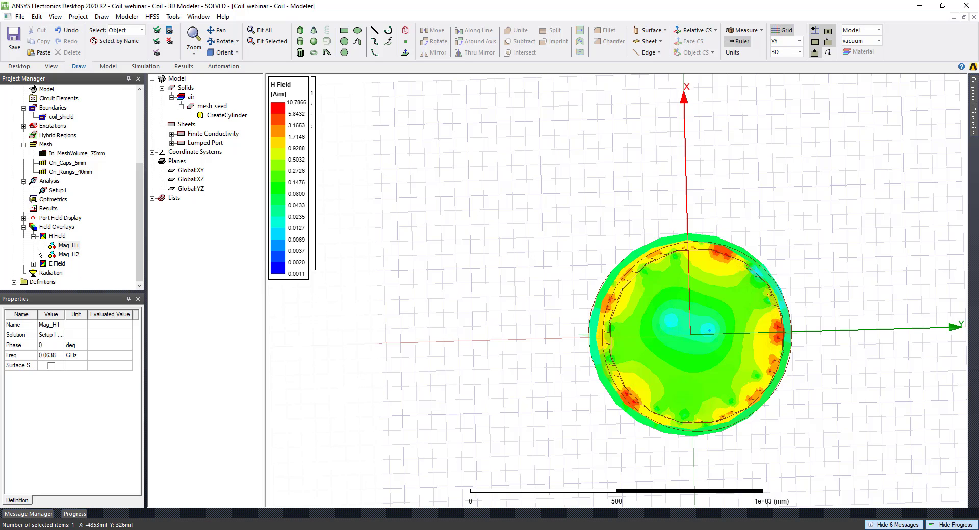
# Examine the Mag_E2 field overlay on the lengthwise plane of the coil.
pyautogui.click(33, 264)
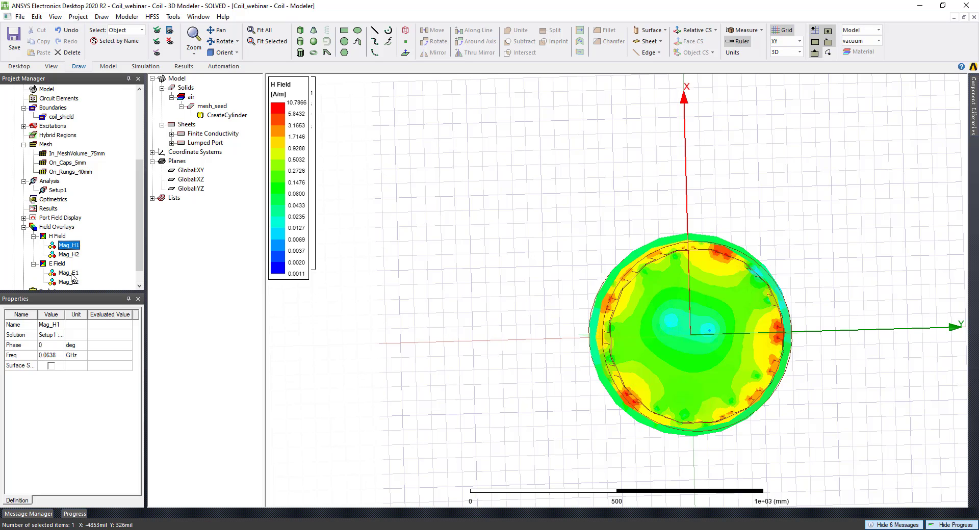
pyautogui.click(69, 282)
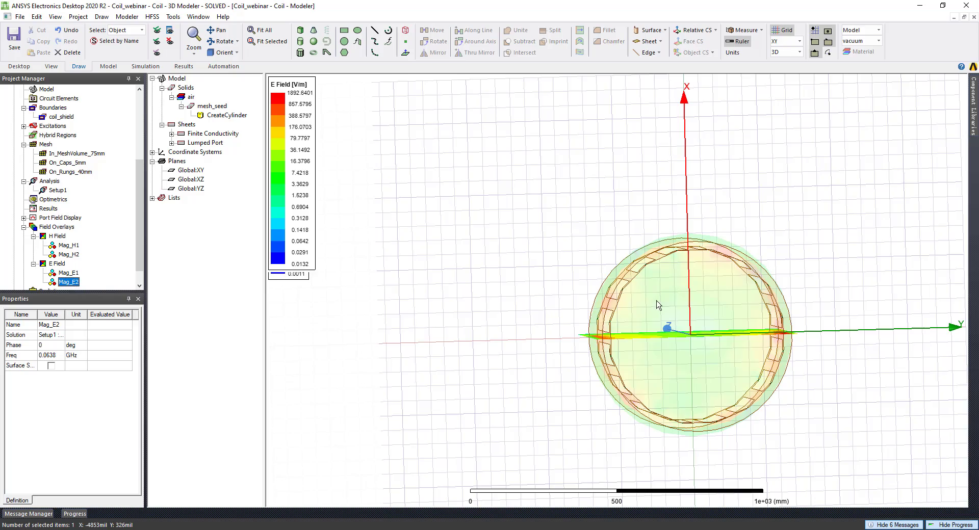
pyautogui.moveTo(656, 301); pyautogui.dragTo(665, 237, button='middle')
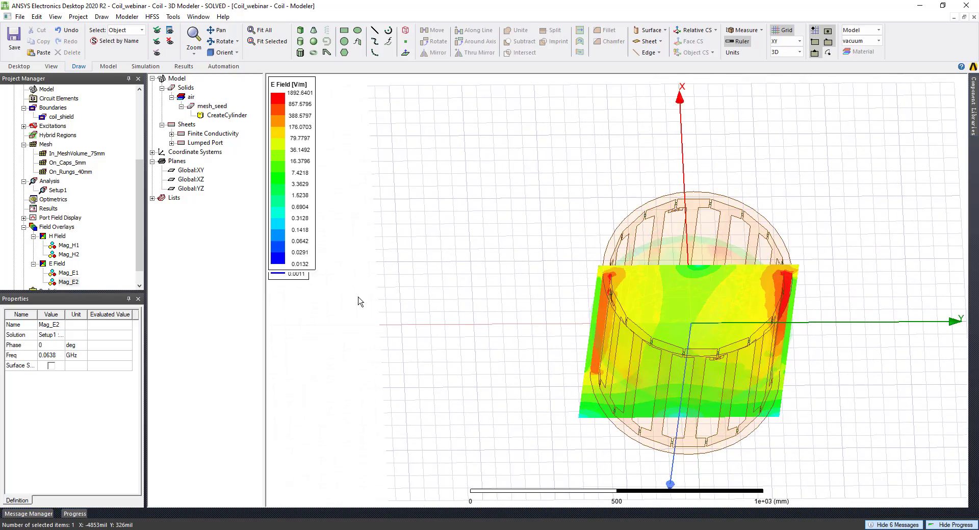
# Compare the Mag_H1 and Mag_H2 overlays, and examine the Mag_H1 distribution inside the coil from several angles.
pyautogui.click(69, 246)
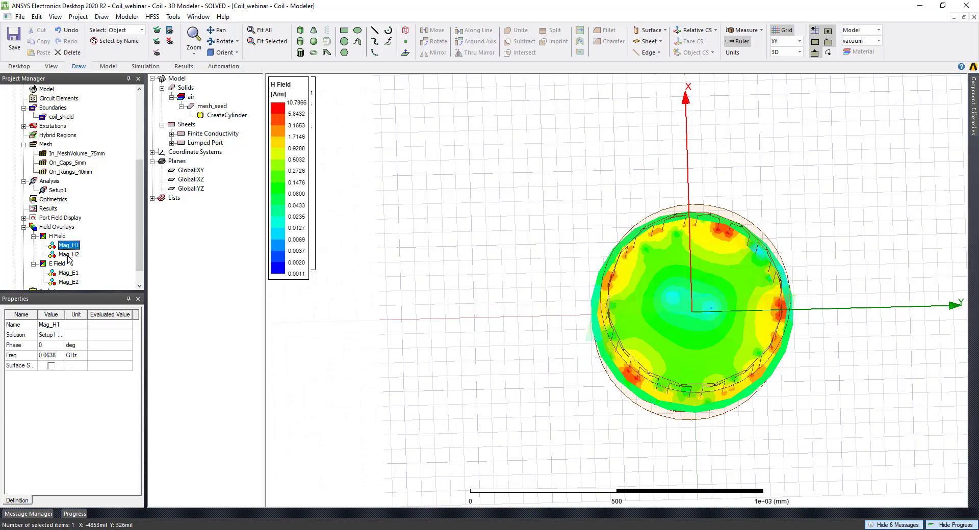
pyautogui.click(68, 256)
pyautogui.click(70, 247)
pyautogui.moveTo(751, 315); pyautogui.dragTo(675, 364, button='middle')
pyautogui.scroll(3, 683, 315)
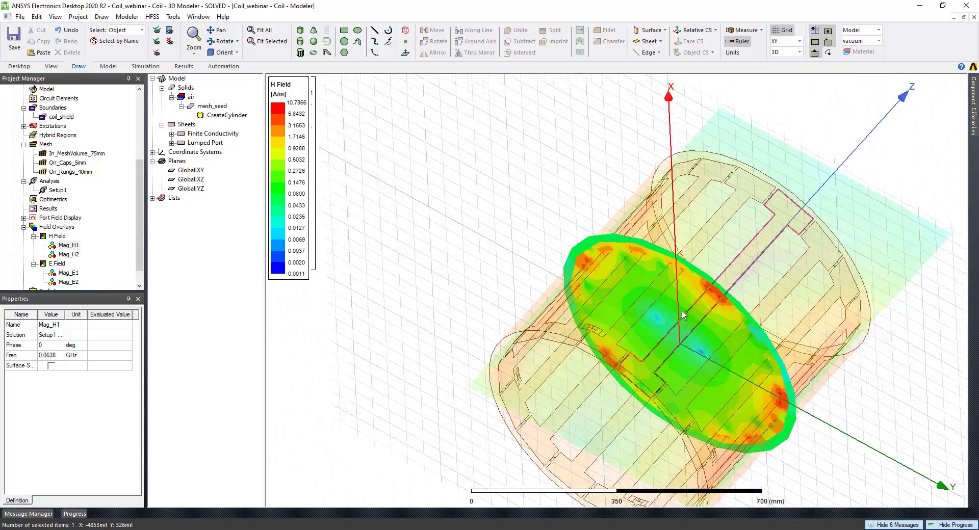
pyautogui.moveTo(683, 315); pyautogui.dragTo(757, 236, button='middle')
pyautogui.scroll(-3, 662, 374)
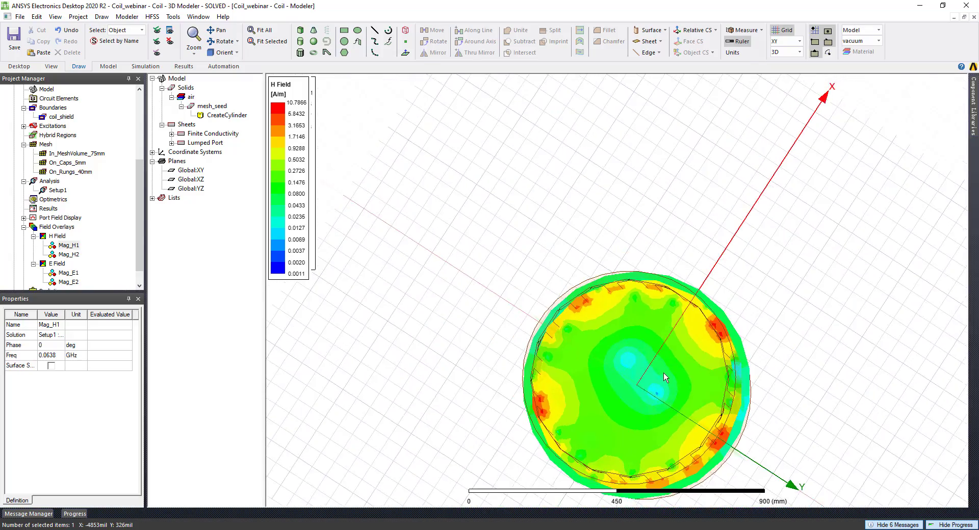
pyautogui.moveTo(658, 396); pyautogui.dragTo(610, 288, button='middle')
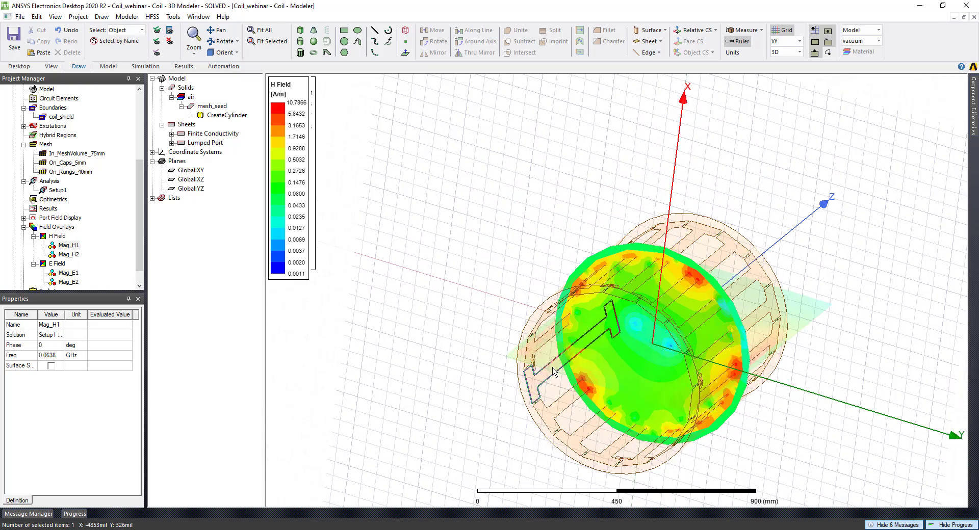
# Hide the Mag_H1, Mag_H2, Mag_E1 and Mag_E2 field overlay plots.
pyautogui.rightClick(70, 246)
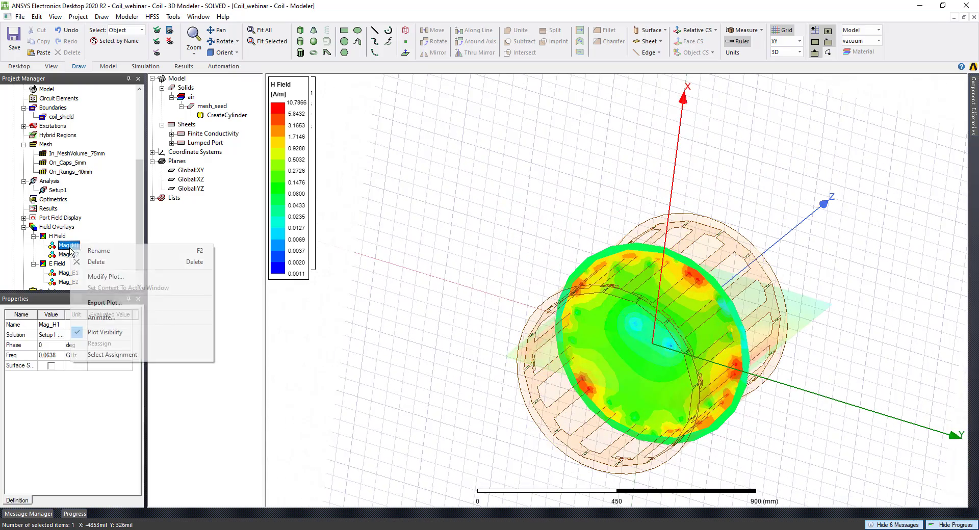
pyautogui.click(104, 332)
pyautogui.click(69, 254)
pyautogui.rightClick(68, 255)
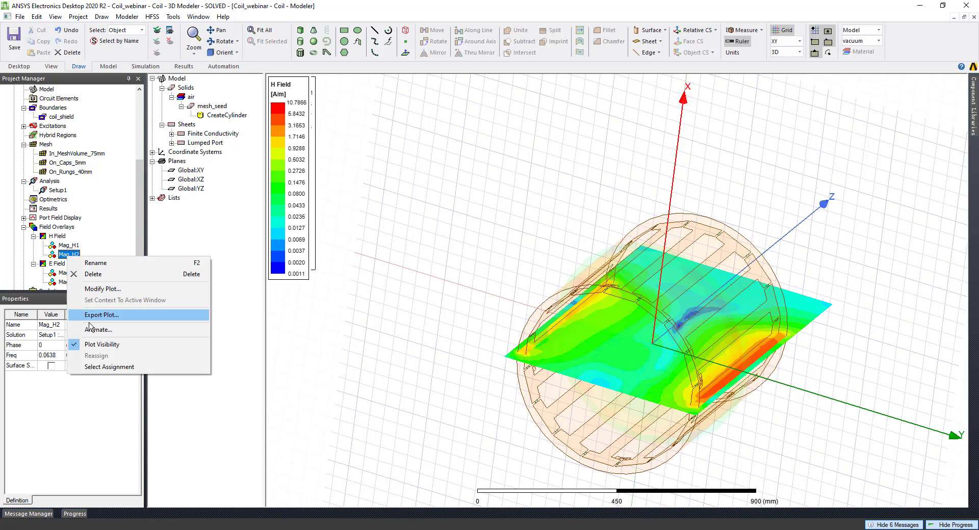
pyautogui.click(105, 345)
pyautogui.click(70, 273)
pyautogui.rightClick(73, 275)
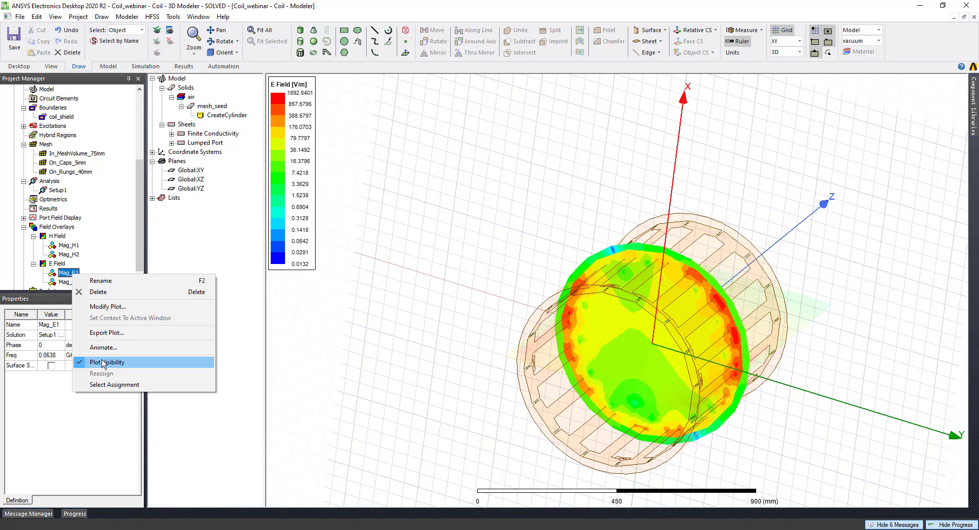
pyautogui.click(104, 363)
pyautogui.click(70, 282)
pyautogui.rightClick(74, 283)
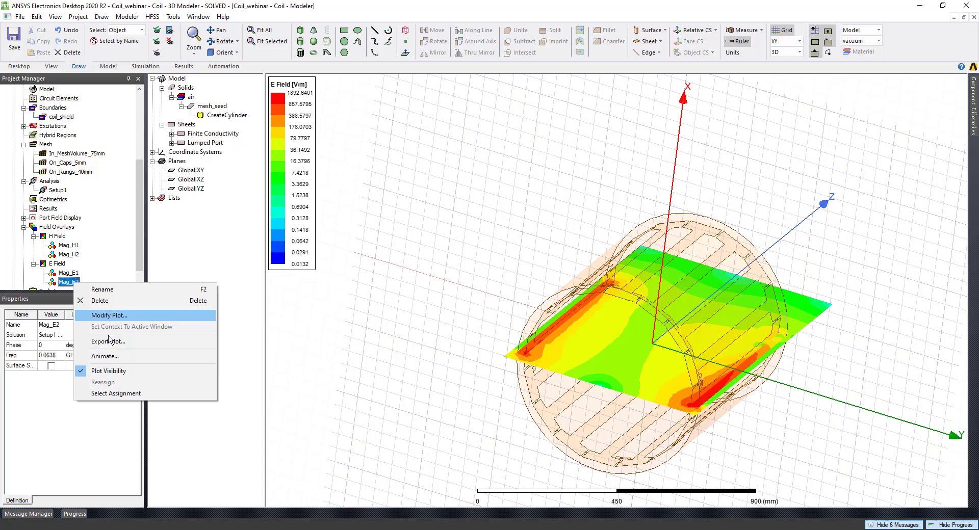
pyautogui.click(111, 371)
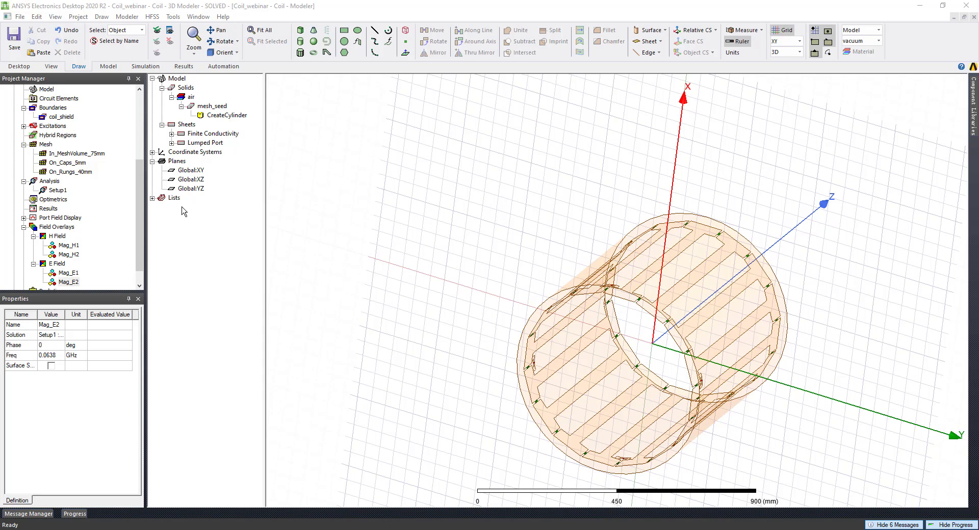
pyautogui.keyDown('alt'); pyautogui.moveTo(574, 302); pyautogui.dragTo(630, 334); pyautogui.keyUp('alt')
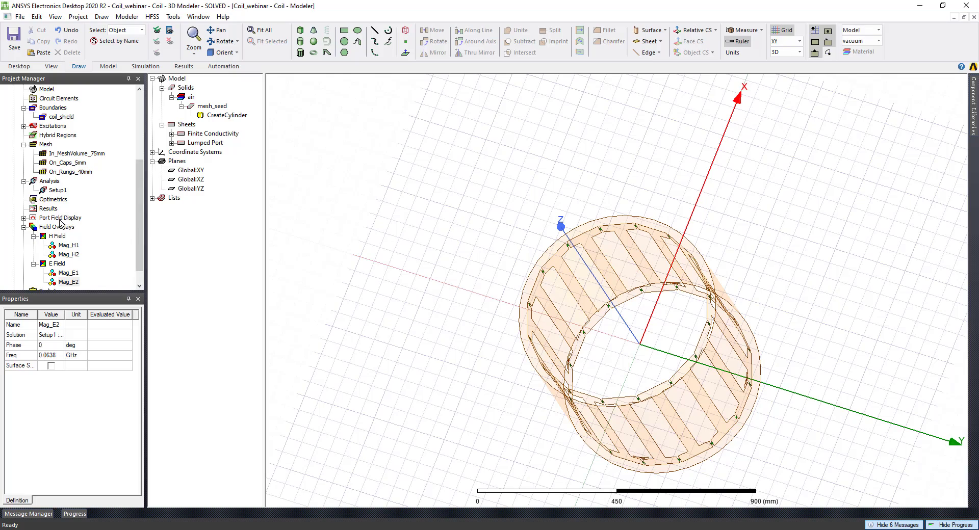
pyautogui.scroll(5, 60, 200)
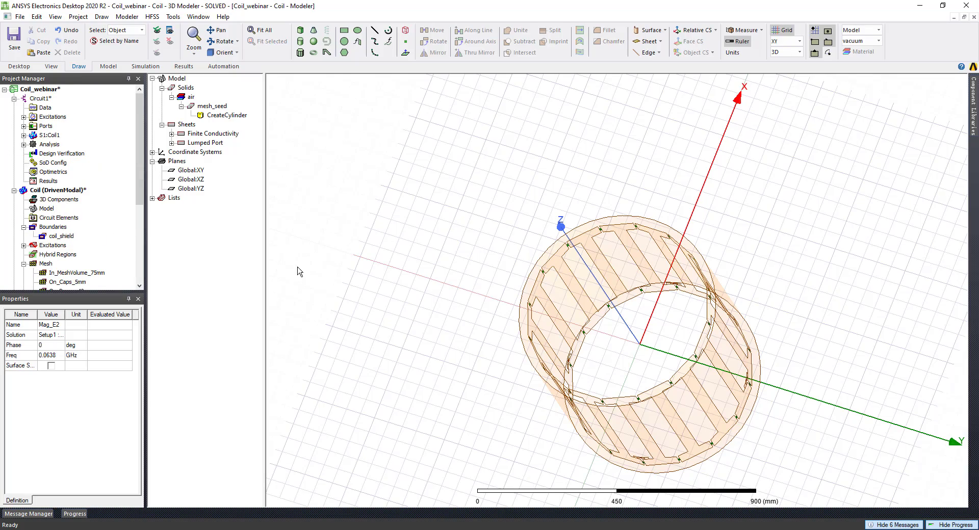
pyautogui.keyDown('alt'); pyautogui.moveTo(599, 365); pyautogui.dragTo(477, 330); pyautogui.keyUp('alt')
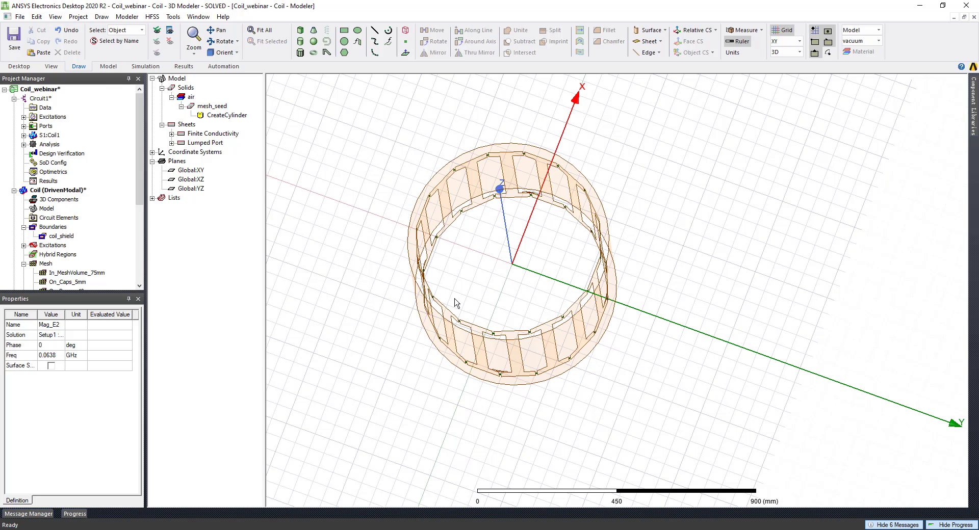
pyautogui.click(59, 190)
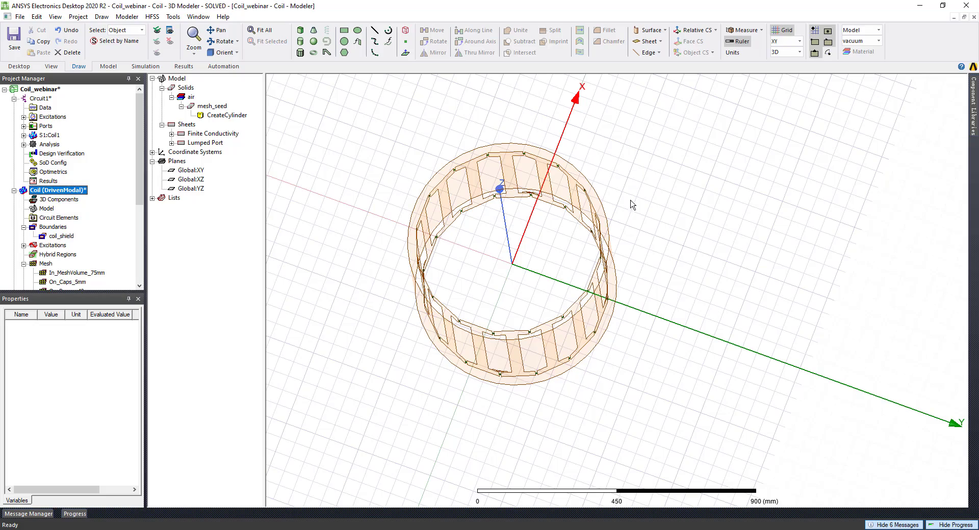
pyautogui.moveTo(438, 341)
pyautogui.mouseDown(button='middle')
pyautogui.moveTo(440, 329)
pyautogui.moveTo(426, 346)
pyautogui.mouseUp(button='middle')
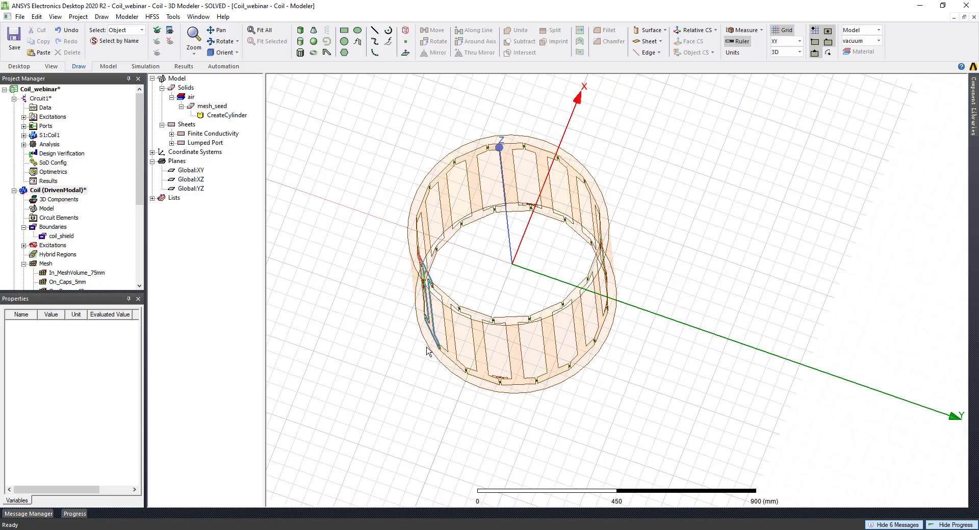
pyautogui.moveTo(373, 289); pyautogui.dragTo(353, 280, button='middle')
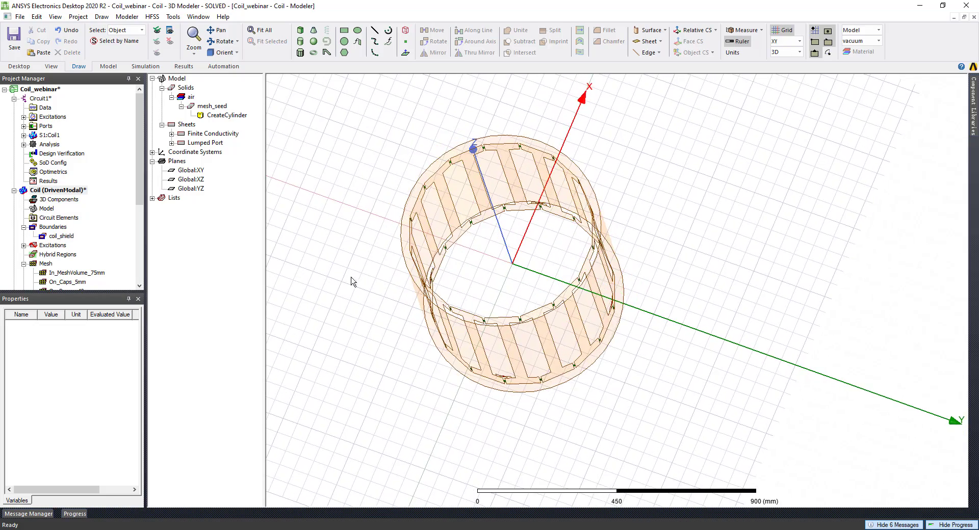
# Duplicate the Coil (DrivenModal) design within the Coil_webinar project.
pyautogui.rightClick(65, 193)
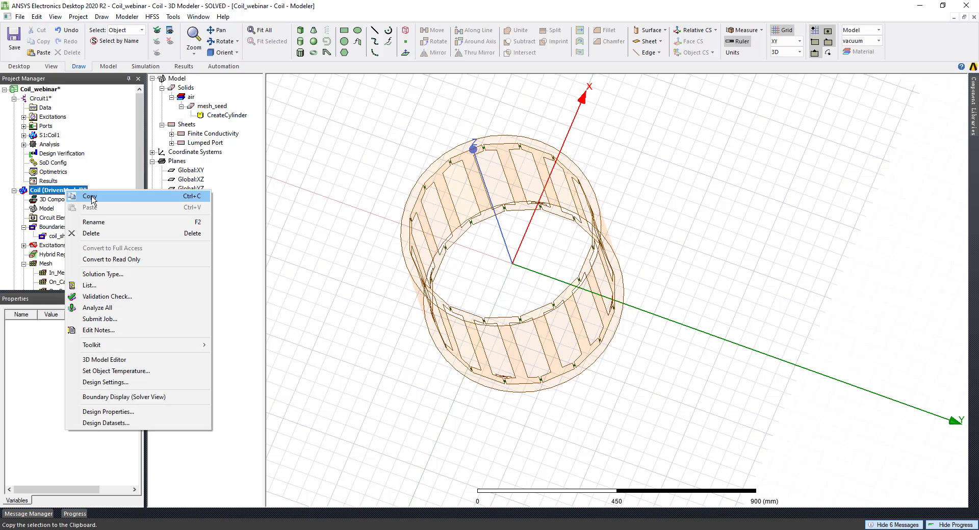
pyautogui.click(91, 196)
pyautogui.rightClick(48, 91)
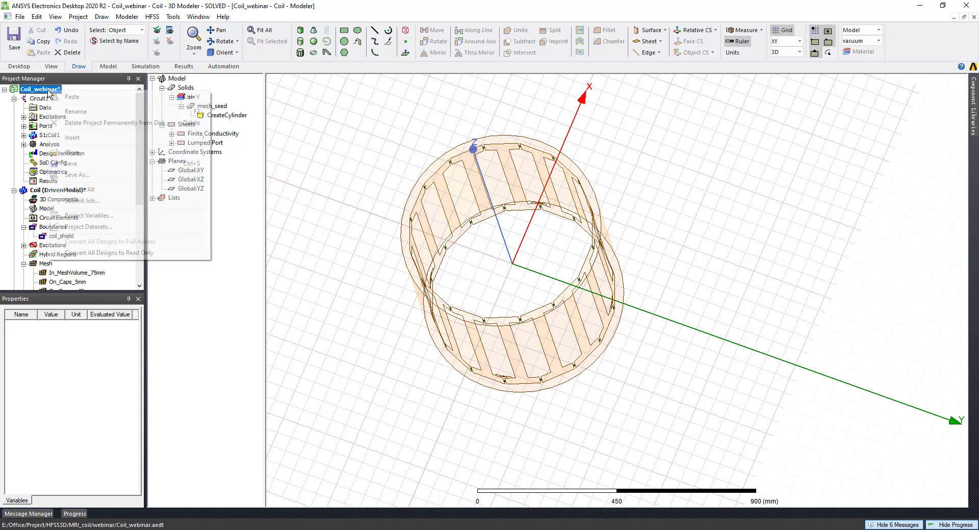
pyautogui.click(72, 96)
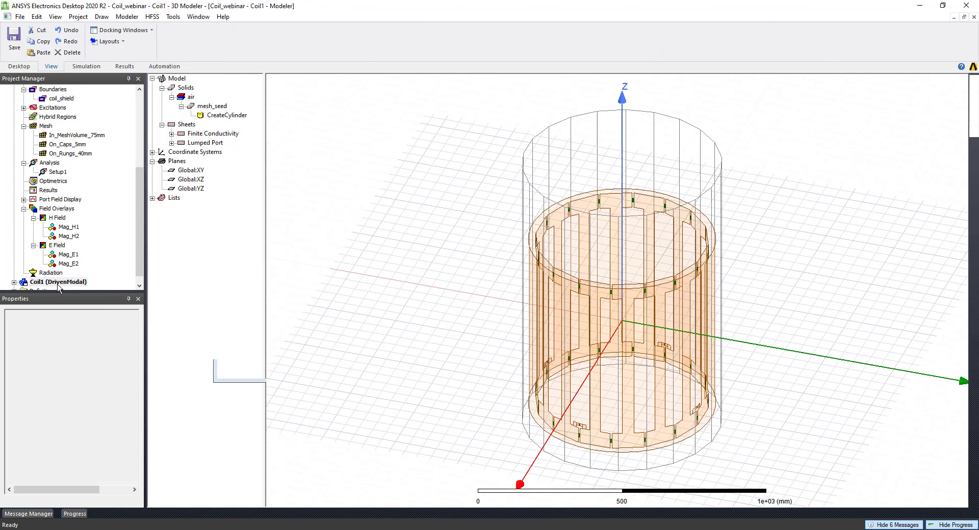
# Delete the Setup1 analysis setup from the Coil1 design.
pyautogui.click(59, 283)
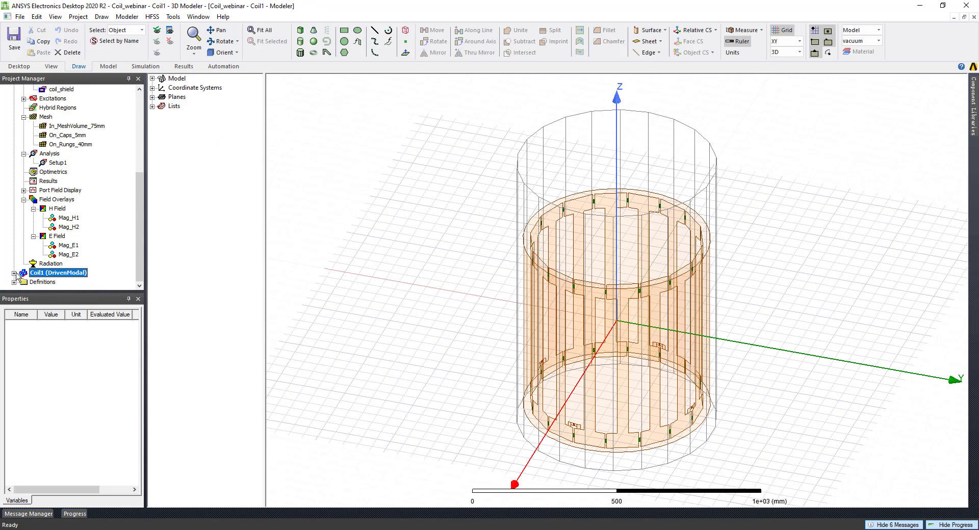
pyautogui.click(15, 273)
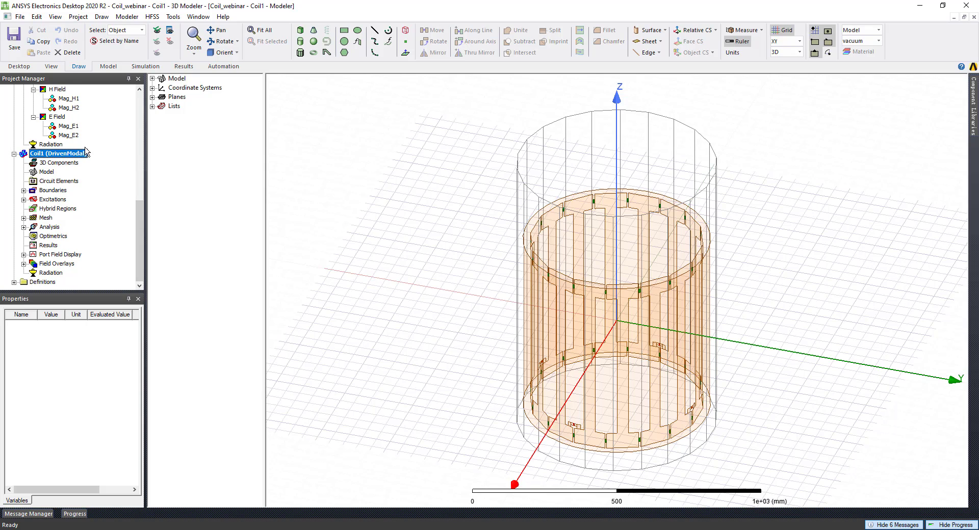
pyautogui.scroll(4, 36, 158)
pyautogui.scroll(2, 27, 169)
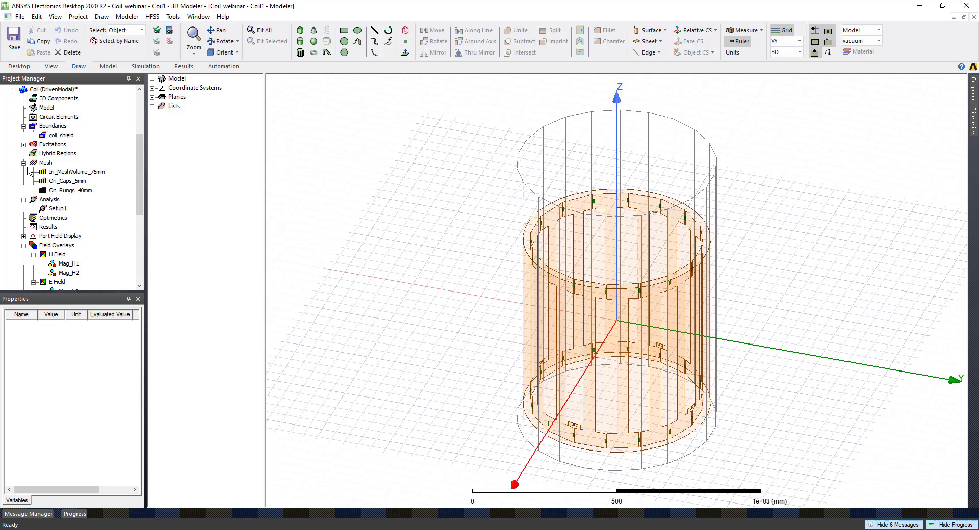
pyautogui.click(15, 90)
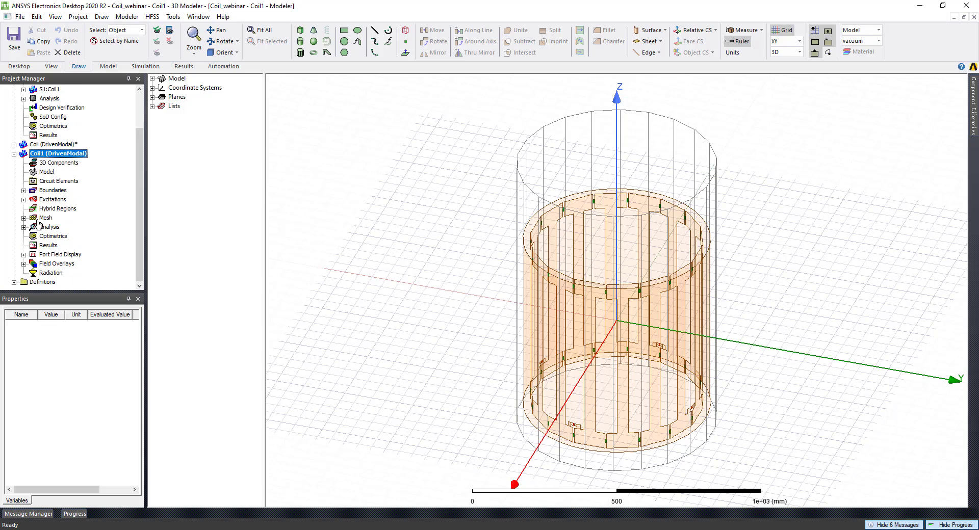
pyautogui.click(23, 227)
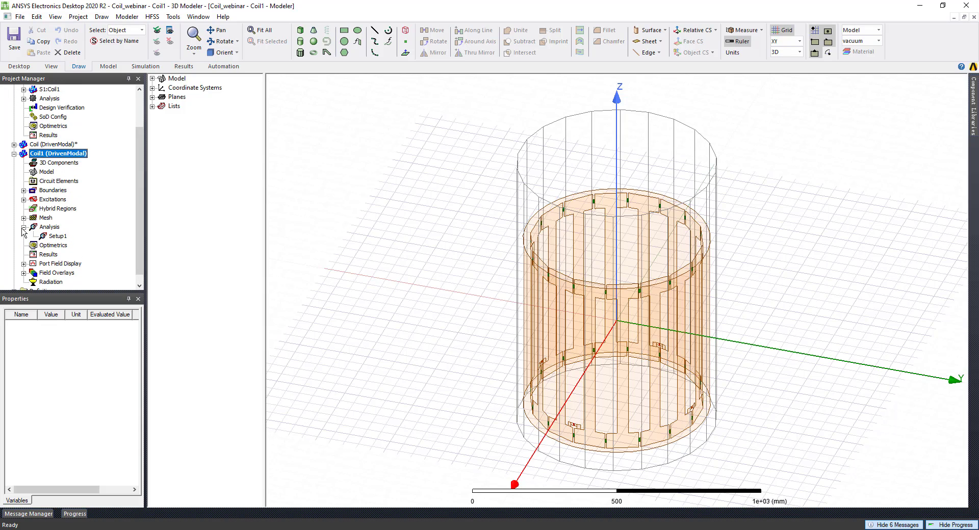
pyautogui.click(54, 237)
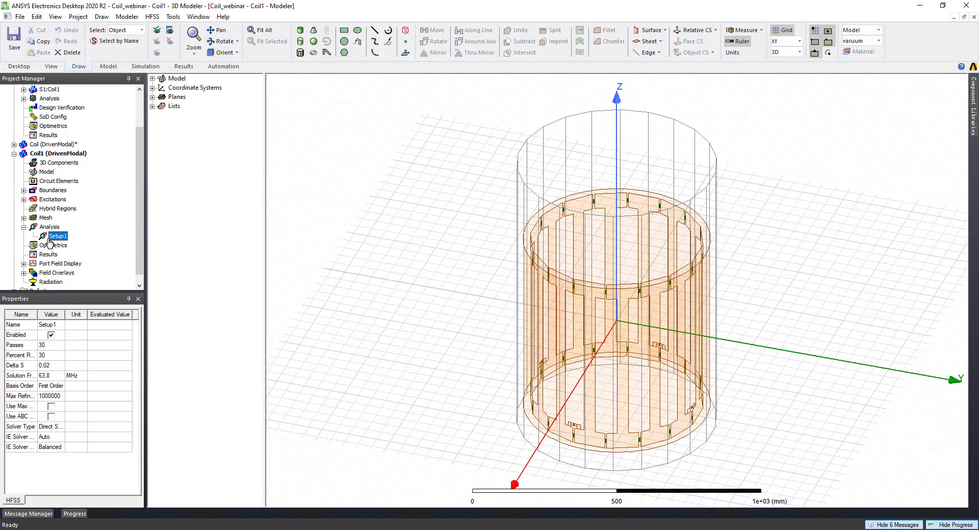
pyautogui.press('Delete')
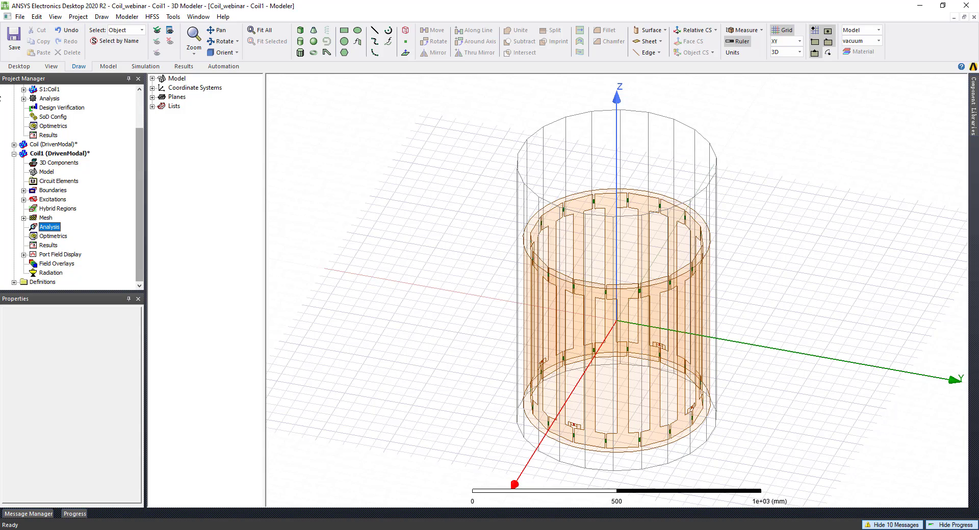
pyautogui.click(127, 17)
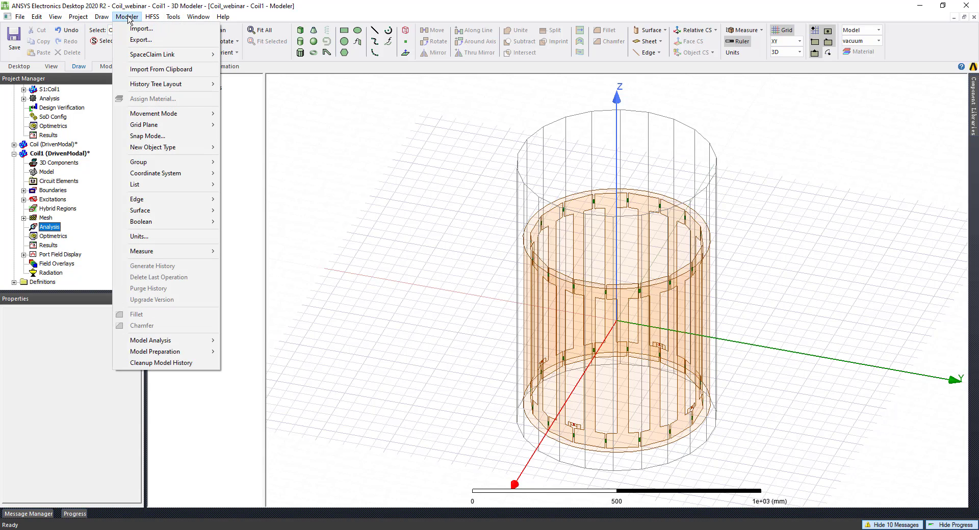
pyautogui.moveTo(97, 19)
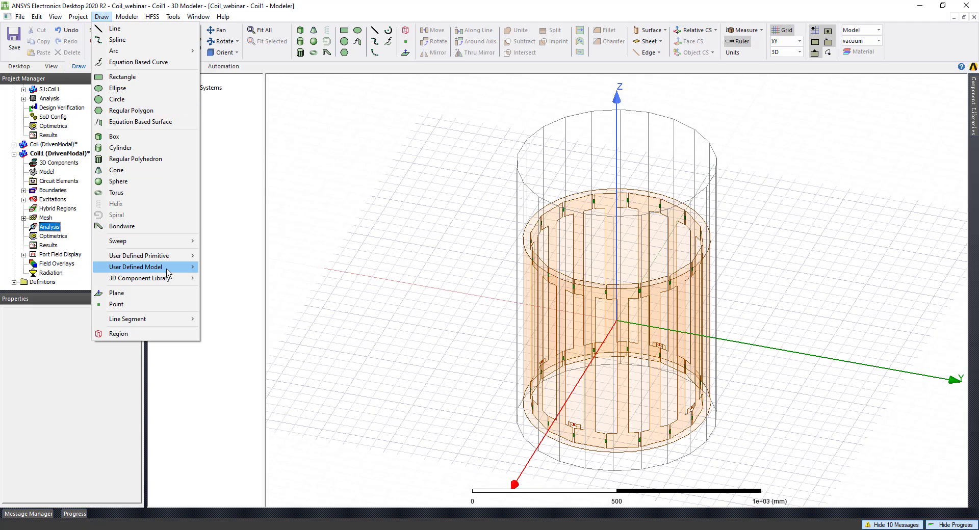
pyautogui.moveTo(164, 280)
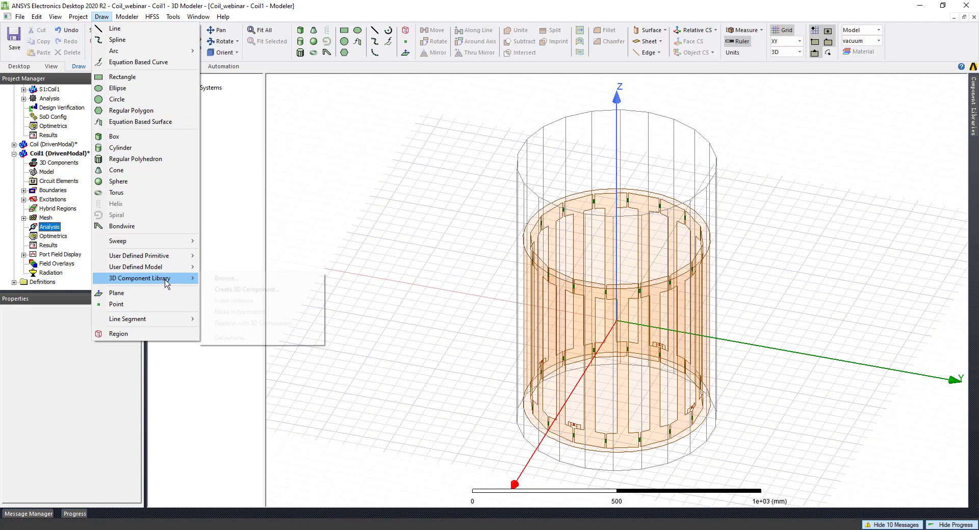
pyautogui.click(247, 290)
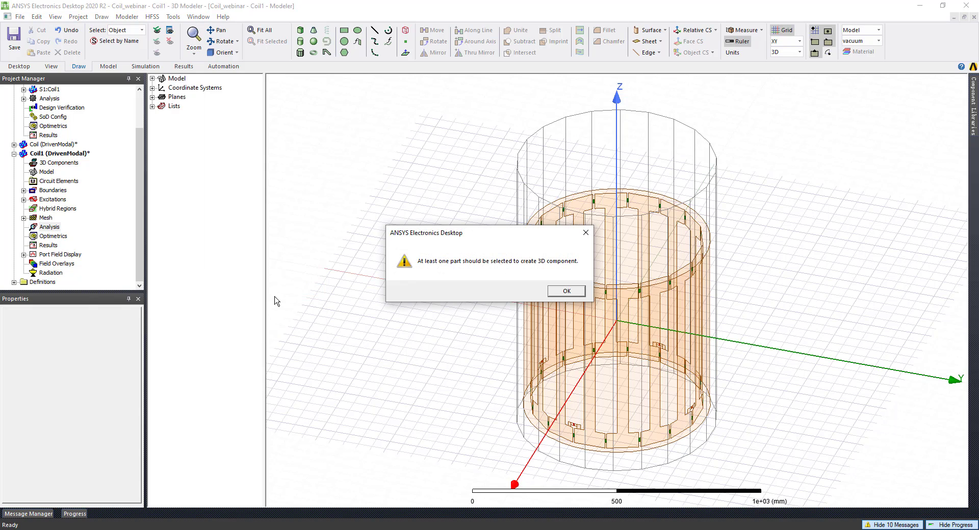
pyautogui.click(565, 291)
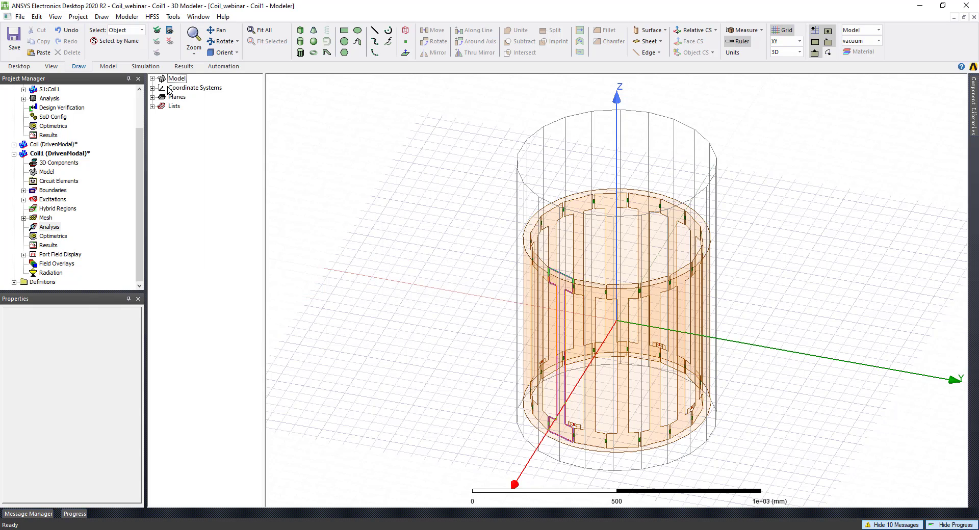
# Select all objects of the coil model and start creating a 3D component from them, keeping the name Coil1.
pyautogui.scroll(4, 571, 275)
pyautogui.scroll(-9, 570, 273)
pyautogui.moveTo(479, 125); pyautogui.dragTo(792, 481)
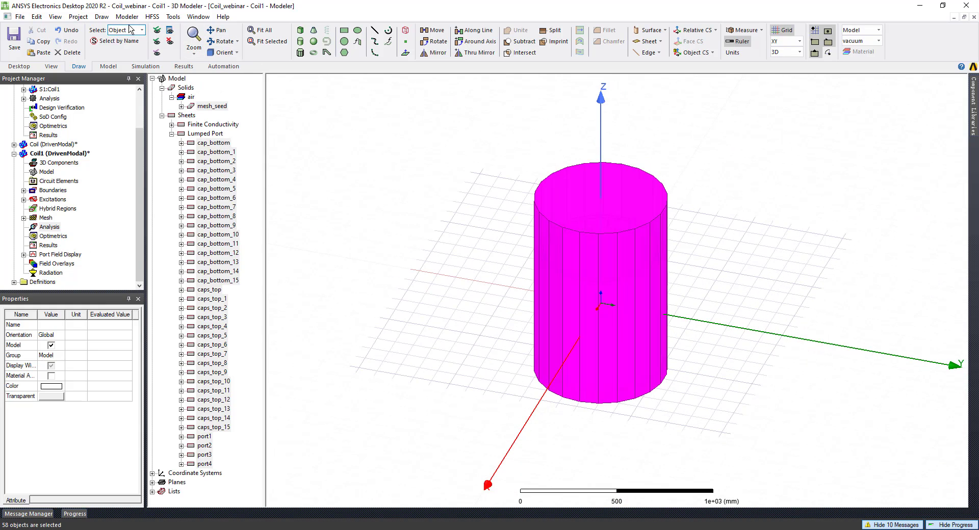
pyautogui.click(102, 16)
pyautogui.moveTo(177, 281)
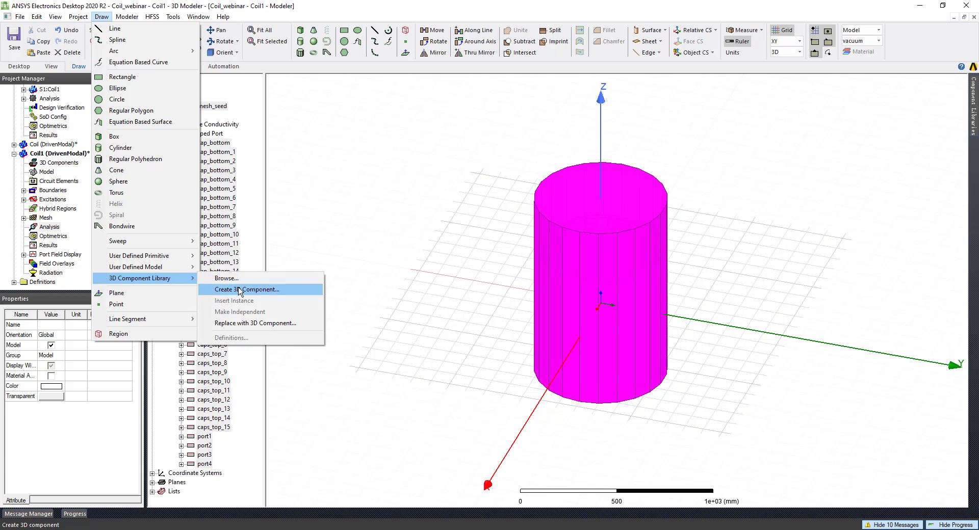
pyautogui.click(239, 289)
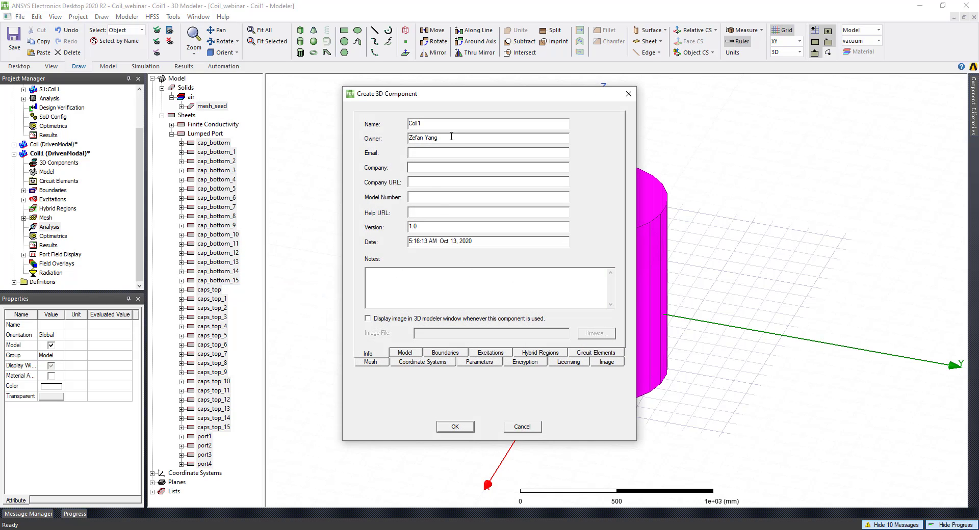
pyautogui.moveTo(443, 139); pyautogui.dragTo(345, 136)
pyautogui.click(449, 137)
pyautogui.click(441, 198)
pyautogui.moveTo(506, 96); pyautogui.dragTo(310, 112)
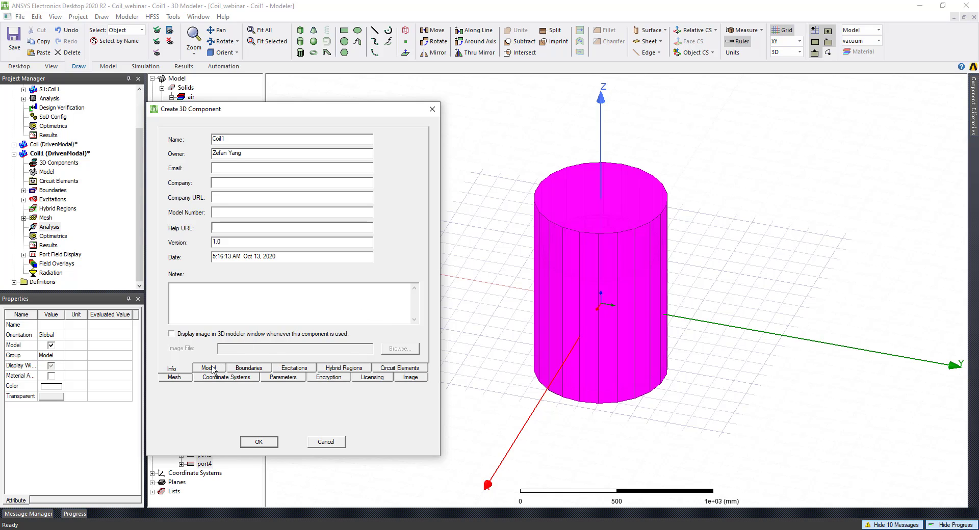
pyautogui.click(317, 380)
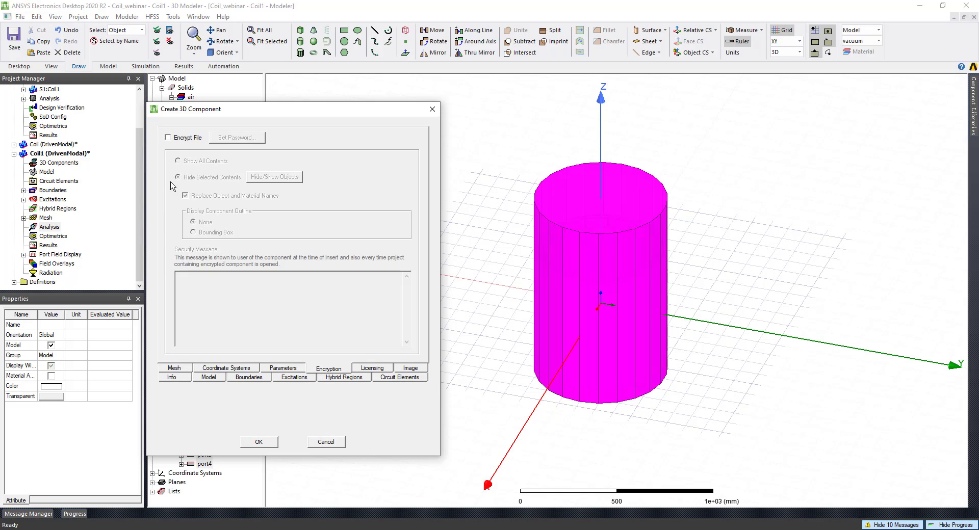
pyautogui.click(189, 138)
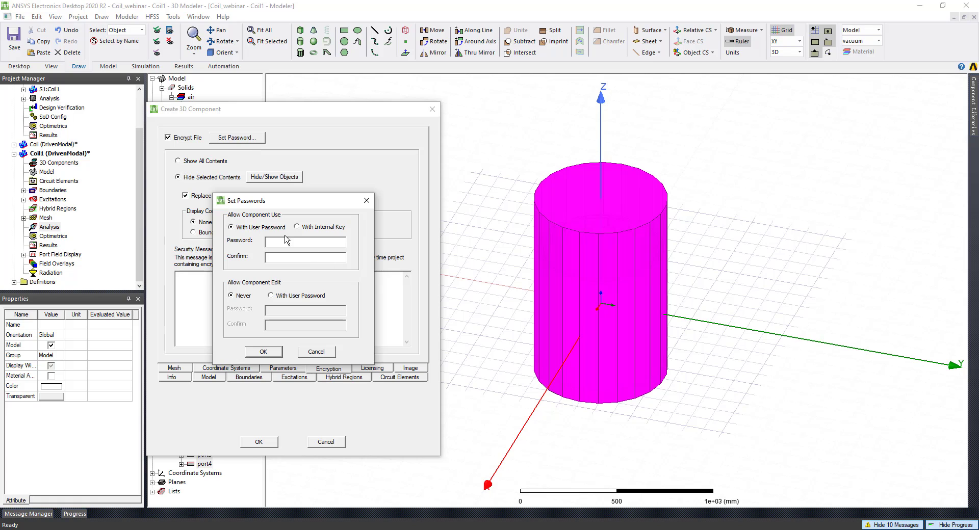
pyautogui.click(366, 200)
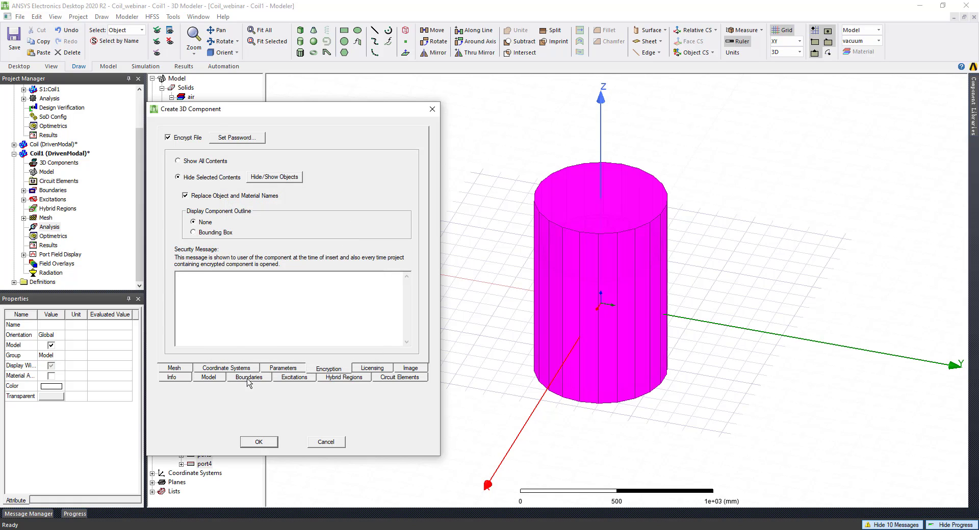
pyautogui.click(183, 138)
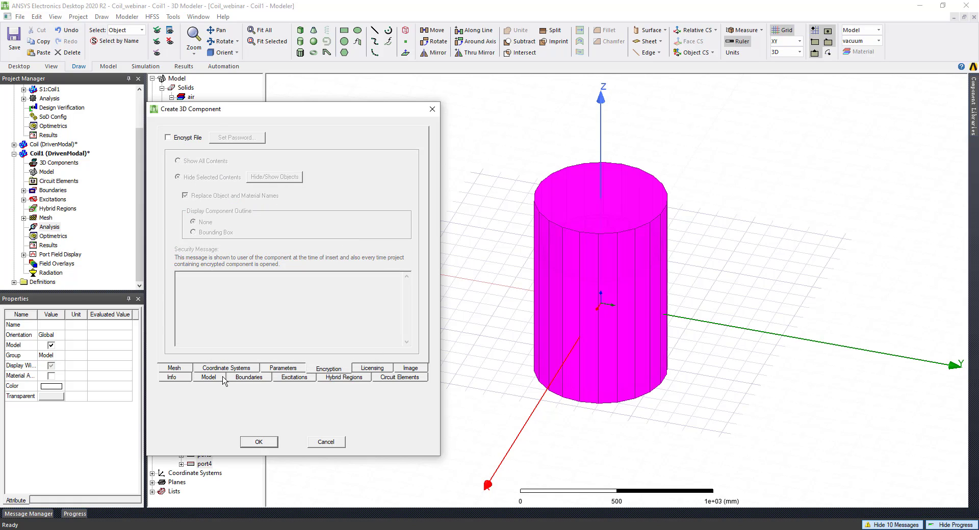
# Review the 3D component's info, included objects, boundaries, excitations, hybrid regions, mesh operations, coordinate systems, parameters, encryption and licensing settings.
pyautogui.click(183, 369)
pyautogui.click(185, 378)
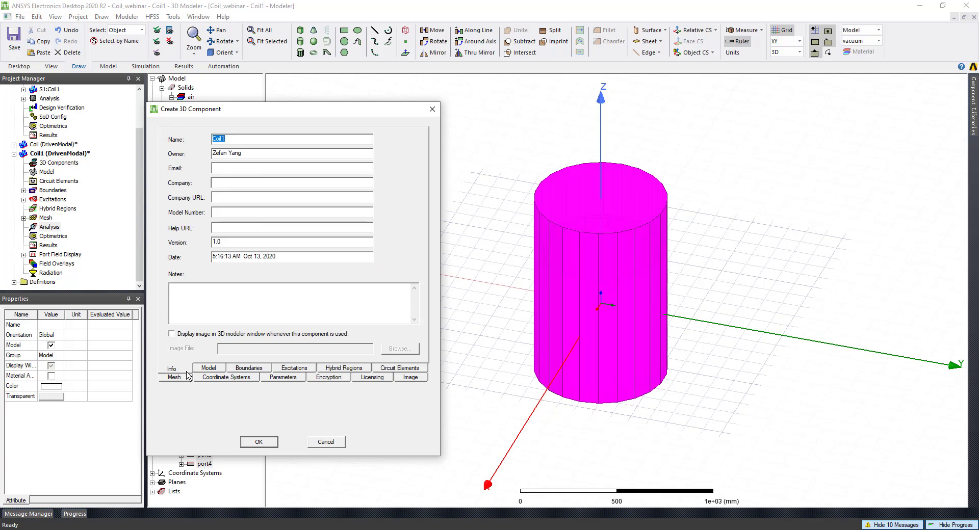
pyautogui.click(175, 371)
pyautogui.click(210, 369)
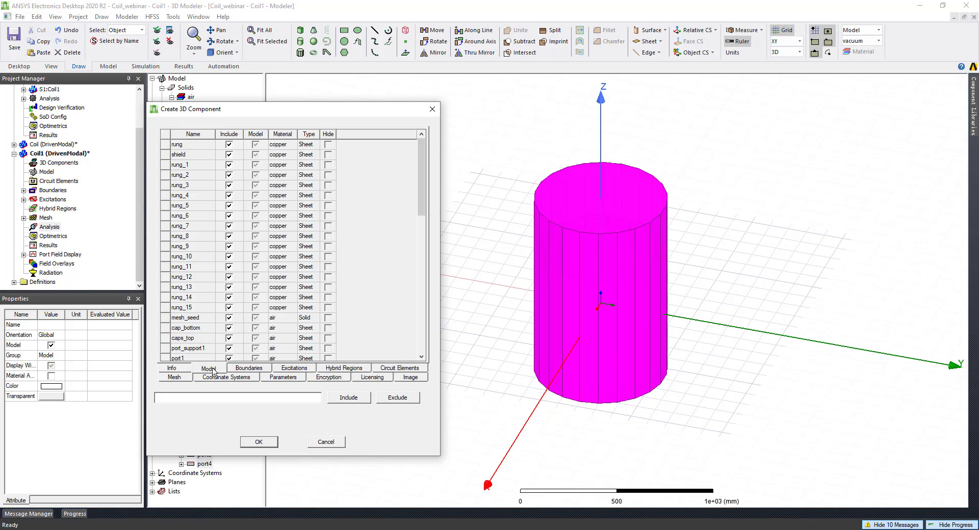
pyautogui.scroll(-10, 249, 207)
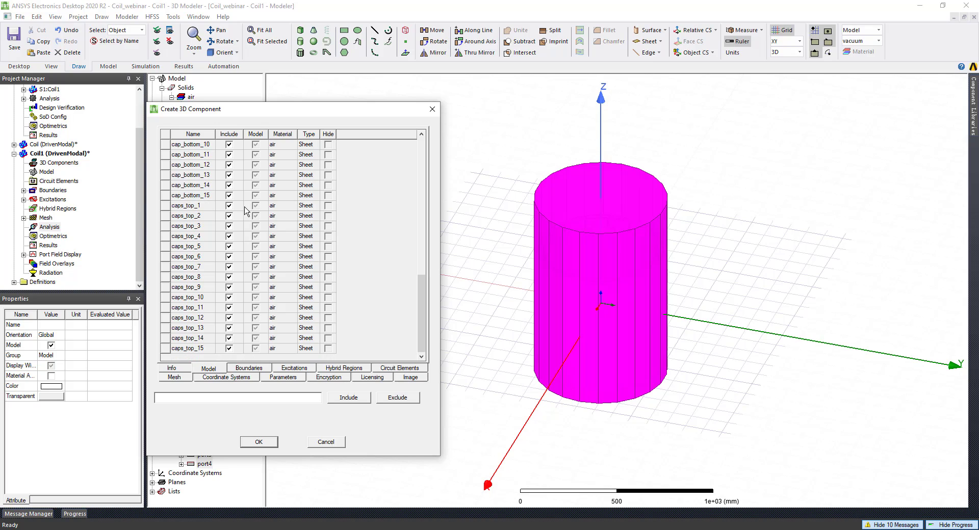
pyautogui.scroll(10, 250, 207)
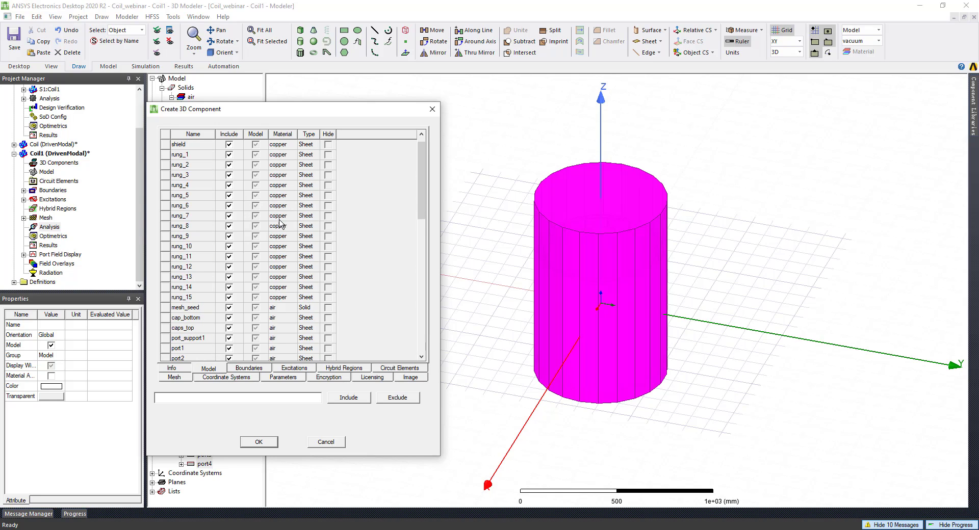
pyautogui.click(248, 369)
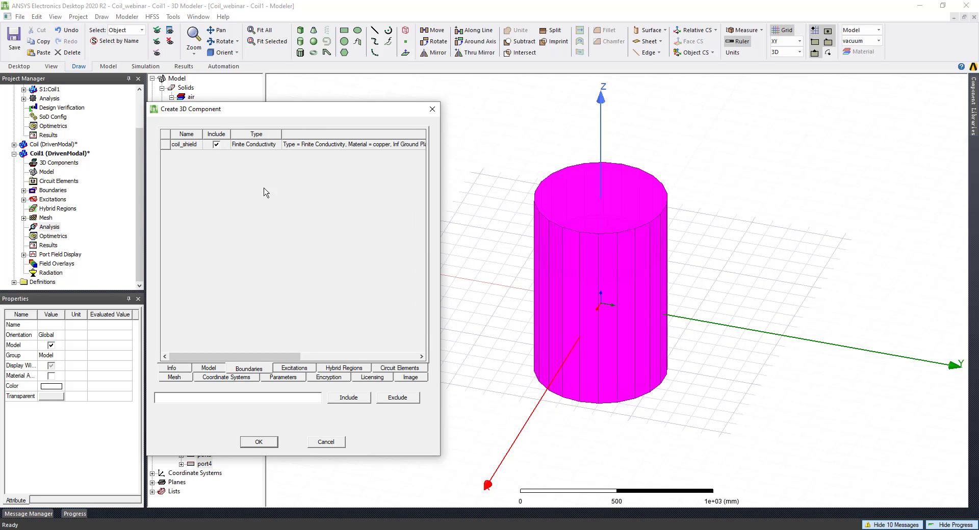
pyautogui.click(295, 370)
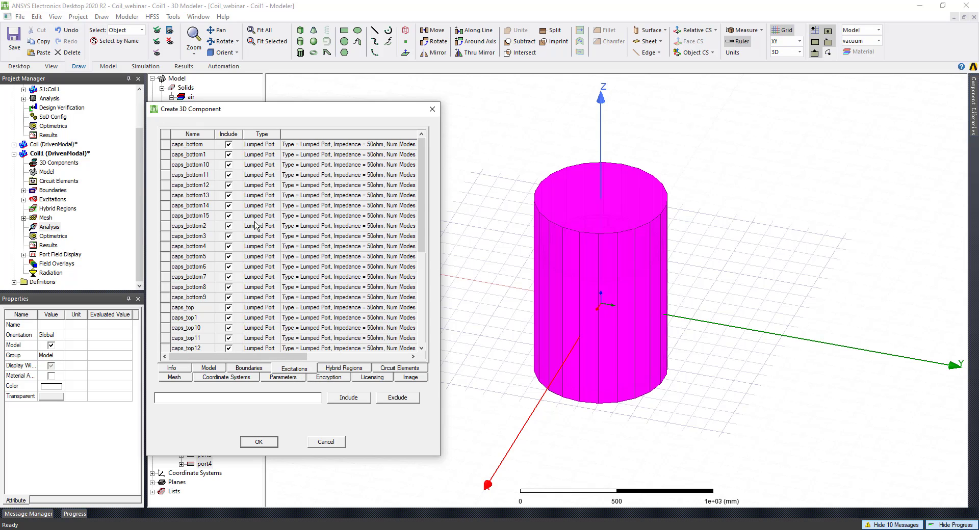
pyautogui.scroll(-5, 258, 224)
pyautogui.click(345, 370)
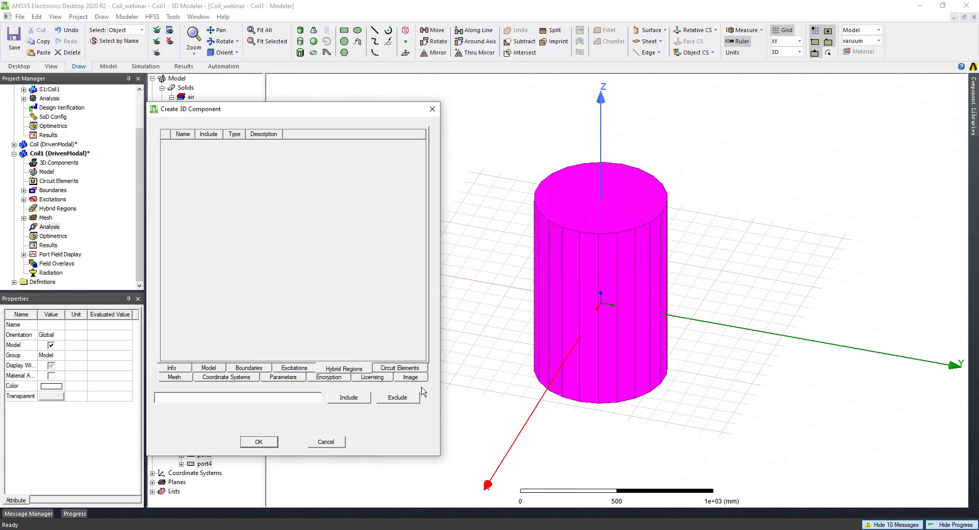
pyautogui.click(410, 370)
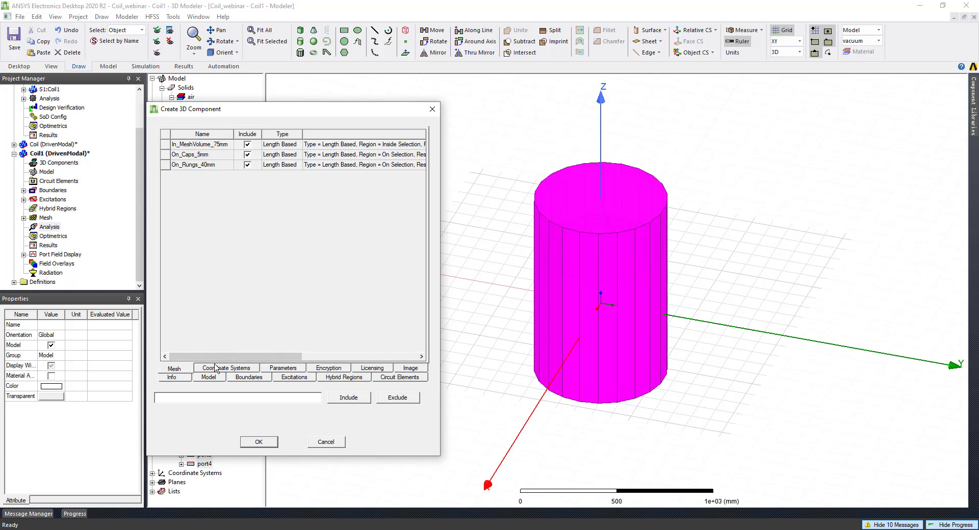
pyautogui.click(216, 368)
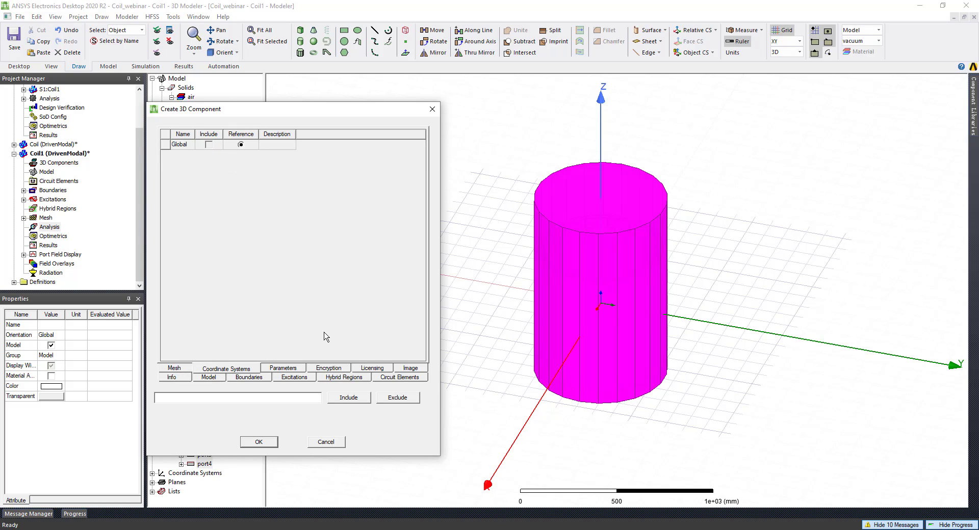
pyautogui.click(301, 367)
pyautogui.click(331, 368)
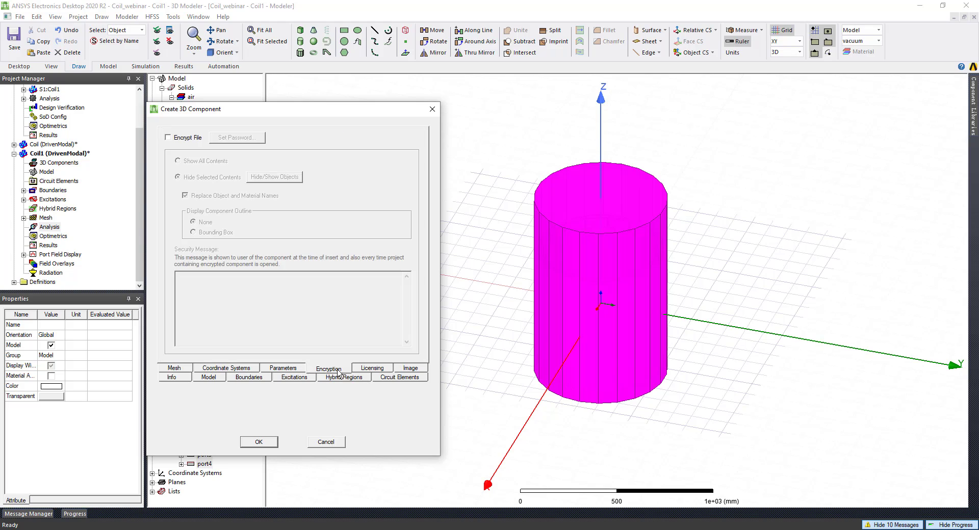
pyautogui.click(371, 369)
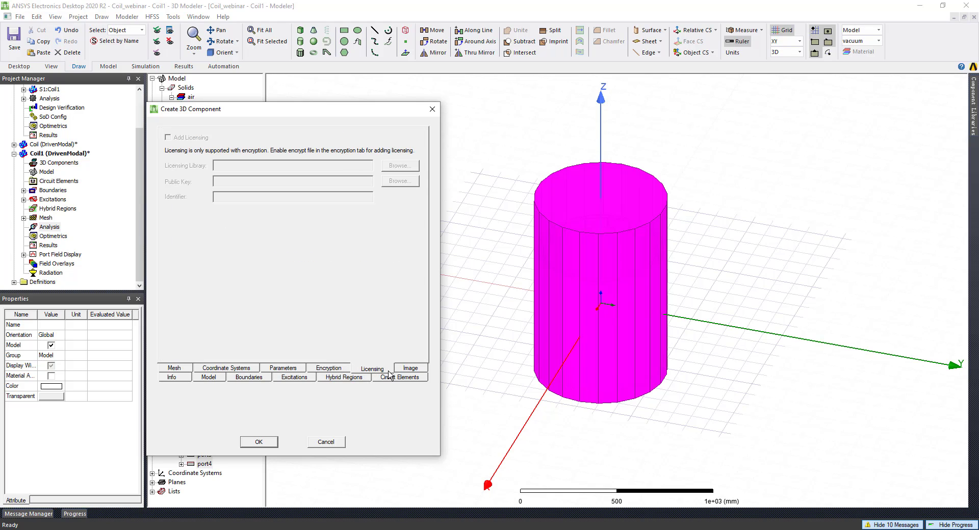
# Accept the 3D component settings and export the component to the background_SAR folder as a 3D component file named MRI_coil.
pyautogui.click(259, 442)
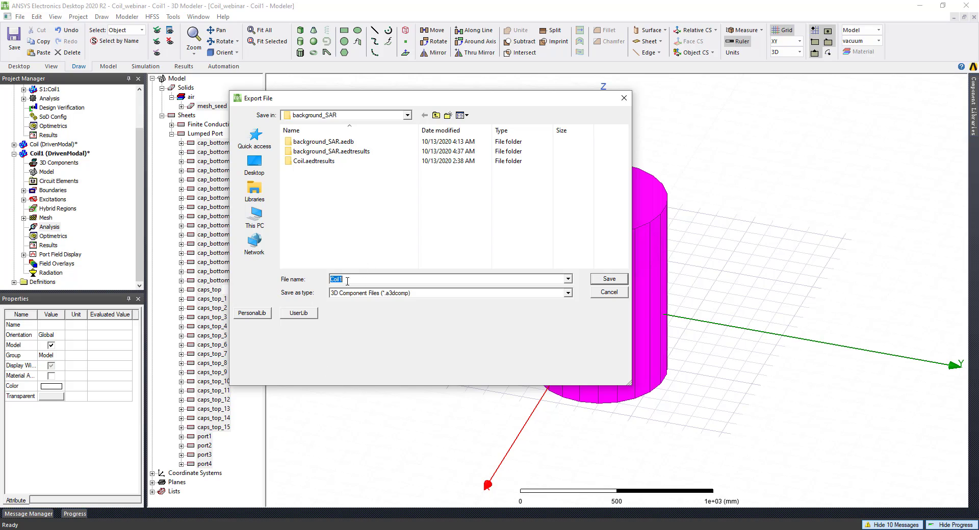
pyautogui.click(411, 293)
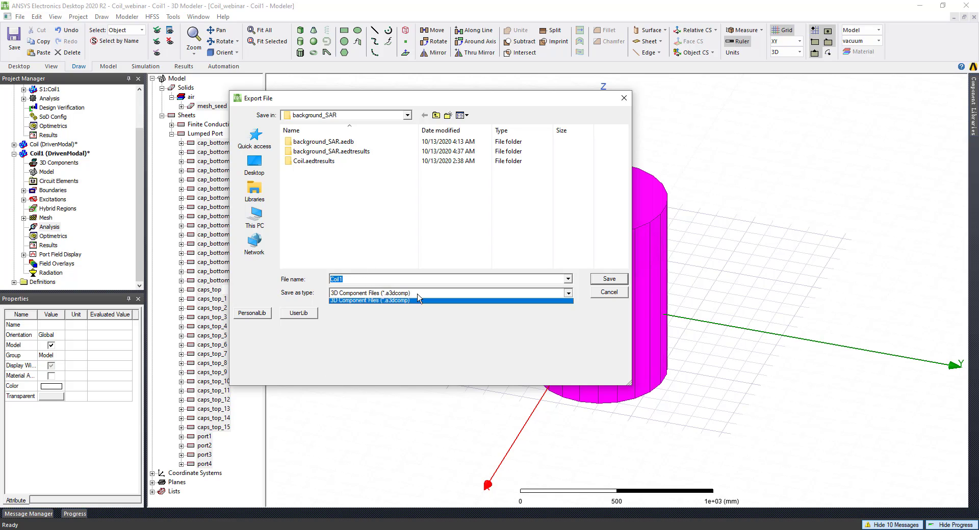
pyautogui.click(340, 162)
pyautogui.click(380, 282)
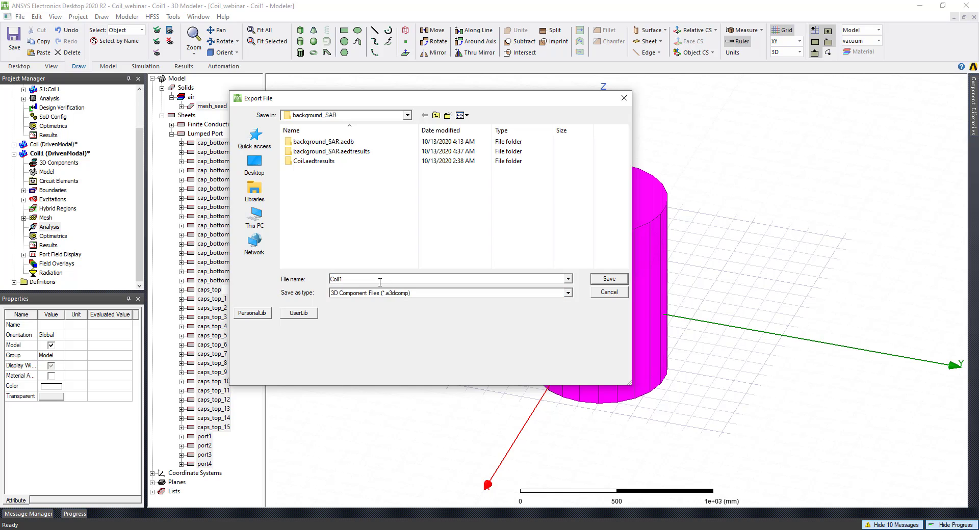
pyautogui.press('BackSpace')
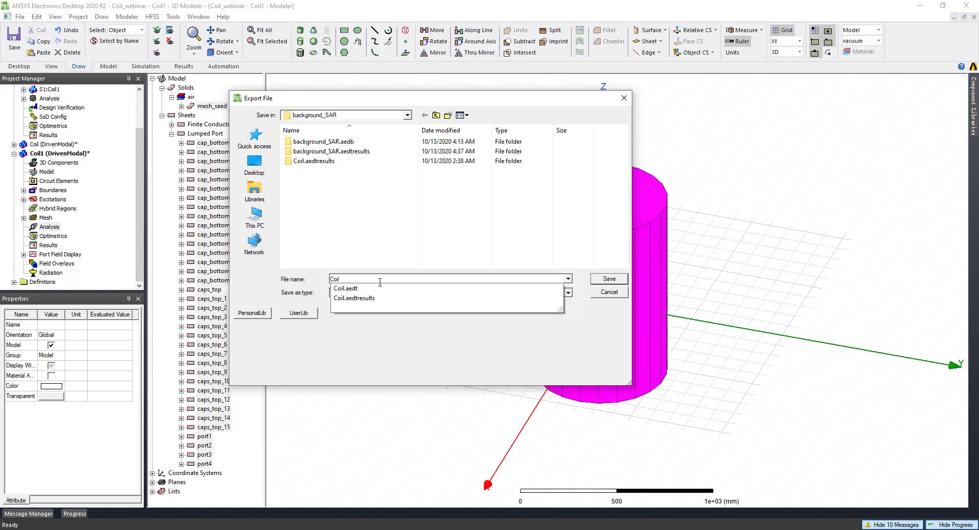
pyautogui.press('BackSpace')
pyautogui.press('BackSpace')
pyautogui.press('BackSpace')
pyautogui.press('BackSpace')
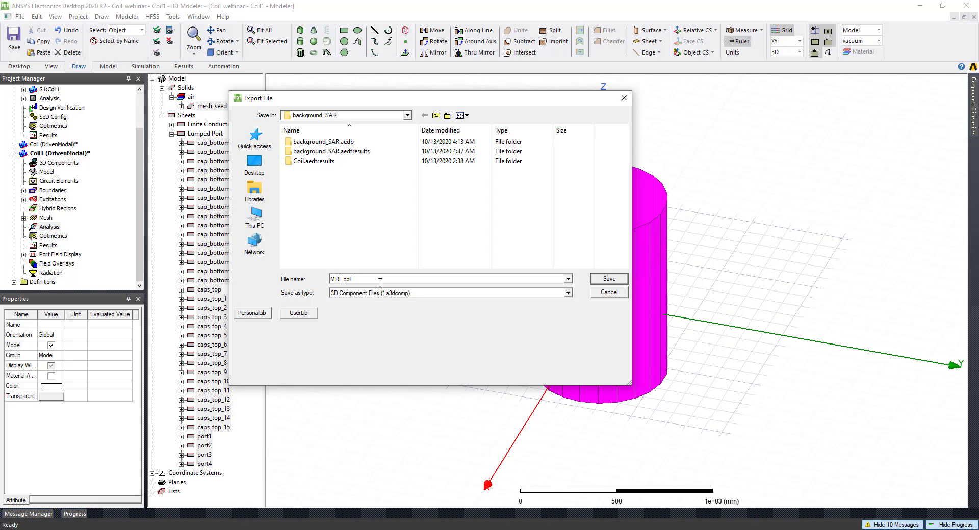
pyautogui.click(609, 280)
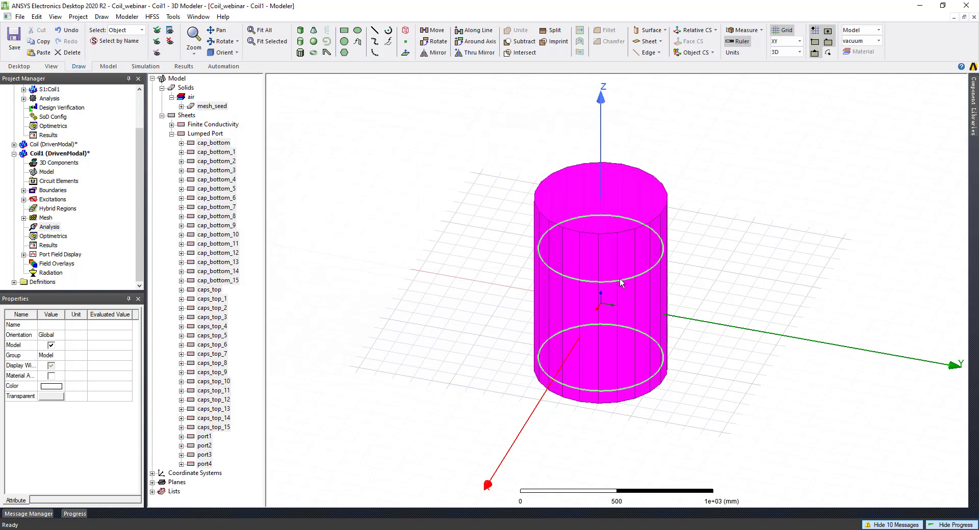
pyautogui.moveTo(558, 346); pyautogui.dragTo(545, 385, button='middle')
pyautogui.moveTo(664, 414); pyautogui.dragTo(745, 319, button='middle')
pyautogui.scroll(-4, 602, 348)
pyautogui.scroll(10, 586, 347)
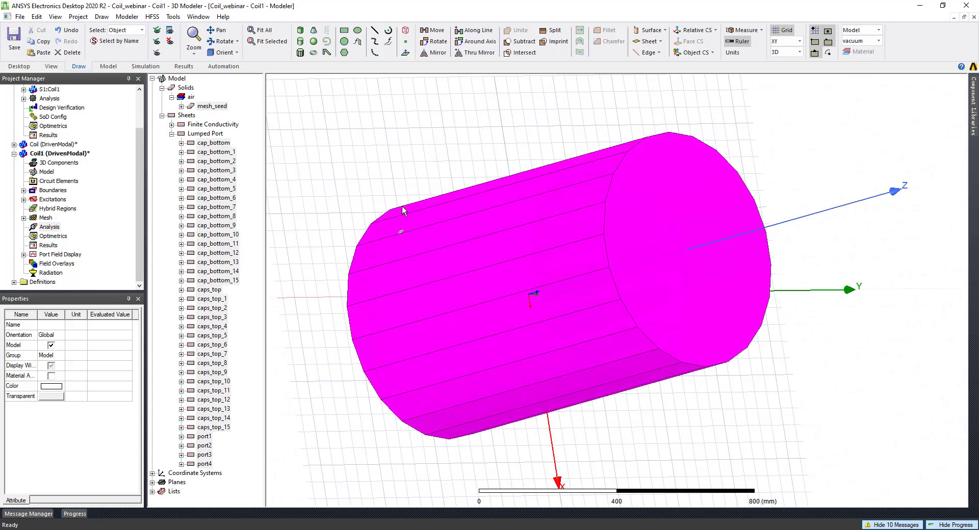
pyautogui.click(395, 167)
pyautogui.click(14, 153)
pyautogui.click(40, 90)
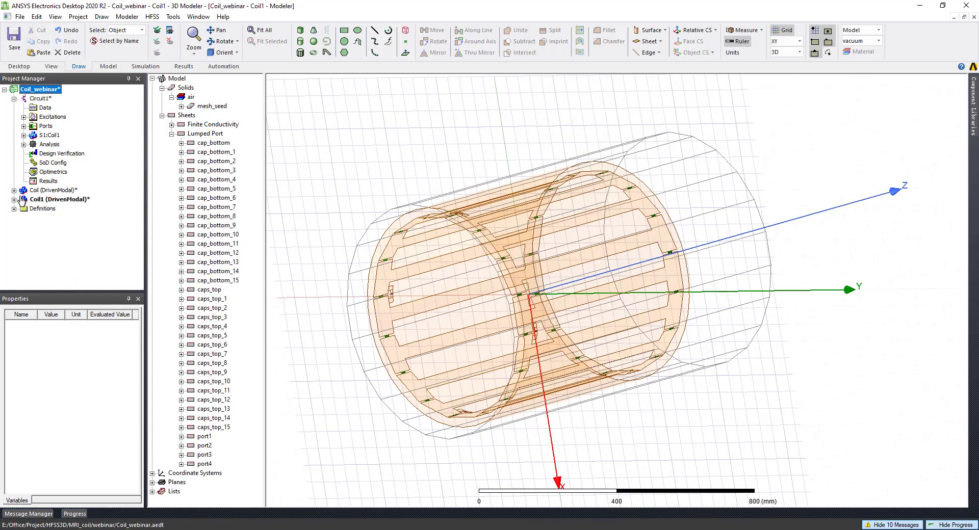
pyautogui.click(20, 17)
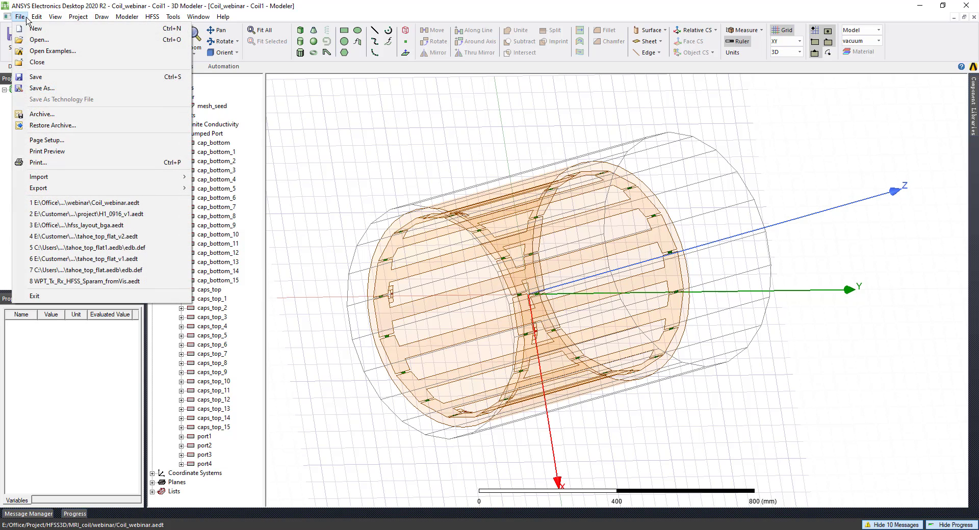
pyautogui.click(36, 29)
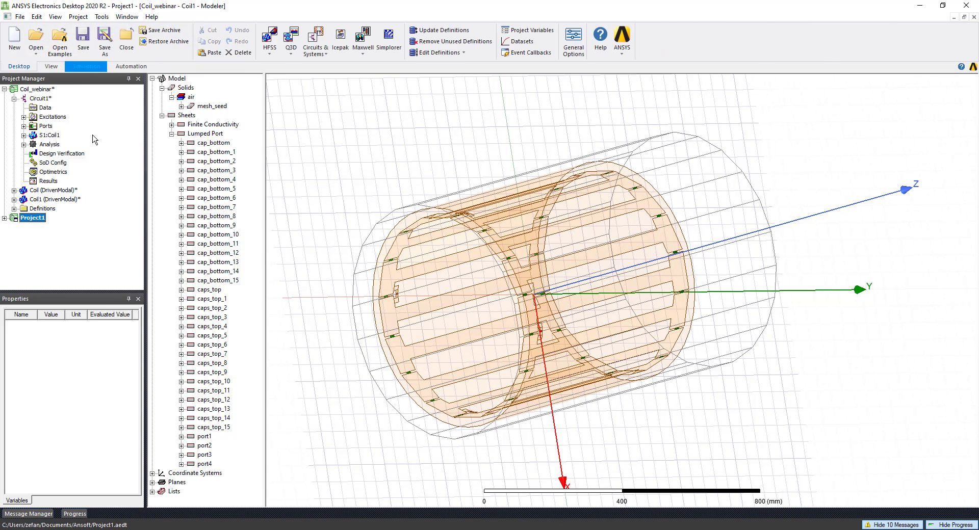
pyautogui.rightClick(27, 219)
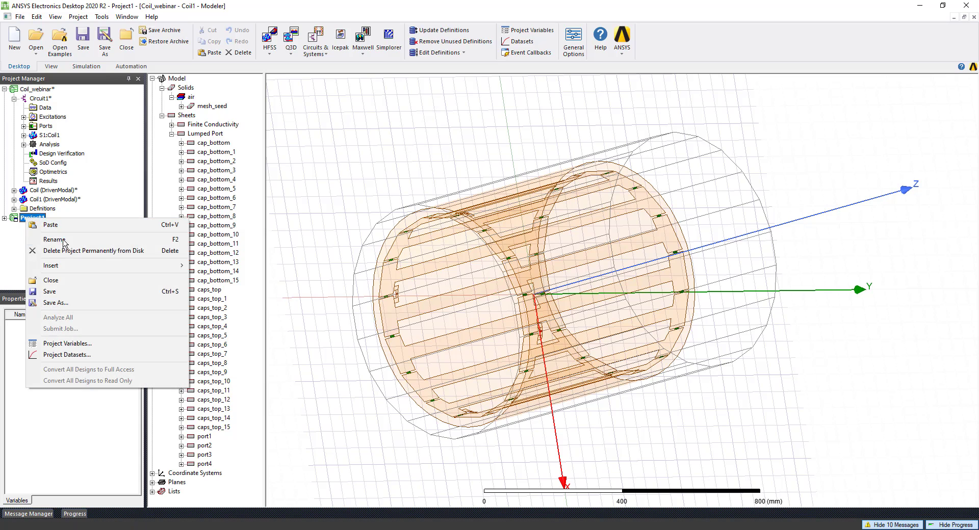
pyautogui.click(72, 281)
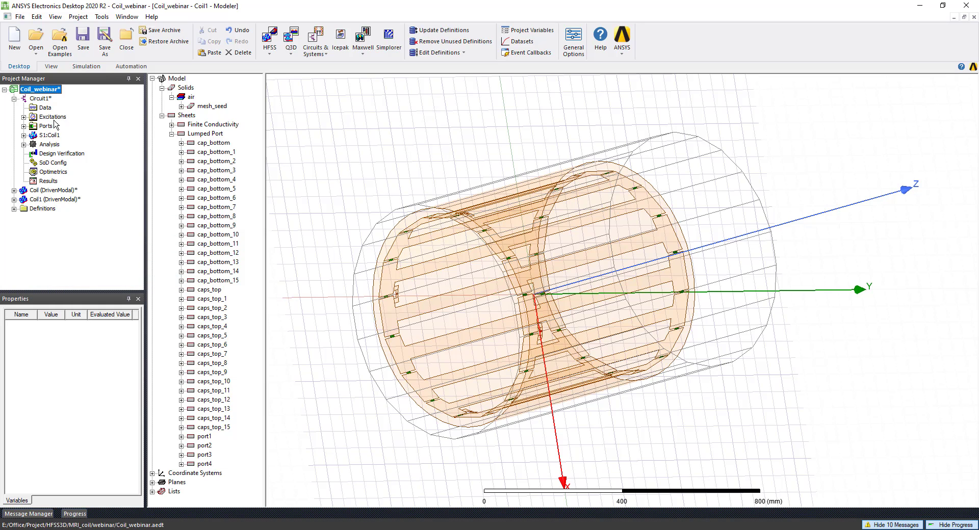
# Insert a new HFSS design into the Coil_webinar project and expand its contents.
pyautogui.click(80, 17)
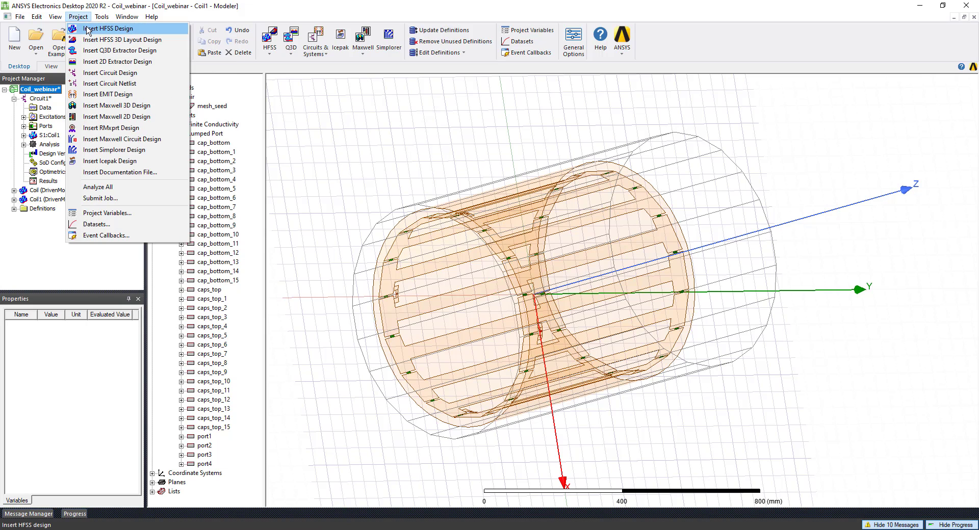
pyautogui.click(85, 29)
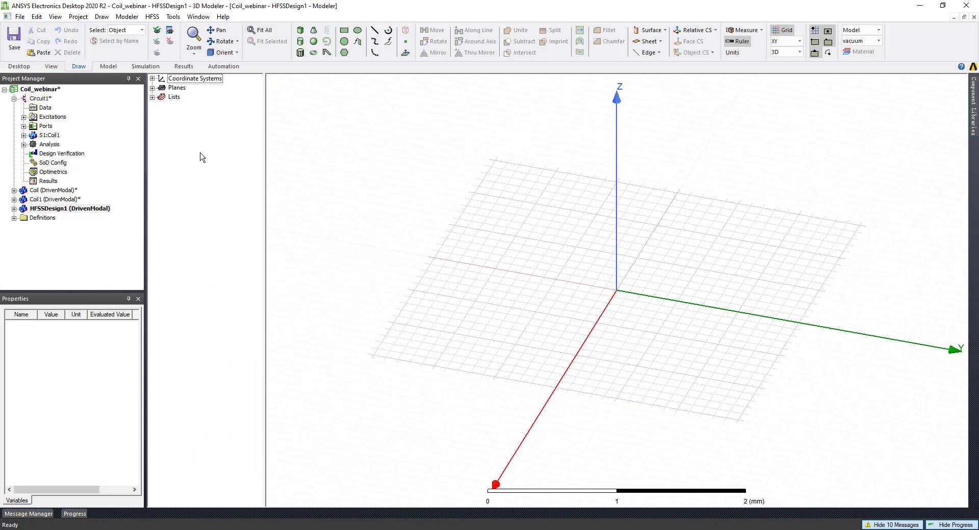
pyautogui.click(39, 210)
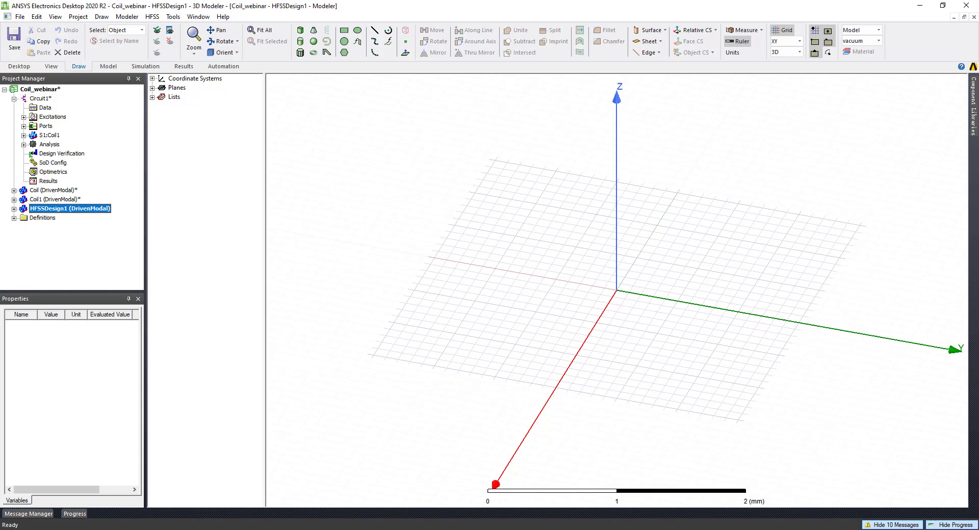
pyautogui.click(14, 209)
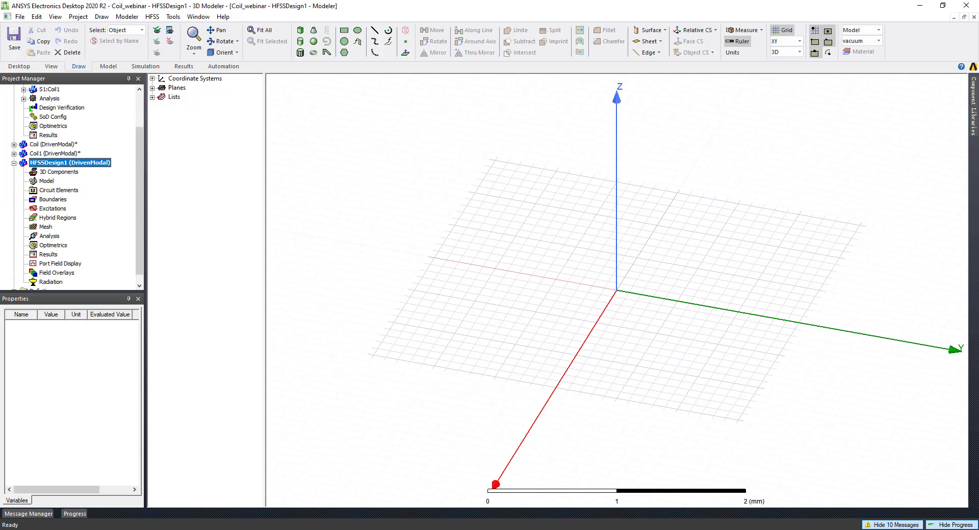
# Insert the MRI_coil 3D component from the background_SAR folder into the new HFSS design, using Global as the target coordinate system.
pyautogui.hotkey('alt', 'Tab')
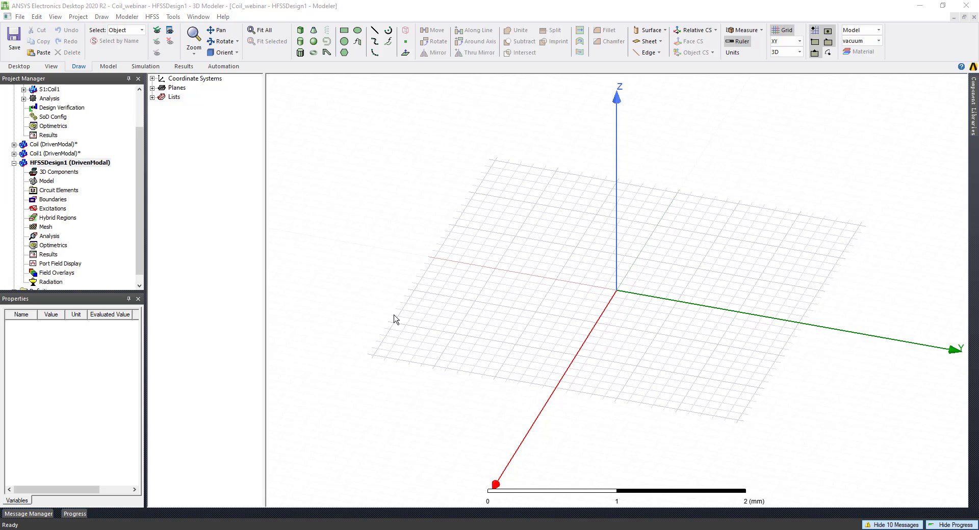
pyautogui.keyDown('alt'); pyautogui.moveTo(627, 250); pyautogui.dragTo(627, 311); pyautogui.keyUp('alt')
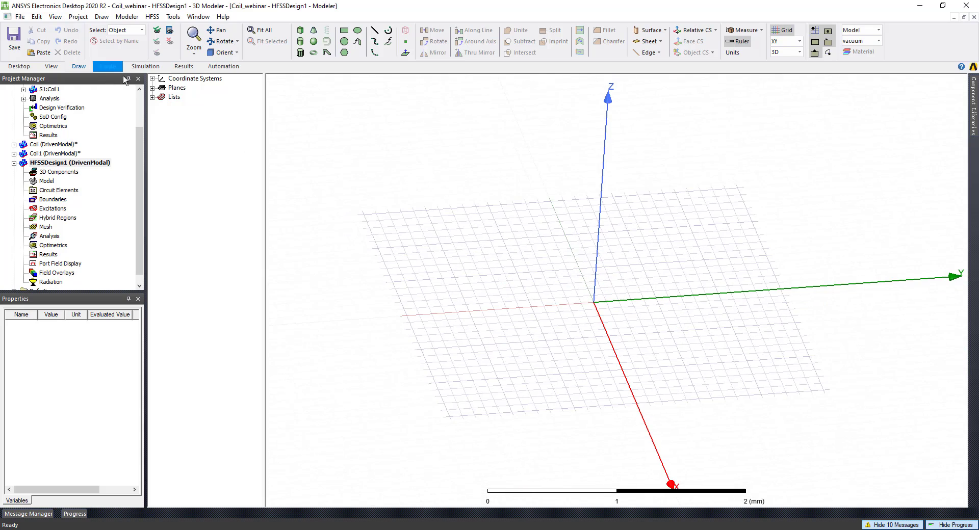
pyautogui.click(145, 67)
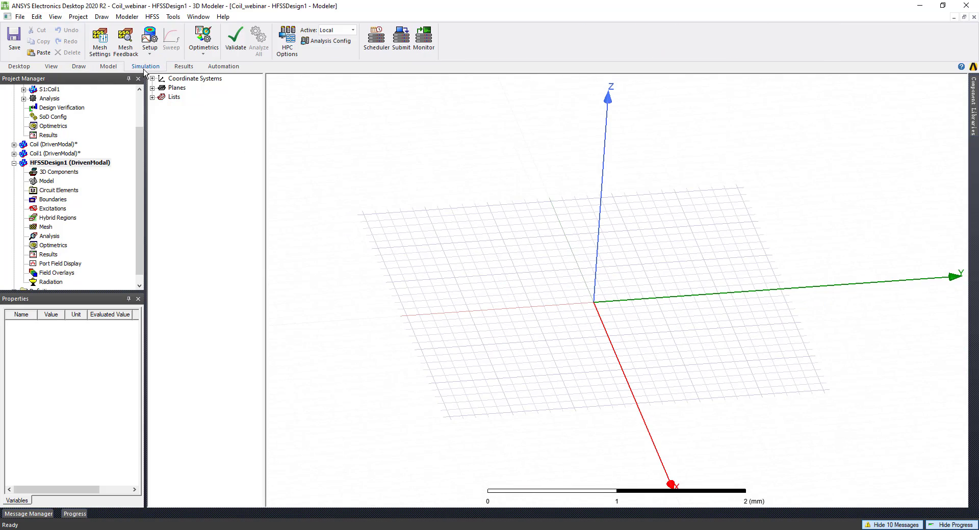
pyautogui.click(102, 17)
pyautogui.moveTo(118, 20)
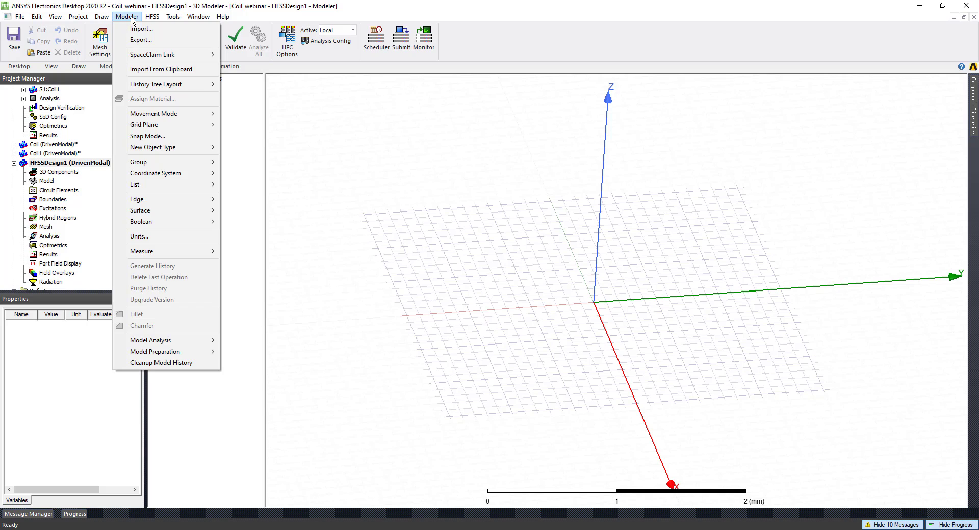
pyautogui.moveTo(151, 19)
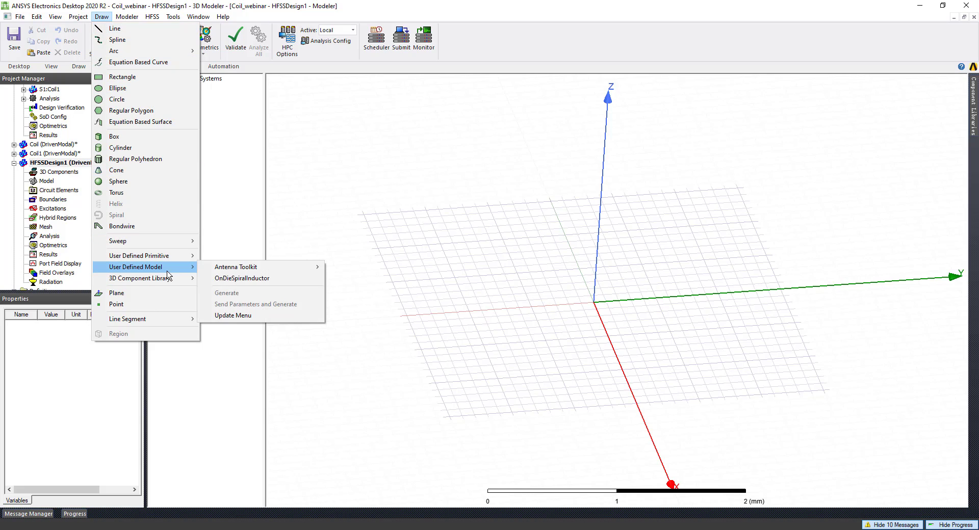
pyautogui.moveTo(177, 280)
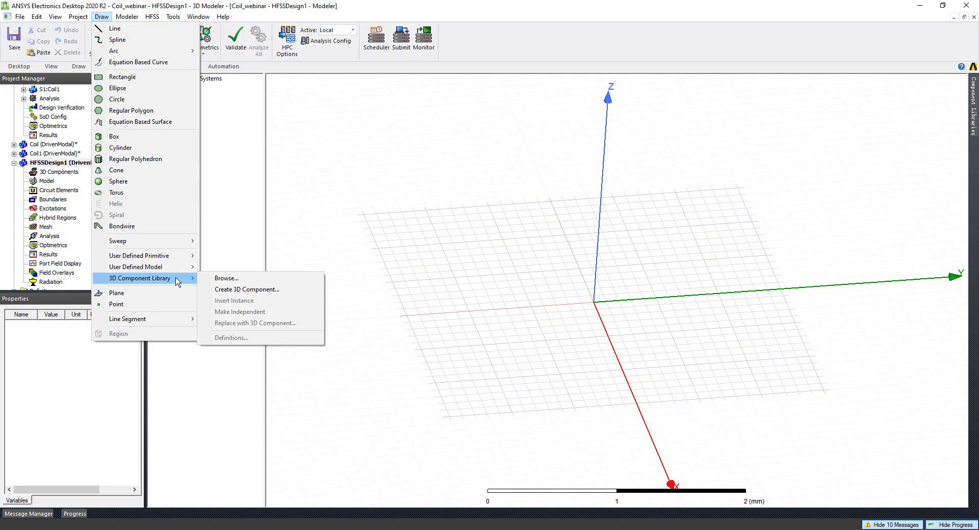
pyautogui.click(225, 278)
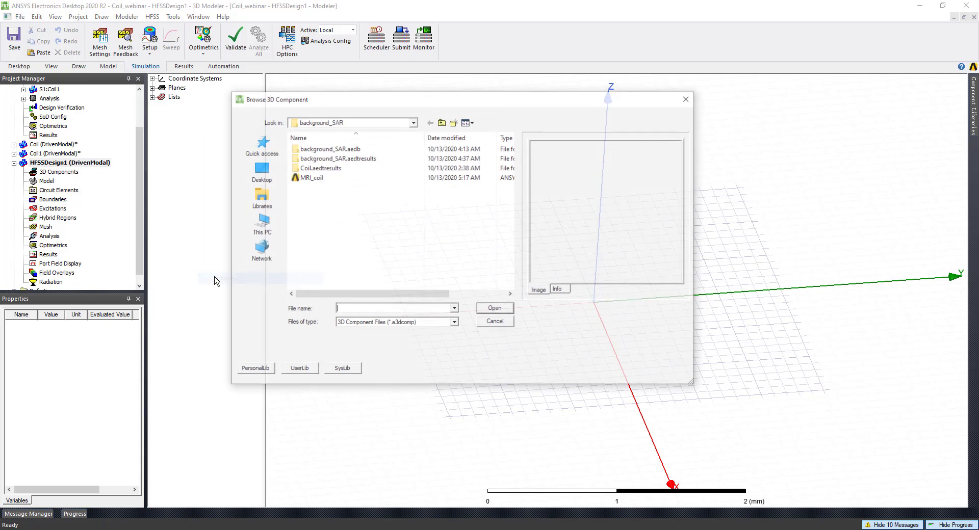
pyautogui.click(334, 179)
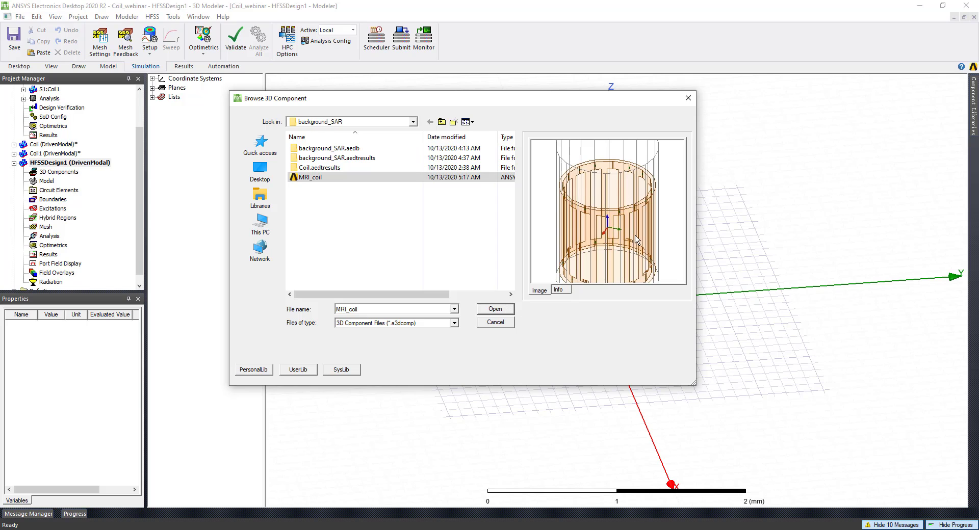
pyautogui.click(501, 311)
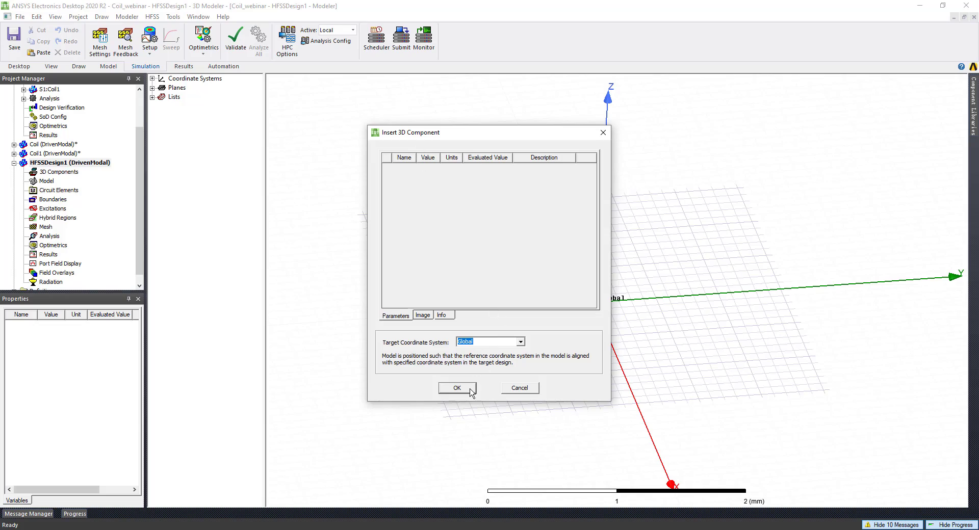
pyautogui.click(457, 388)
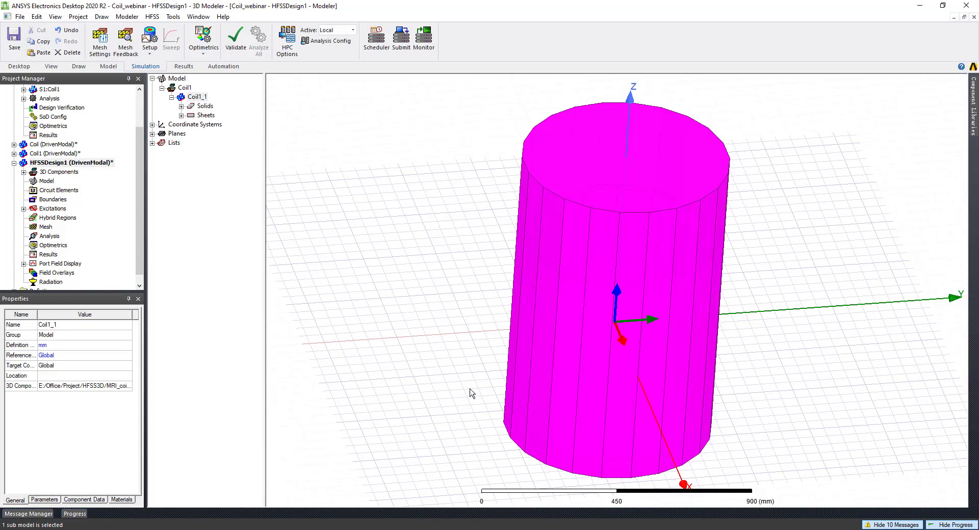
# Inspect the inserted coil component's geometry, its definition properties and its instance under the design's 3D components.
pyautogui.moveTo(610, 364); pyautogui.dragTo(619, 289, button='middle')
pyautogui.click(463, 298)
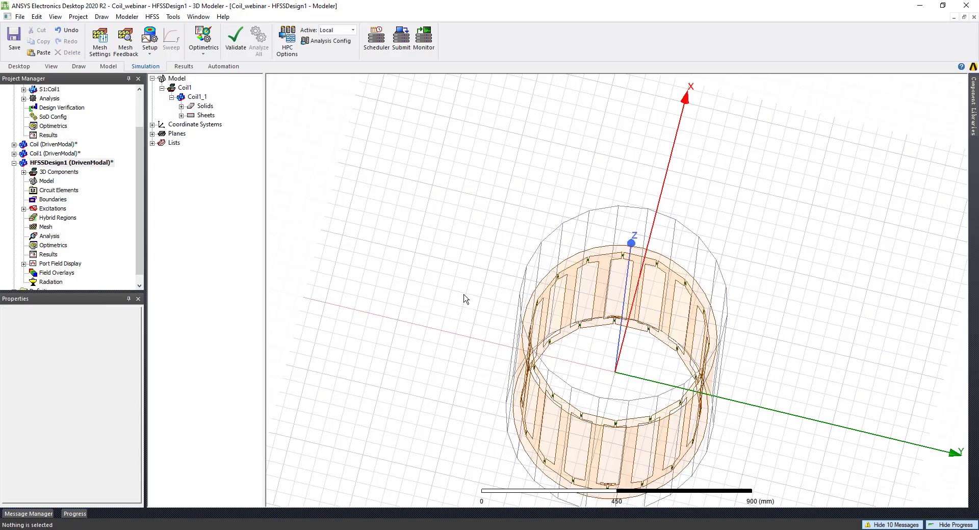
pyautogui.moveTo(629, 388); pyautogui.dragTo(718, 402, button='middle')
pyautogui.click(161, 88)
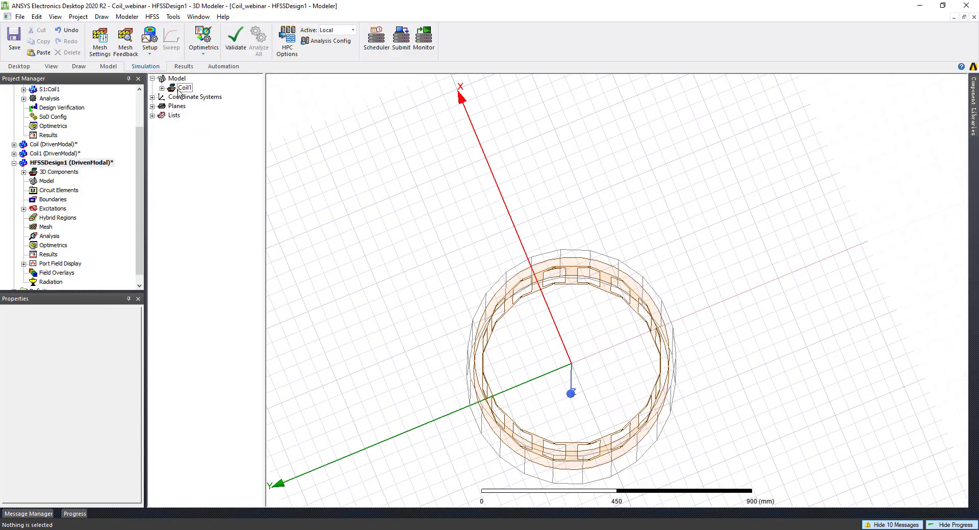
pyautogui.click(185, 88)
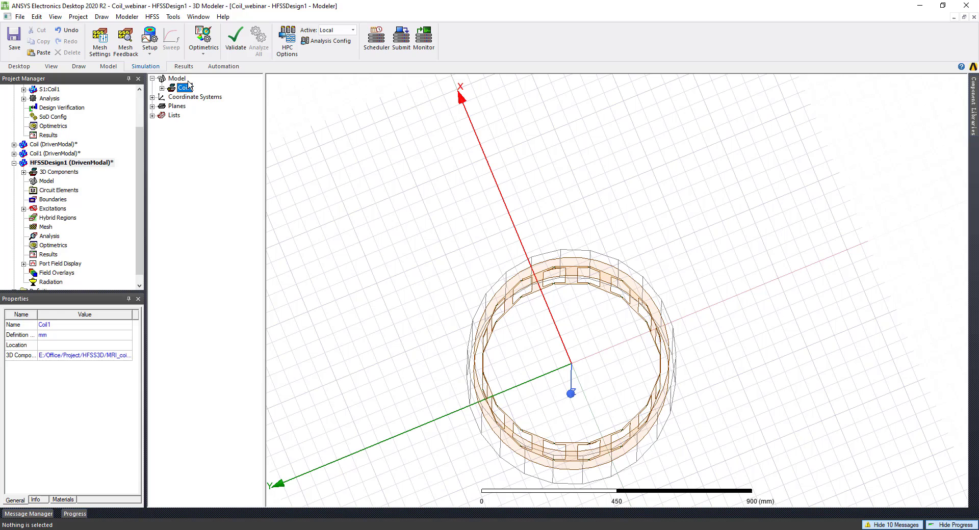
pyautogui.click(24, 173)
pyautogui.click(54, 181)
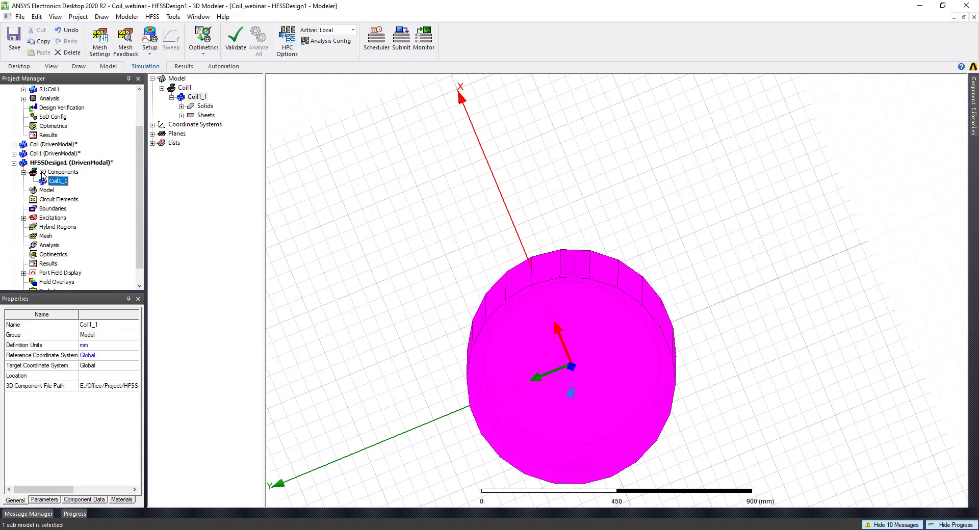
# Examine the excitations and boundaries listed in the new HFSS design.
pyautogui.scroll(2, 21, 151)
pyautogui.click(15, 98)
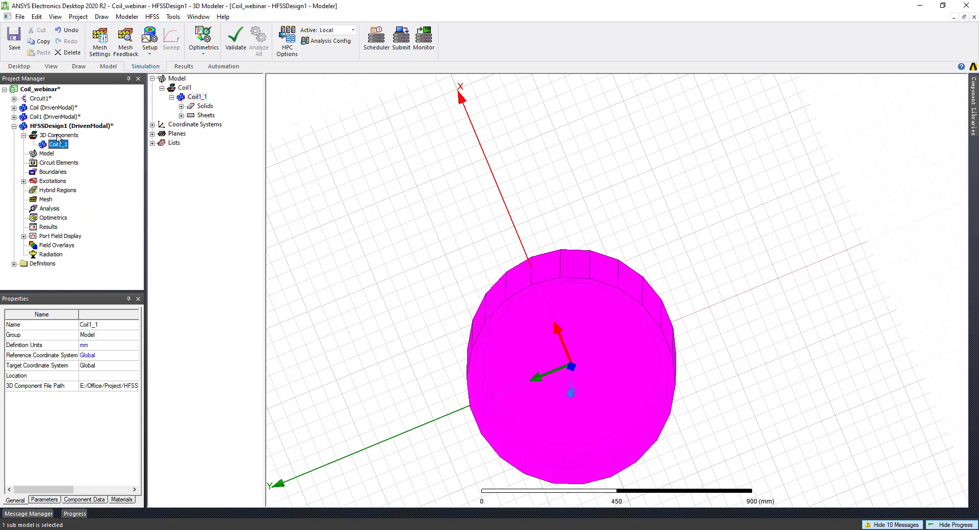
pyautogui.click(70, 127)
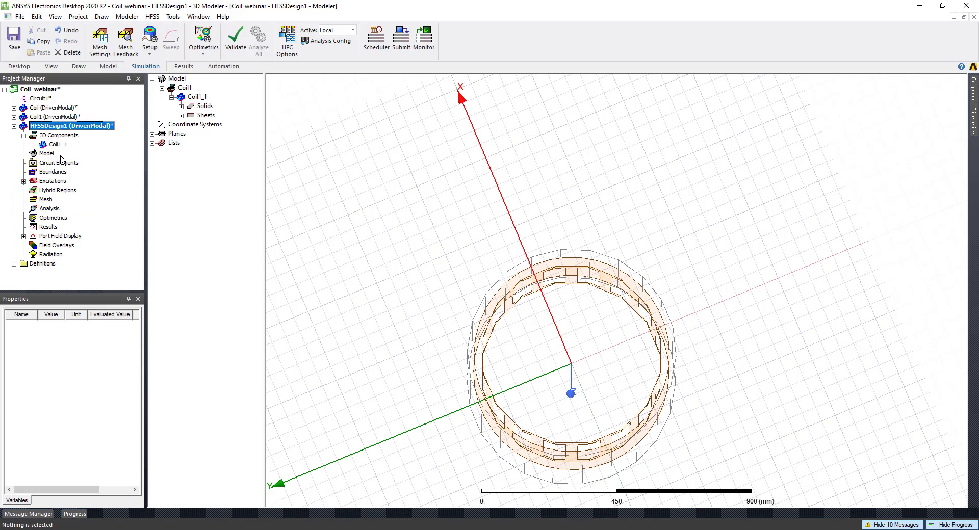
pyautogui.click(24, 181)
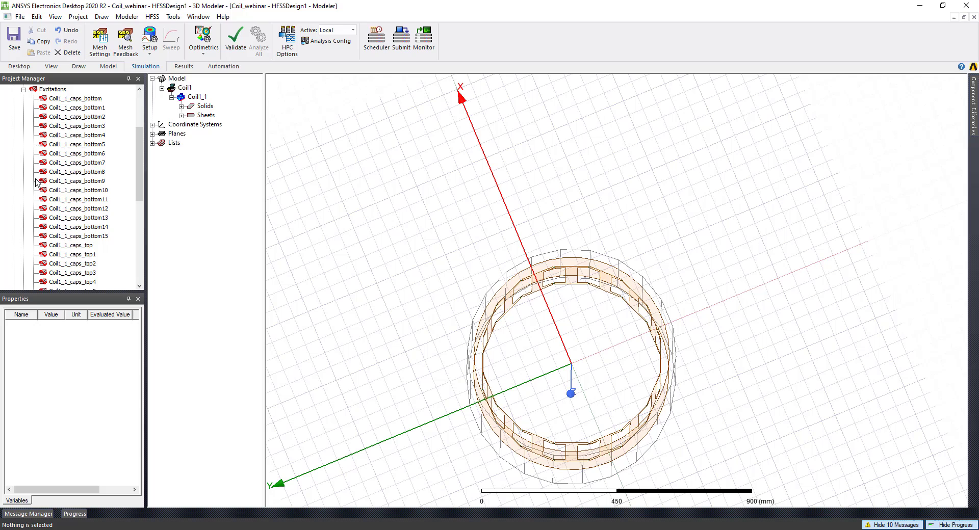
pyautogui.click(23, 89)
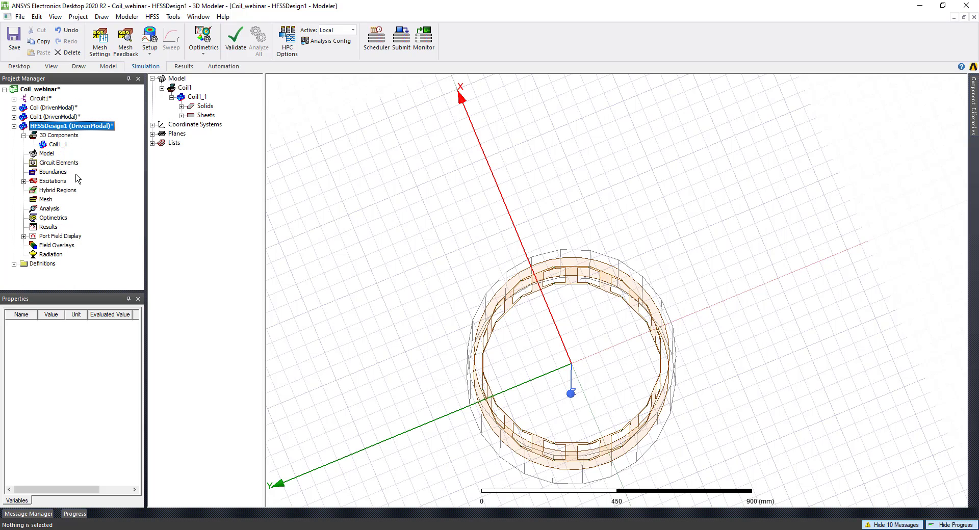
pyautogui.click(53, 172)
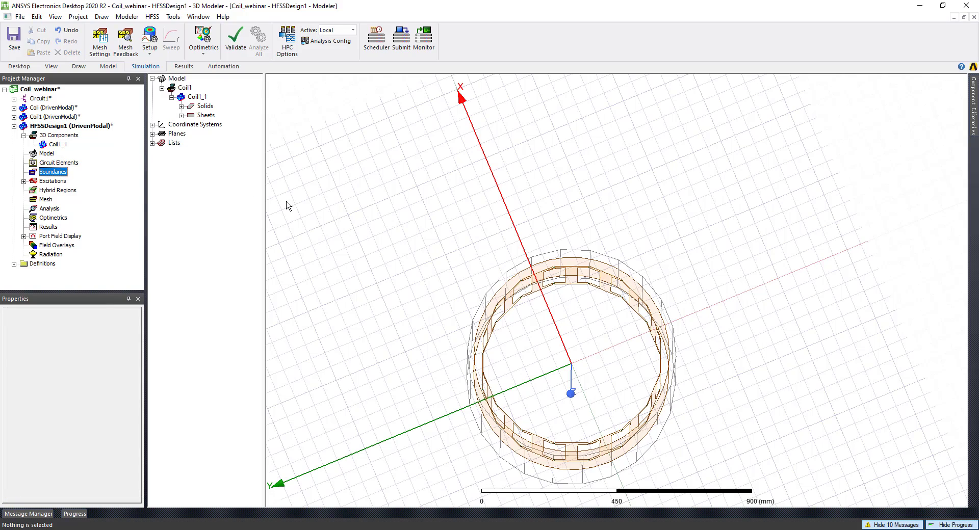
# Insert the Male_Head component from the male Human Body Exteriors library into the HFSS design containing the coil.
pyautogui.keyDown('alt'); pyautogui.moveTo(462, 276); pyautogui.dragTo(632, 277); pyautogui.keyUp('alt')
pyautogui.moveTo(544, 273)
pyautogui.keyDown('alt'); pyautogui.mouseDown()
pyautogui.moveTo(524, 250)
pyautogui.moveTo(517, 263)
pyautogui.moveTo(549, 279)
pyautogui.mouseUp(); pyautogui.keyUp('alt')
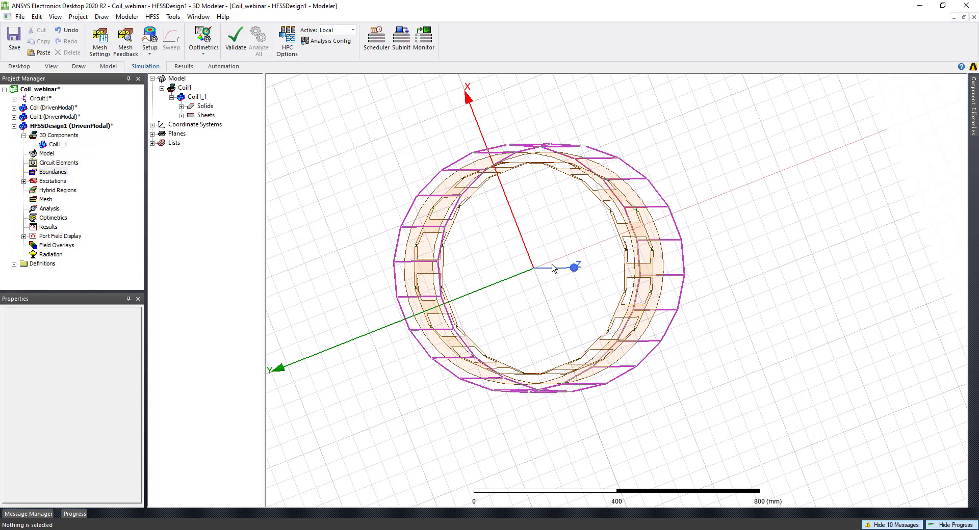
pyautogui.moveTo(975, 118)
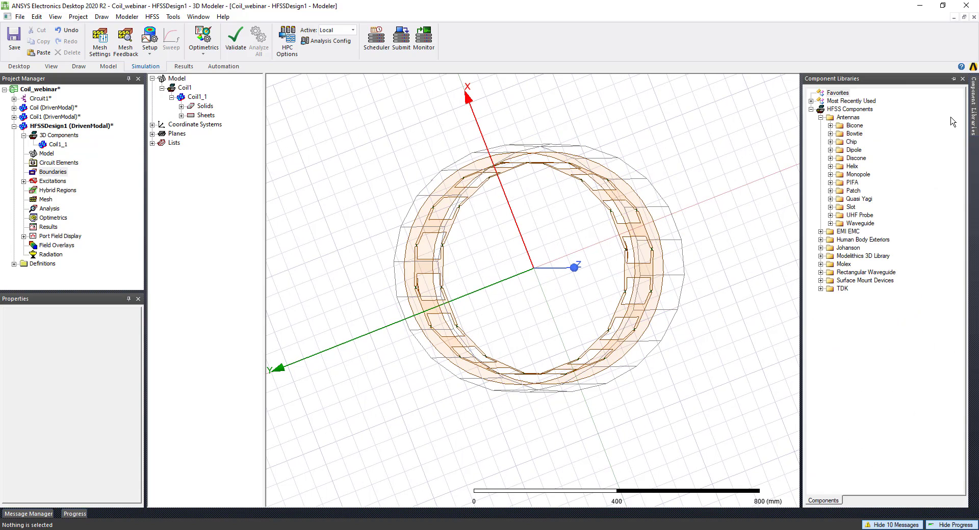
pyautogui.click(820, 240)
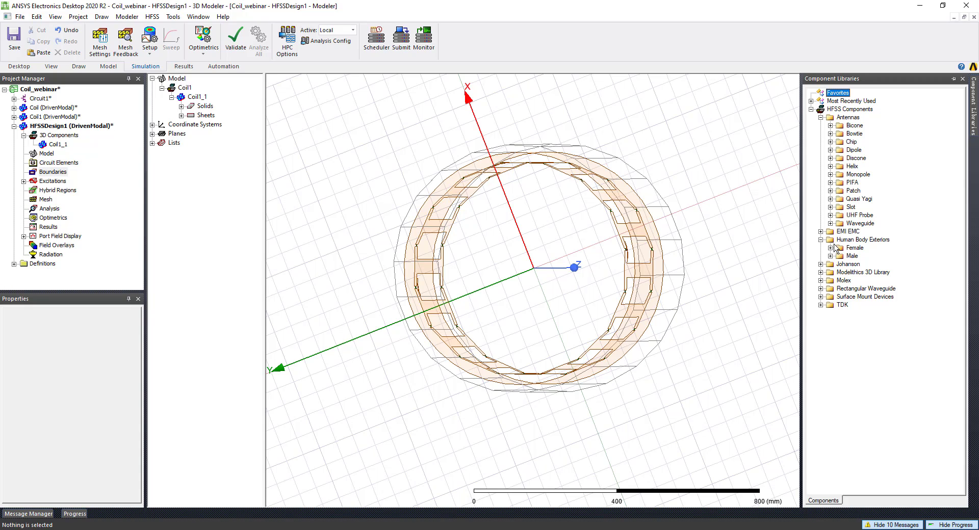
pyautogui.click(830, 256)
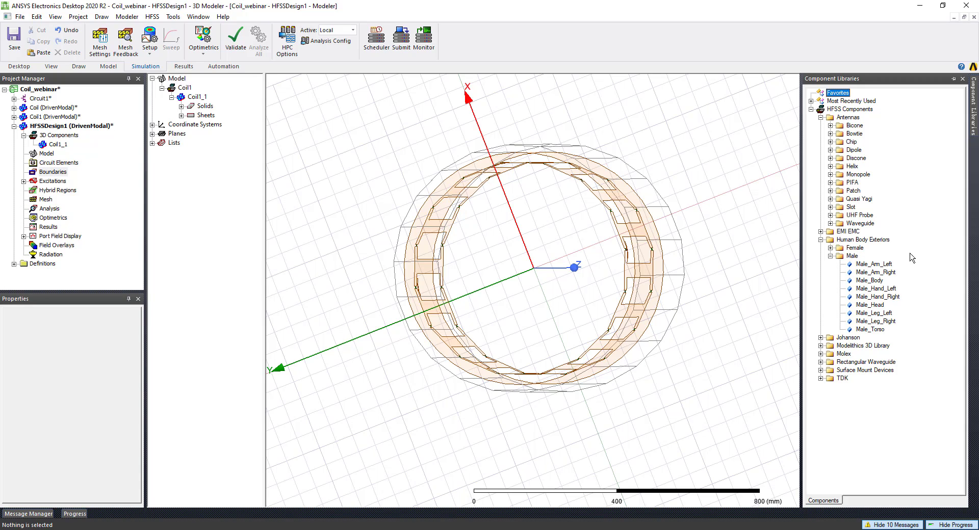
pyautogui.click(880, 273)
pyautogui.click(869, 280)
pyautogui.click(878, 306)
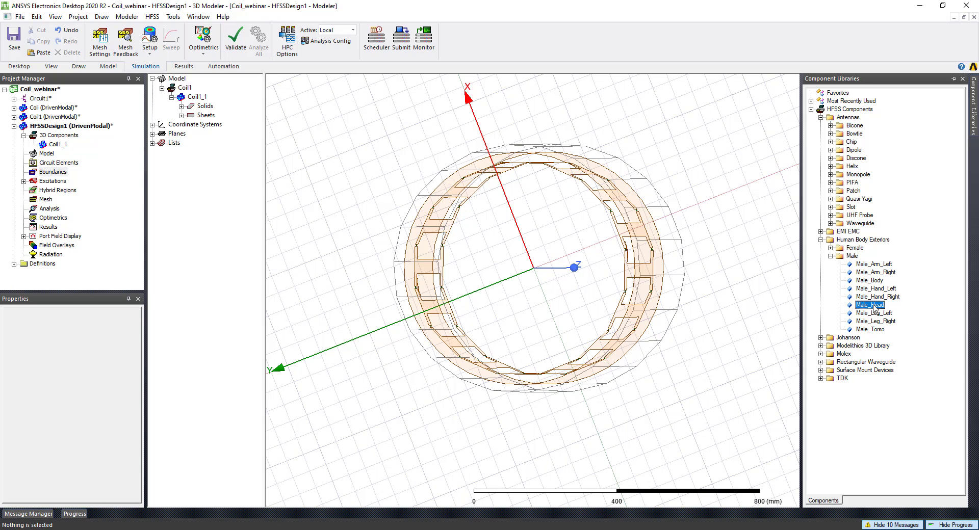
pyautogui.moveTo(874, 306); pyautogui.dragTo(752, 293)
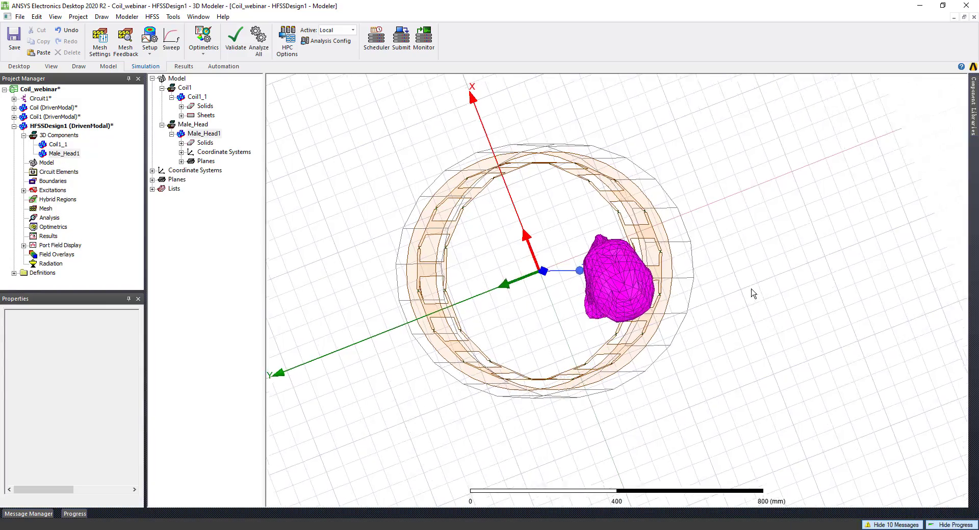
# Inspect the head component's definition, its instance and the properties of its Head solid, including the assigned material.
pyautogui.moveTo(647, 301); pyautogui.dragTo(770, 306, button='middle')
pyautogui.scroll(-4, 733, 326)
pyautogui.click(847, 307)
pyautogui.click(812, 312)
pyautogui.click(863, 336)
pyautogui.click(693, 284)
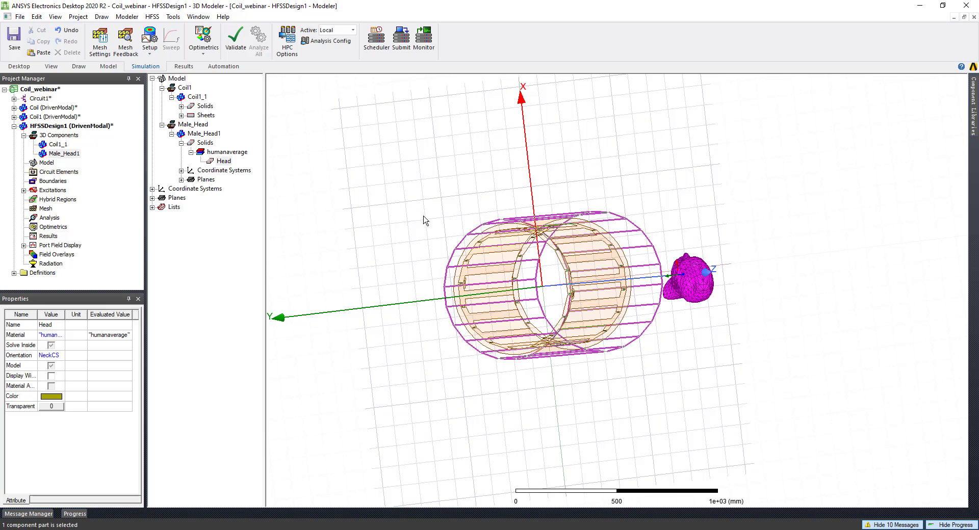
pyautogui.click(195, 126)
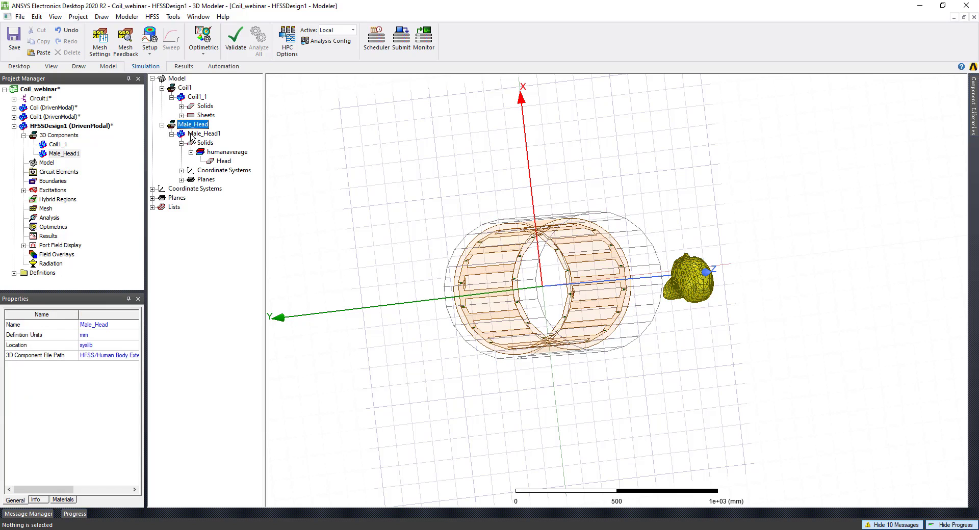
pyautogui.click(202, 133)
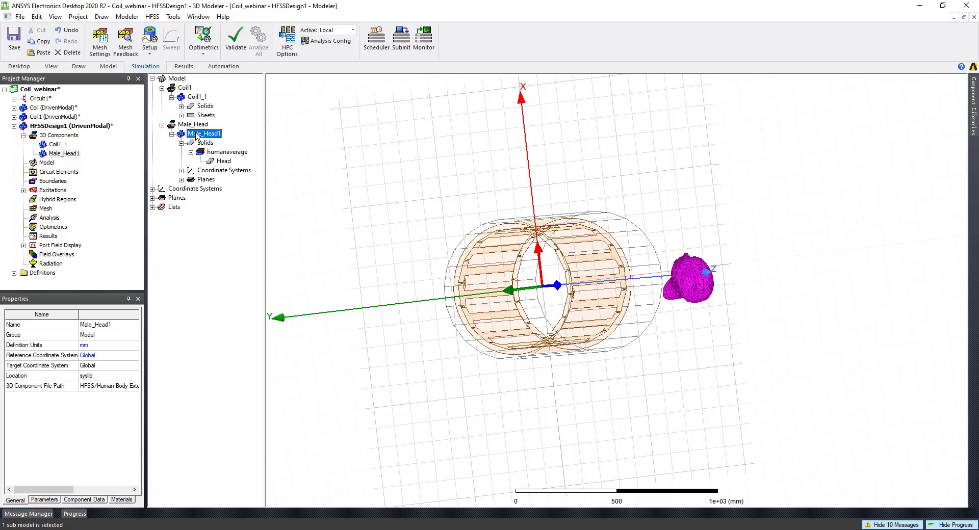
pyautogui.click(226, 161)
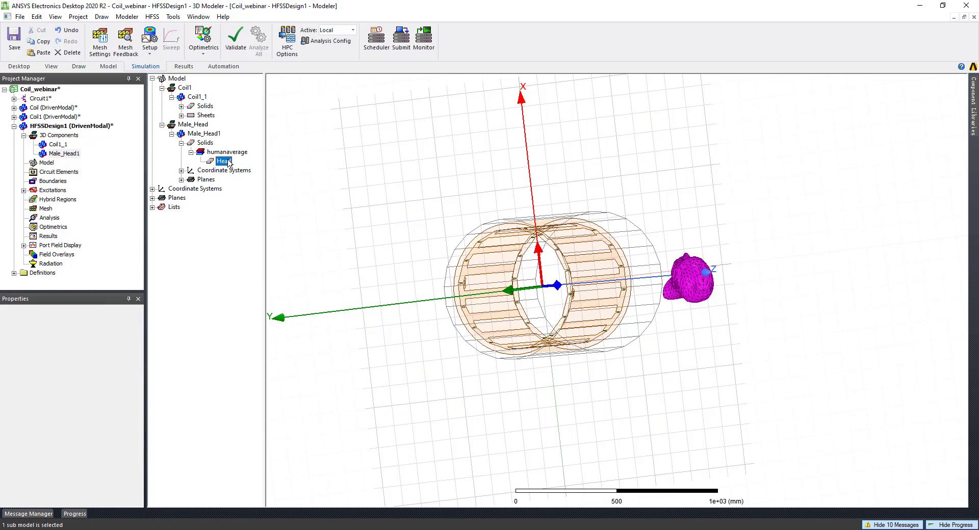
pyautogui.click(207, 152)
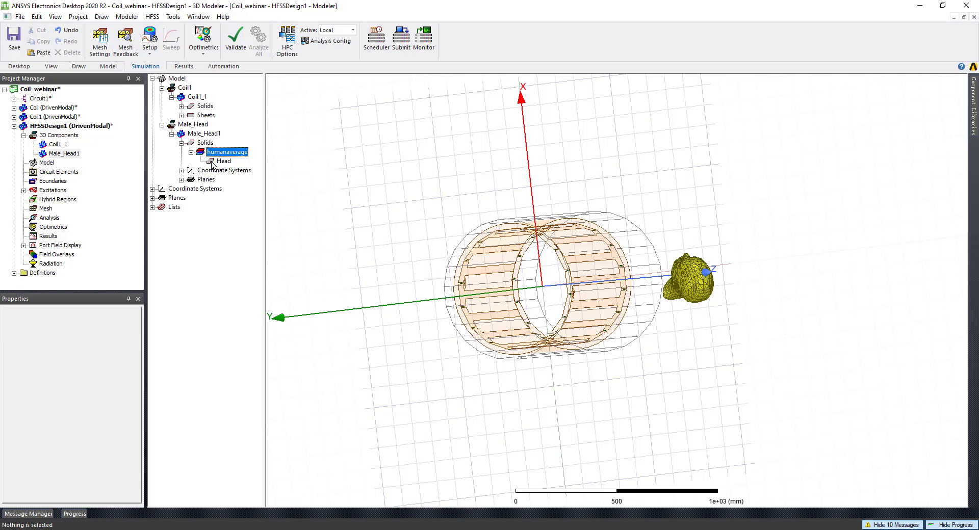
pyautogui.click(222, 161)
# Examine the head's faceted geometry and its position along the Z axis relative to the coil from several angles.
pyautogui.moveTo(586, 251); pyautogui.dragTo(611, 287, button='middle')
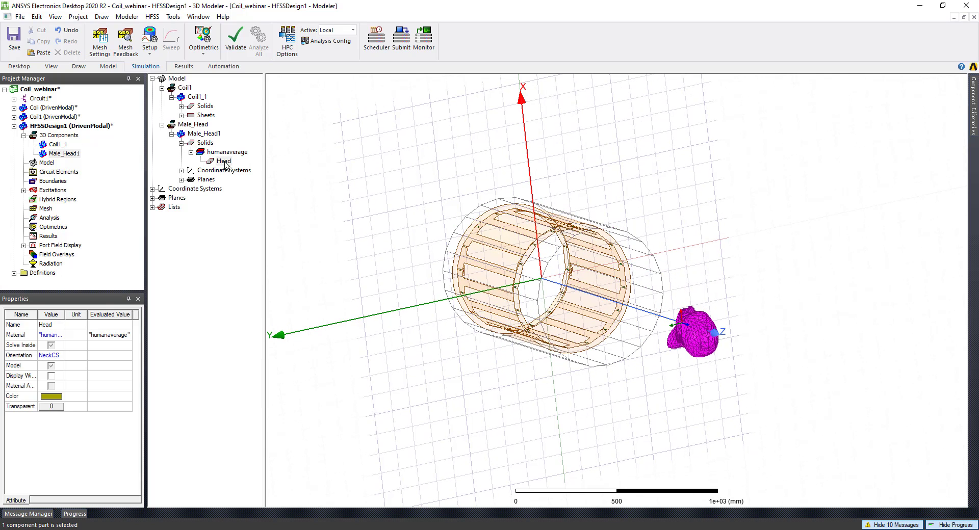
pyautogui.scroll(5, 742, 357)
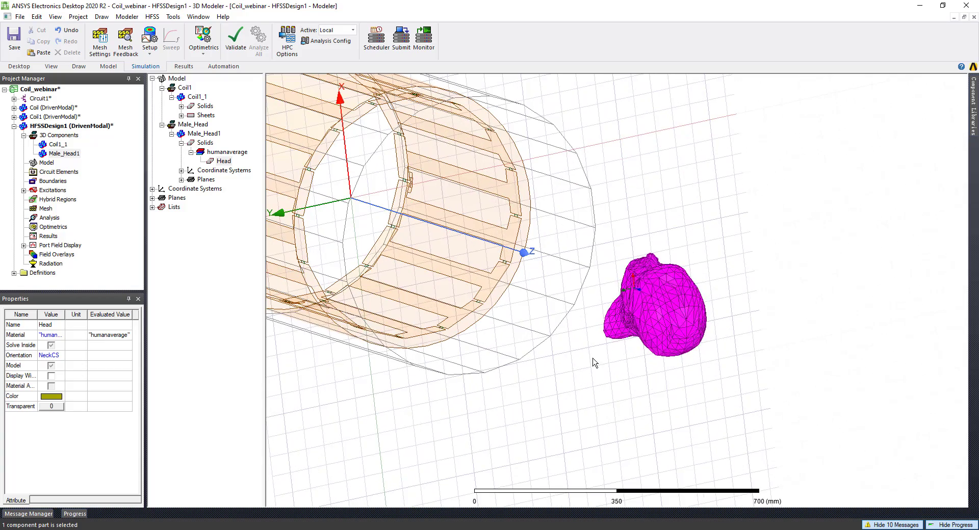
pyautogui.click(592, 359)
pyautogui.moveTo(638, 338); pyautogui.dragTo(649, 330, button='middle')
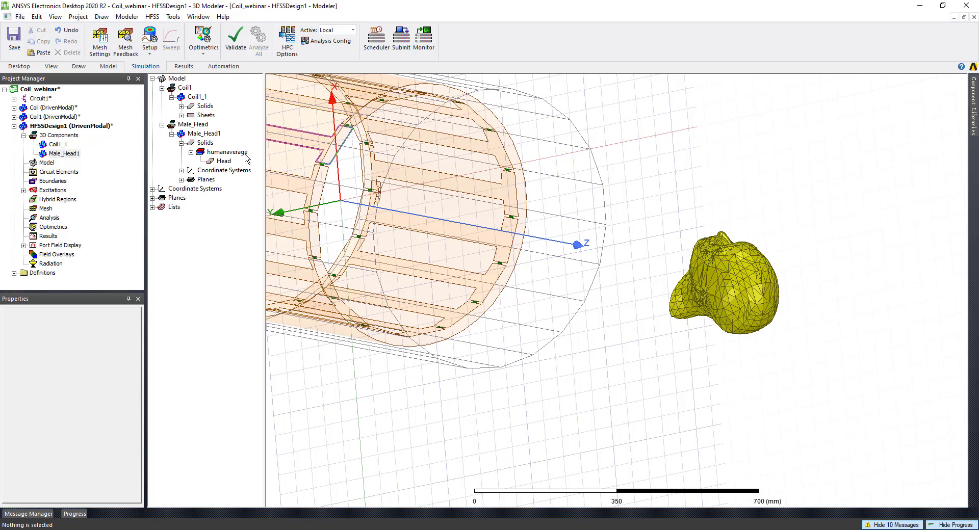
pyautogui.click(696, 300)
pyautogui.moveTo(746, 322); pyautogui.dragTo(765, 321, button='middle')
pyautogui.click(805, 314)
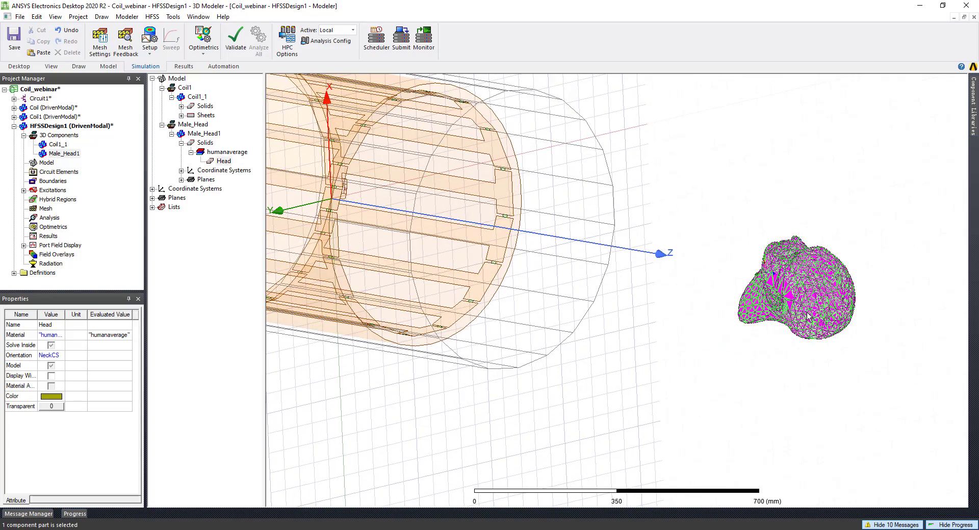
pyautogui.scroll(-11, 514, 300)
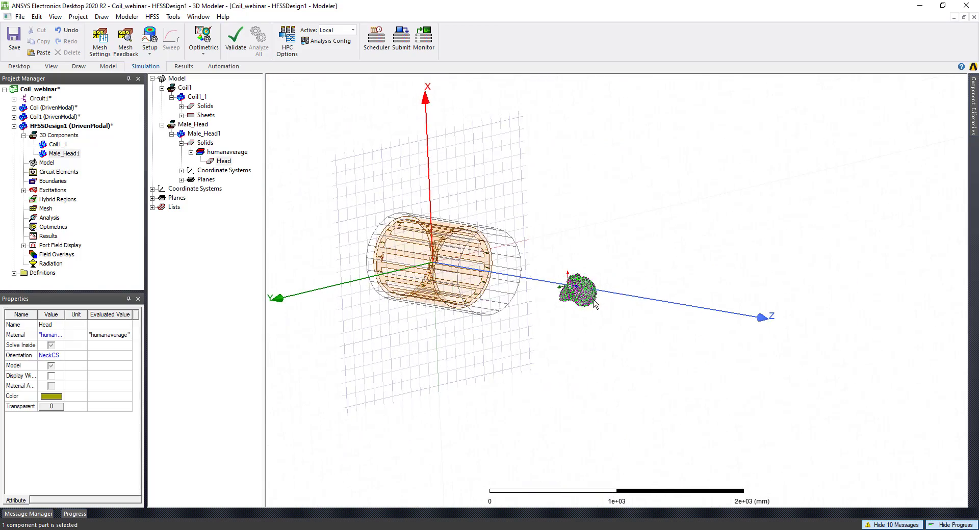
pyautogui.scroll(2, 419, 252)
pyautogui.scroll(5, 419, 252)
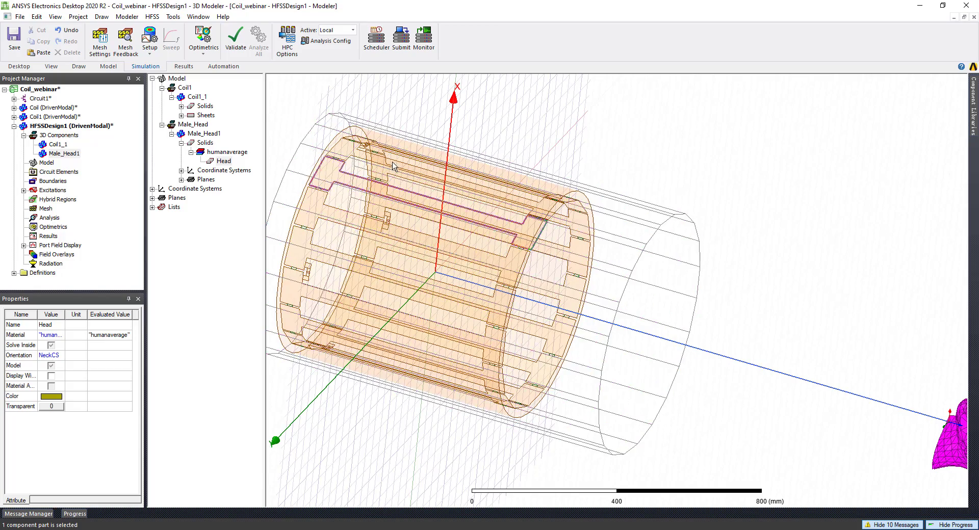
pyautogui.scroll(-2, 688, 345)
pyautogui.scroll(-2, 759, 378)
pyautogui.keyDown('alt'); pyautogui.moveTo(760, 378); pyautogui.dragTo(828, 410); pyautogui.keyUp('alt')
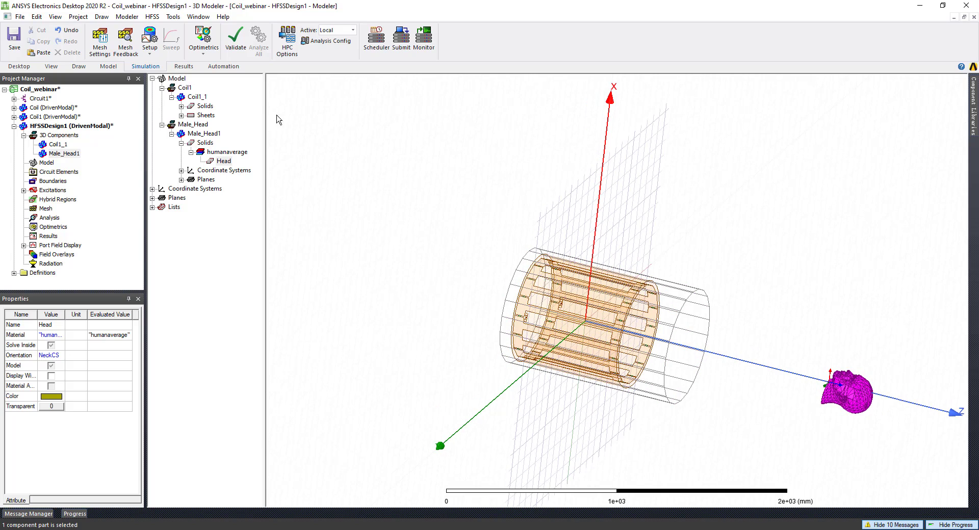
# Move the Male_Head1 component along the Z axis from a reference point at about Z = 1600 mm to near the origin inside the coil.
pyautogui.click(108, 66)
pyautogui.click(76, 66)
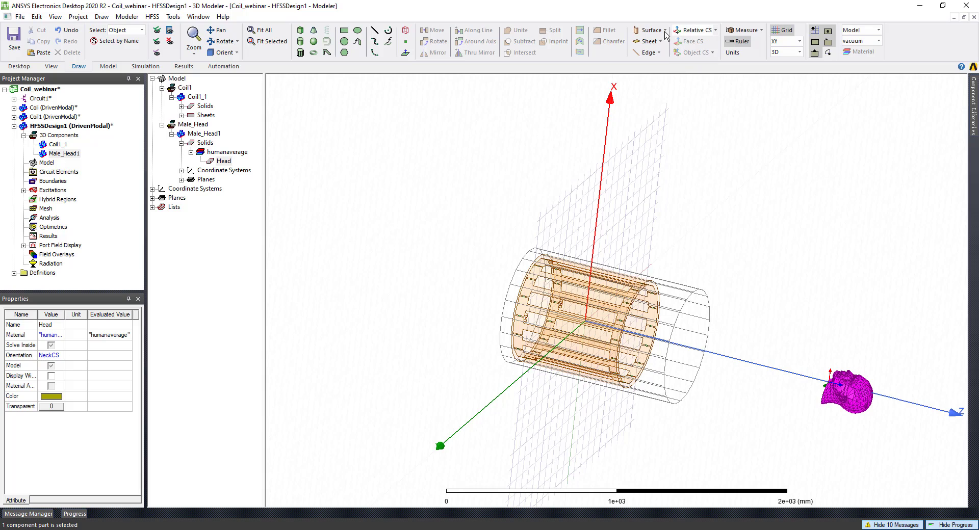
pyautogui.click(223, 159)
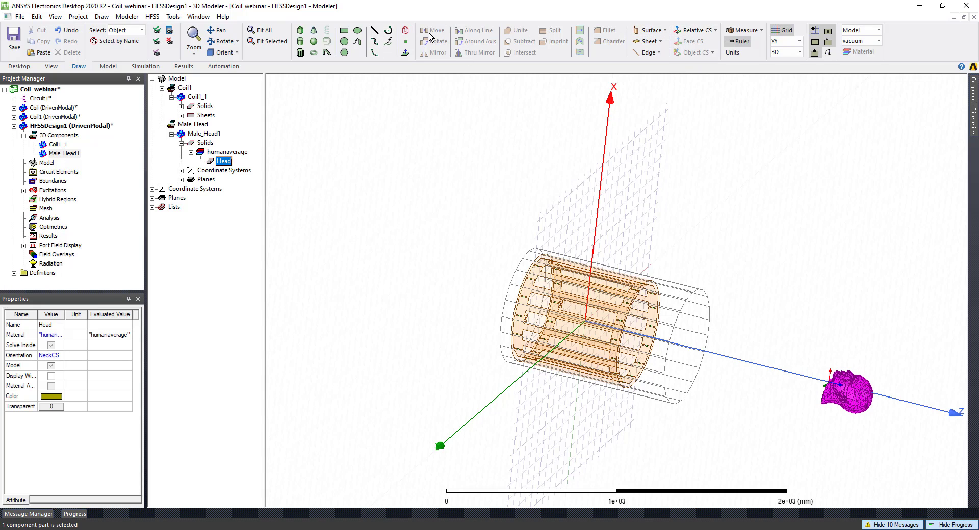
pyautogui.click(224, 170)
pyautogui.click(204, 132)
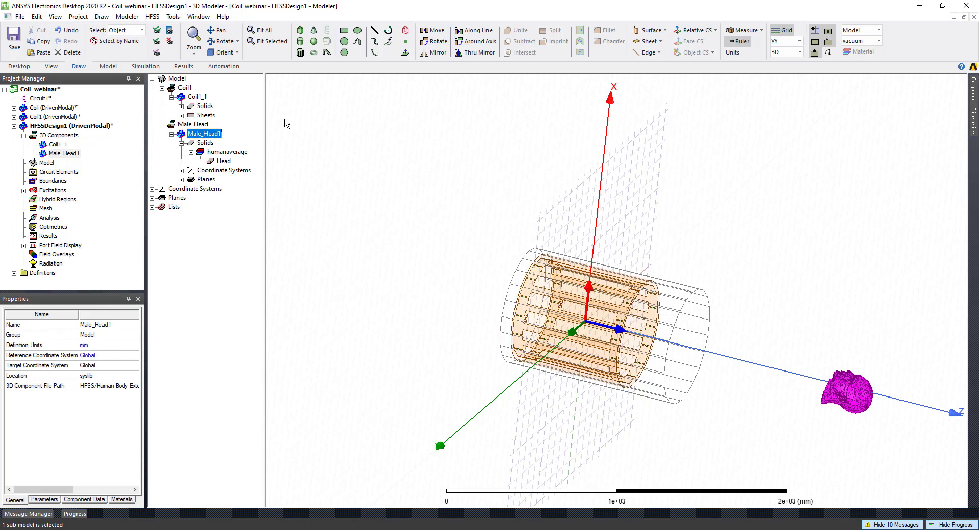
pyautogui.click(433, 30)
pyautogui.scroll(2, 838, 392)
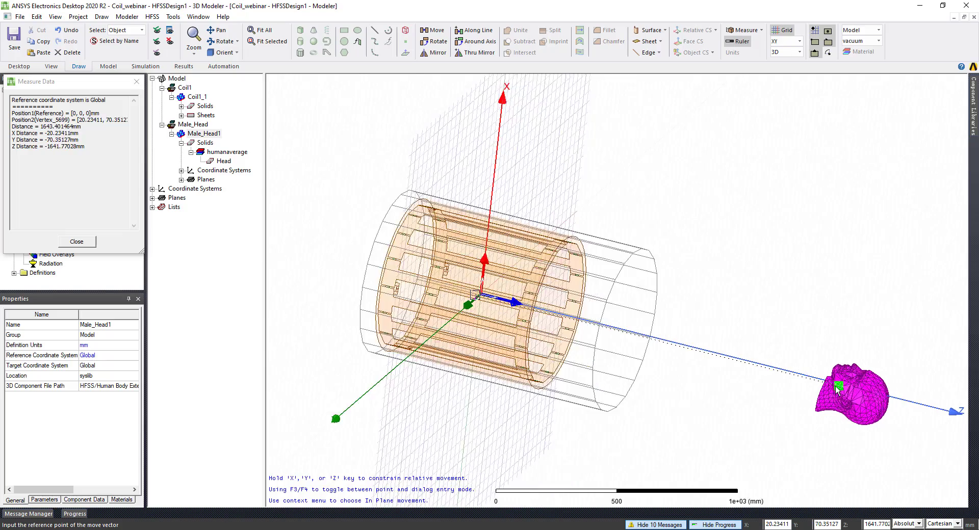
pyautogui.scroll(3, 838, 391)
pyautogui.scroll(2, 824, 393)
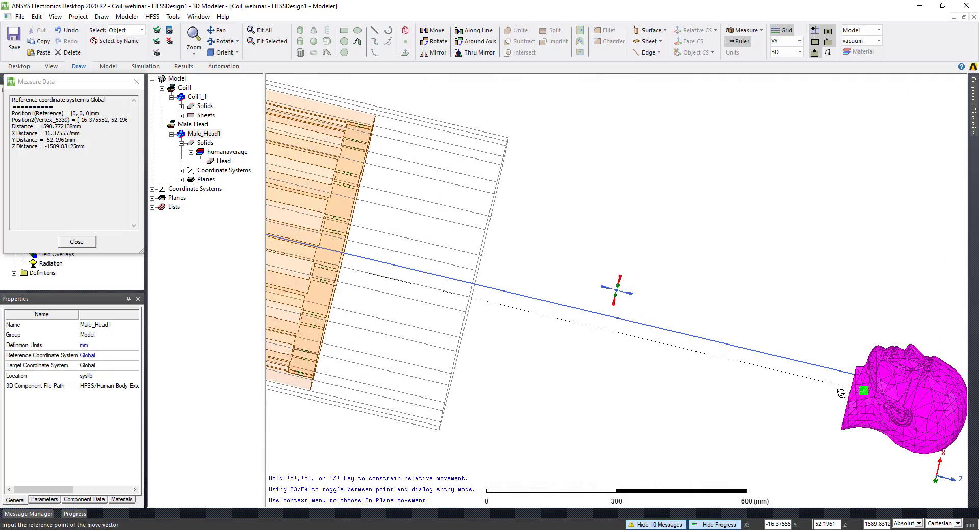
pyautogui.scroll(1, 825, 385)
pyautogui.scroll(-3, 824, 385)
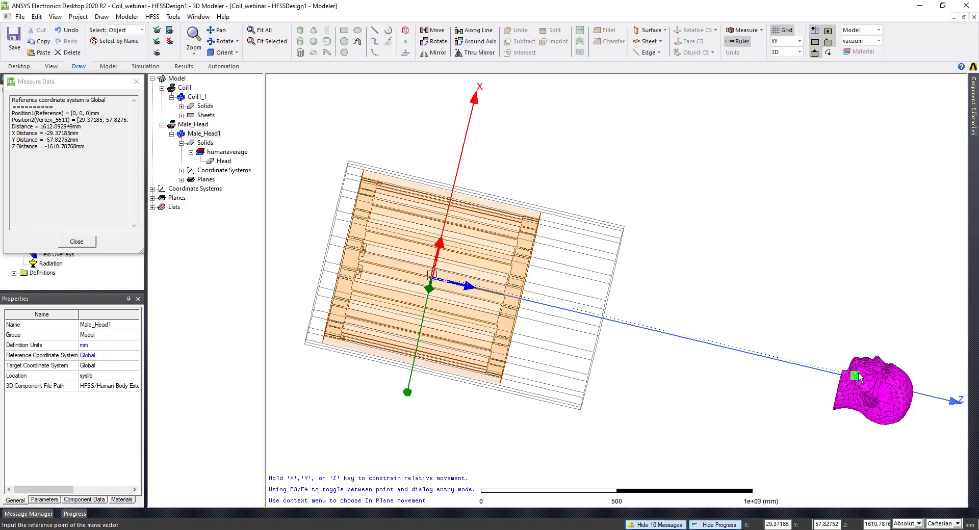
pyautogui.keyDown('alt'); pyautogui.moveTo(838, 383); pyautogui.dragTo(758, 417); pyautogui.keyUp('alt')
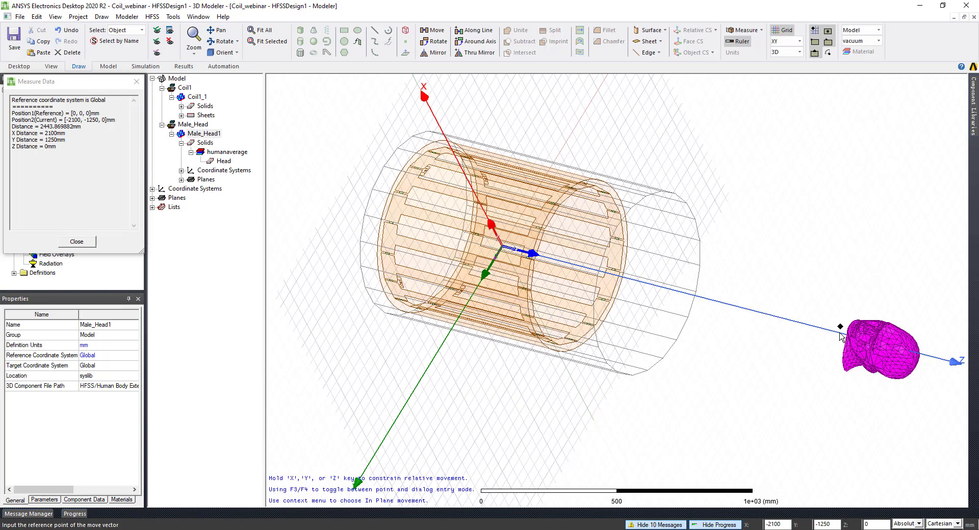
pyautogui.scroll(2, 818, 338)
pyautogui.scroll(1, 818, 338)
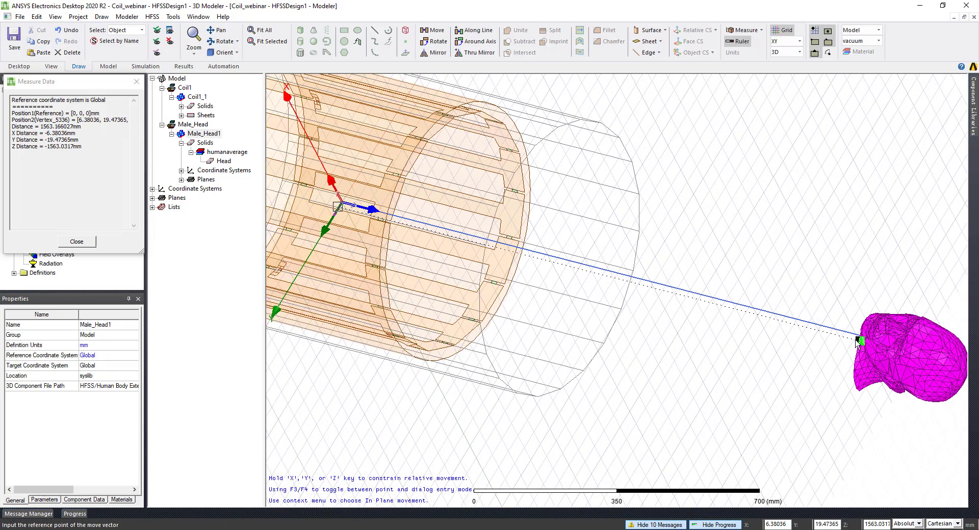
pyautogui.scroll(1, 336, 206)
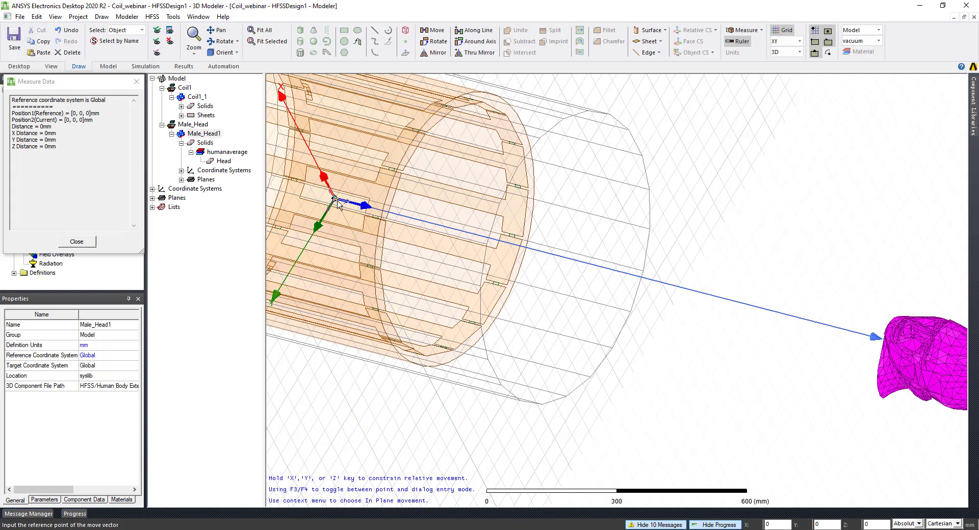
pyautogui.scroll(-2, 338, 205)
pyautogui.press('z')
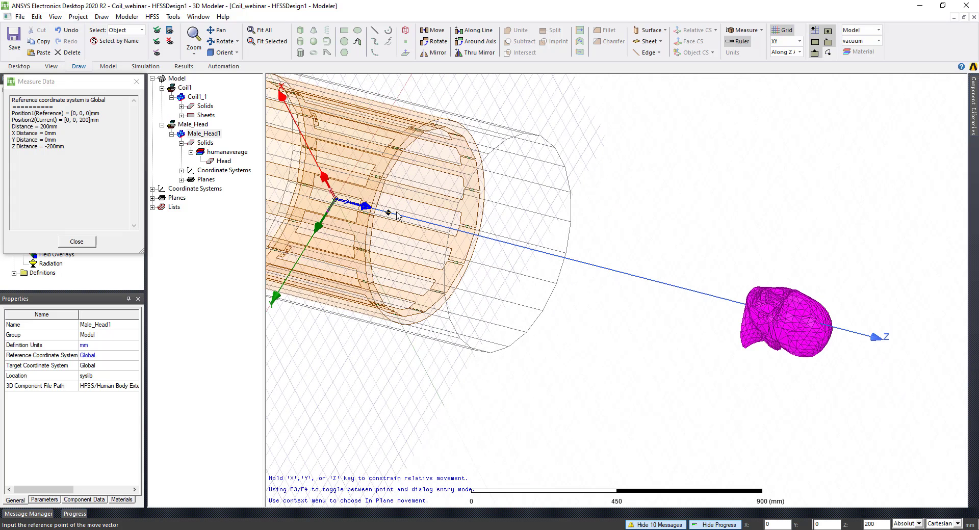
pyautogui.click(741, 309)
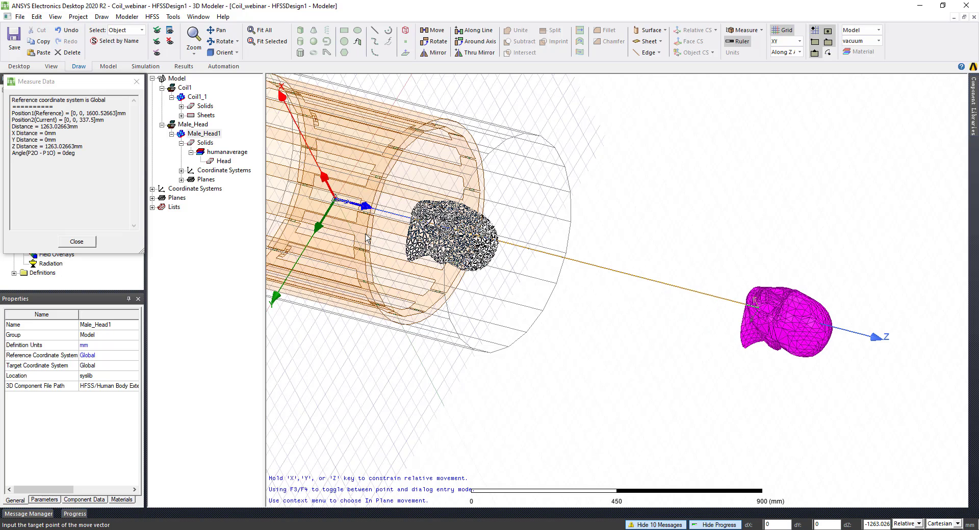
pyautogui.click(329, 209)
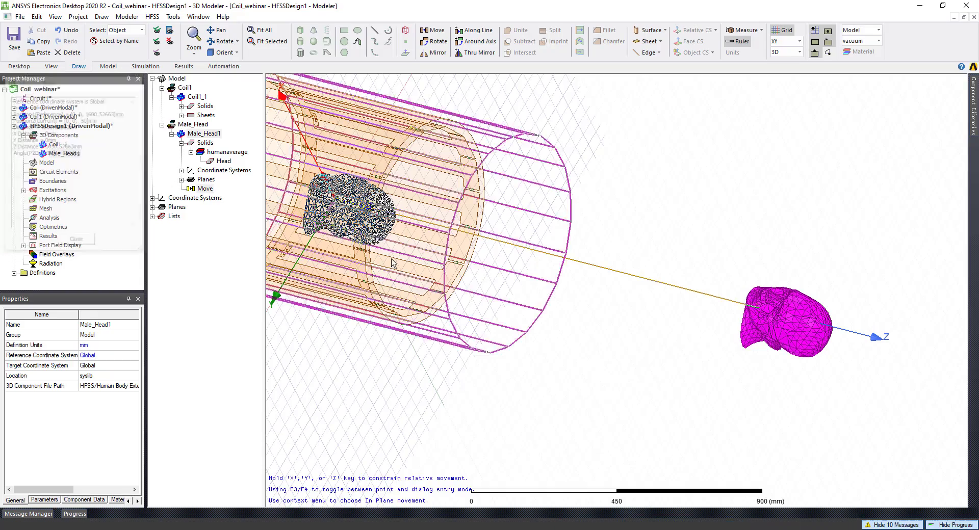
# Check the head's placement and orientation inside the coil from several viewing angles.
pyautogui.moveTo(336, 293); pyautogui.dragTo(442, 291, button='middle')
pyautogui.click(475, 382)
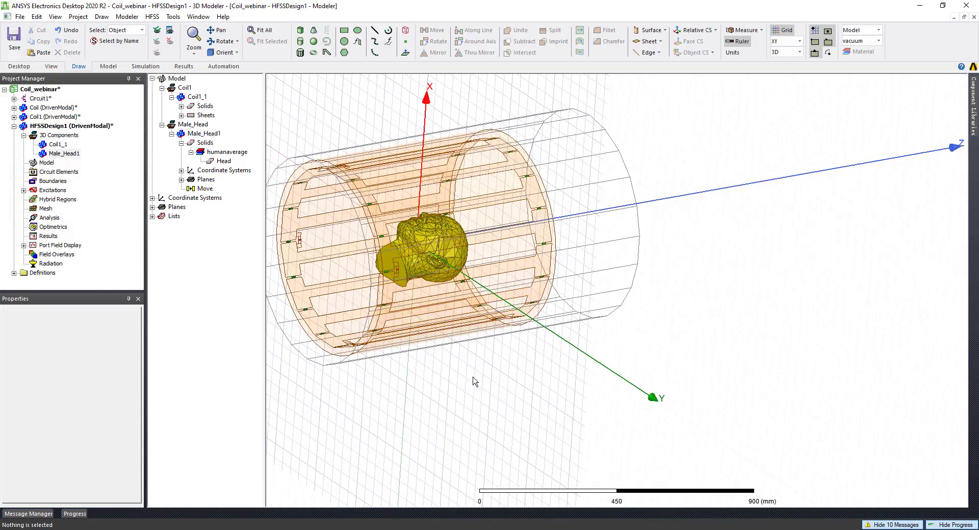
pyautogui.moveTo(437, 386); pyautogui.dragTo(478, 425, button='middle')
pyautogui.scroll(-2, 478, 423)
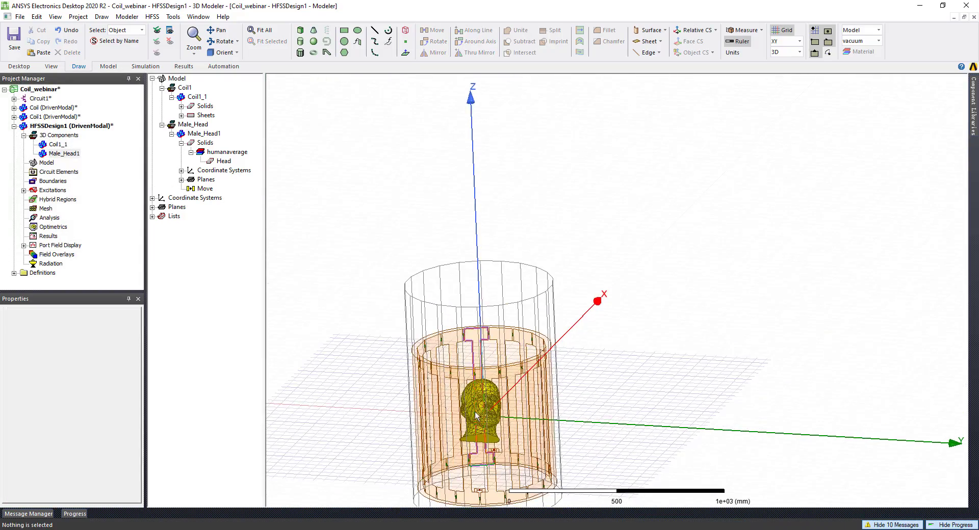
pyautogui.scroll(2, 477, 422)
pyautogui.keyDown('shift'); pyautogui.moveTo(484, 423); pyautogui.dragTo(497, 181); pyautogui.keyUp('shift')
pyautogui.moveTo(488, 221); pyautogui.dragTo(492, 278, button='middle')
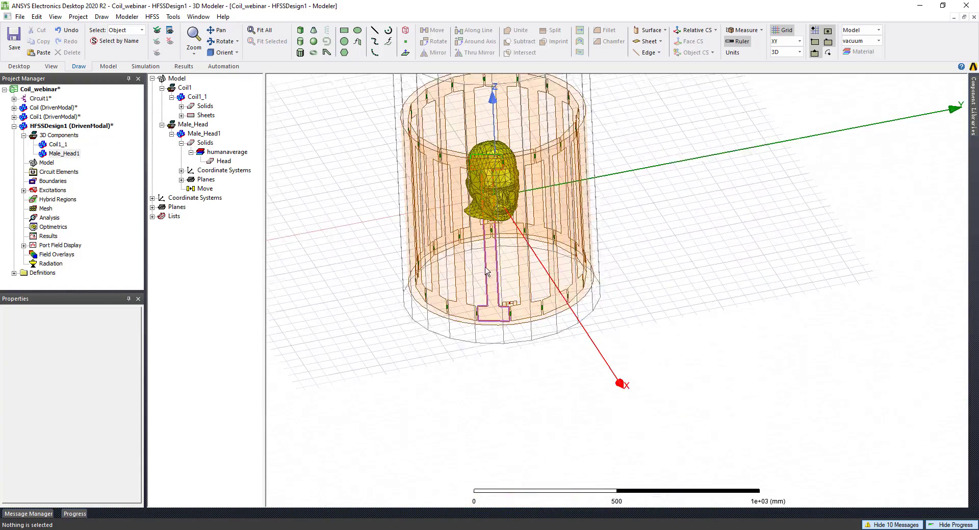
pyautogui.scroll(1, 502, 285)
pyautogui.moveTo(556, 329); pyautogui.dragTo(558, 382, button='middle')
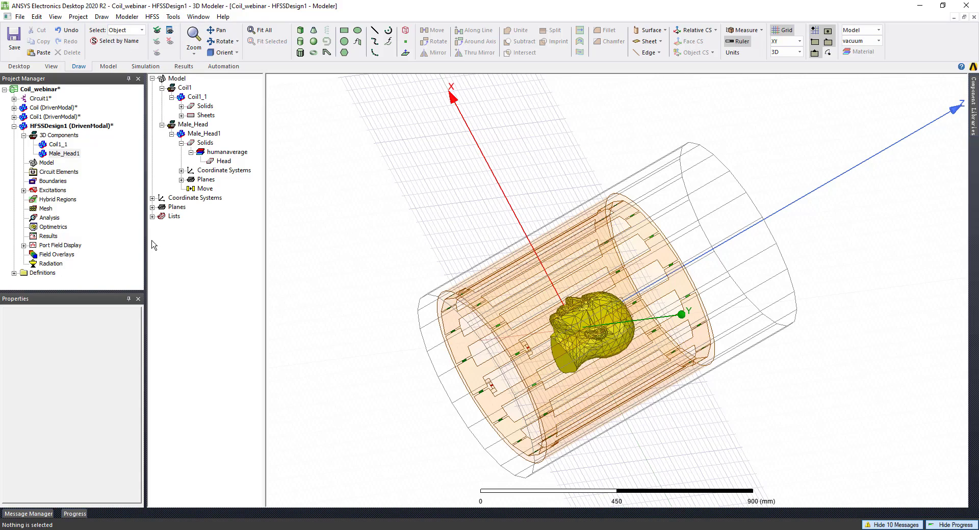
pyautogui.scroll(-1, 530, 352)
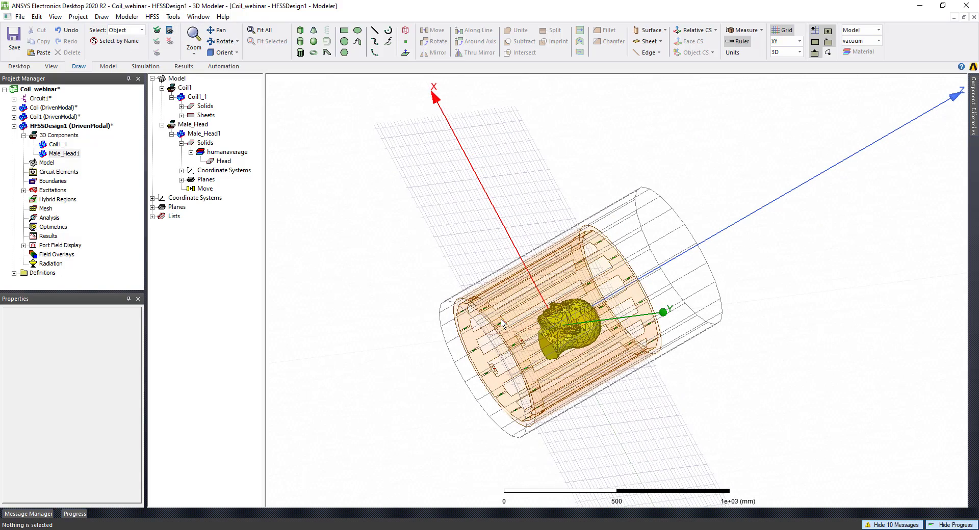
# Turn the model upright and examine how the head sits inside the coil.
pyautogui.scroll(-1, 561, 363)
pyautogui.keyDown('alt'); pyautogui.moveTo(564, 365); pyautogui.dragTo(551, 274); pyautogui.keyUp('alt')
pyautogui.scroll(1, 550, 274)
pyautogui.scroll(-2, 549, 271)
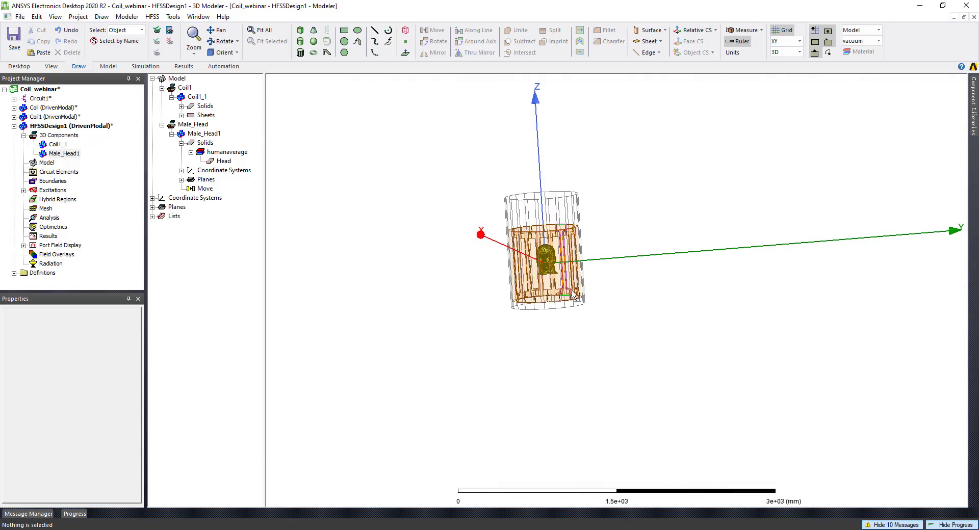
pyautogui.scroll(4, 534, 234)
pyautogui.scroll(3, 533, 226)
pyautogui.scroll(-3, 531, 230)
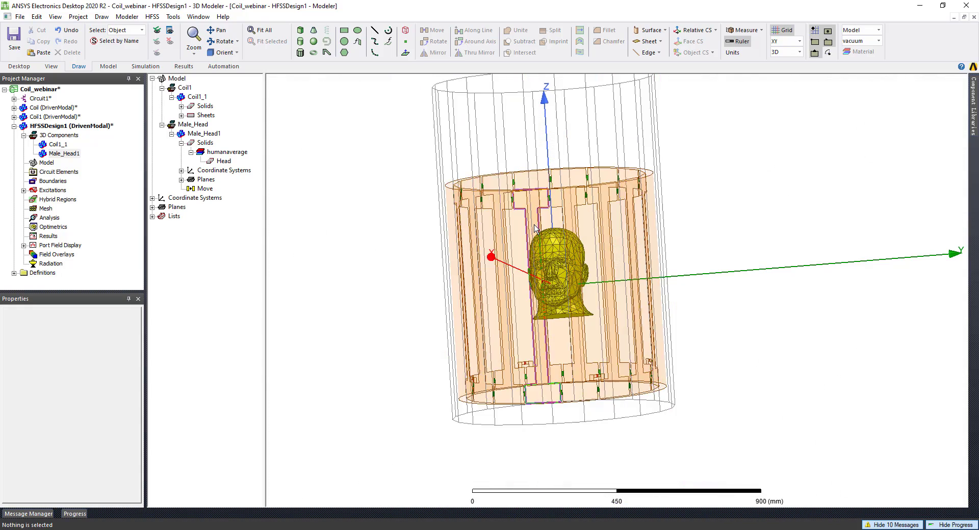
# Create an open region around the model with an operating frequency of 63.8 MHz and a Radiation boundary.
pyautogui.rightClick(47, 163)
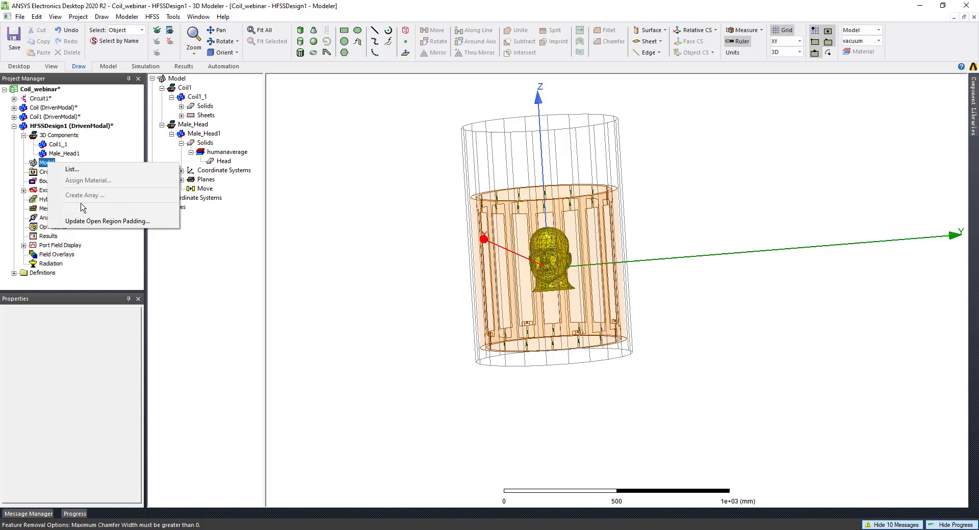
pyautogui.click(39, 163)
pyautogui.scroll(2, 503, 286)
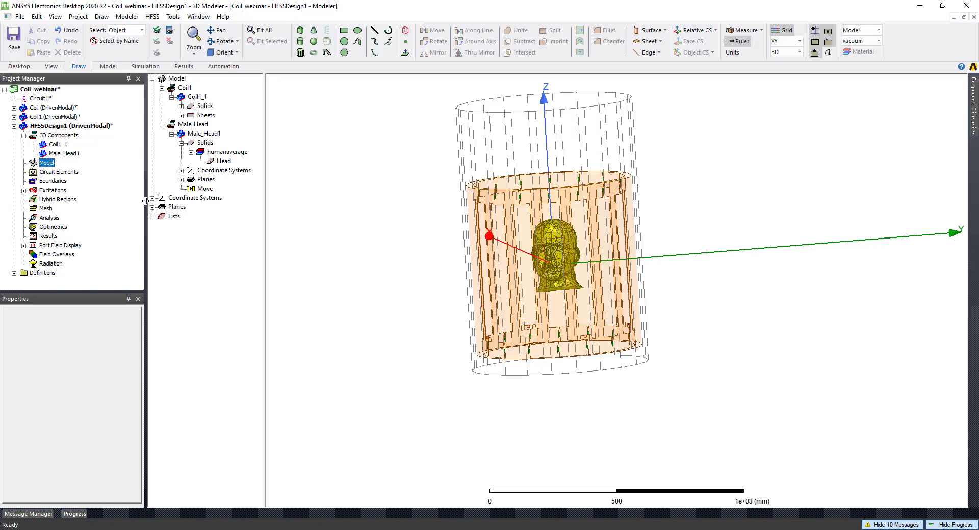
pyautogui.rightClick(47, 164)
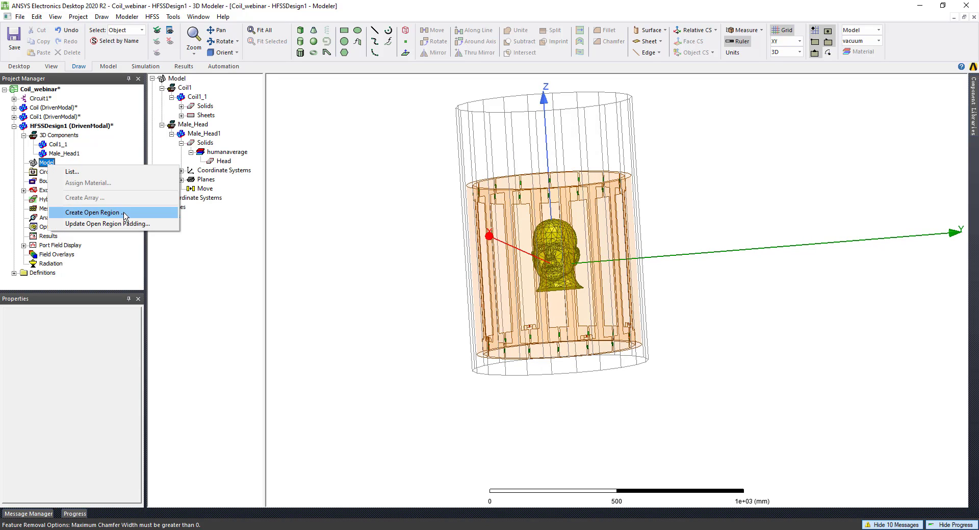
pyautogui.click(128, 217)
pyautogui.click(502, 215)
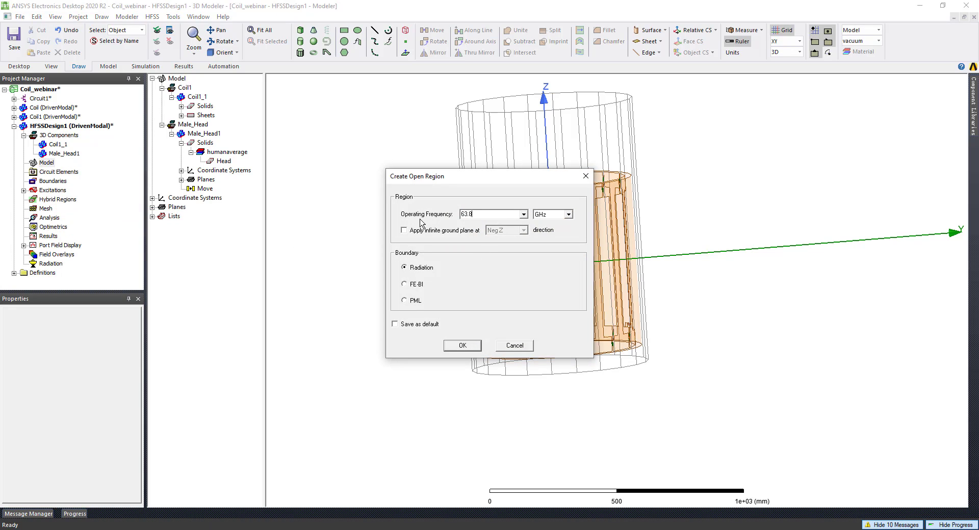
pyautogui.click(568, 214)
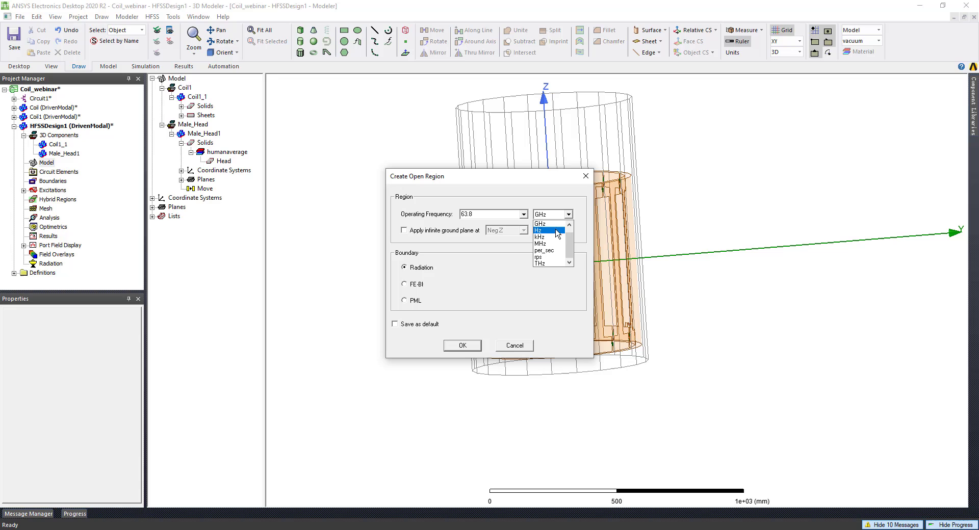
pyautogui.click(546, 246)
pyautogui.click(462, 345)
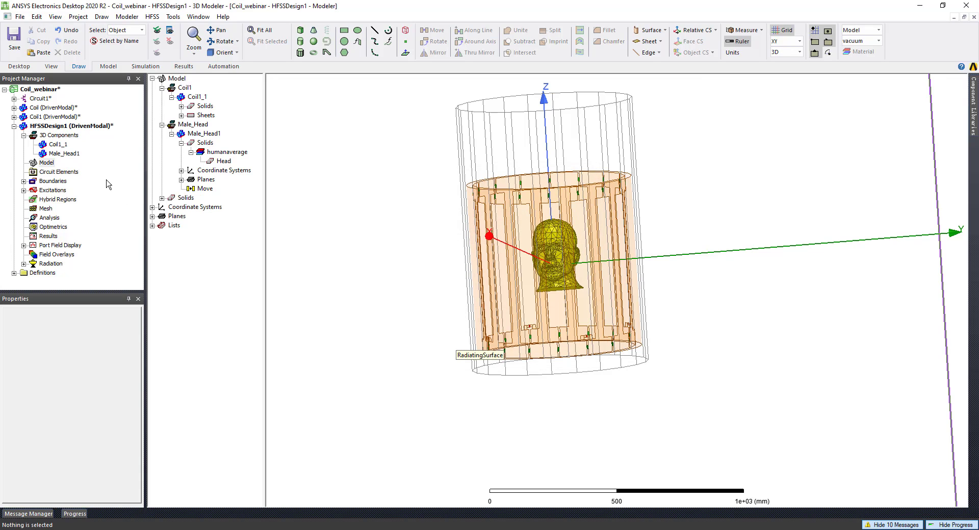
# Fit the RadiatingSurface box in the view and hide it so the coil and head can be seen.
pyautogui.click(787, 405)
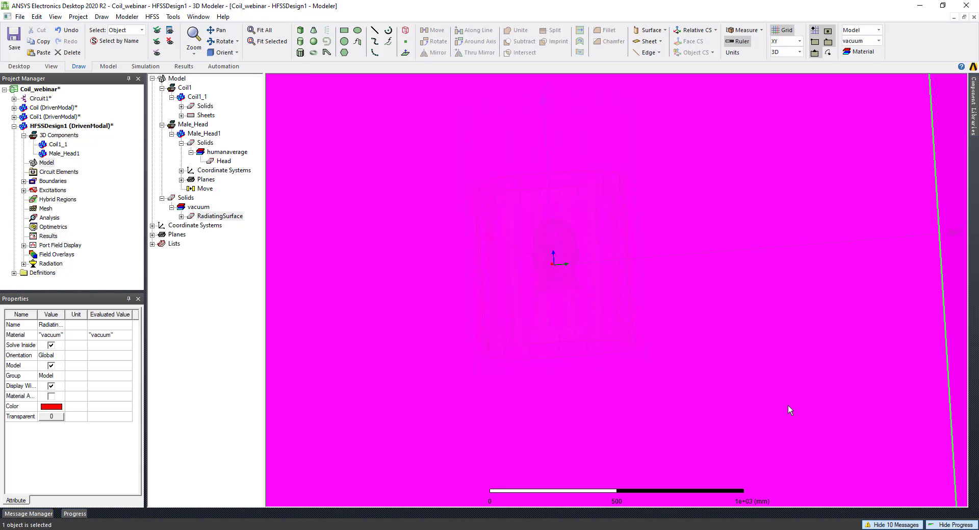
pyautogui.scroll(-4, 784, 410)
pyautogui.scroll(-4, 780, 409)
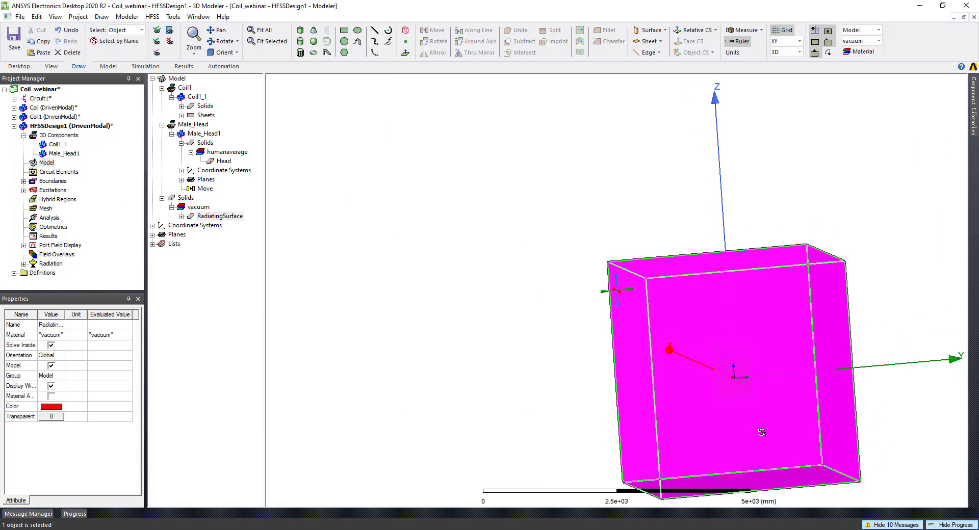
pyautogui.hotkey('ctrl', 'd')
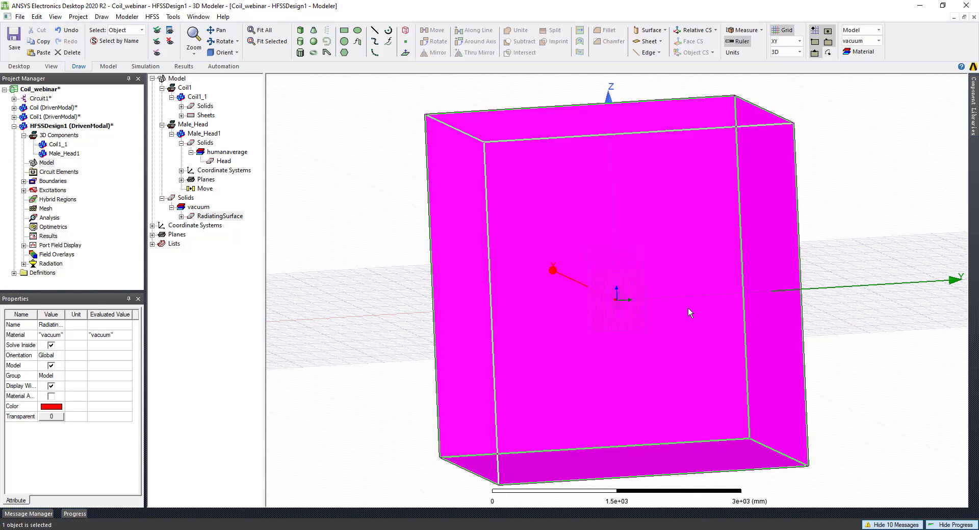
pyautogui.hotkey('ctrl', 'h')
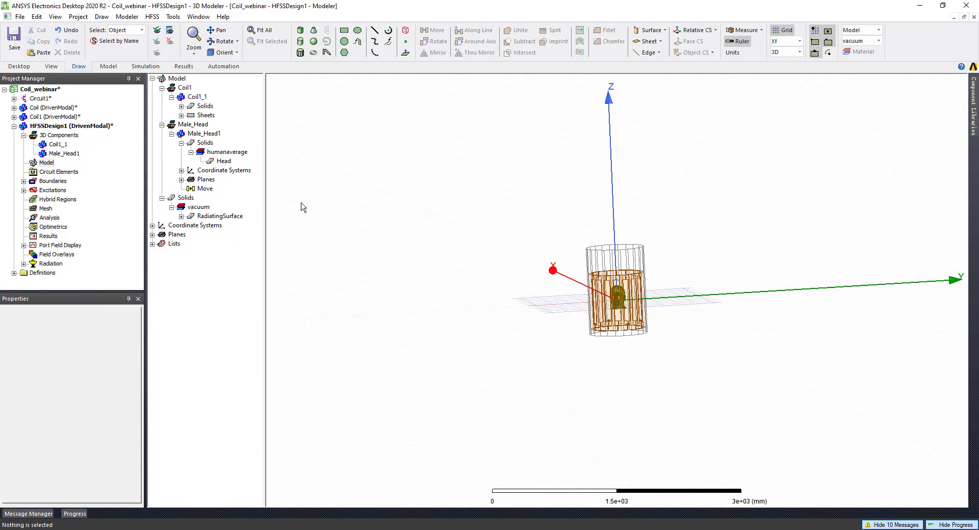
# Review the boundaries and the coil's excitations in HFSSDesign1.
pyautogui.click(24, 182)
pyautogui.click(23, 181)
pyautogui.click(24, 191)
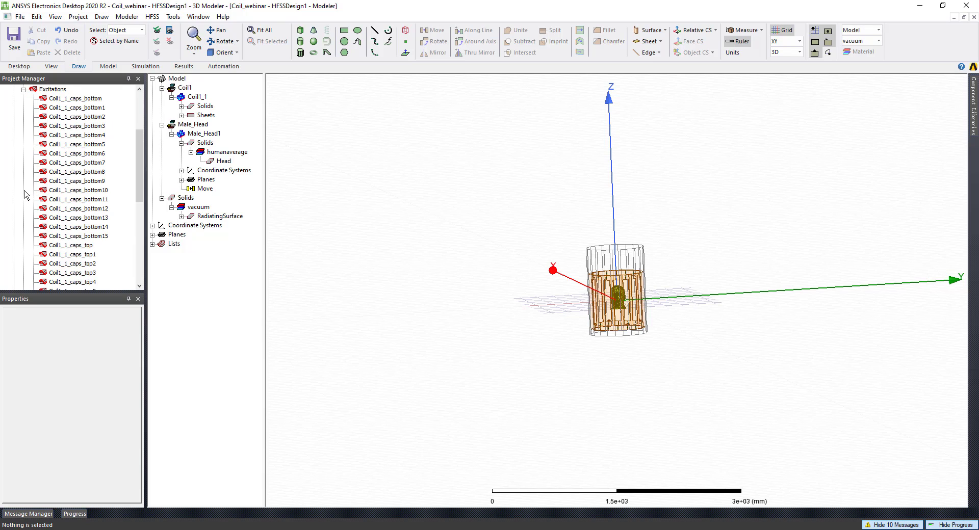
pyautogui.click(23, 90)
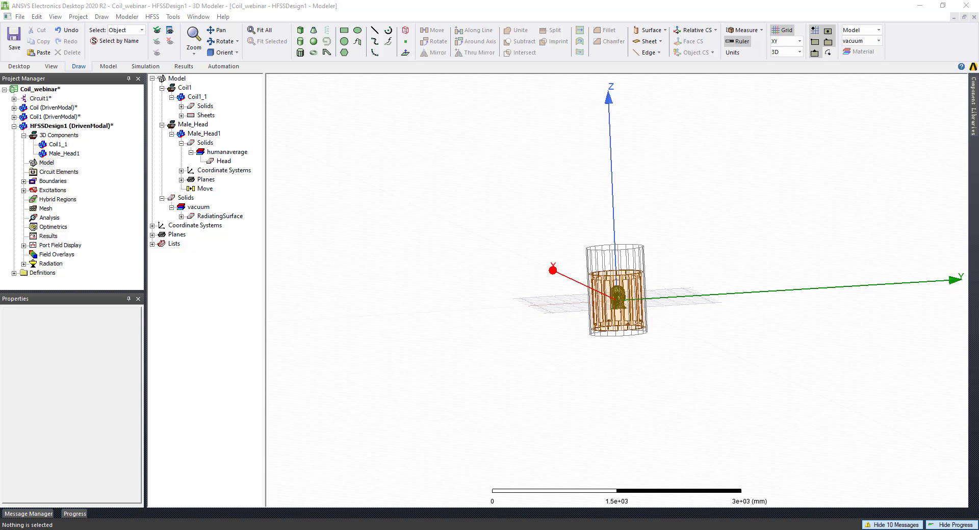
# Try to assign an on-selection mesh operation to the Head solid directly in HFSSDesign1.
pyautogui.scroll(5, 450, 284)
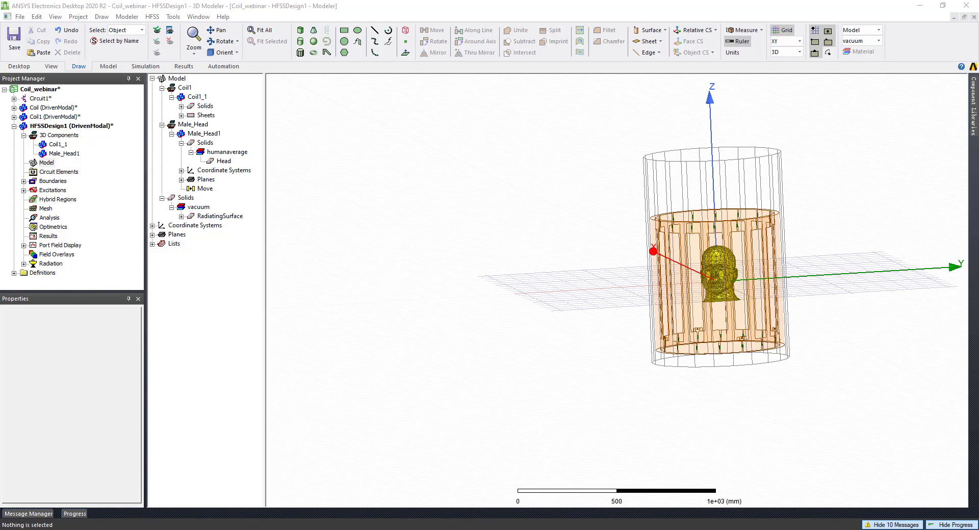
pyautogui.scroll(5, 740, 392)
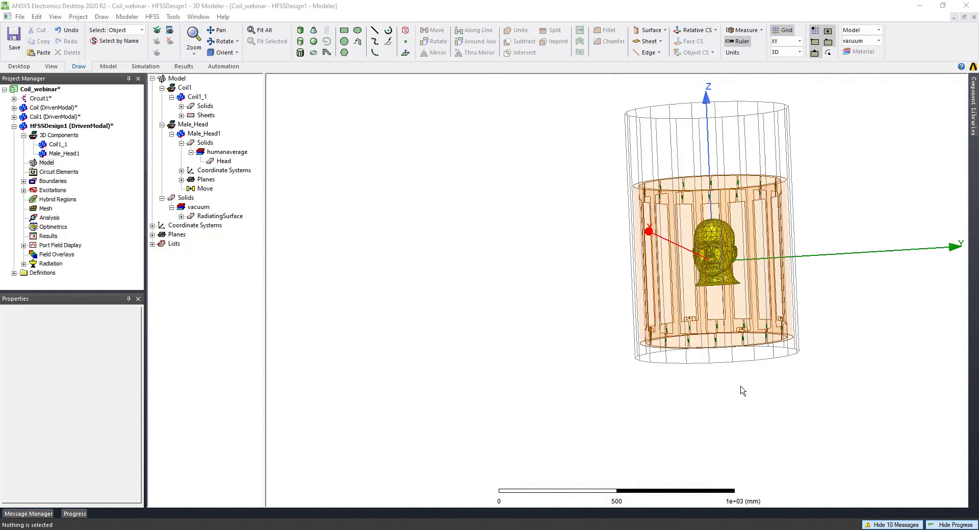
pyautogui.moveTo(673, 345); pyautogui.dragTo(711, 337, button='middle')
pyautogui.click(712, 337)
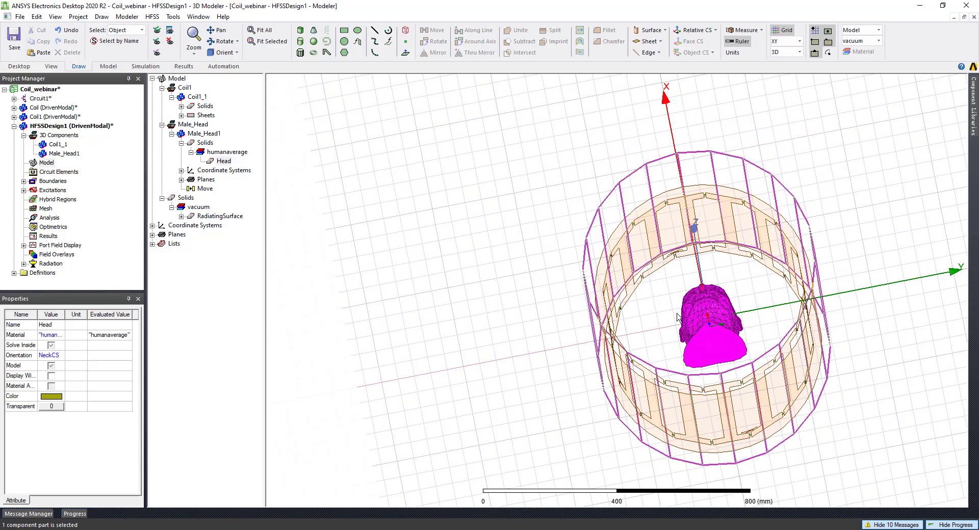
pyautogui.rightClick(718, 345)
pyautogui.click(713, 342)
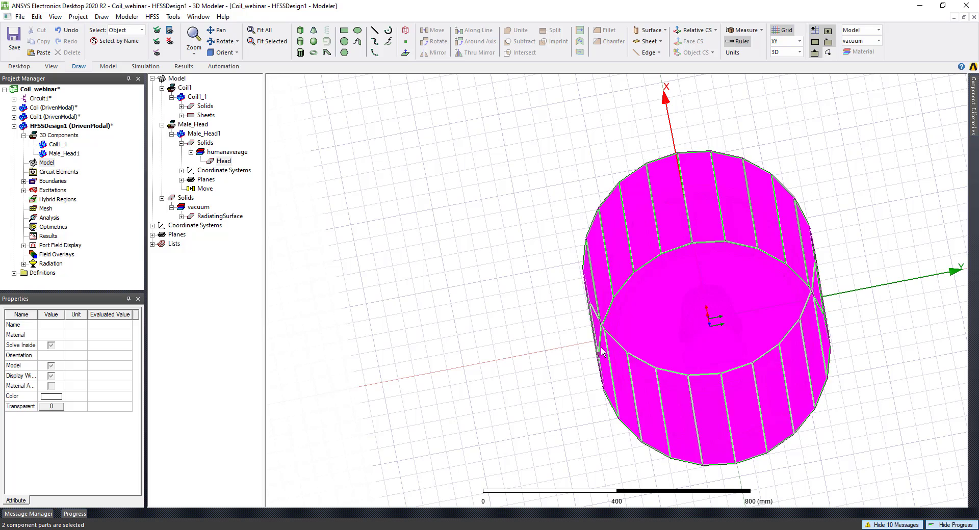
pyautogui.click(695, 343)
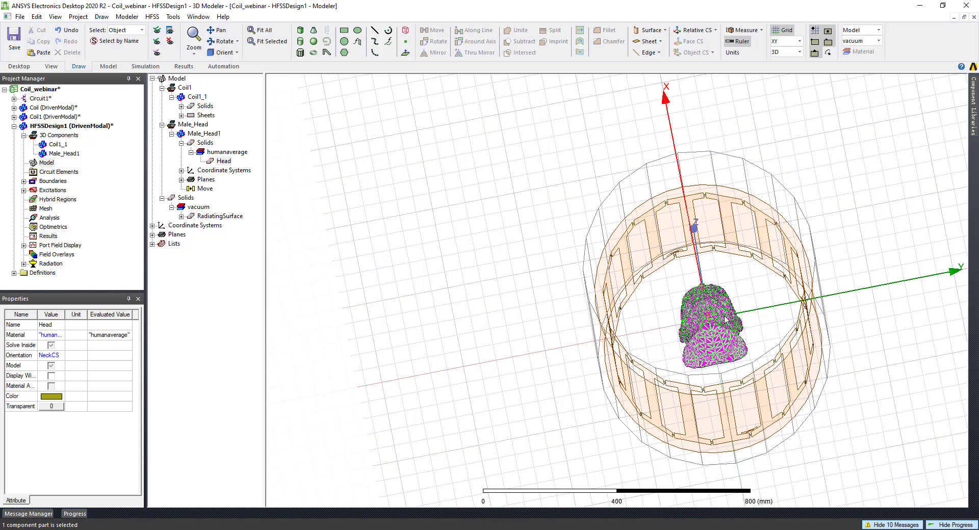
pyautogui.rightClick(713, 330)
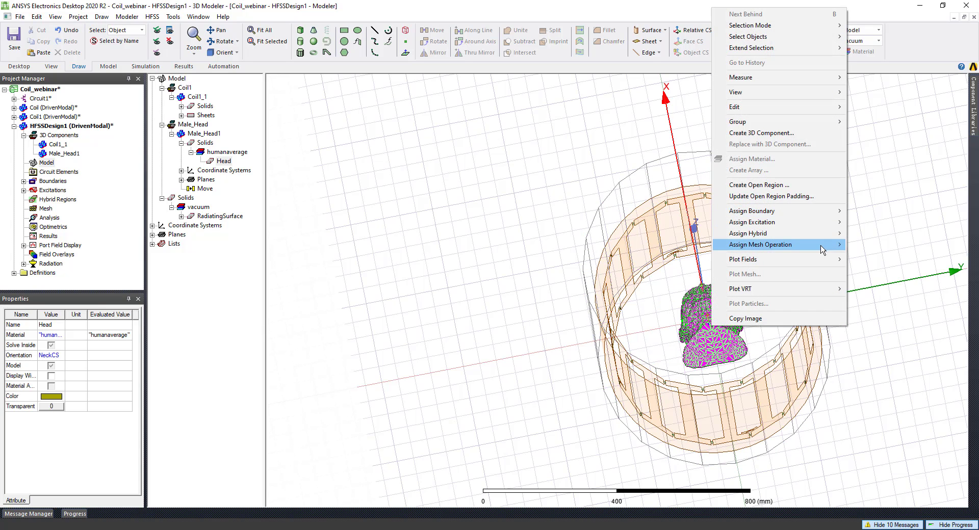
pyautogui.moveTo(817, 235)
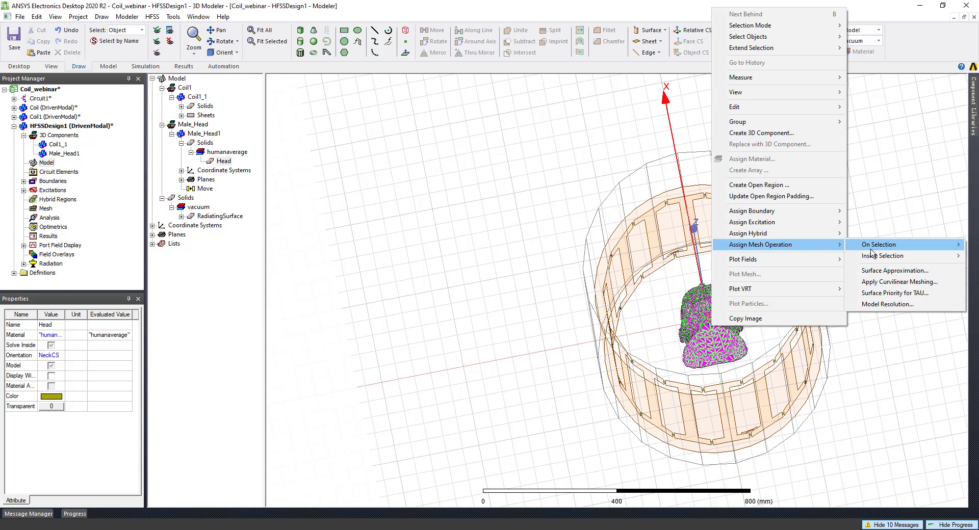
pyautogui.moveTo(882, 246)
pyautogui.click(804, 246)
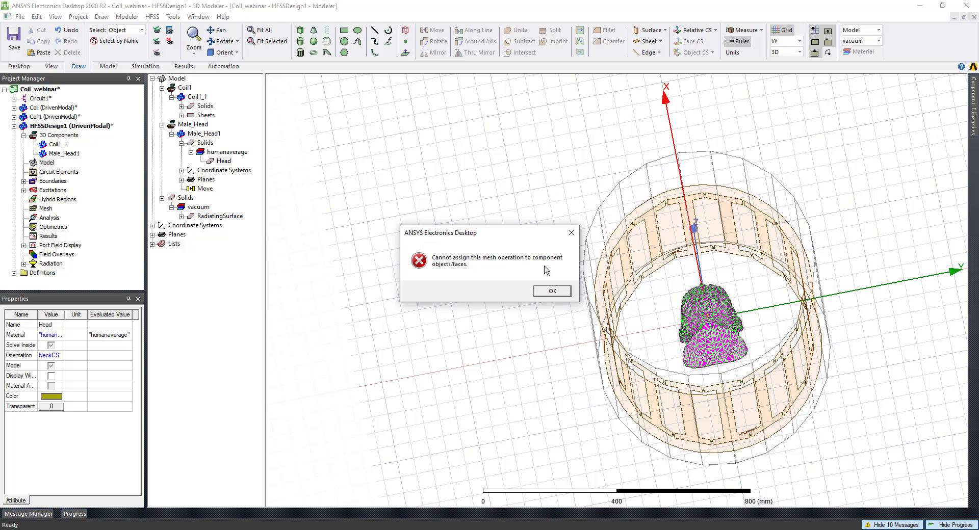
pyautogui.click(563, 292)
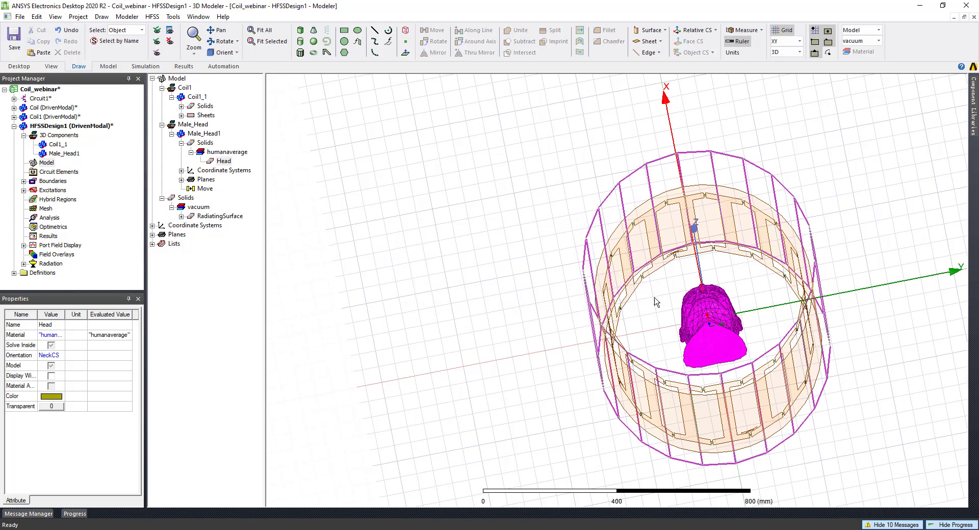
# Open the definition of the Male_Head1 component for editing and expand its Male_Head design.
pyautogui.moveTo(706, 315); pyautogui.dragTo(710, 348, button='middle')
pyautogui.click(383, 274)
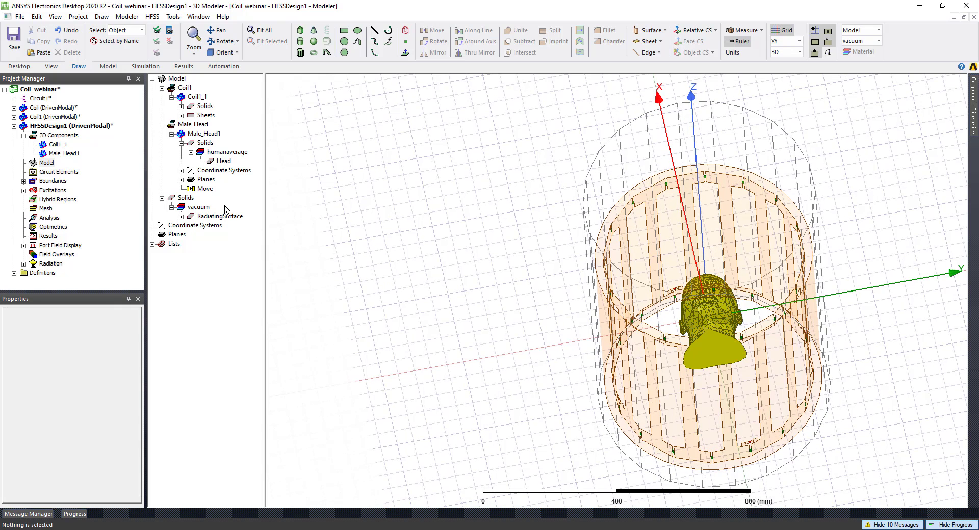
pyautogui.click(223, 161)
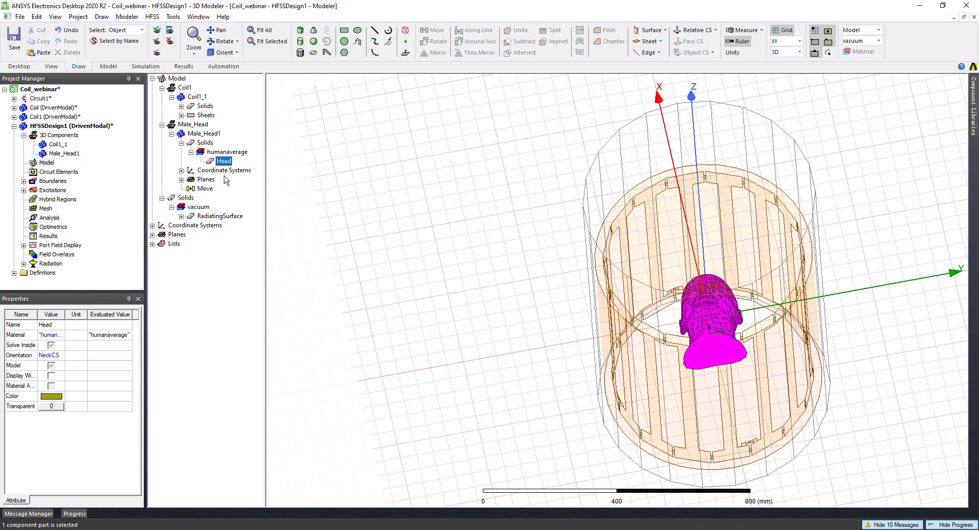
pyautogui.click(224, 176)
pyautogui.click(224, 161)
pyautogui.rightClick(203, 135)
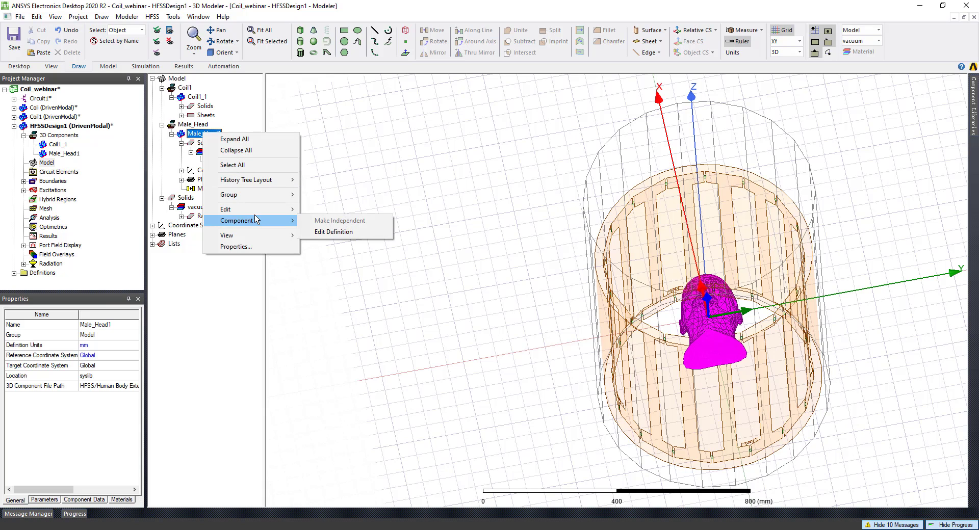
pyautogui.click(329, 232)
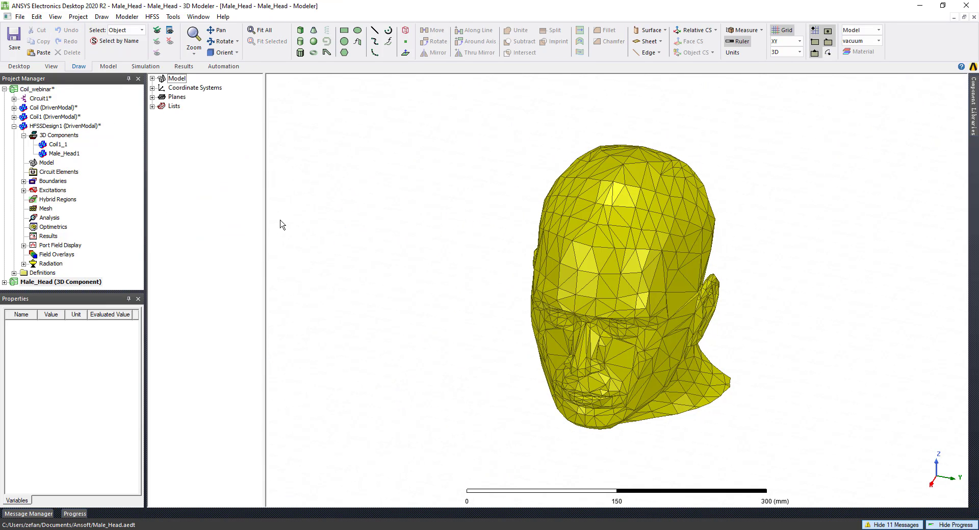
pyautogui.click(4, 283)
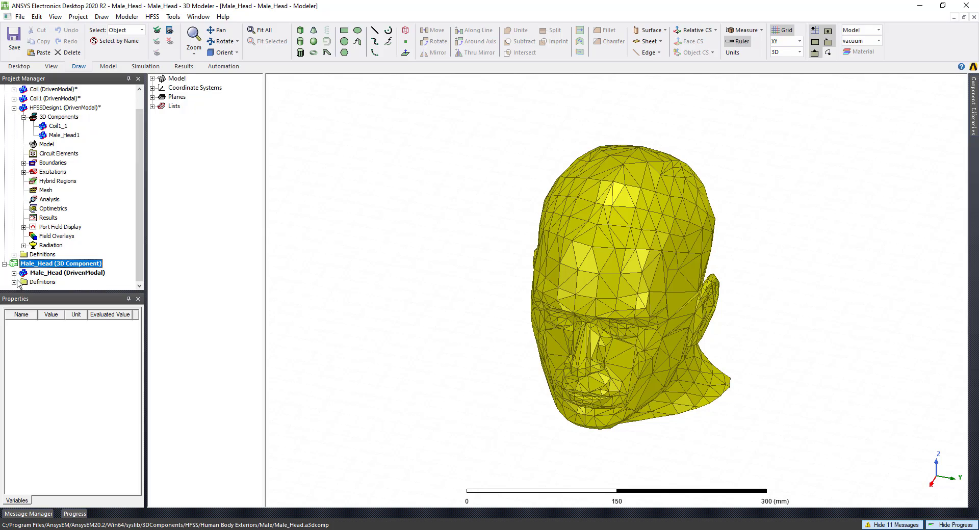
pyautogui.click(14, 272)
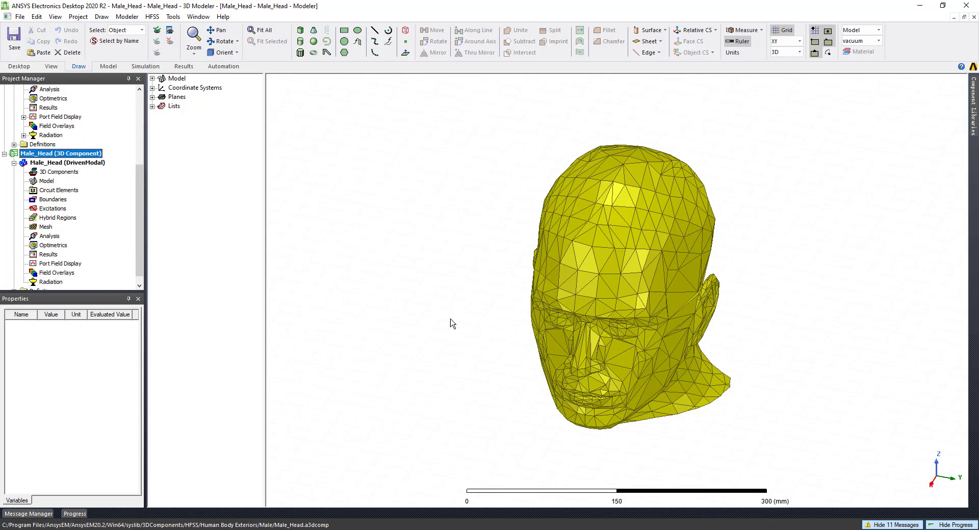
# Assign a length-based mesh refinement on the Head solid with a maximum element length of 10 mm.
pyautogui.keyDown('alt'); pyautogui.moveTo(450, 323); pyautogui.dragTo(617, 316); pyautogui.keyUp('alt')
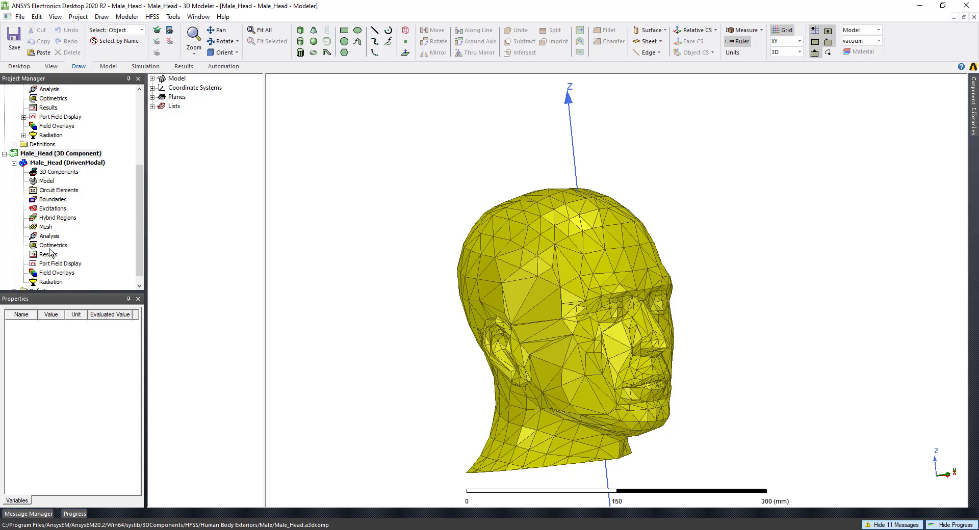
pyautogui.rightClick(46, 227)
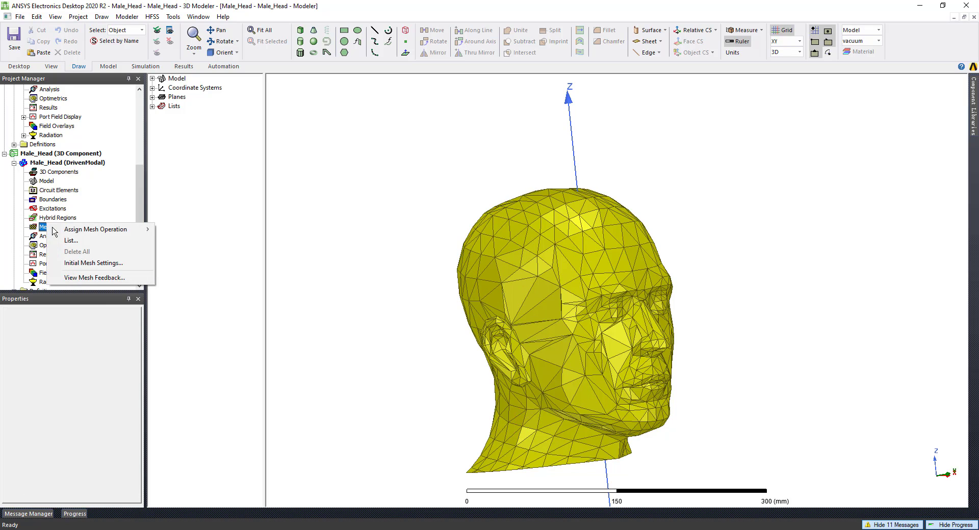
pyautogui.click(586, 329)
pyautogui.rightClick(586, 329)
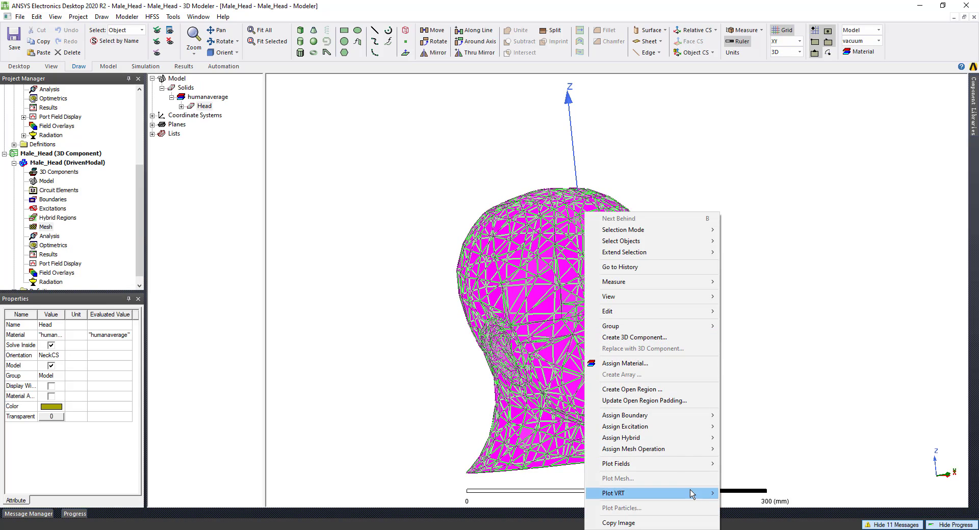
pyautogui.moveTo(685, 452)
pyautogui.moveTo(808, 450)
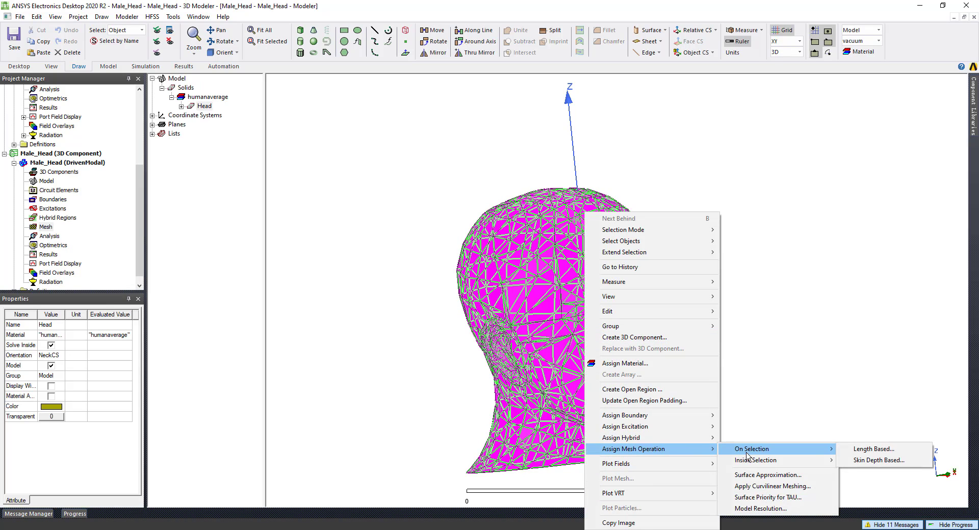
pyautogui.click(900, 451)
pyautogui.doubleClick(538, 252)
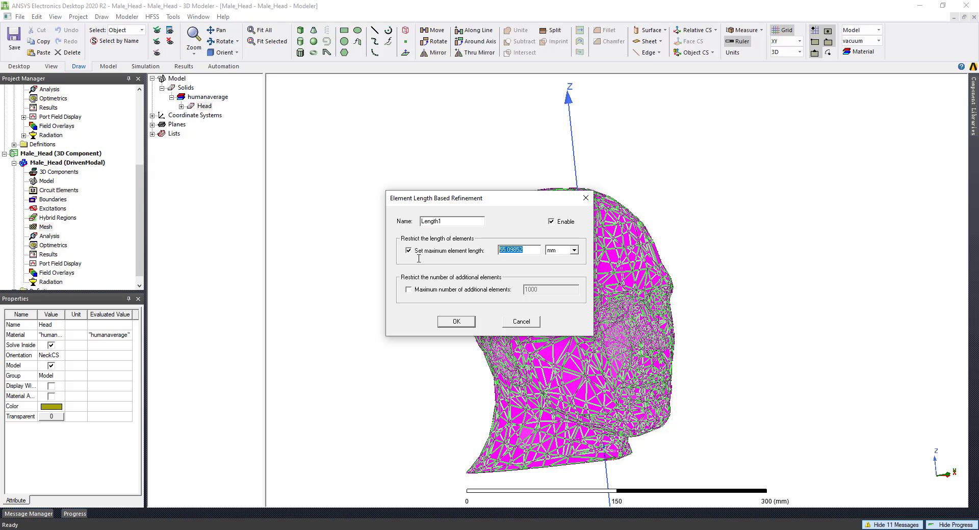
pyautogui.write('10')
pyautogui.press('Return')
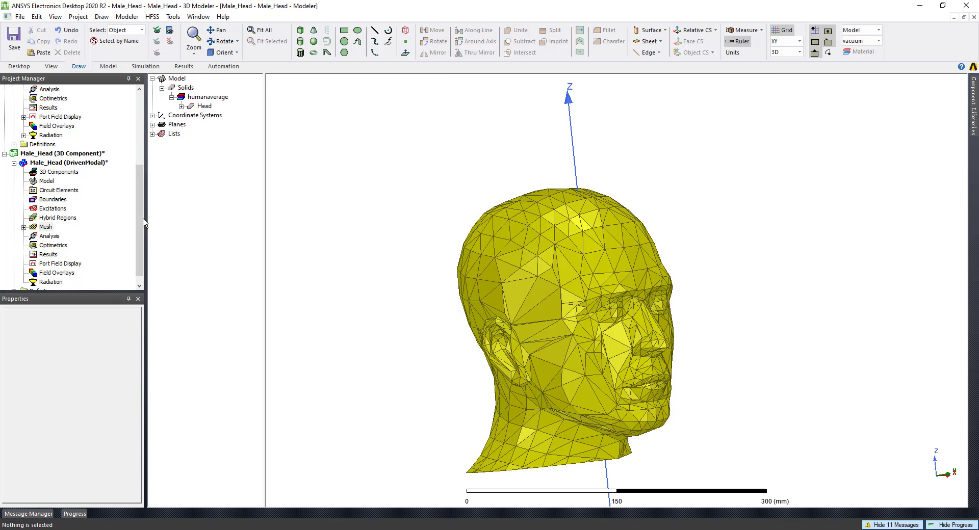
# Add an advanced driven solution setup to HFSSDesign1 with a single solution frequency of 63.8 MHz.
pyautogui.scroll(5, 103, 197)
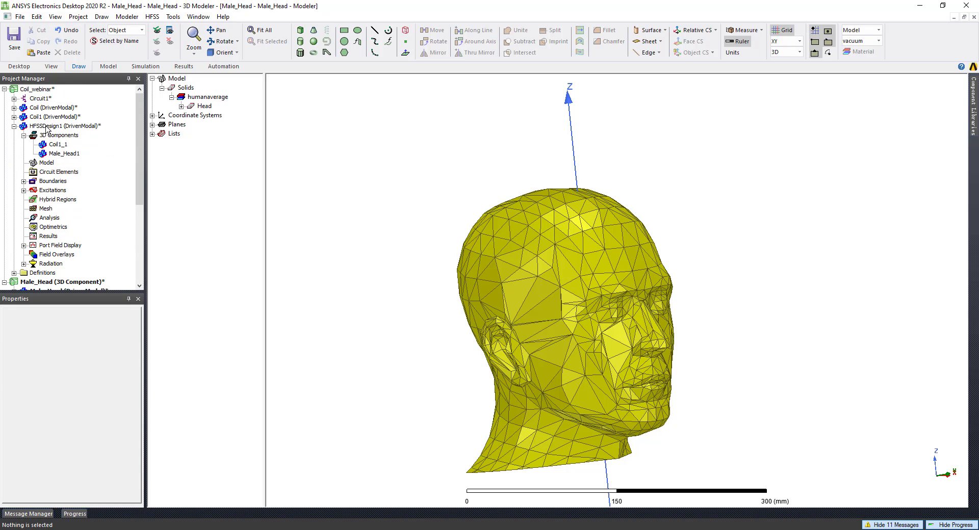
pyautogui.click(57, 127)
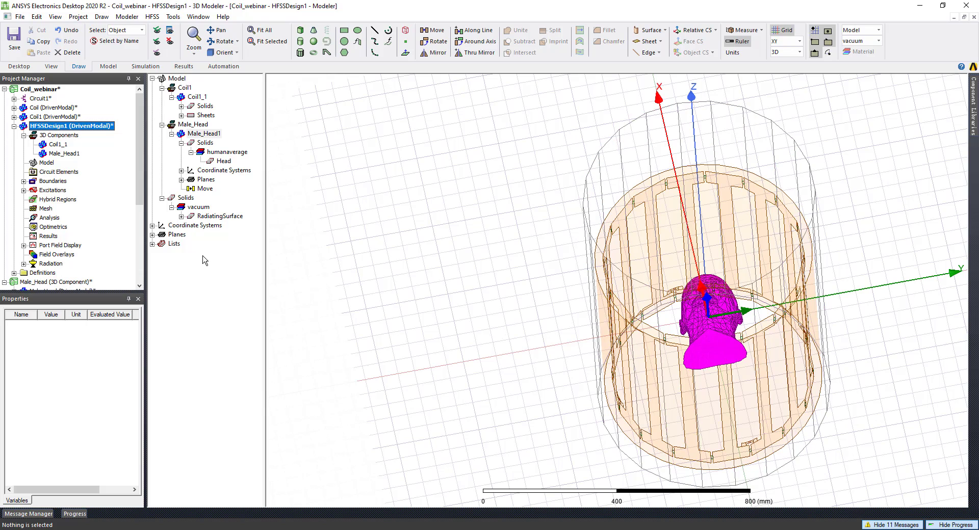
pyautogui.rightClick(51, 220)
pyautogui.moveTo(127, 240)
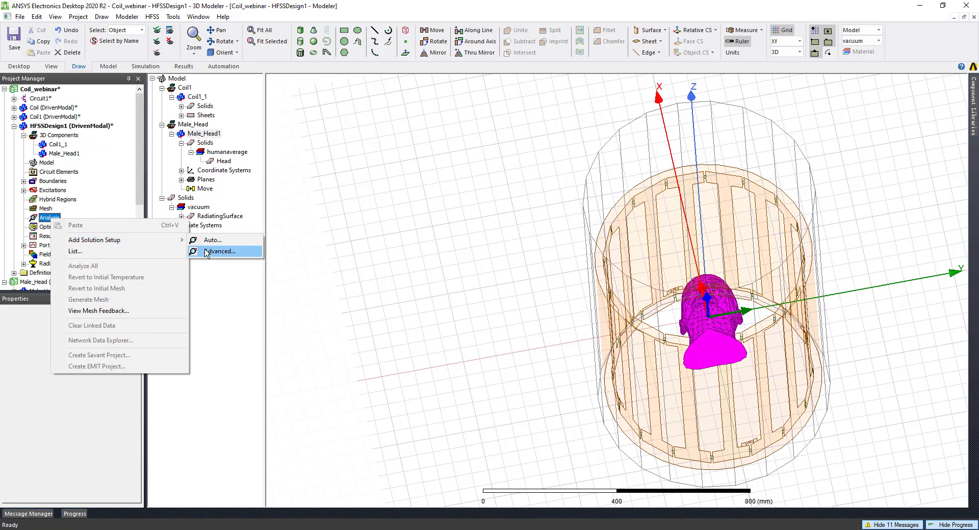
pyautogui.click(209, 252)
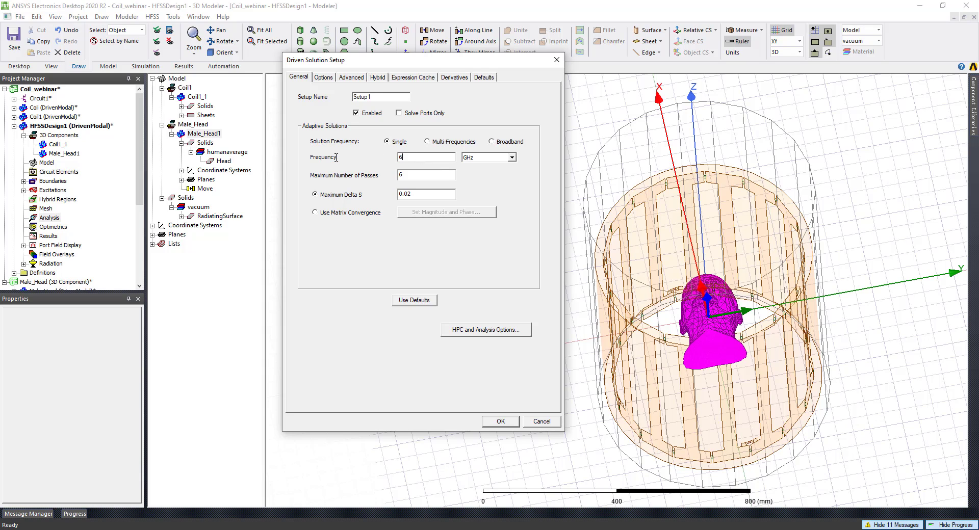
pyautogui.click(513, 158)
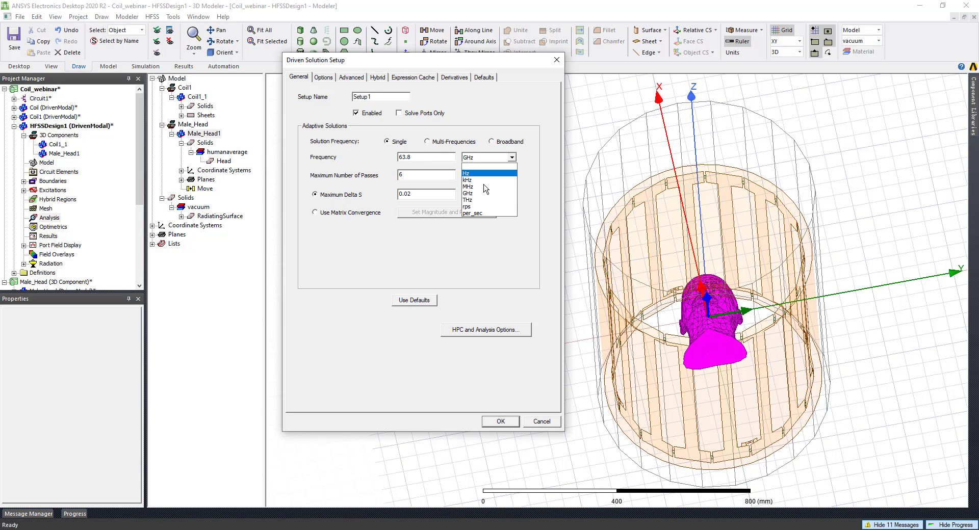
pyautogui.click(483, 188)
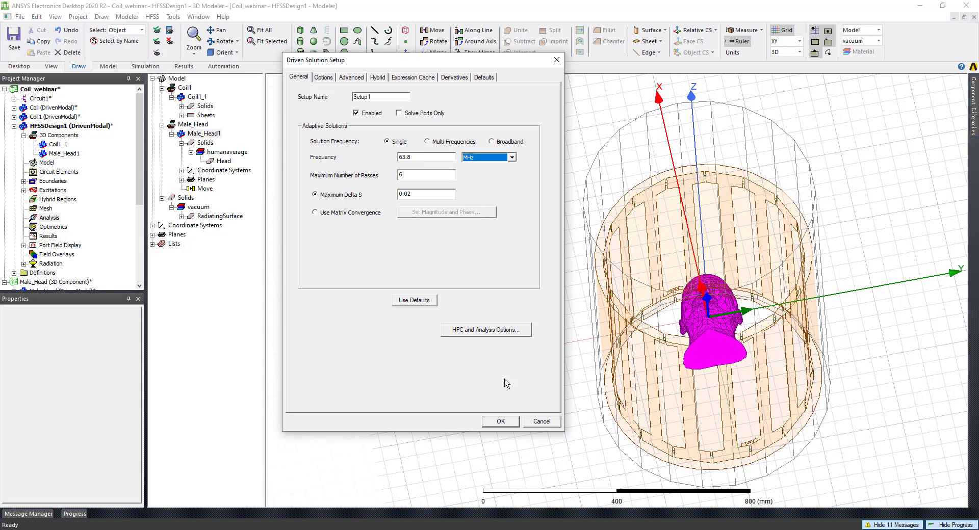
pyautogui.doubleClick(400, 175)
pyautogui.click(505, 425)
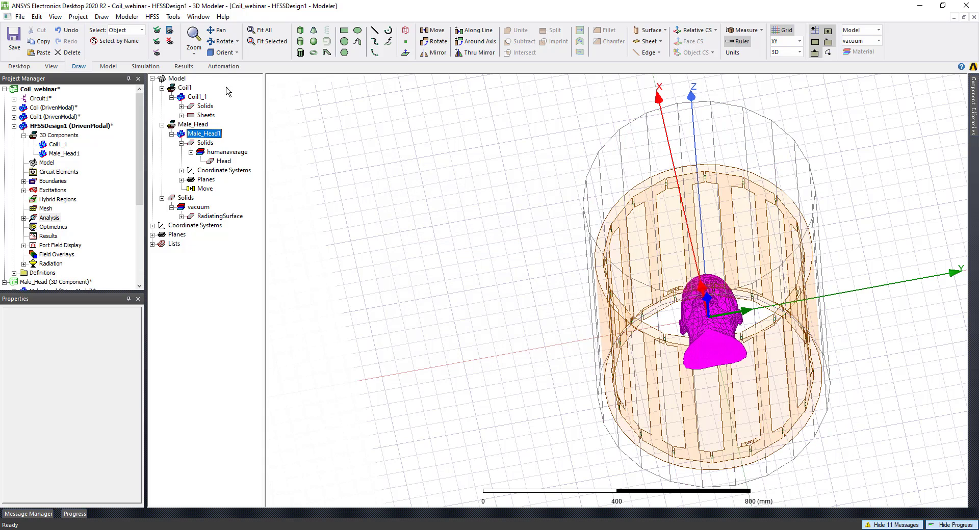
# Run a validation check on HFSSDesign1 and dismiss the results.
pyautogui.click(145, 66)
pyautogui.click(237, 51)
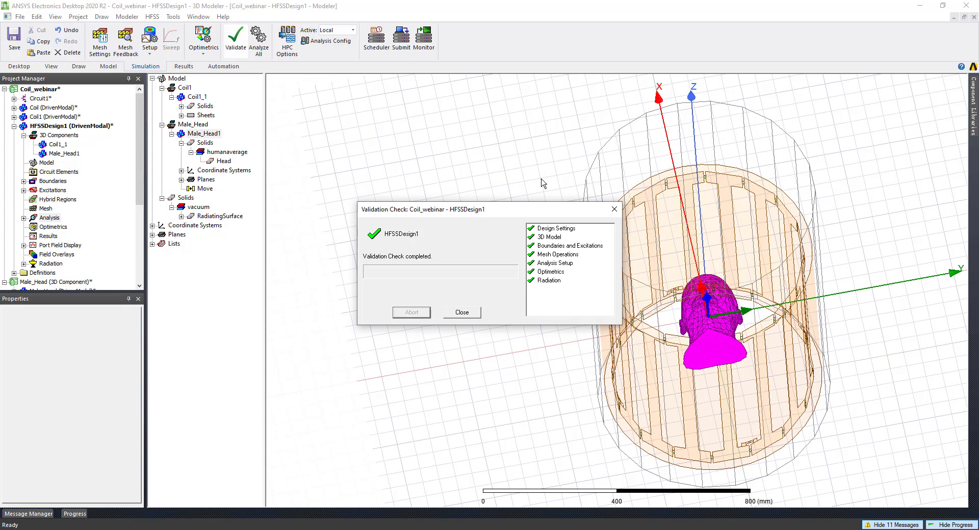
pyautogui.click(462, 312)
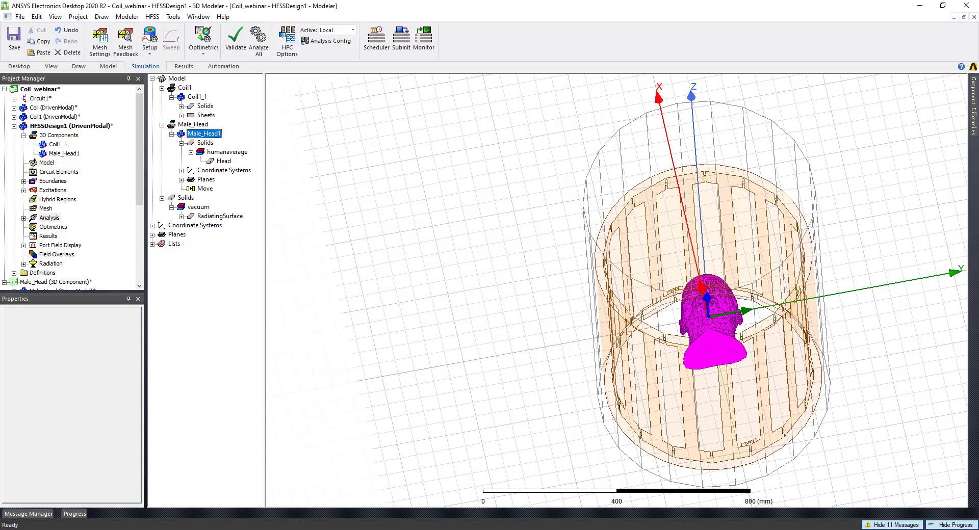
# Switch to the background_SAR project and examine the phantom, coil and surrounding Region from several angles.
pyautogui.hotkey('alt', 'Tab')
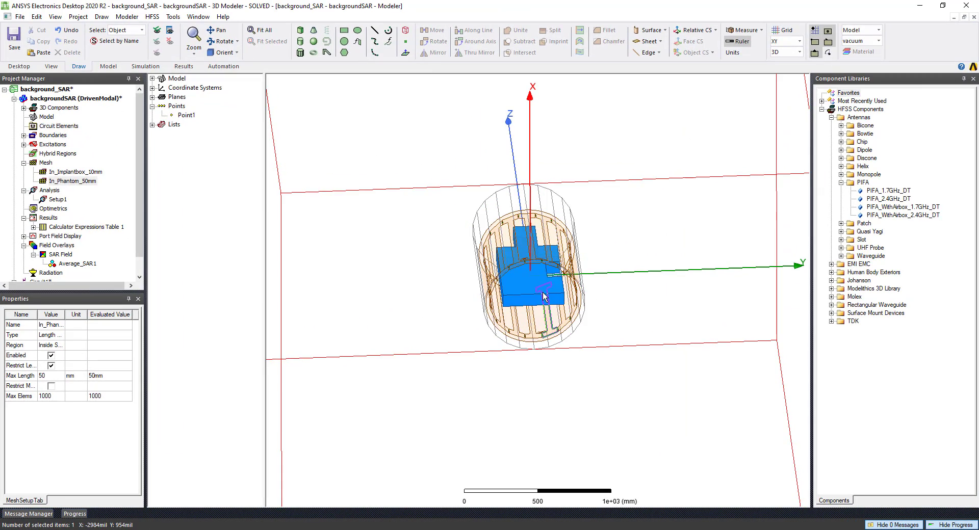
pyautogui.click(543, 296)
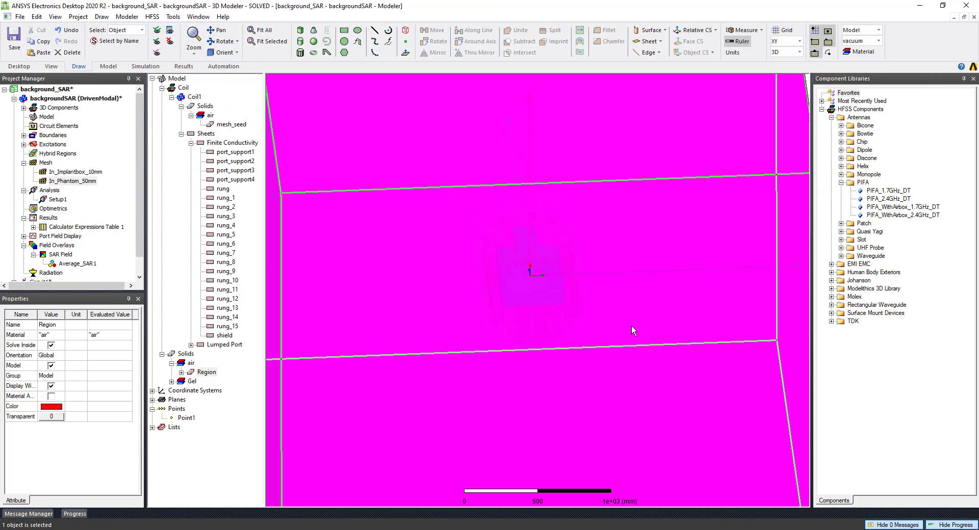
pyautogui.scroll(-3, 621, 318)
pyautogui.click(338, 279)
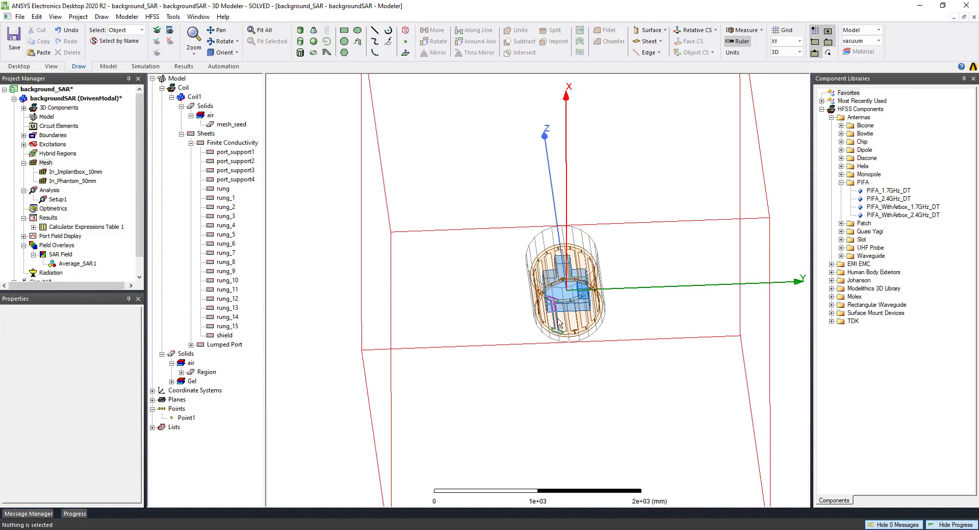
pyautogui.scroll(6, 558, 310)
pyautogui.moveTo(559, 309); pyautogui.dragTo(572, 359, button='middle')
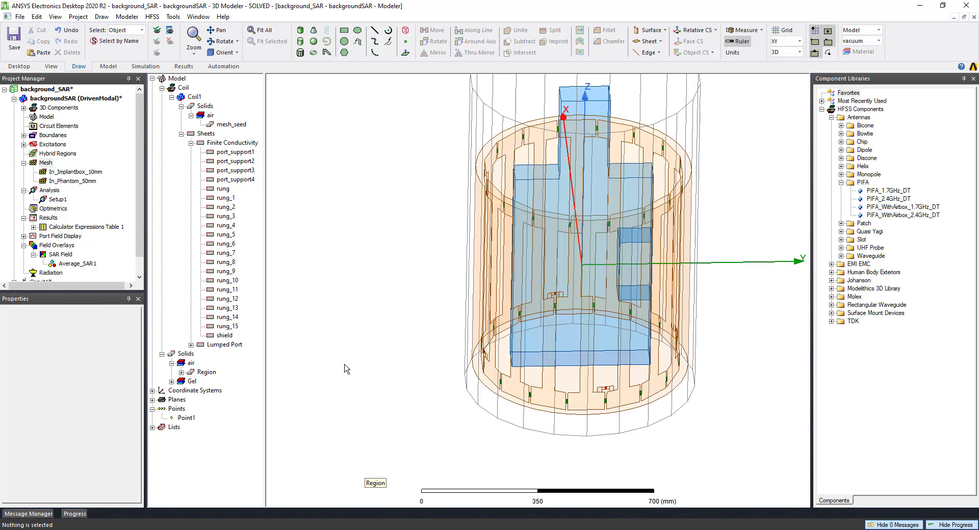
pyautogui.moveTo(647, 375)
pyautogui.keyDown('alt'); pyautogui.mouseDown()
pyautogui.moveTo(733, 377)
pyautogui.moveTo(720, 311)
pyautogui.moveTo(631, 345)
pyautogui.moveTo(567, 344)
pyautogui.mouseUp(); pyautogui.keyUp('alt')
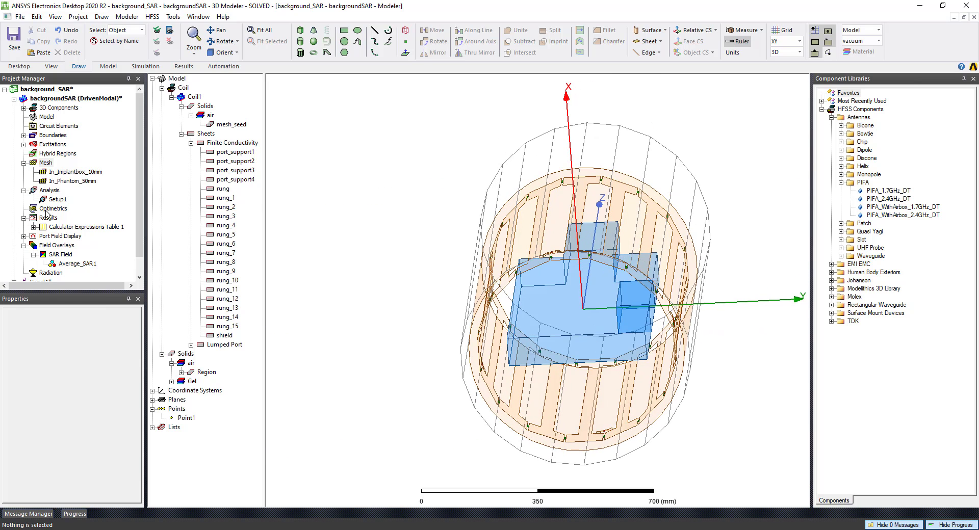
pyautogui.keyDown('alt'); pyautogui.moveTo(617, 315); pyautogui.dragTo(610, 368); pyautogui.keyUp('alt')
pyautogui.click(650, 387)
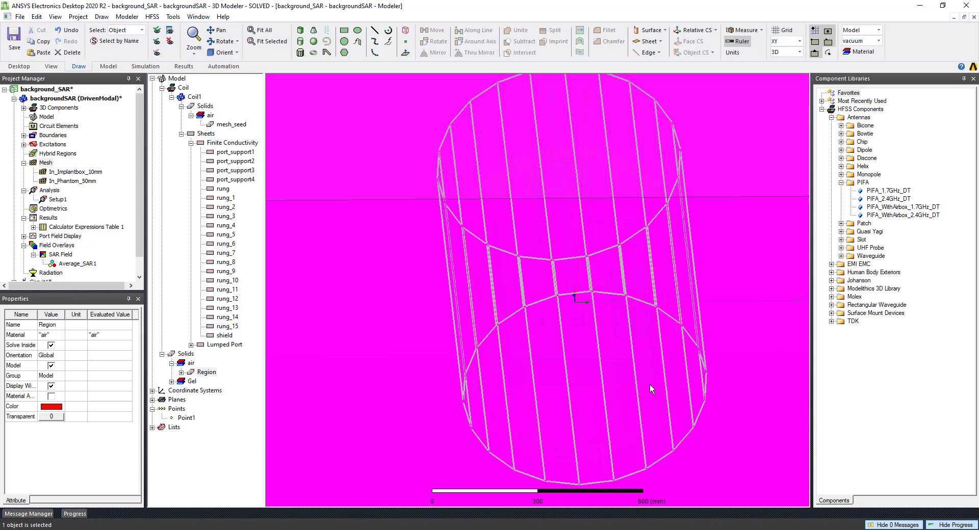
pyautogui.click(730, 379)
pyautogui.scroll(-2, 713, 323)
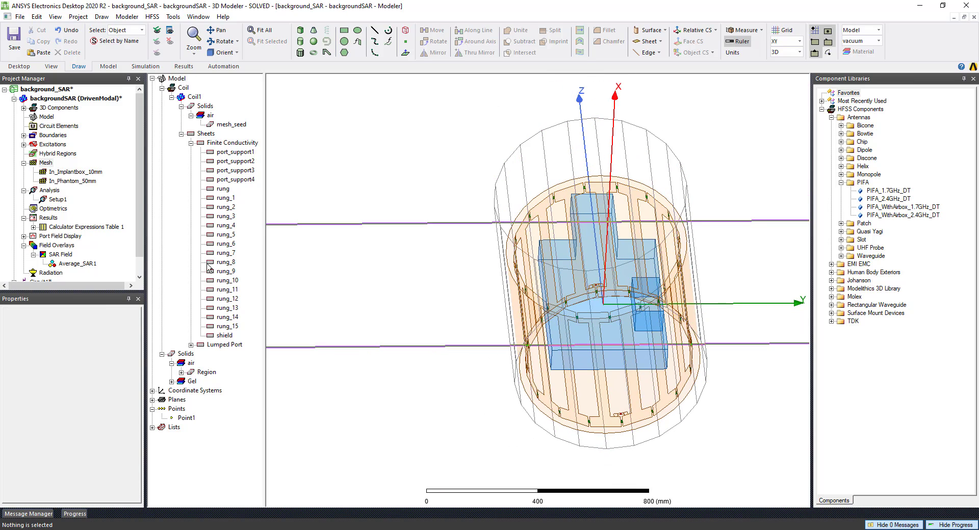
pyautogui.keyDown('alt'); pyautogui.moveTo(592, 346); pyautogui.dragTo(576, 309); pyautogui.keyUp('alt')
pyautogui.click(15, 99)
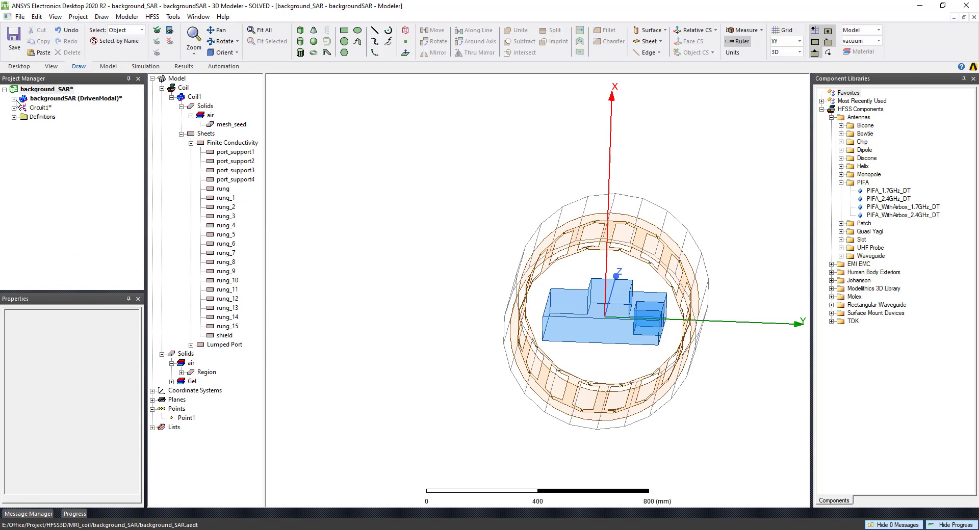
pyautogui.click(14, 99)
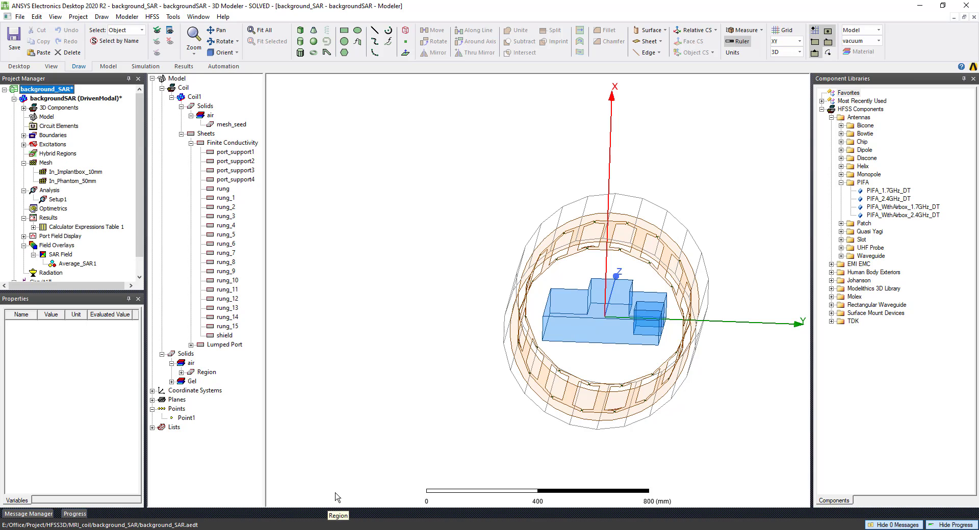
# Review the Circuit1 schematic of the Coil_webinar project and return to the background_SAR project.
pyautogui.moveTo(131, 527)
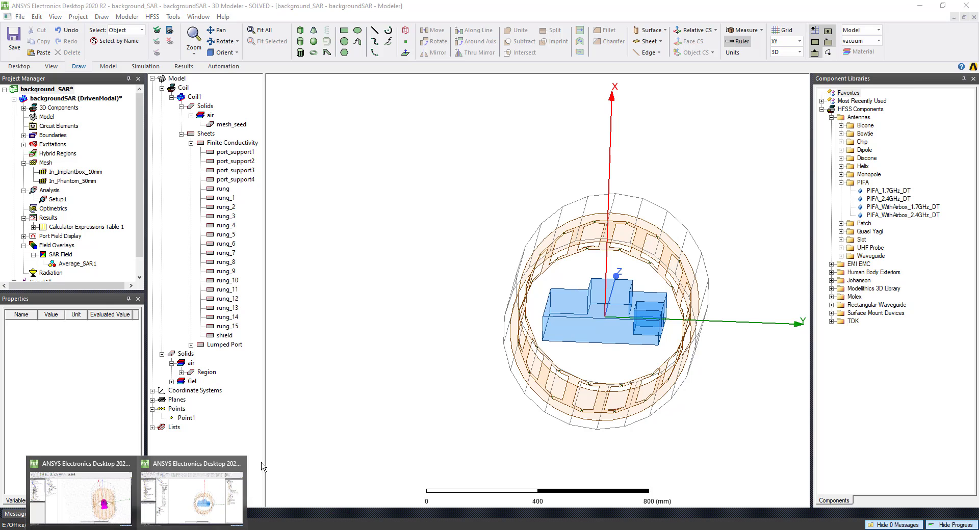
pyautogui.click(204, 492)
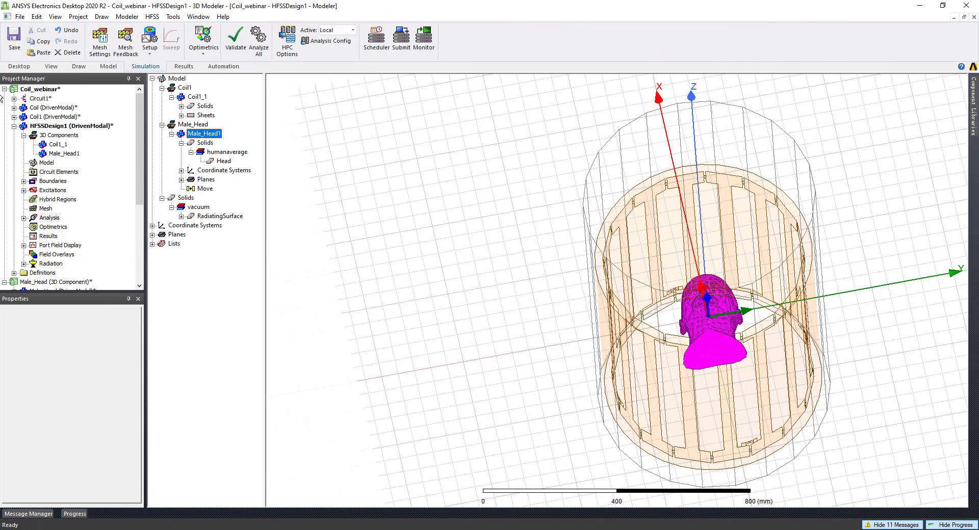
pyautogui.doubleClick(39, 99)
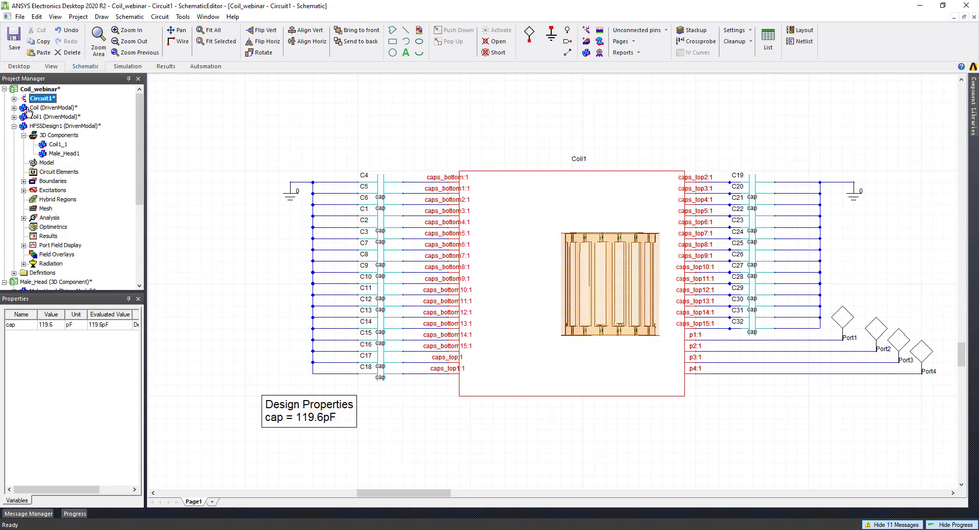
pyautogui.click(916, 7)
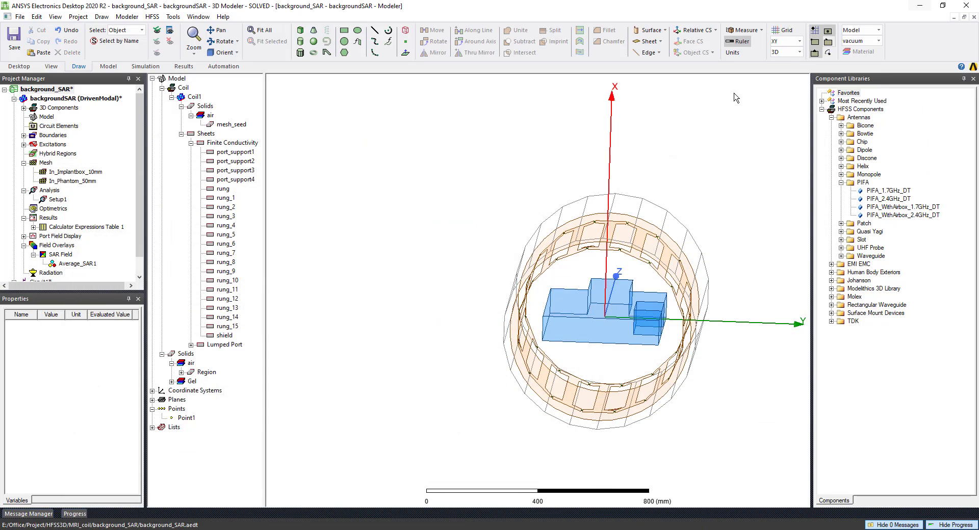
# Examine the coil and phantom model again and open the background_SAR project's Circuit1 schematic.
pyautogui.moveTo(624, 334); pyautogui.dragTo(652, 432)
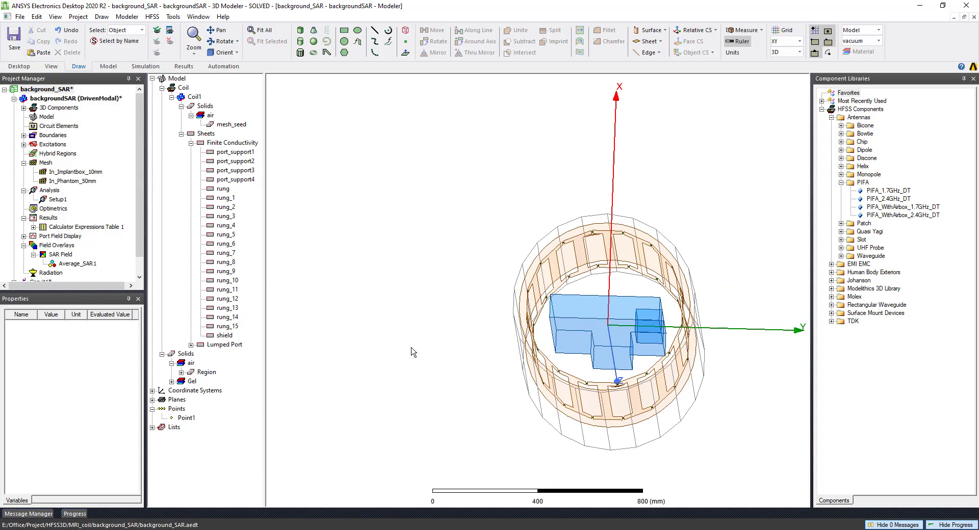
pyautogui.moveTo(614, 317); pyautogui.dragTo(597, 226, button='middle')
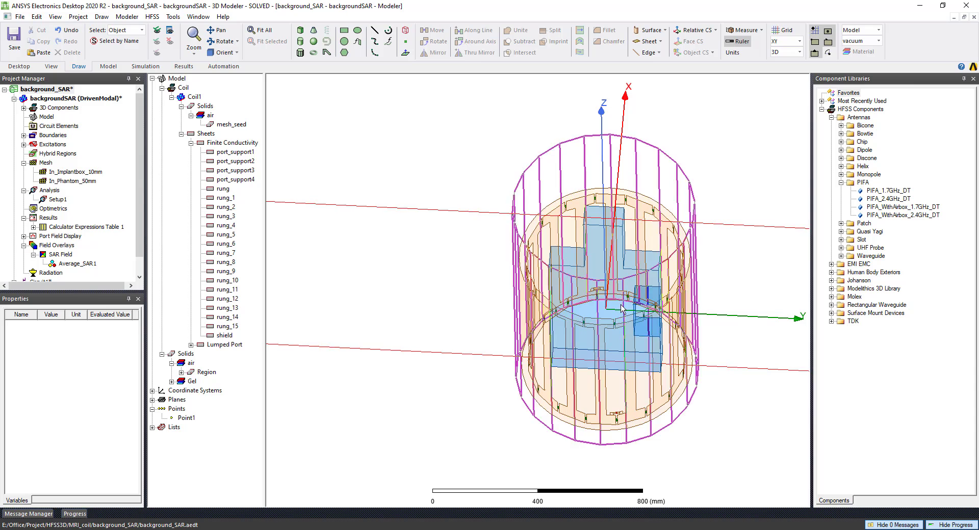
pyautogui.moveTo(621, 309); pyautogui.dragTo(618, 369, button='middle')
pyautogui.moveTo(615, 403); pyautogui.dragTo(613, 353, button='middle')
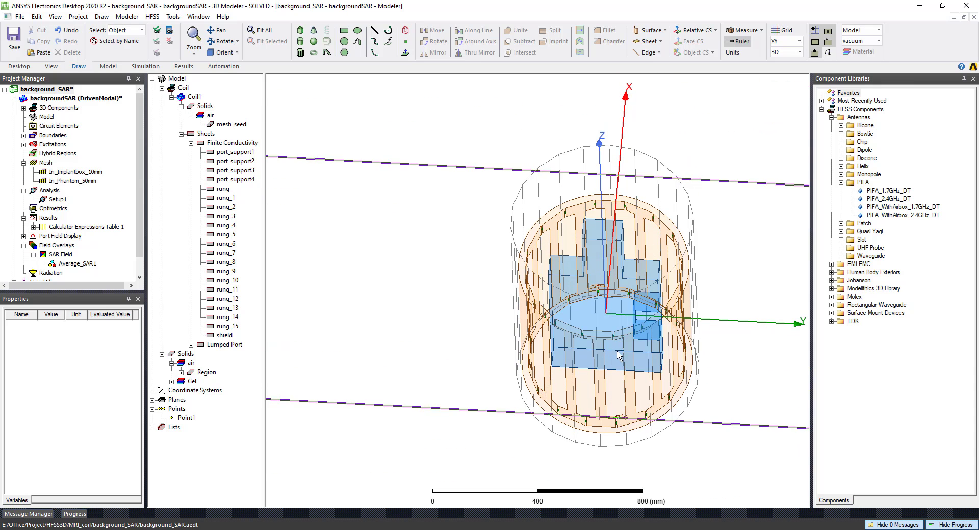
pyautogui.scroll(-1, 60, 269)
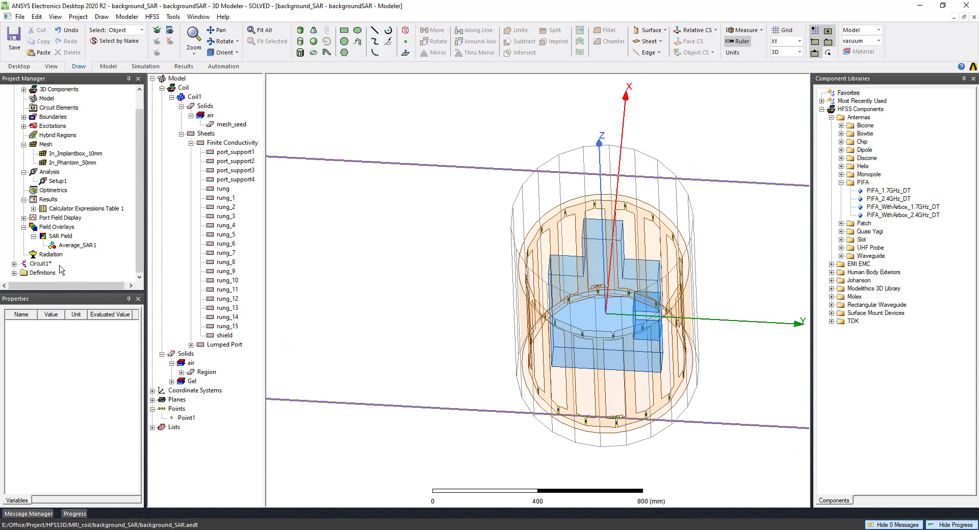
pyautogui.doubleClick(34, 264)
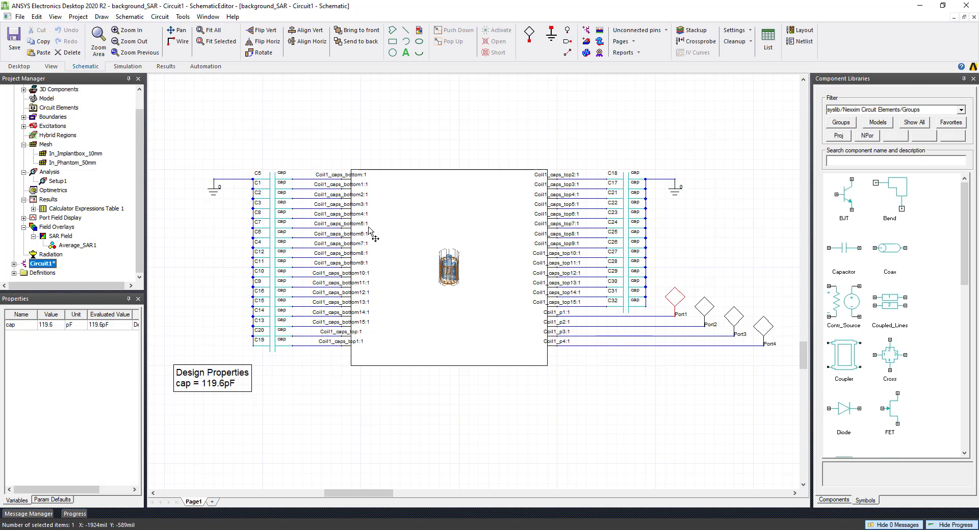
pyautogui.scroll(1, 369, 231)
# Delete the existing coil model block between the capacitors and ports in the Circuit1 schematic.
pyautogui.click(410, 237)
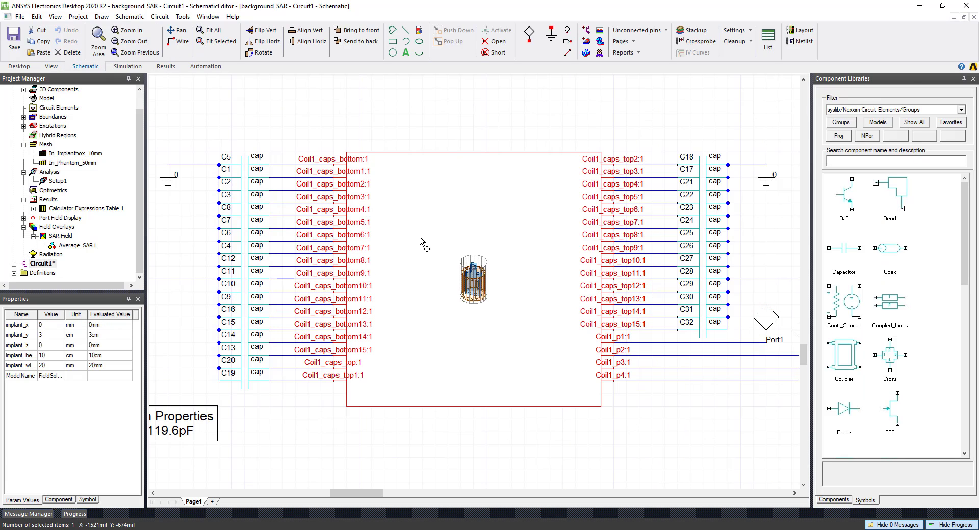
pyautogui.scroll(1, 69, 201)
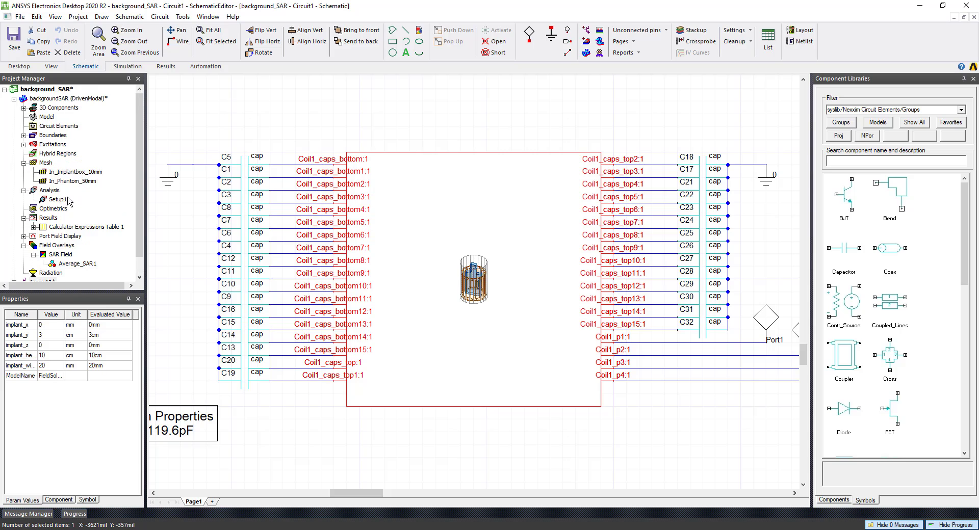
pyautogui.press('Delete')
# Insert the backgroundSAR design into Circuit1 as a linked block and place it between the capacitor and port wires.
pyautogui.moveTo(85, 99); pyautogui.dragTo(47, 264)
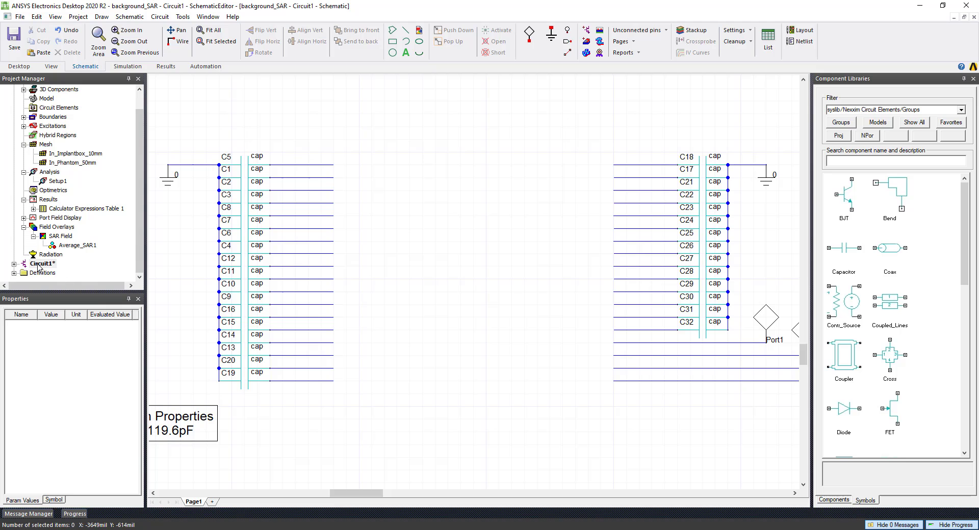
pyautogui.scroll(-5, 393, 324)
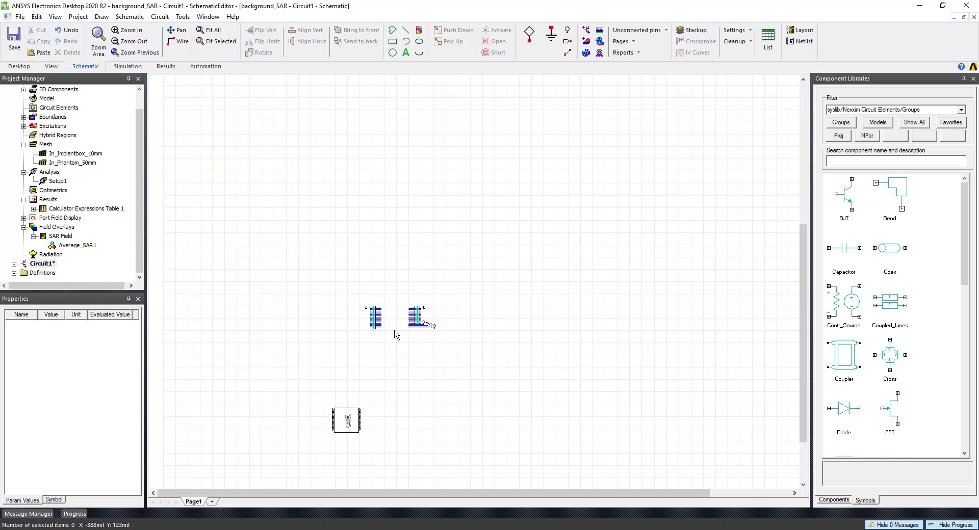
pyautogui.scroll(2, 368, 422)
pyautogui.moveTo(319, 426); pyautogui.dragTo(443, 153)
pyautogui.click(444, 156)
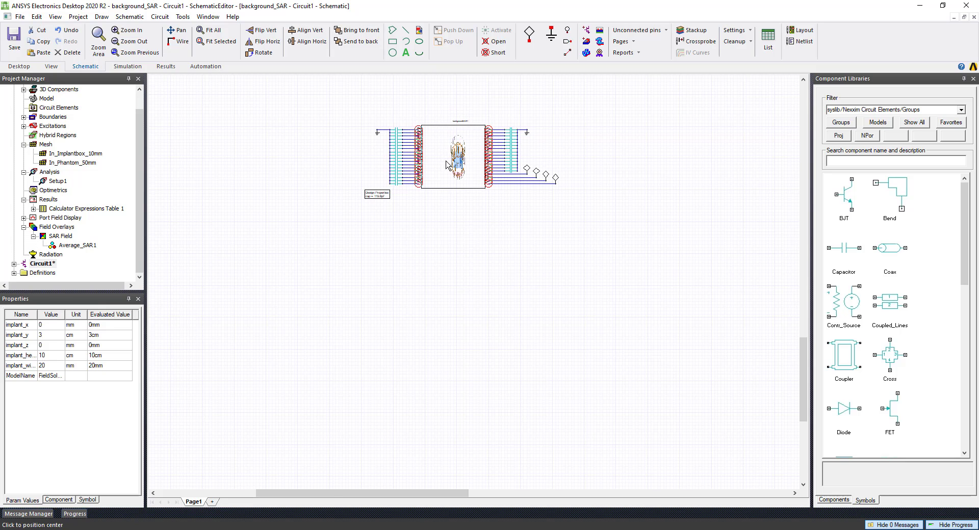
# Inspect the inserted backgroundSAR block's pin connections and expand the contents of Circuit1 in the project tree.
pyautogui.scroll(4, 448, 153)
pyautogui.scroll(-4, 459, 159)
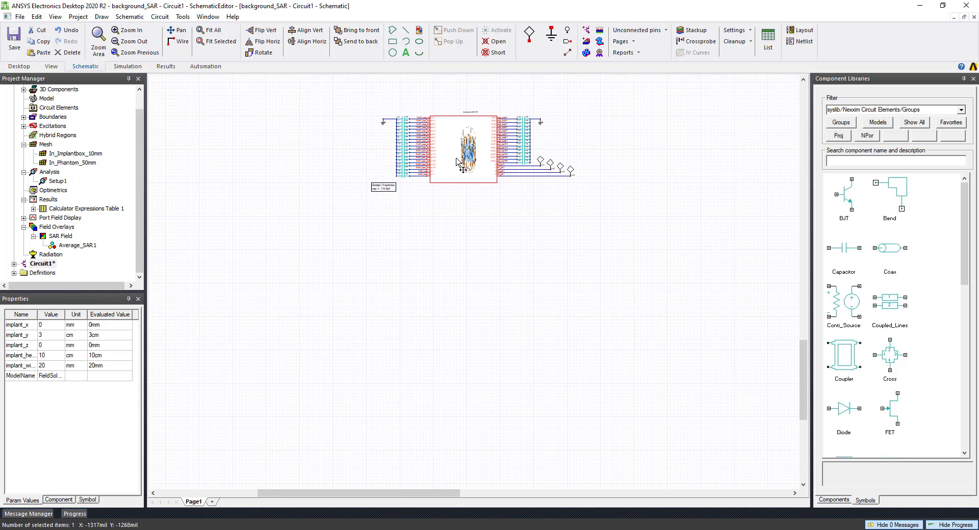
pyautogui.scroll(3, 483, 97)
pyautogui.scroll(1, 483, 97)
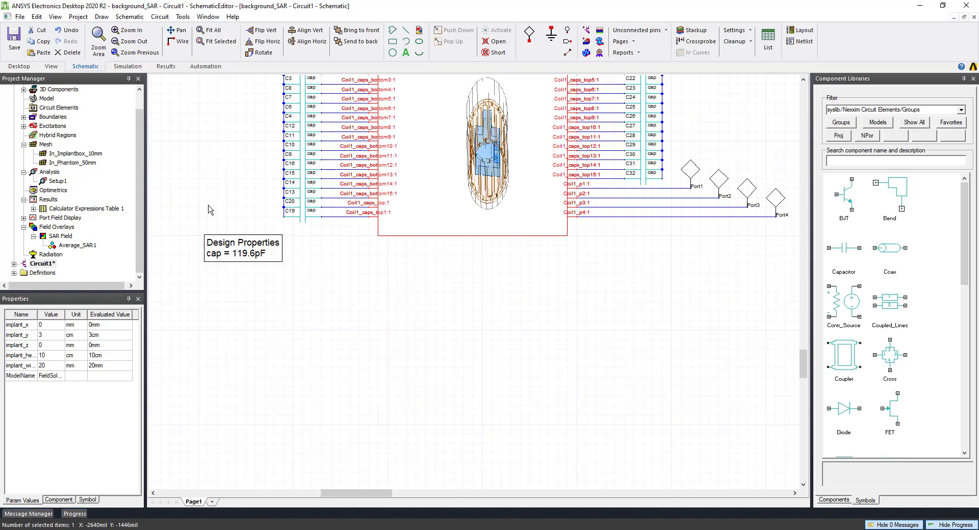
pyautogui.click(14, 264)
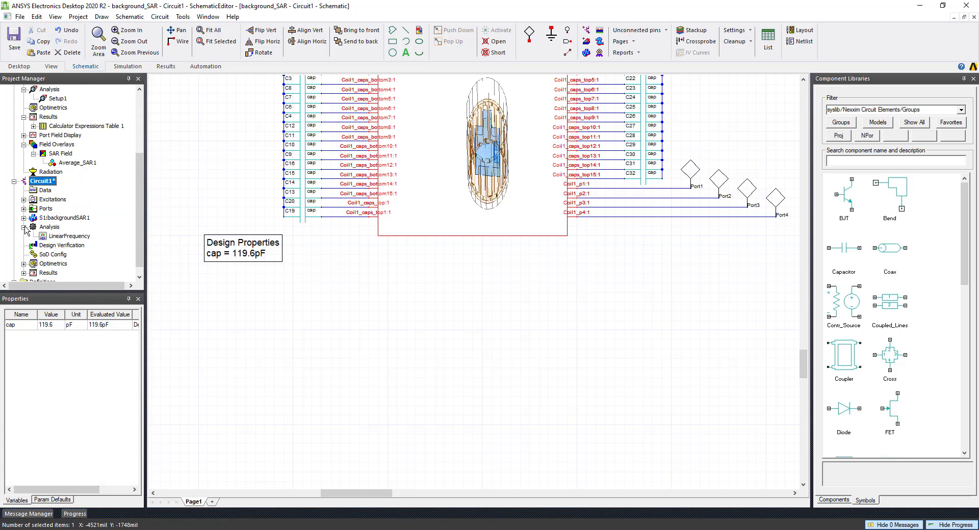
# Run the circuit analysis for Circuit1 and fit the whole schematic in view.
pyautogui.click(127, 69)
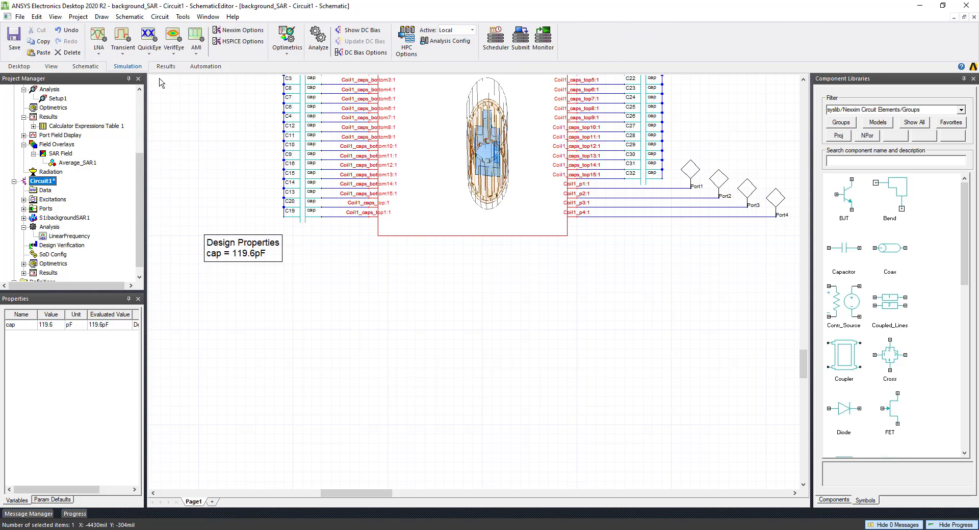
pyautogui.click(313, 46)
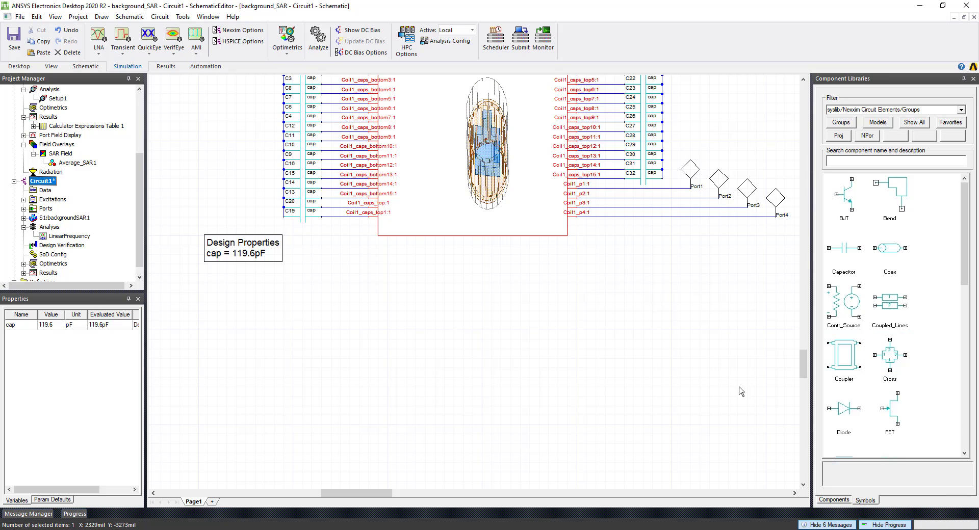
pyautogui.click(511, 316)
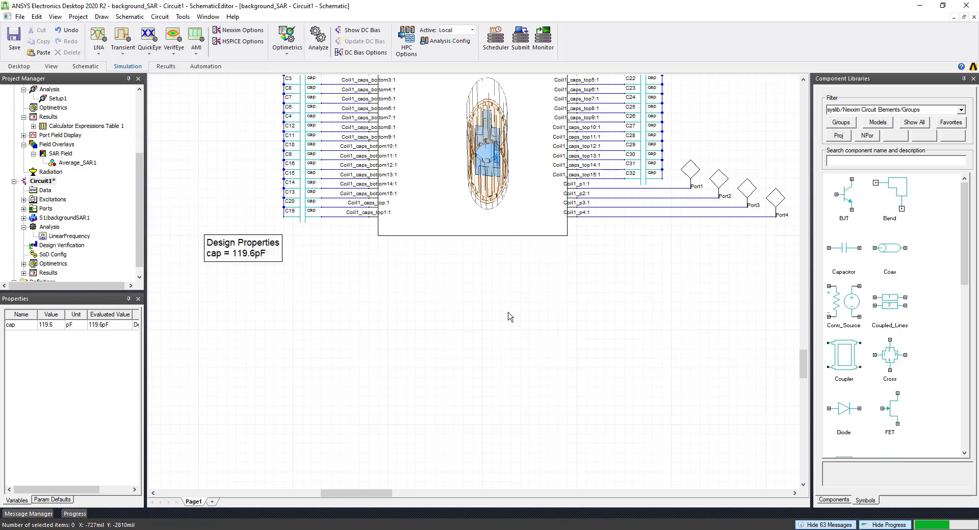
pyautogui.hotkey('ctrl', 'd')
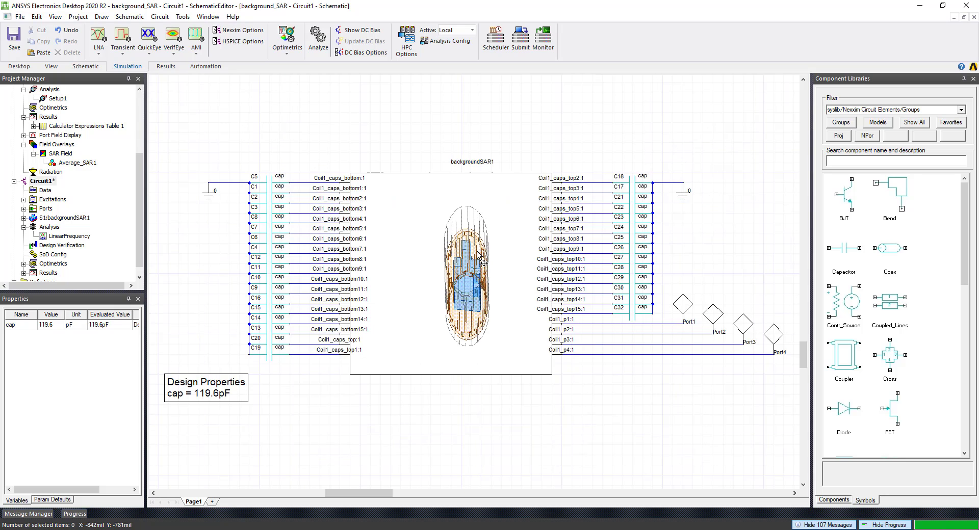
# Push the excitations of the LinearFrequency solution from the backgroundSAR block into its linked field design.
pyautogui.click(476, 265)
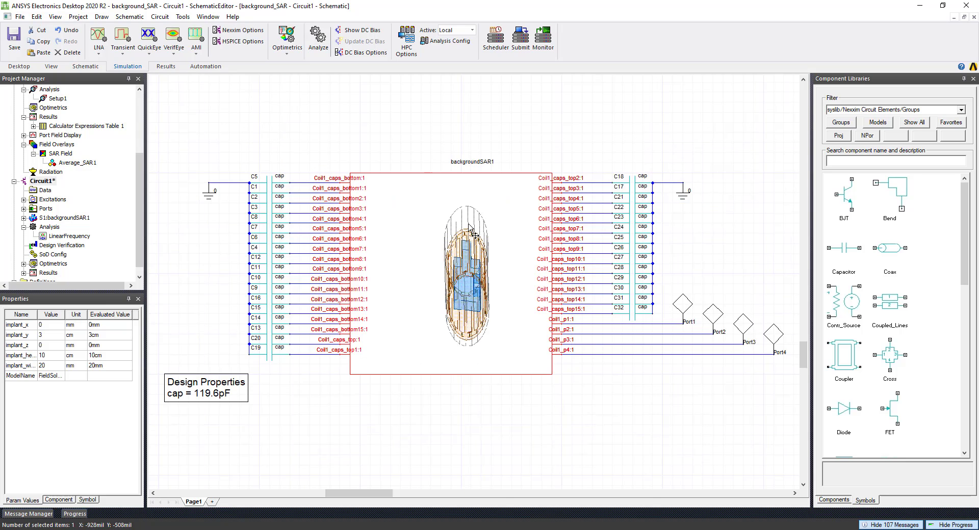
pyautogui.rightClick(469, 224)
pyautogui.click(534, 262)
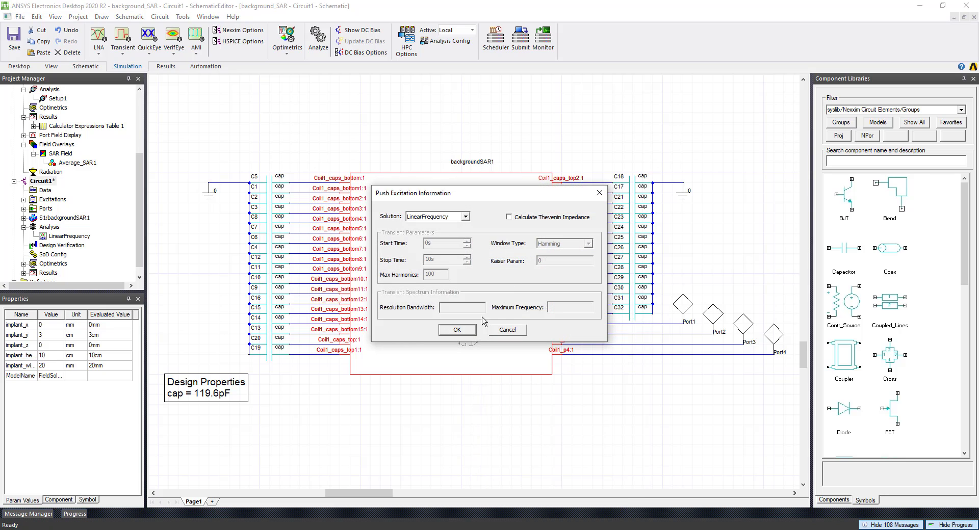
pyautogui.click(458, 327)
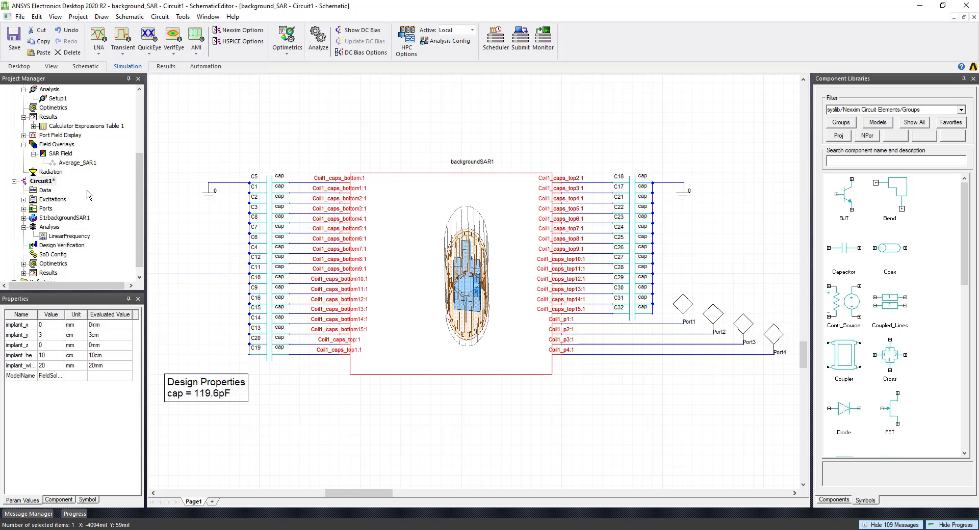
# Open the backgroundSAR 3D model and display its Average_SAR1 field overlay.
pyautogui.scroll(1, 89, 195)
pyautogui.scroll(3, 75, 190)
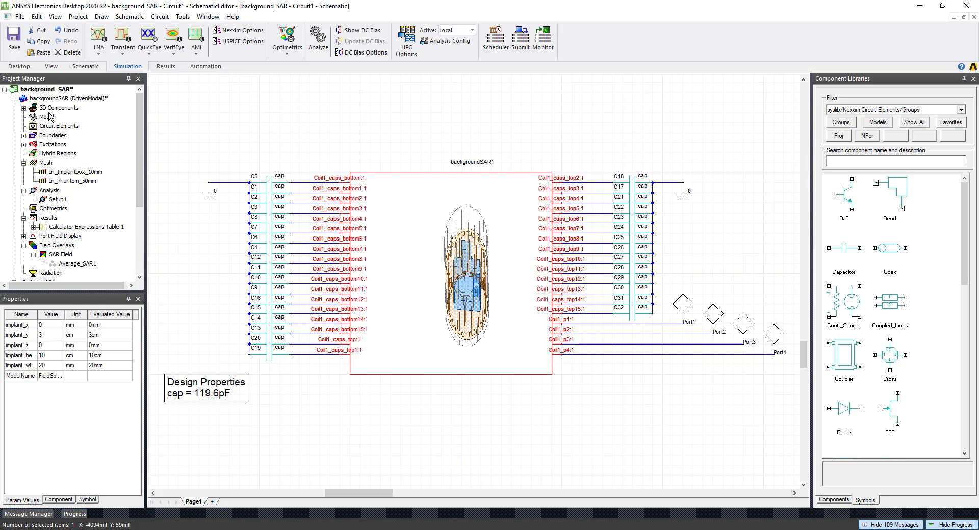
pyautogui.doubleClick(69, 100)
pyautogui.scroll(-1, 81, 229)
pyautogui.click(79, 236)
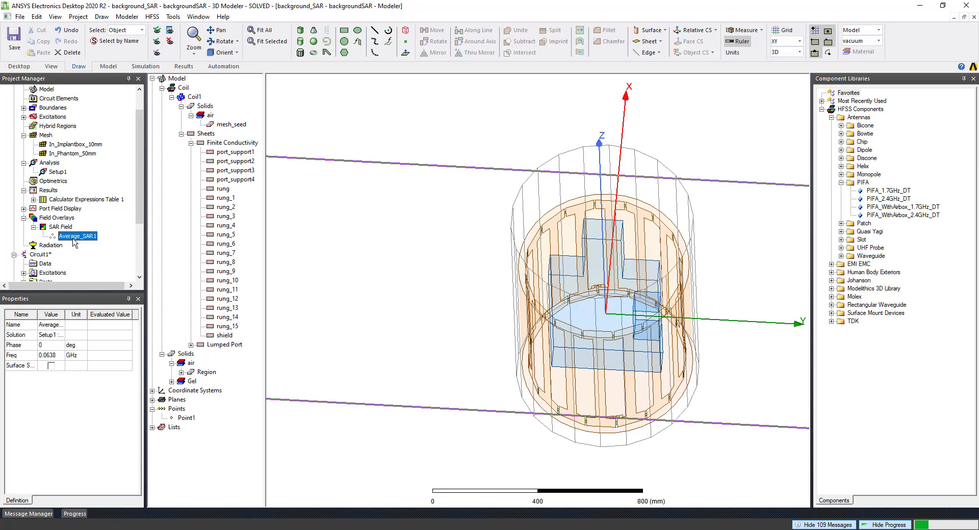
pyautogui.click(72, 227)
pyautogui.click(79, 236)
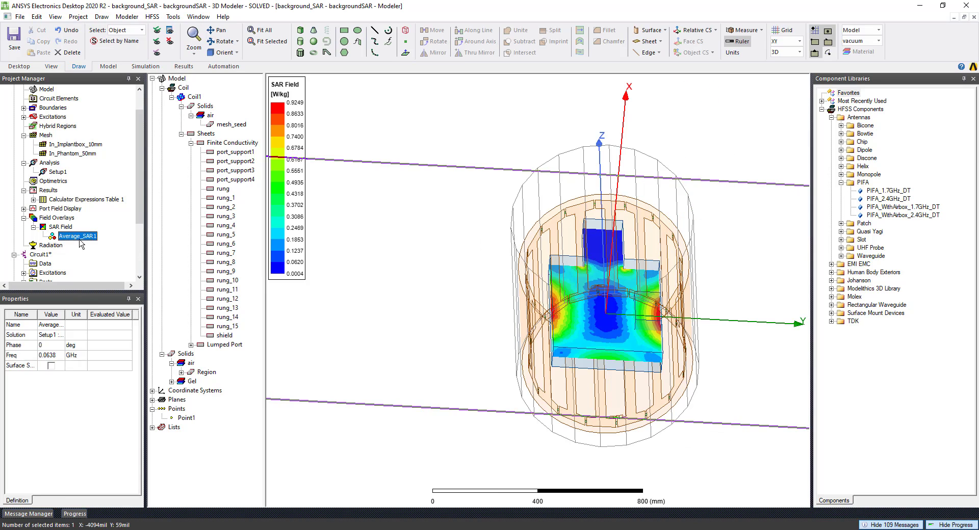
# Examine the SAR overlay and the phantom inside the coil from several angles and clear the Region selection.
pyautogui.moveTo(516, 293); pyautogui.dragTo(458, 307, button='middle')
pyautogui.click(458, 307)
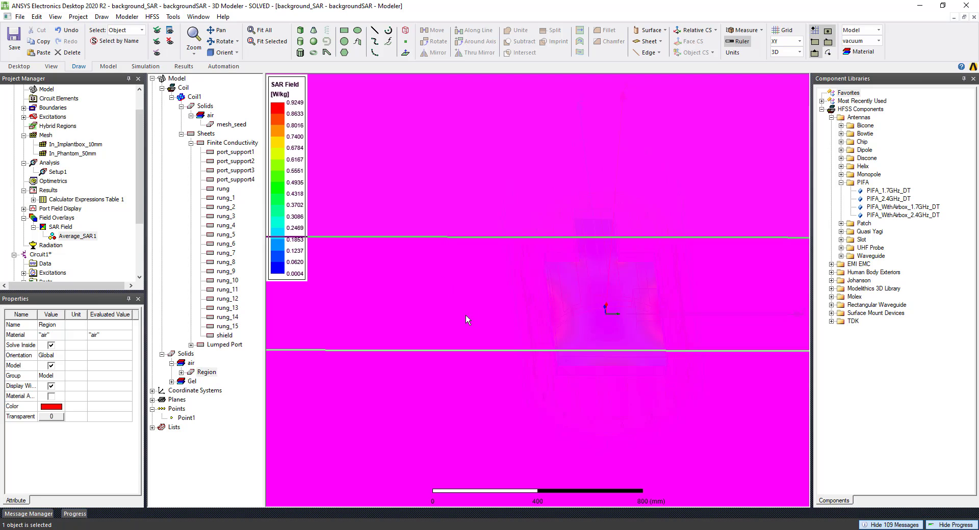
pyautogui.click(474, 299)
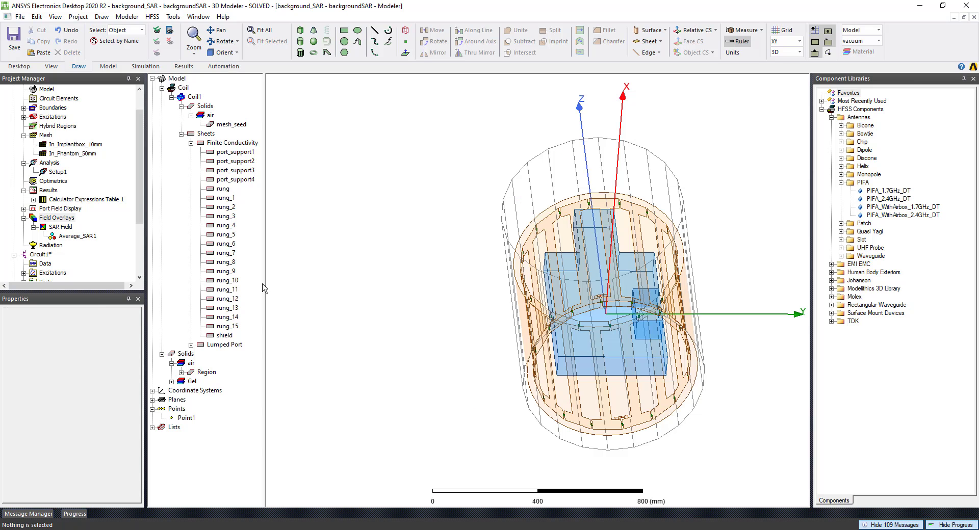
pyautogui.click(75, 236)
pyautogui.click(441, 302)
pyautogui.scroll(2, 435, 317)
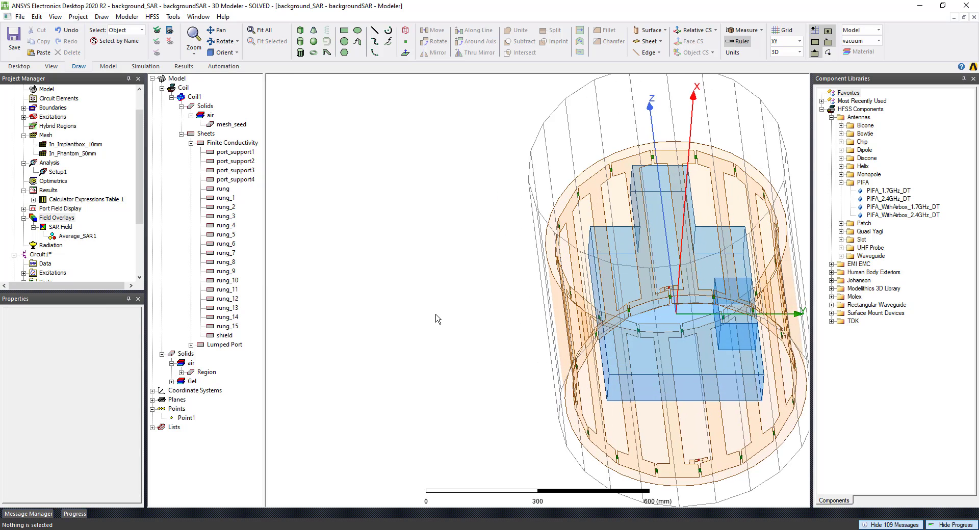
pyautogui.scroll(1, 436, 319)
pyautogui.keyDown('shift'); pyautogui.moveTo(616, 301); pyautogui.dragTo(465, 291); pyautogui.keyUp('shift')
pyautogui.scroll(-1, 487, 297)
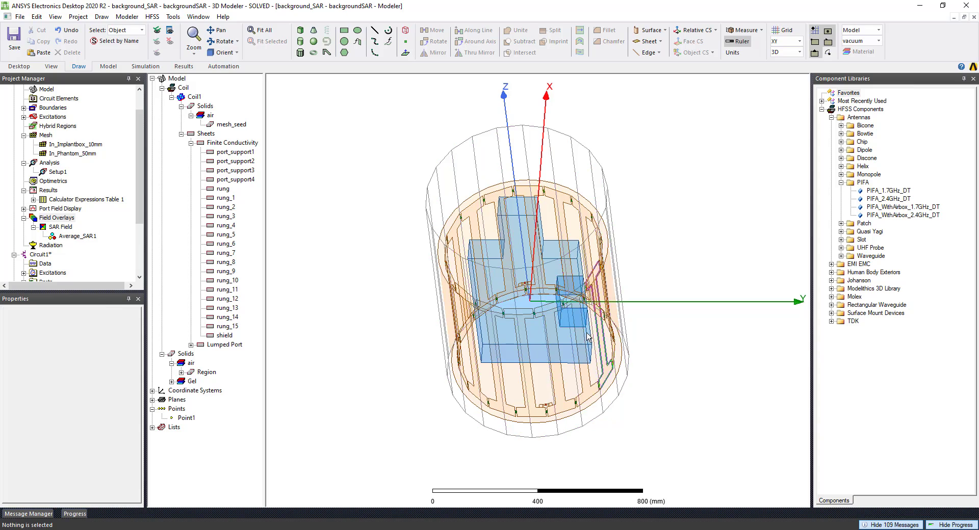
pyautogui.moveTo(560, 352)
pyautogui.mouseDown(button='middle')
pyautogui.moveTo(558, 305)
pyautogui.moveTo(583, 325)
pyautogui.moveTo(557, 337)
pyautogui.mouseUp(button='middle')
pyautogui.scroll(-1, 558, 337)
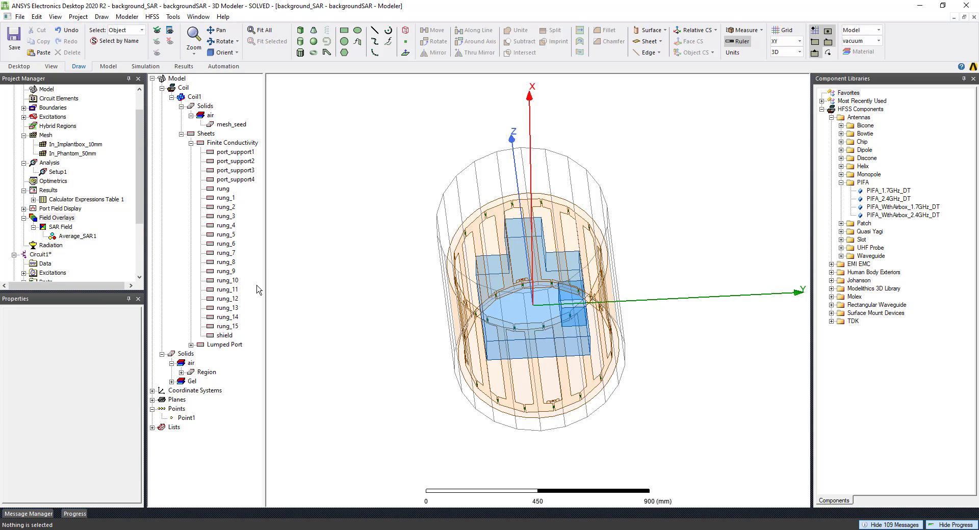
# Look through the field quantities available for a new overlay, including Local_SAR and Average_SAR.
pyautogui.rightClick(62, 219)
pyautogui.moveTo(137, 228)
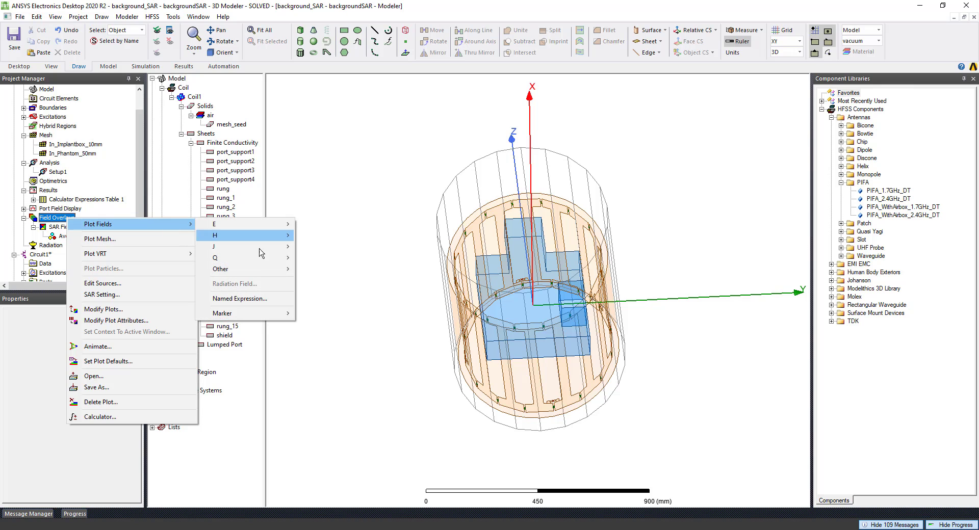
pyautogui.moveTo(262, 270)
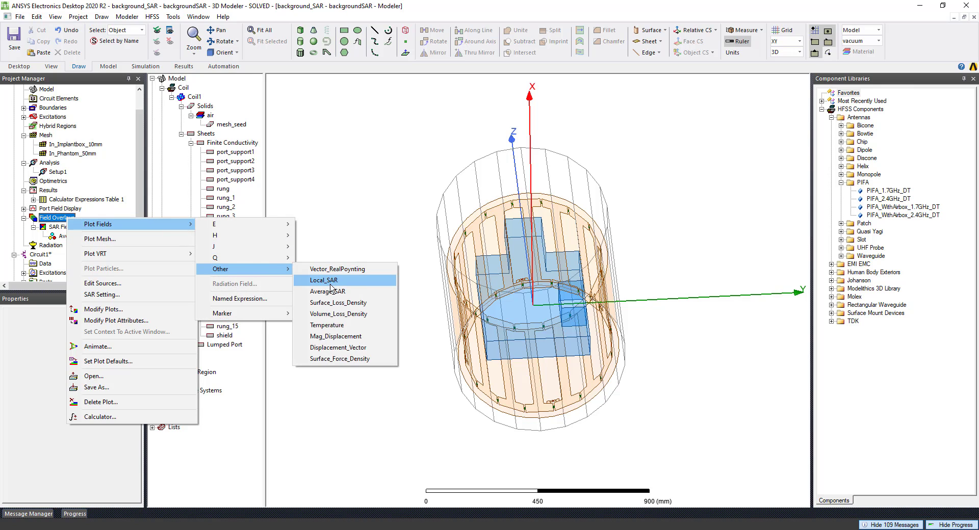
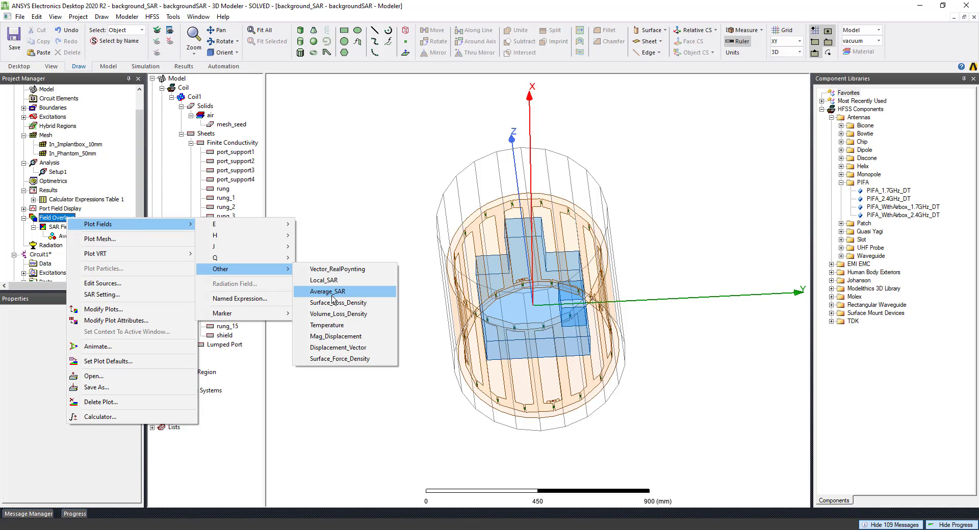
# Inspect the material properties of the air assigned to Region, including mass density, and close the material dialogs unchanged.
pyautogui.click(228, 124)
pyautogui.rightClick(228, 125)
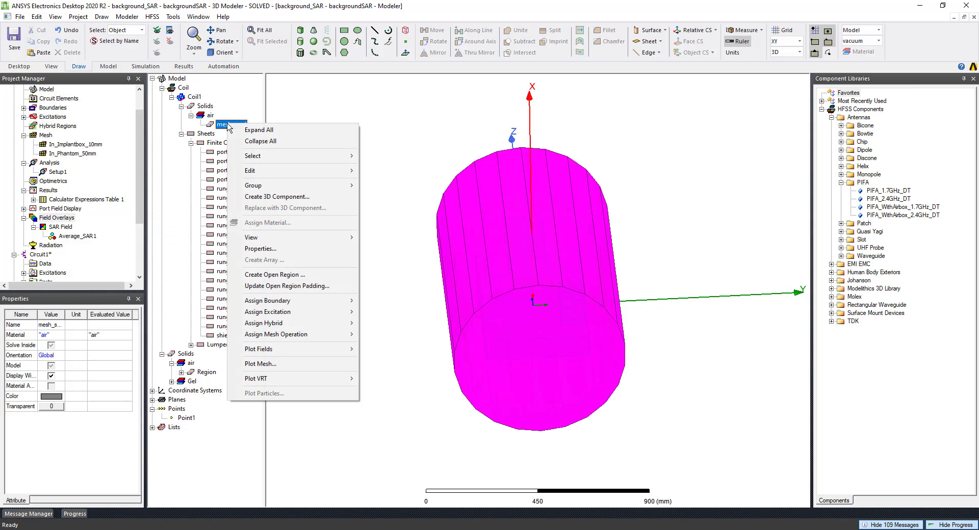
pyautogui.click(214, 125)
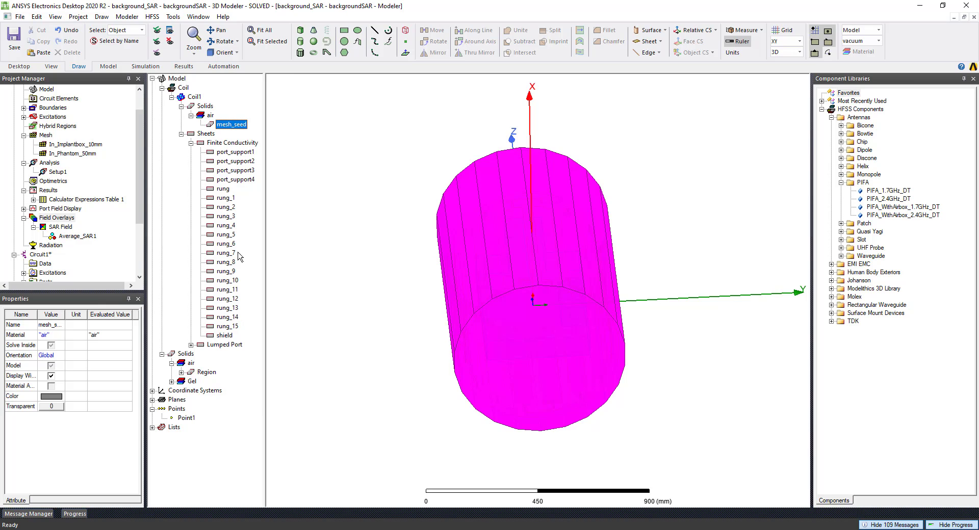
pyautogui.click(206, 372)
pyautogui.rightClick(208, 373)
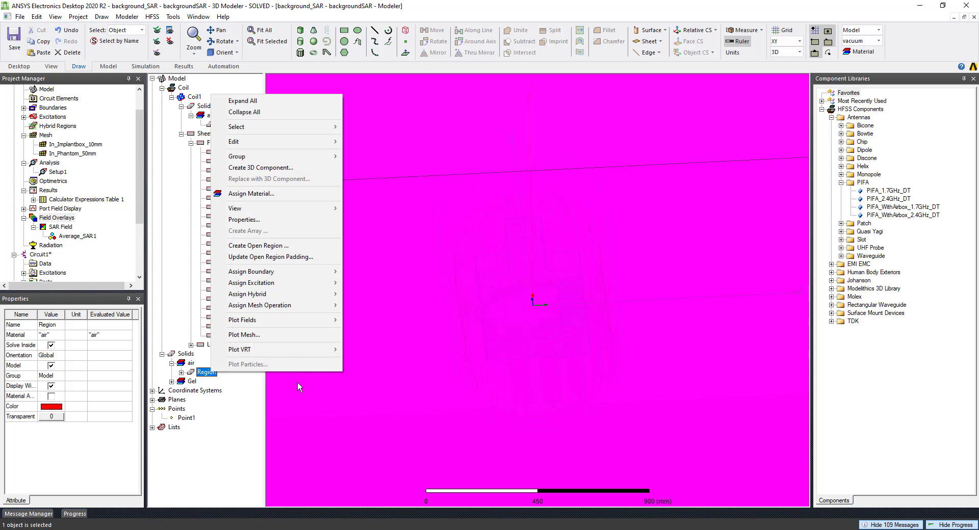
pyautogui.click(251, 195)
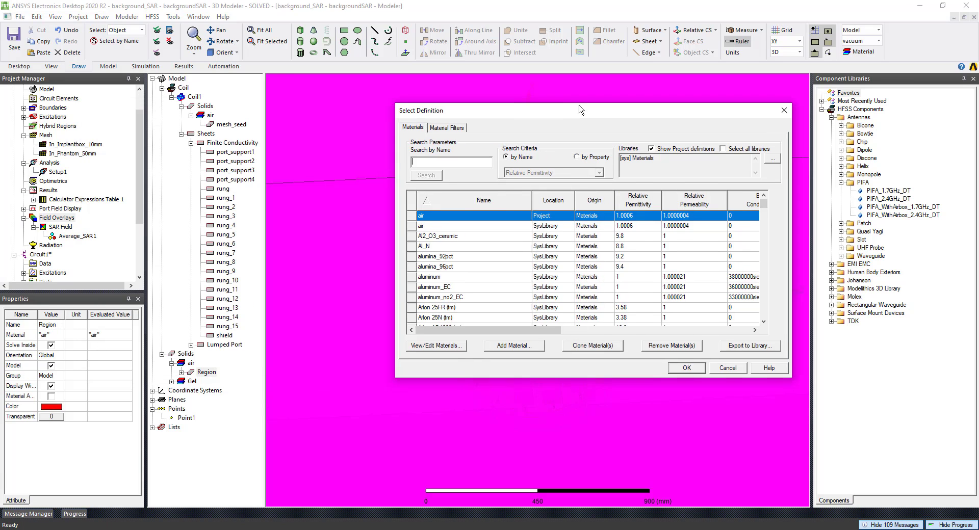
pyautogui.moveTo(580, 109); pyautogui.dragTo(483, 91)
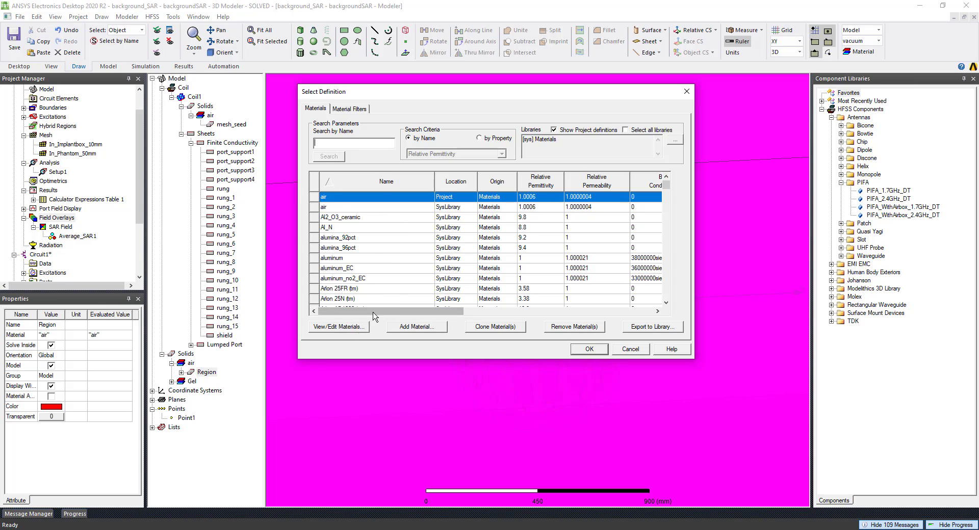
pyautogui.click(365, 327)
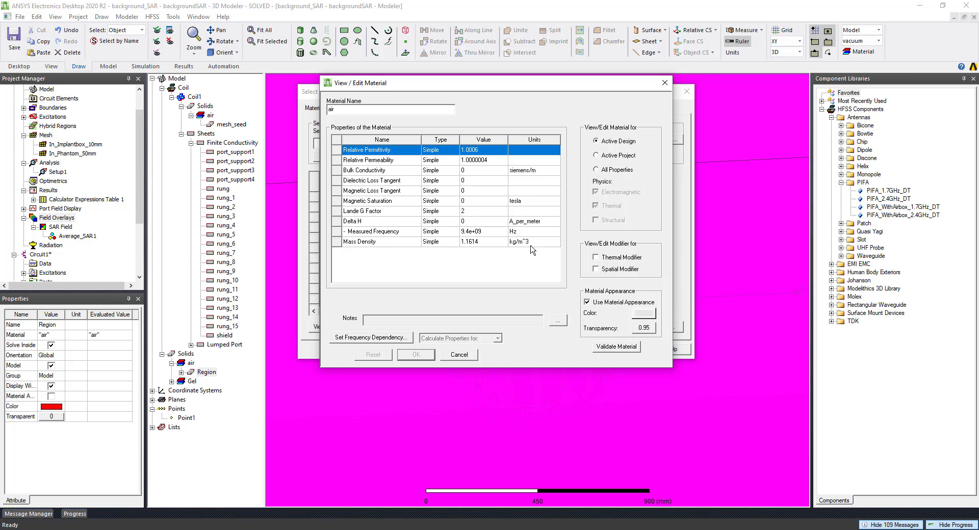
pyautogui.click(664, 83)
pyautogui.click(686, 92)
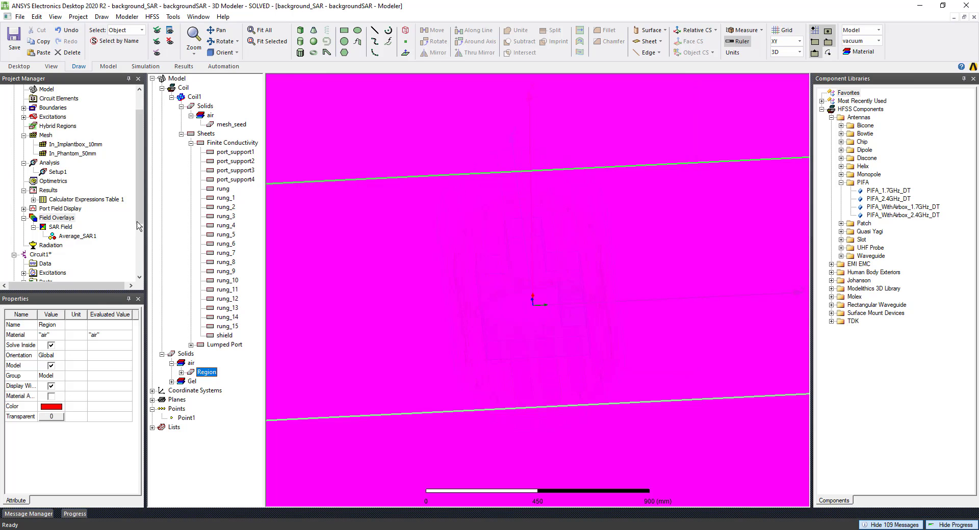
# Review the Specific Absorption Rate settings for averaging method, material density and tissue mass, and leave them unchanged.
pyautogui.rightClick(72, 222)
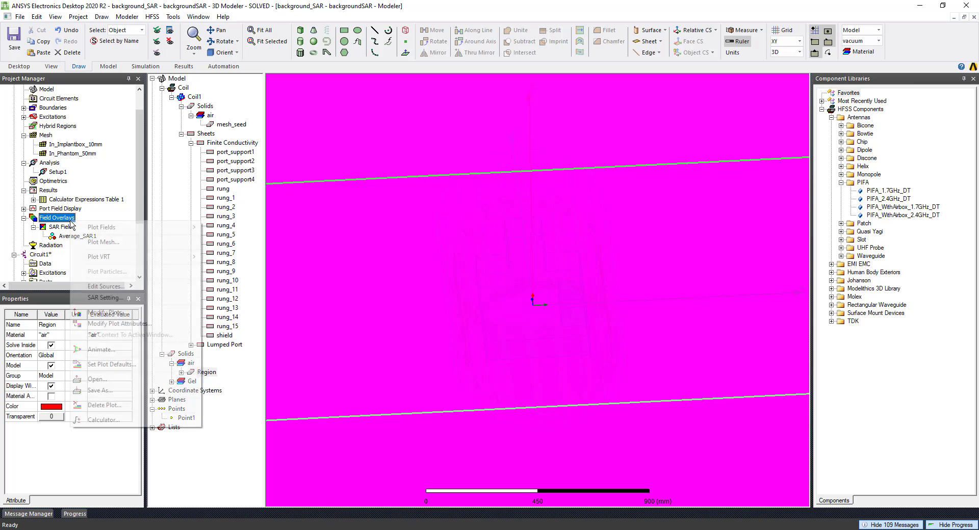
pyautogui.click(191, 297)
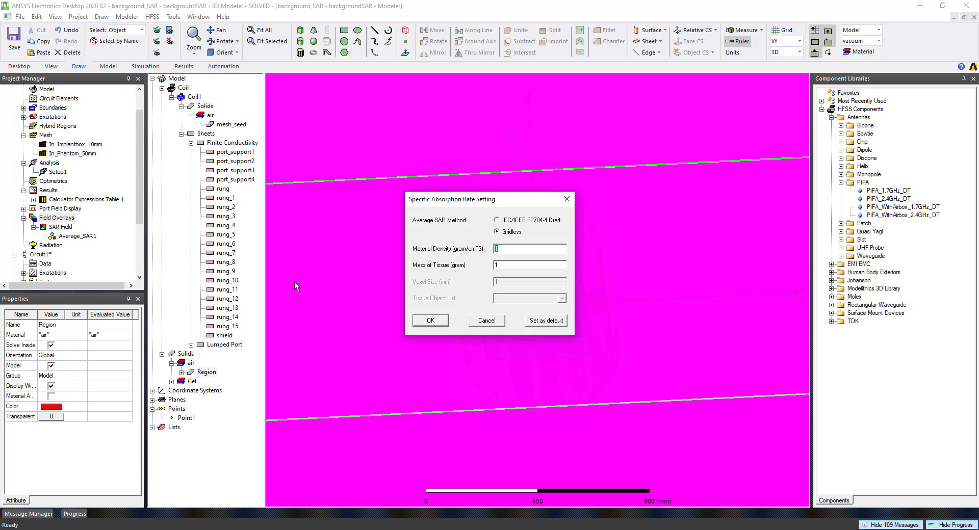
pyautogui.moveTo(517, 199); pyautogui.dragTo(407, 190)
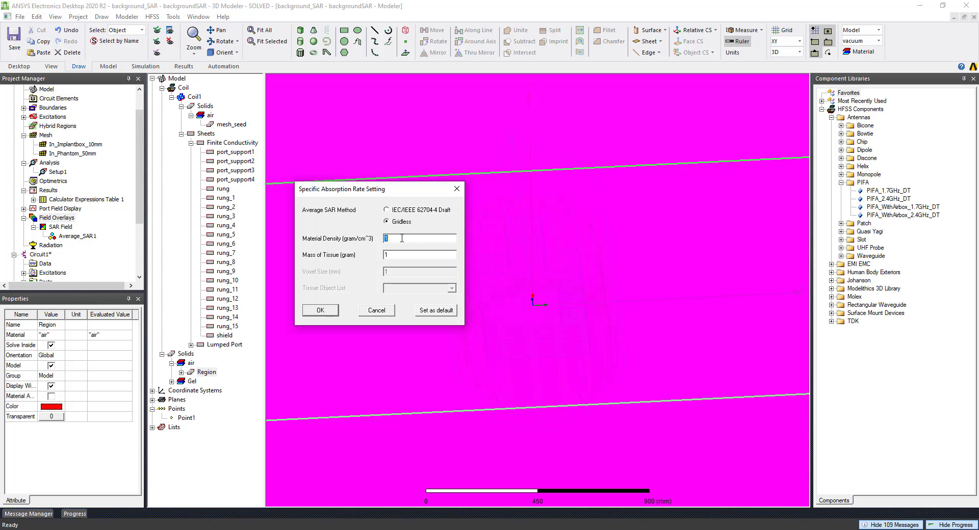
pyautogui.click(457, 189)
# Deselect Region and examine the phantom and implant box inside the coil up close.
pyautogui.scroll(-5, 307, 372)
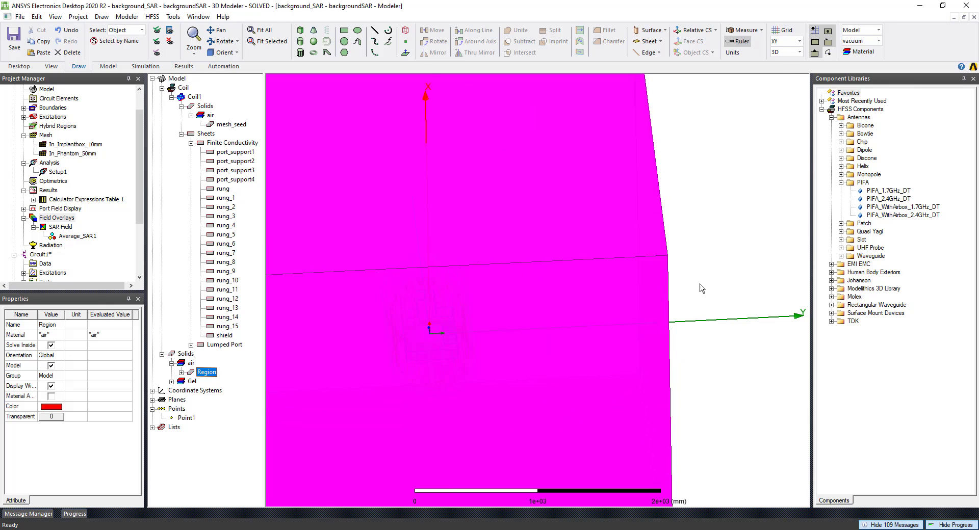
pyautogui.click(700, 284)
pyautogui.moveTo(508, 391); pyautogui.dragTo(460, 336, button='middle')
pyautogui.scroll(7, 423, 346)
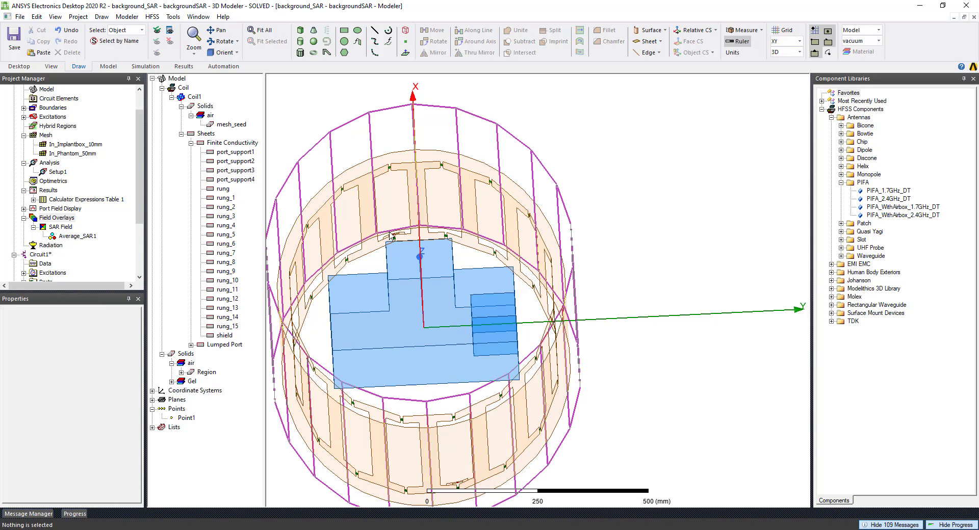
pyautogui.moveTo(686, 369); pyautogui.dragTo(682, 398, button='middle')
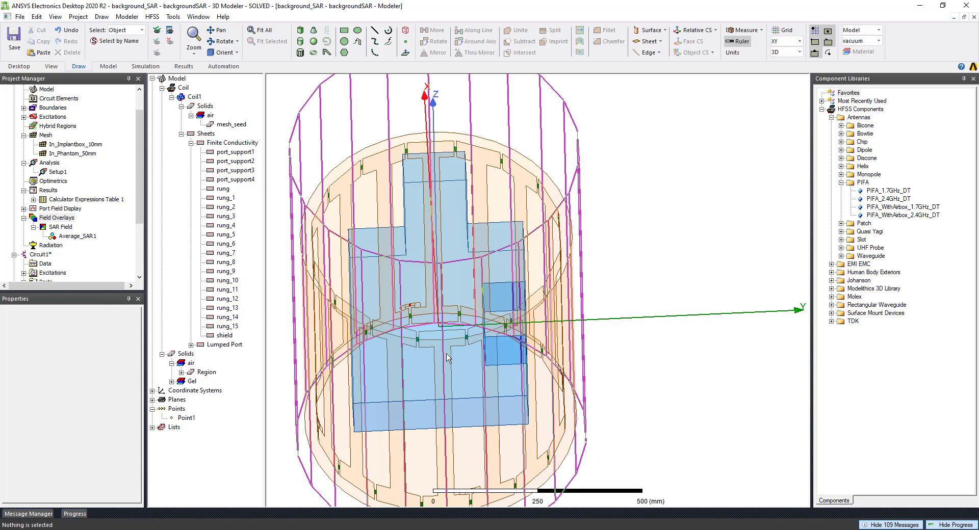
pyautogui.moveTo(537, 400); pyautogui.dragTo(464, 377, button='middle')
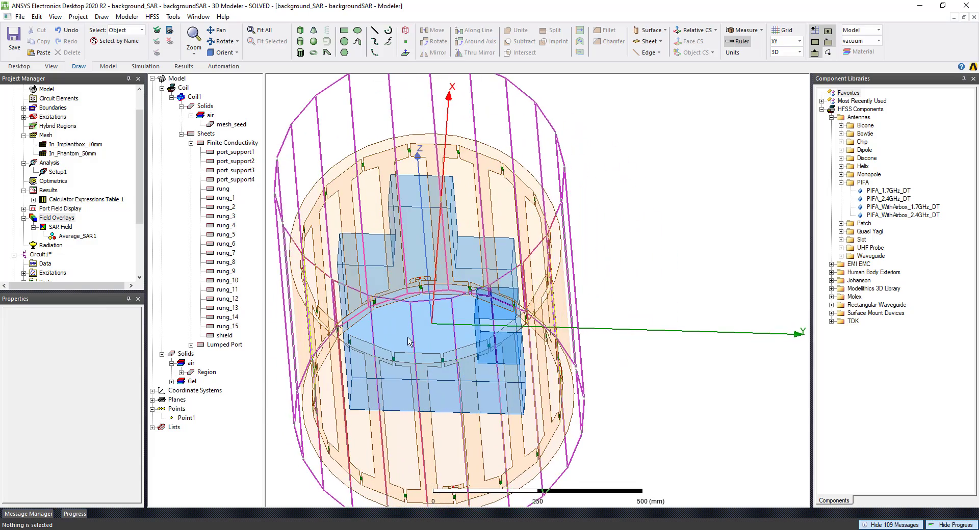
pyautogui.moveTo(440, 330); pyautogui.dragTo(443, 364, button='middle')
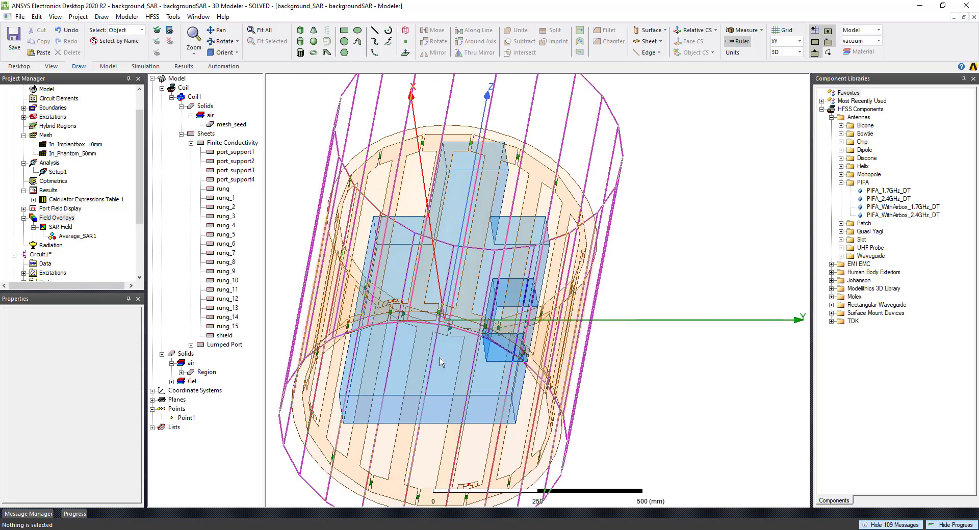
# Display the Average_SAR1 overlay on the tilted model and expand the list of model planes.
pyautogui.click(76, 236)
pyautogui.moveTo(533, 318); pyautogui.dragTo(438, 326, button='middle')
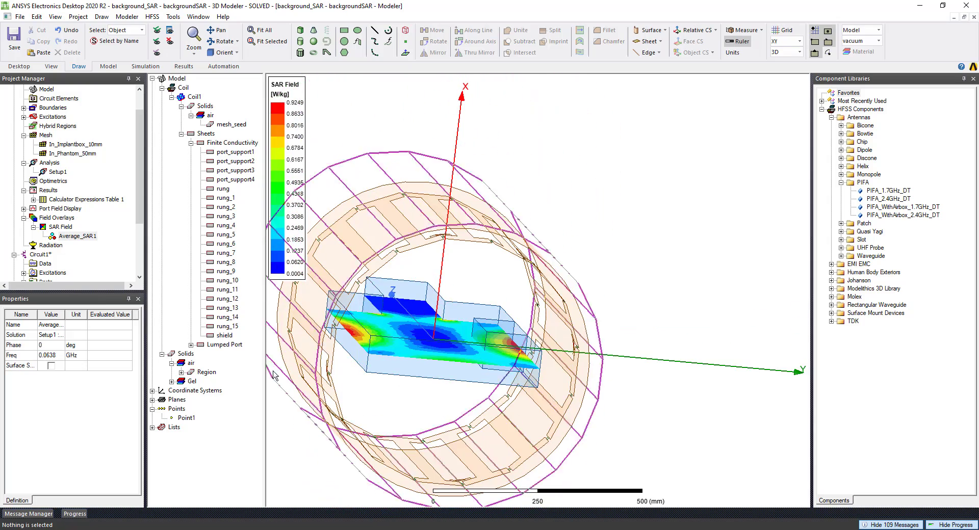
pyautogui.click(152, 400)
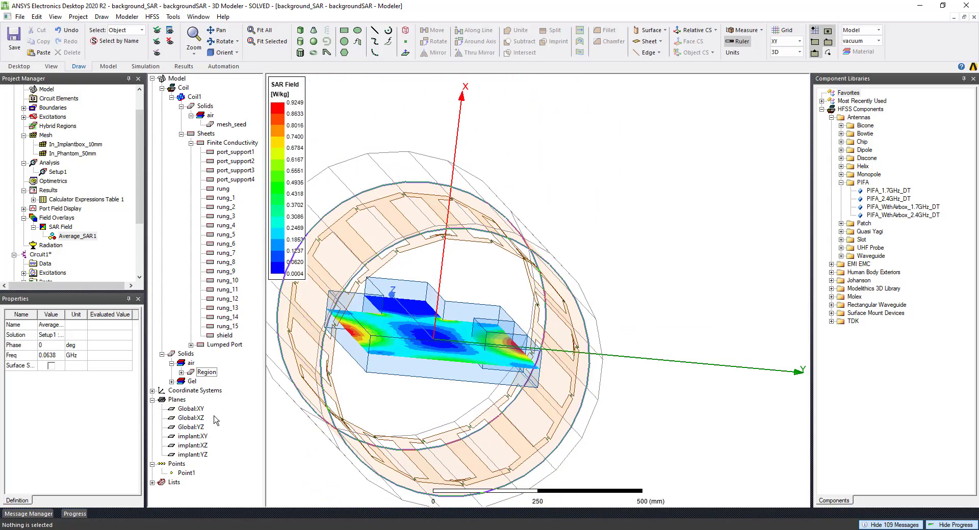
# Examine the Global XZ and YZ planes relative to the SAR overlay, and clear the selection of the mesh seed cylinder.
pyautogui.click(192, 418)
pyautogui.click(193, 427)
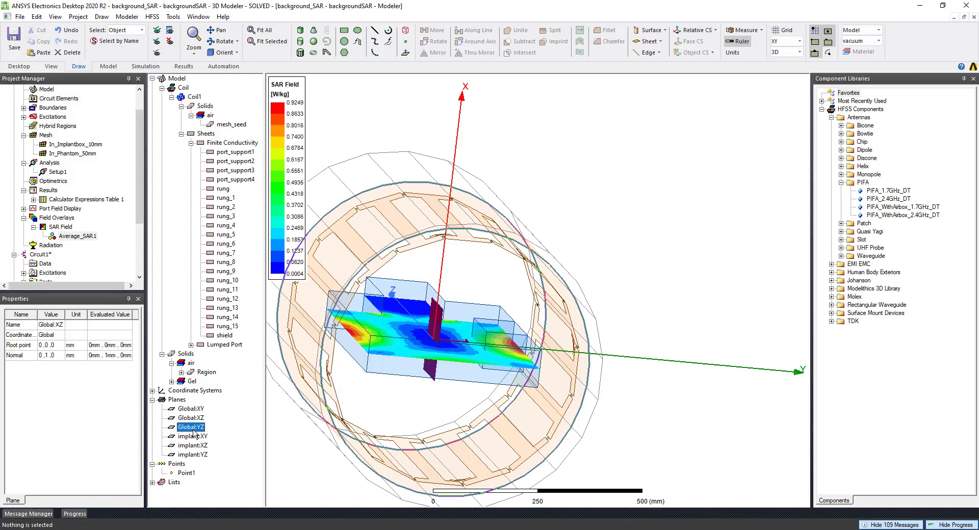
pyautogui.moveTo(463, 402); pyautogui.dragTo(496, 377, button='middle')
pyautogui.click(690, 351)
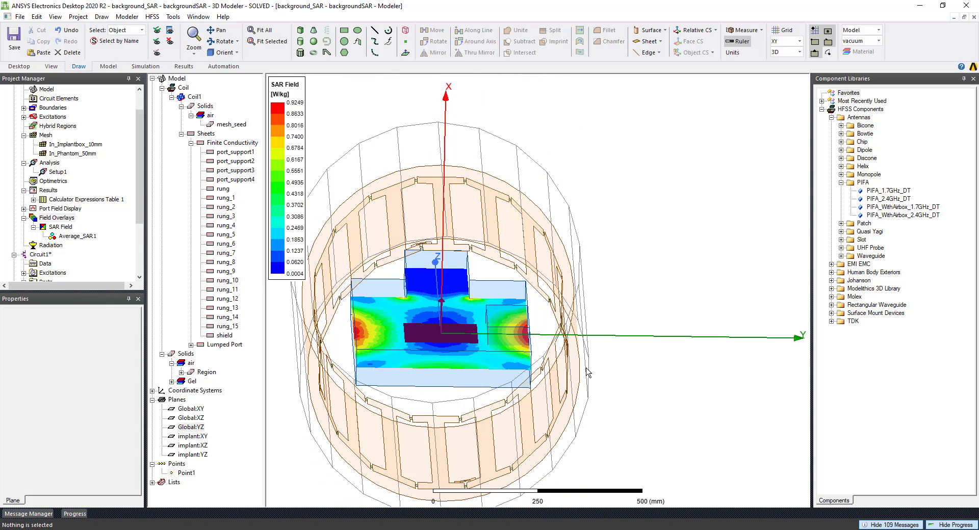
pyautogui.click(452, 361)
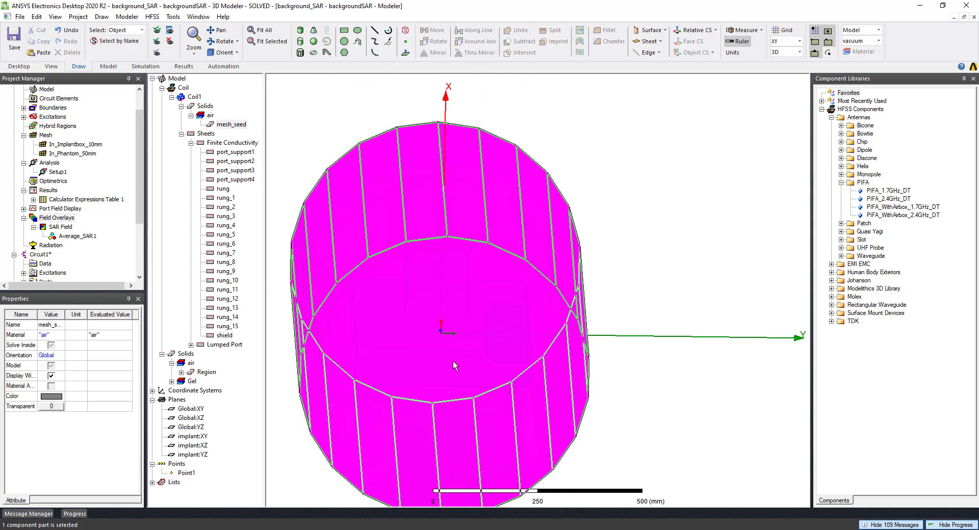
pyautogui.click(645, 341)
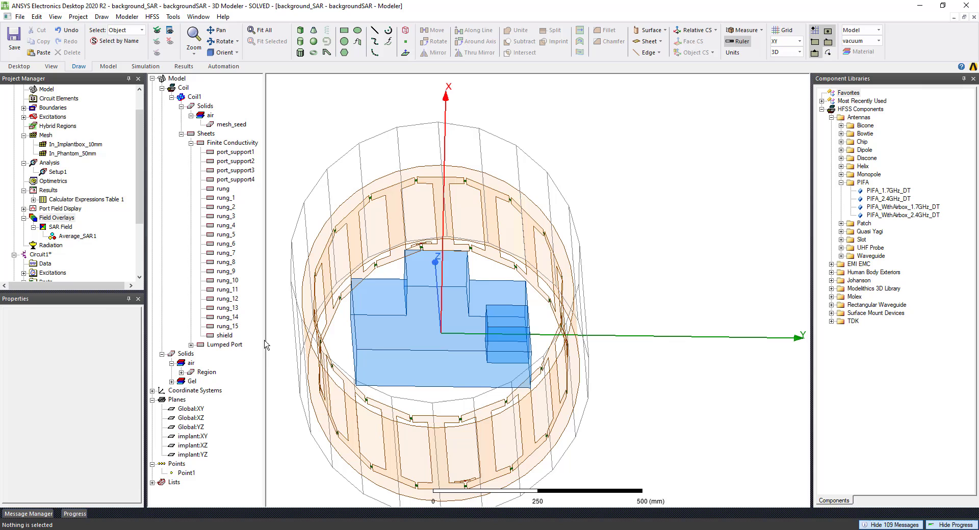
# Plot the Average_SAR field on implant_box and phantom together, using Setup1 : LastAdaptive at 0.0638GHz and 0deg phase.
pyautogui.click(171, 381)
pyautogui.click(211, 391)
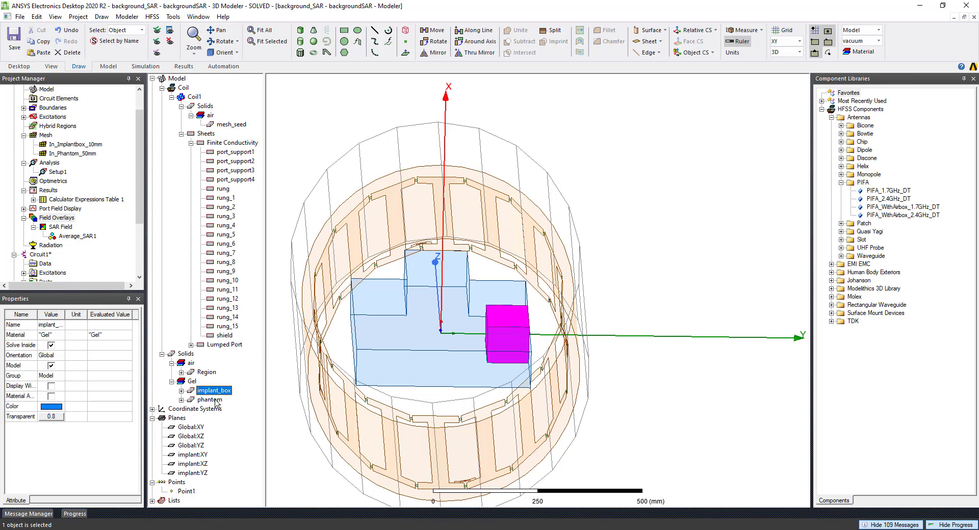
pyautogui.keyDown('ctrl'); pyautogui.click(215, 400); pyautogui.keyUp('ctrl')
pyautogui.rightClick(217, 400)
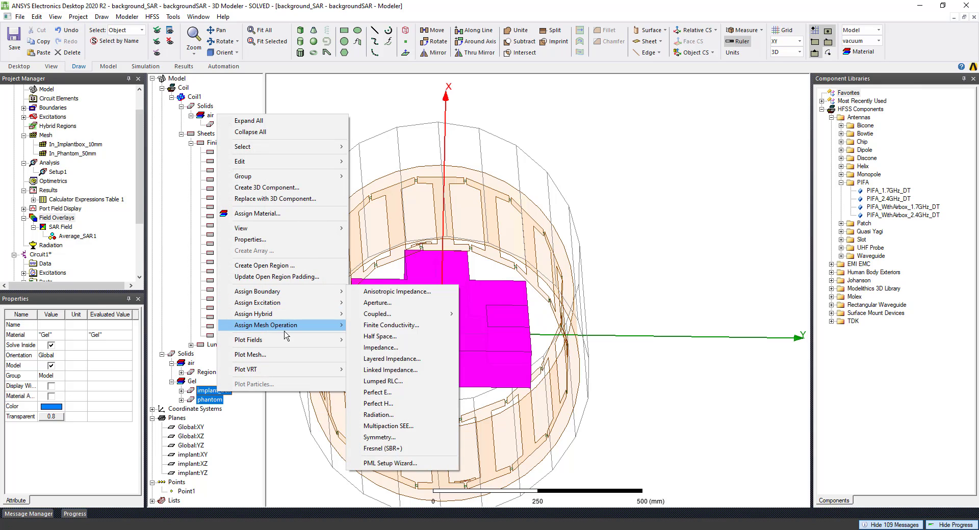
pyautogui.moveTo(284, 343)
pyautogui.moveTo(407, 385)
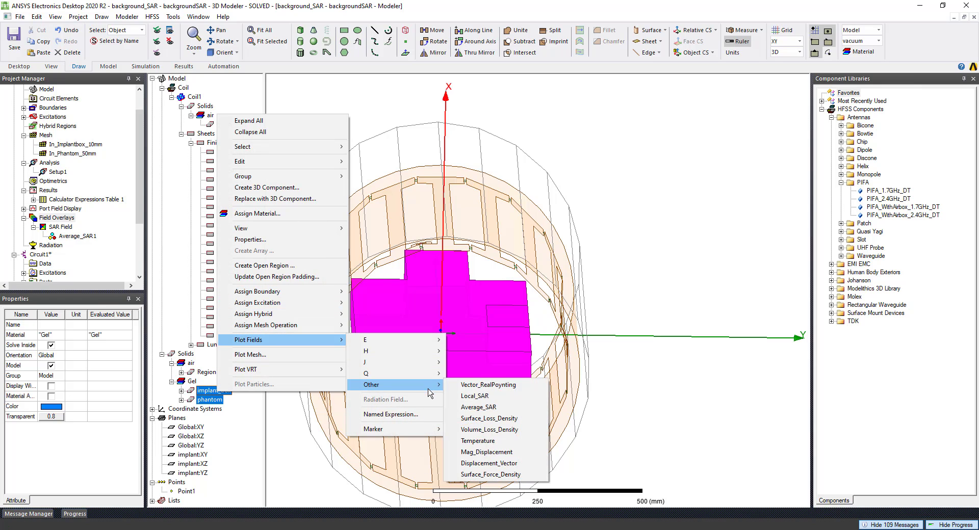
pyautogui.click(479, 407)
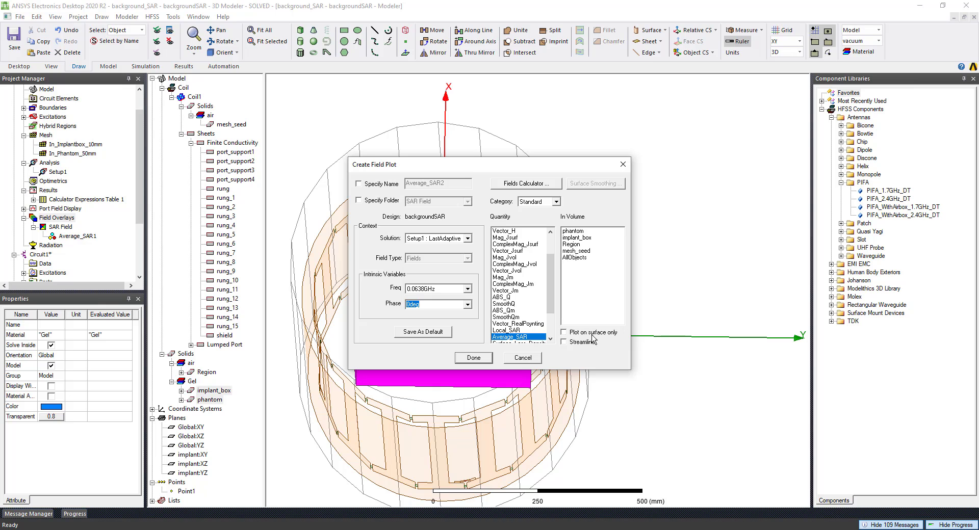
pyautogui.click(473, 358)
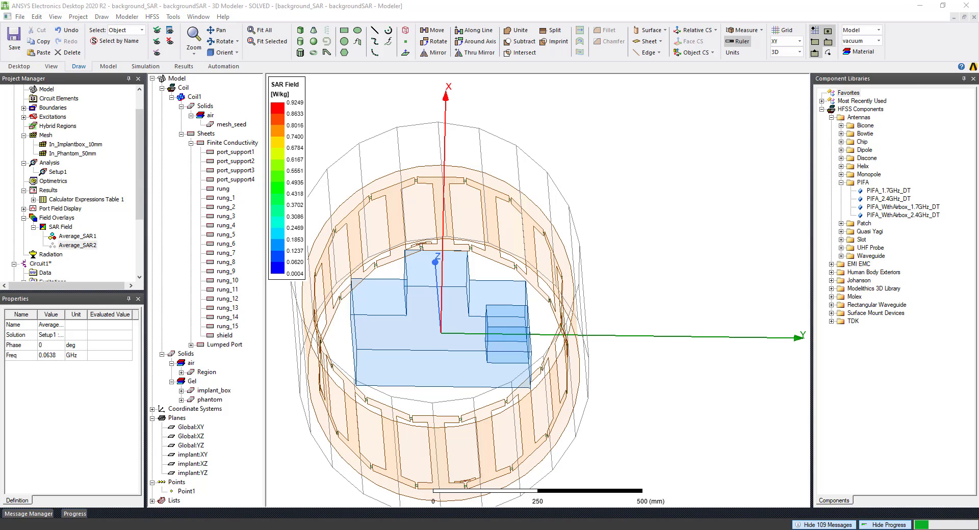
# Examine the Average_SAR2 distribution over the phantom and implant box from several angles and up close.
pyautogui.click(50, 255)
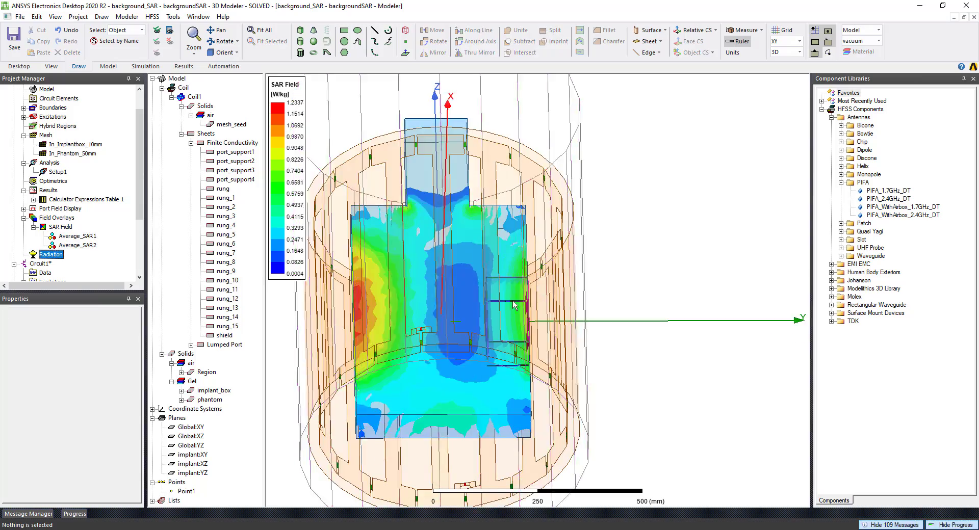
pyautogui.moveTo(394, 340); pyautogui.dragTo(461, 237, button='middle')
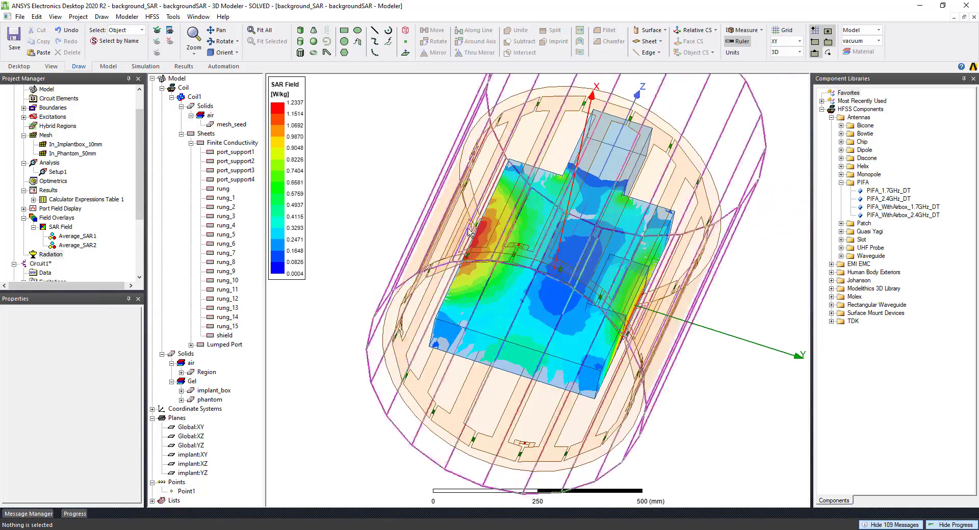
pyautogui.scroll(5, 468, 231)
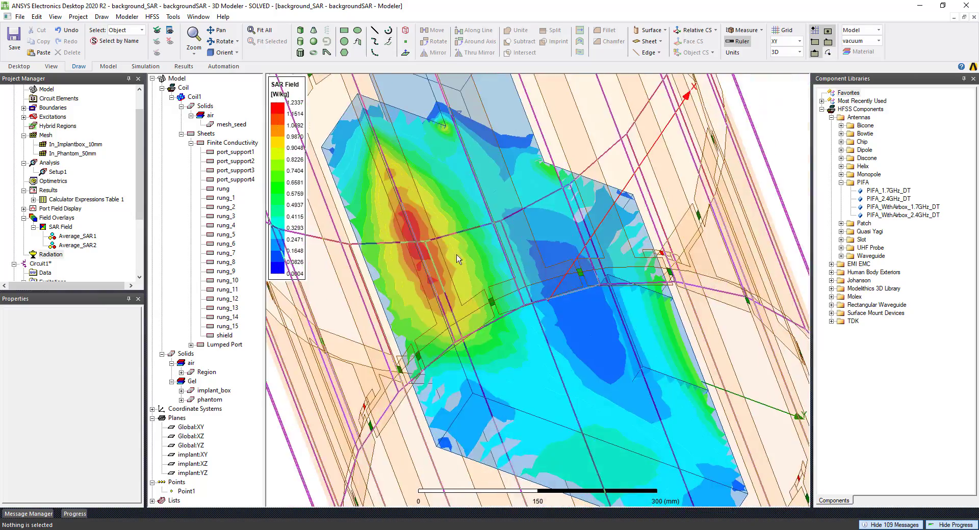
pyautogui.moveTo(434, 275); pyautogui.dragTo(426, 371, button='middle')
pyautogui.scroll(-6, 419, 352)
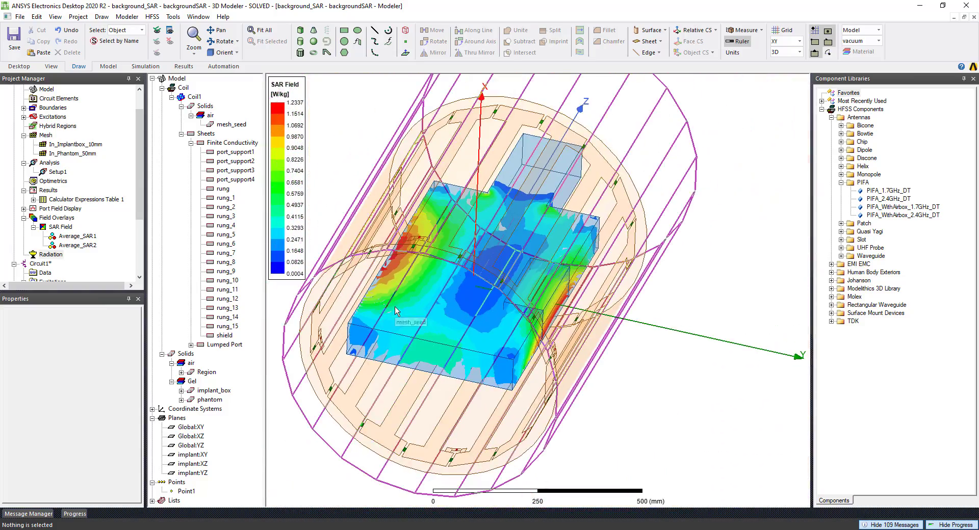
pyautogui.click(47, 192)
pyautogui.rightClick(53, 193)
pyautogui.moveTo(131, 228)
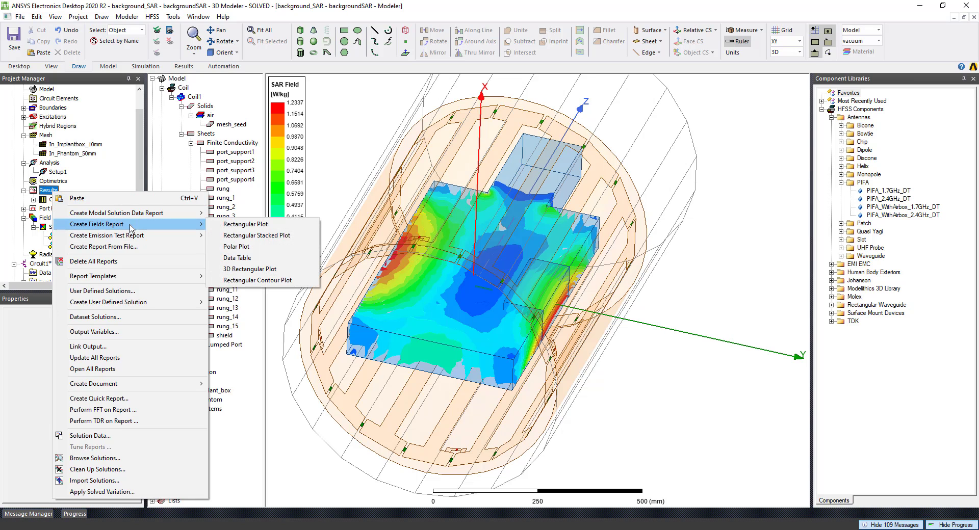
pyautogui.click(254, 262)
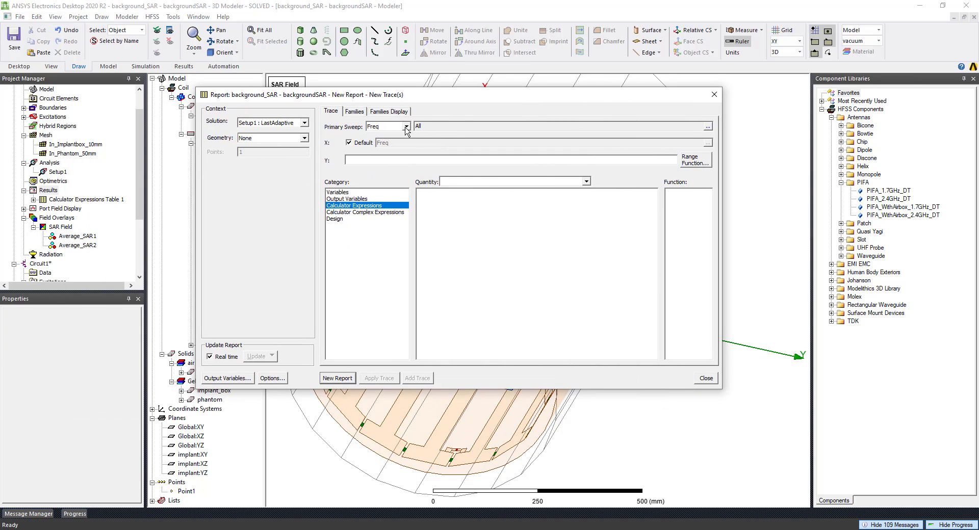
pyautogui.click(386, 127)
pyautogui.click(382, 136)
pyautogui.click(303, 138)
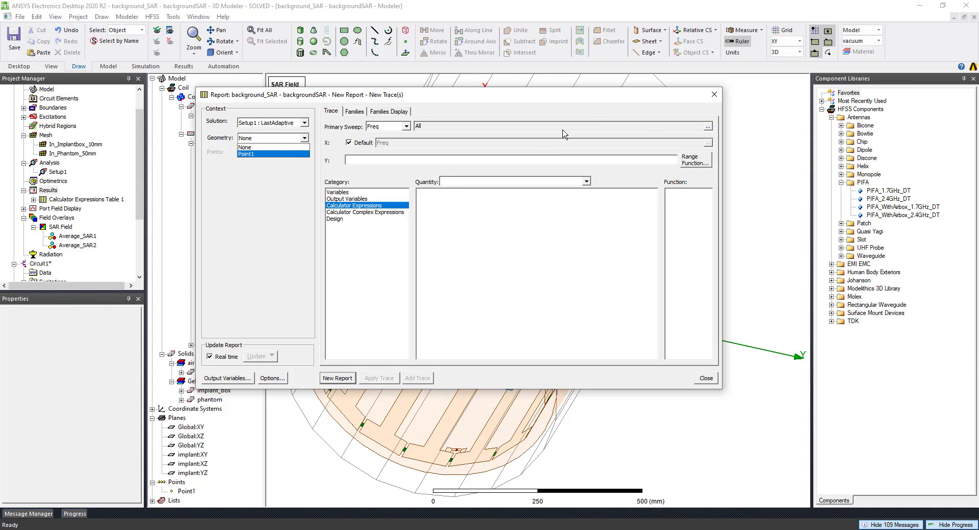
pyautogui.click(368, 126)
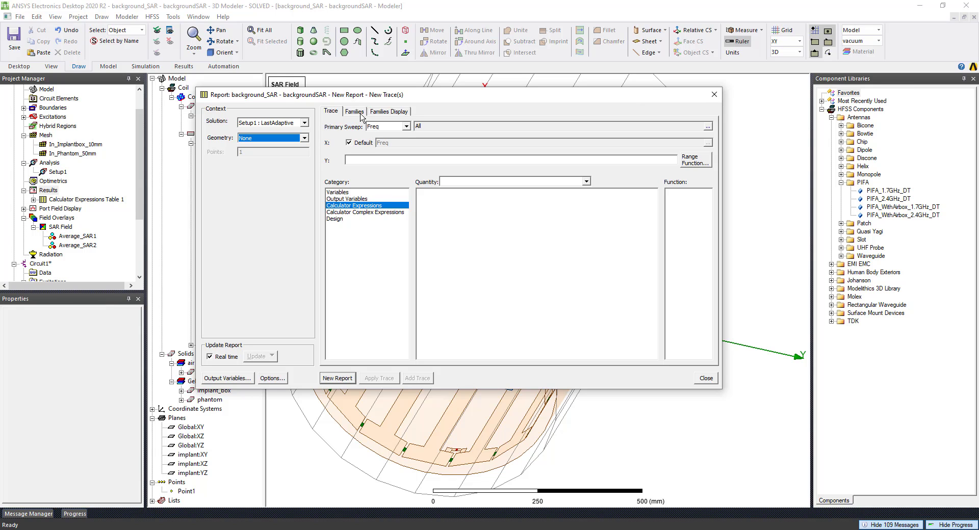
pyautogui.click(374, 113)
pyautogui.click(357, 113)
pyautogui.click(330, 113)
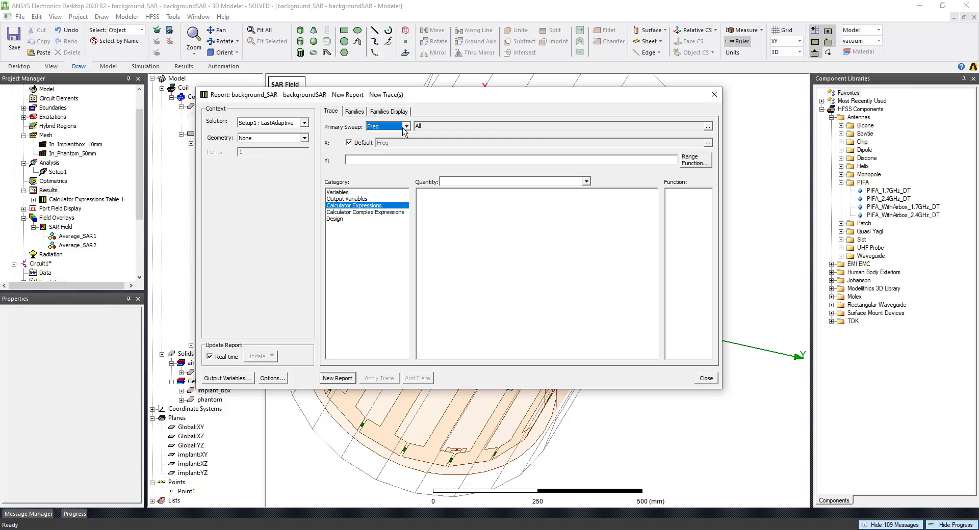
pyautogui.click(713, 94)
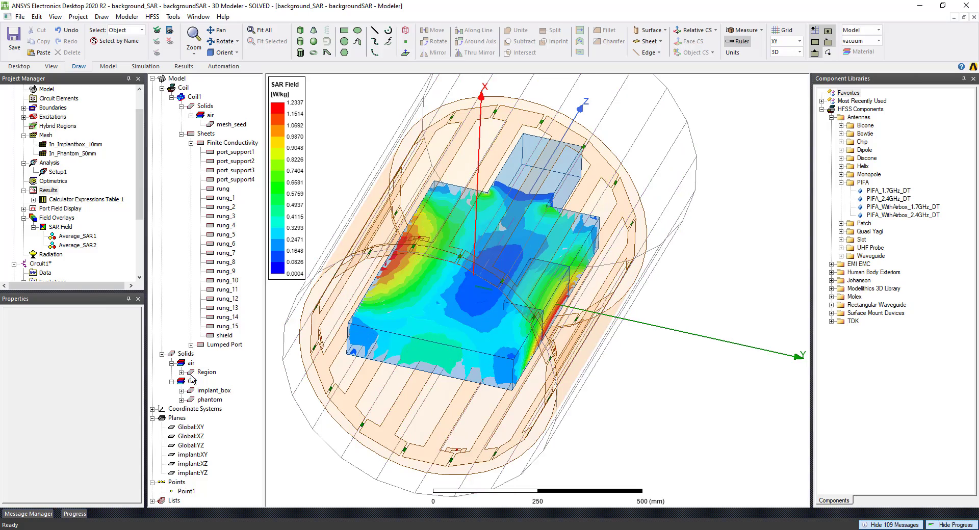
# Draw a non-model line from the global origin out along the X axis to near the axis tip.
pyautogui.click(184, 492)
pyautogui.moveTo(537, 292); pyautogui.dragTo(441, 382, button='middle')
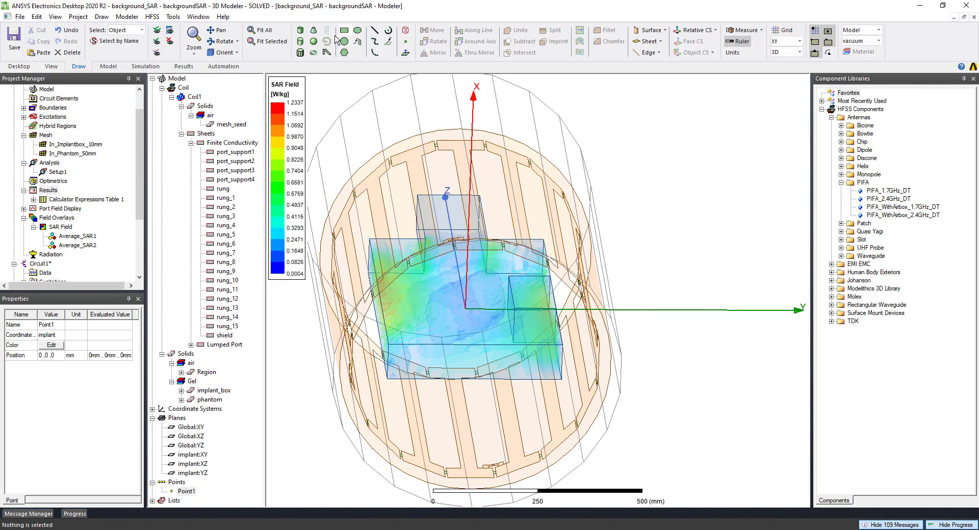
pyautogui.click(378, 34)
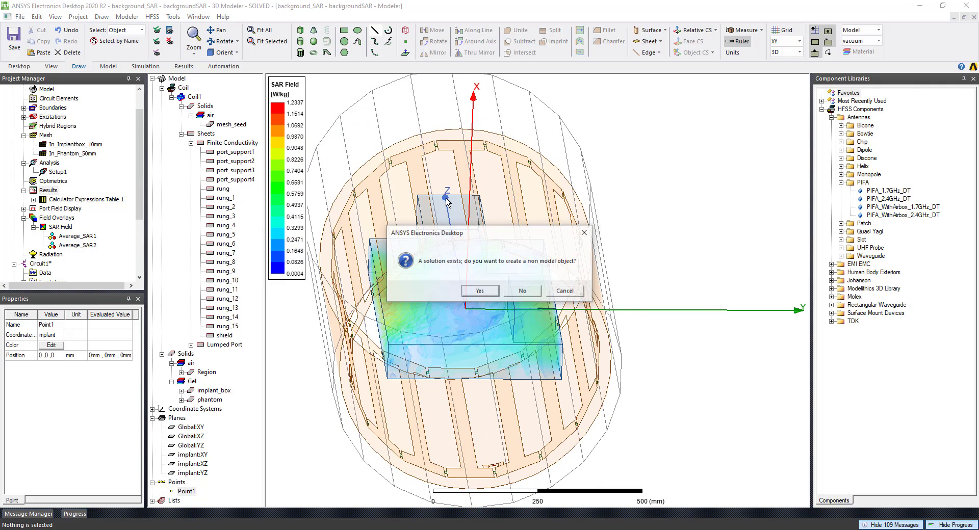
pyautogui.click(481, 291)
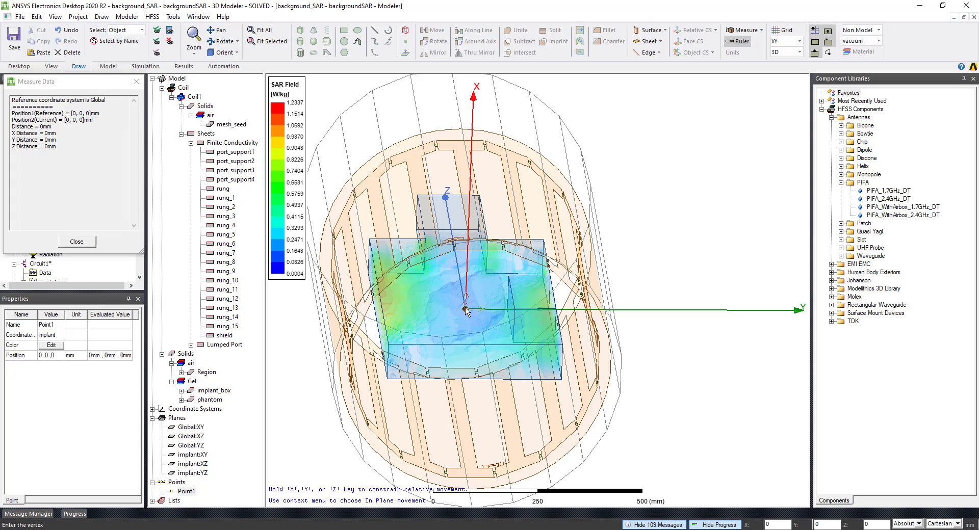
pyautogui.click(464, 309)
pyautogui.doubleClick(471, 116)
pyautogui.moveTo(472, 123); pyautogui.dragTo(468, 239, button='middle')
# Set up a fields data table report of Average_SAR over distance along Polyline1.
pyautogui.rightClick(48, 191)
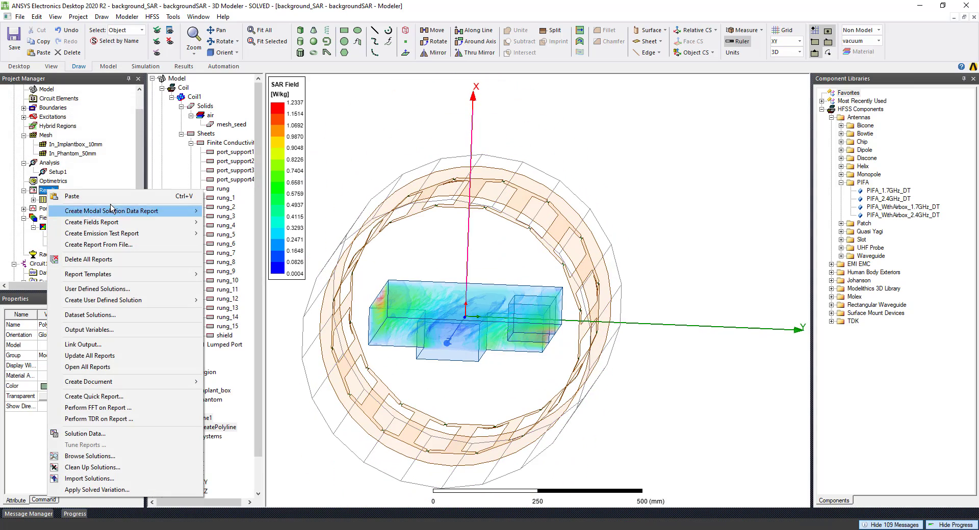
pyautogui.moveTo(124, 223)
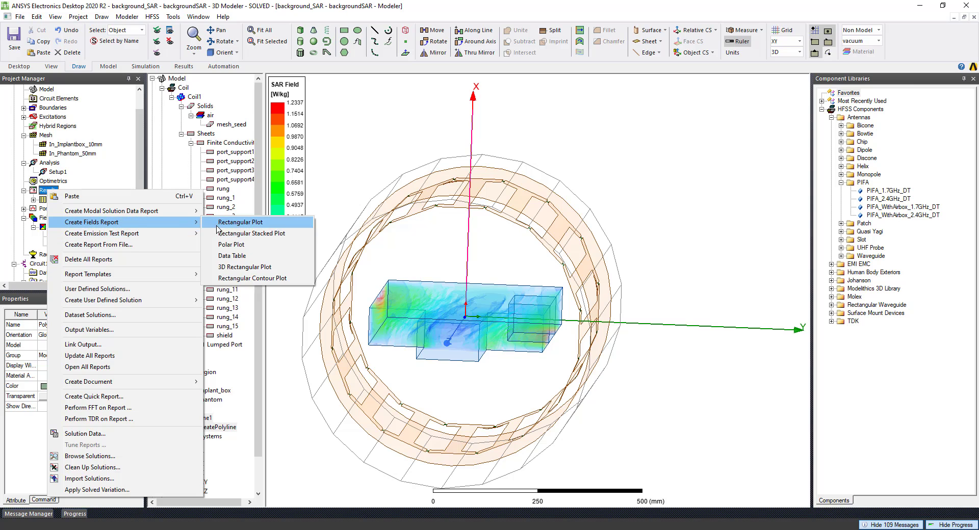
pyautogui.click(238, 256)
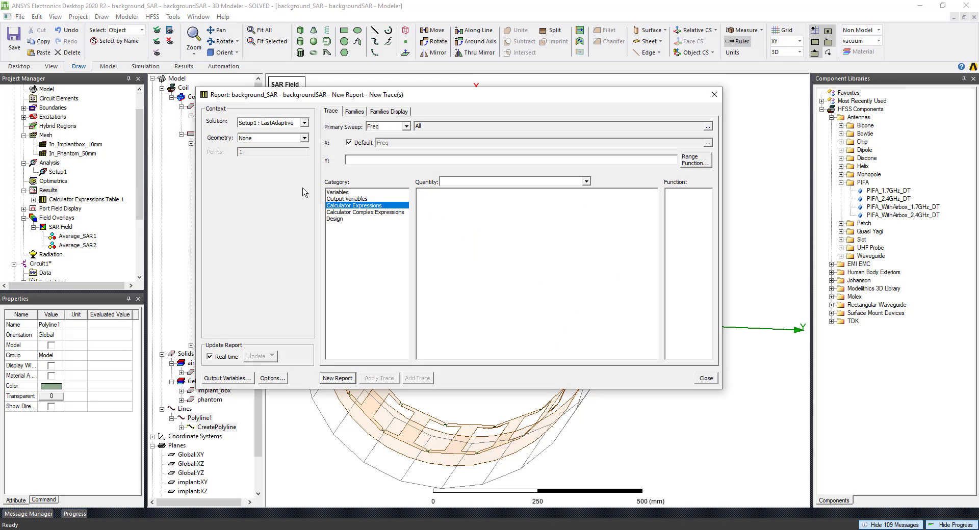
pyautogui.click(302, 138)
pyautogui.click(265, 160)
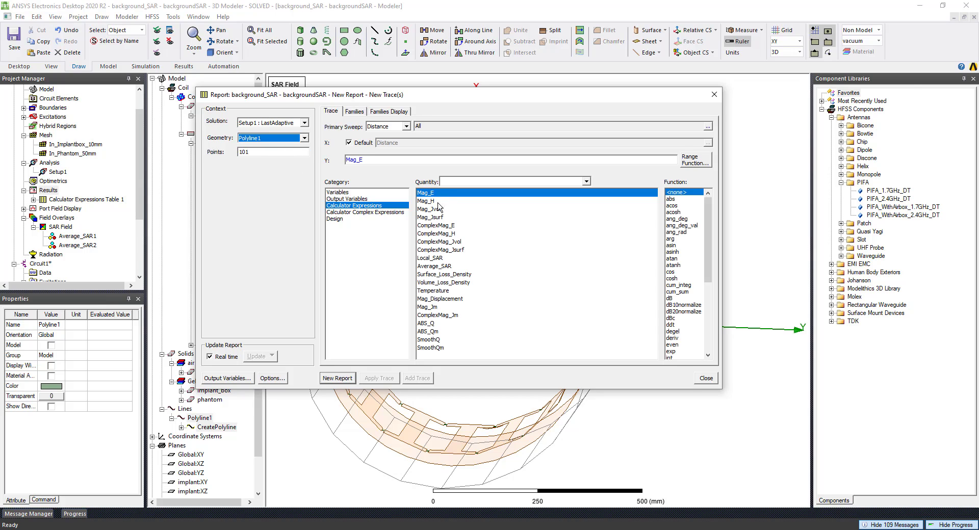
pyautogui.click(443, 267)
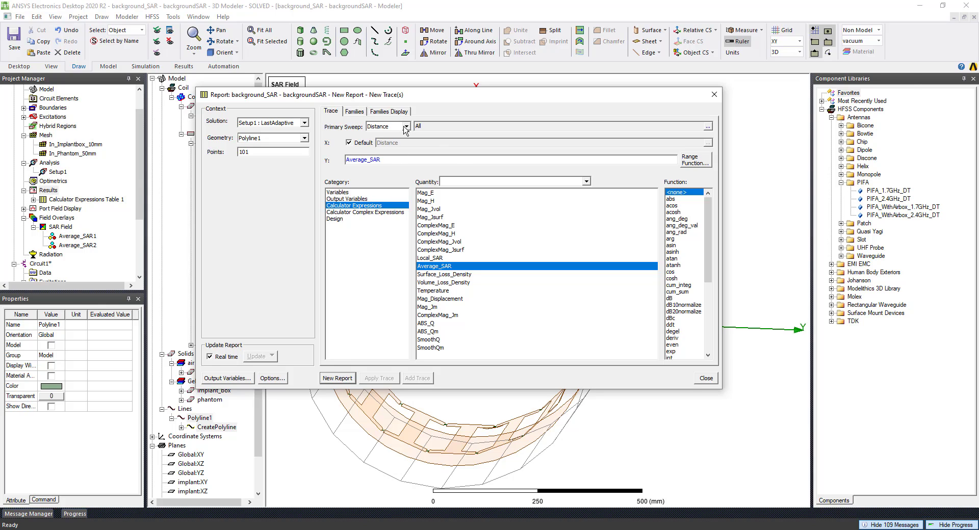
# Set the report's Phase family to use all values at 0.0638GHz.
pyautogui.click(356, 114)
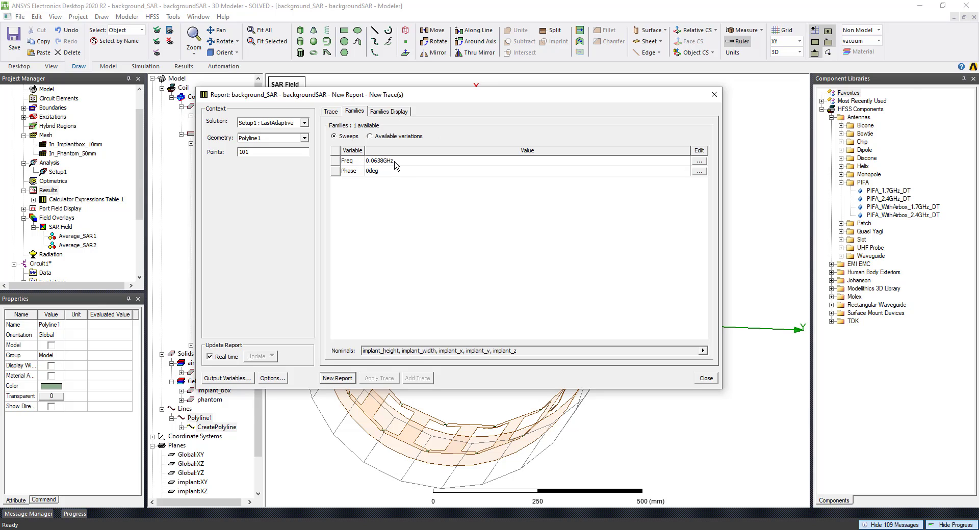
pyautogui.click(382, 175)
pyautogui.click(698, 171)
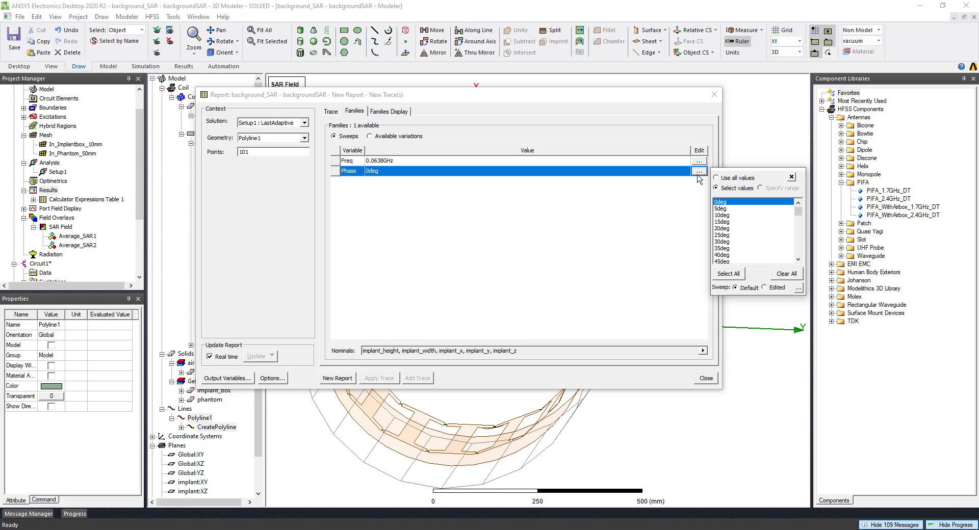
pyautogui.click(739, 179)
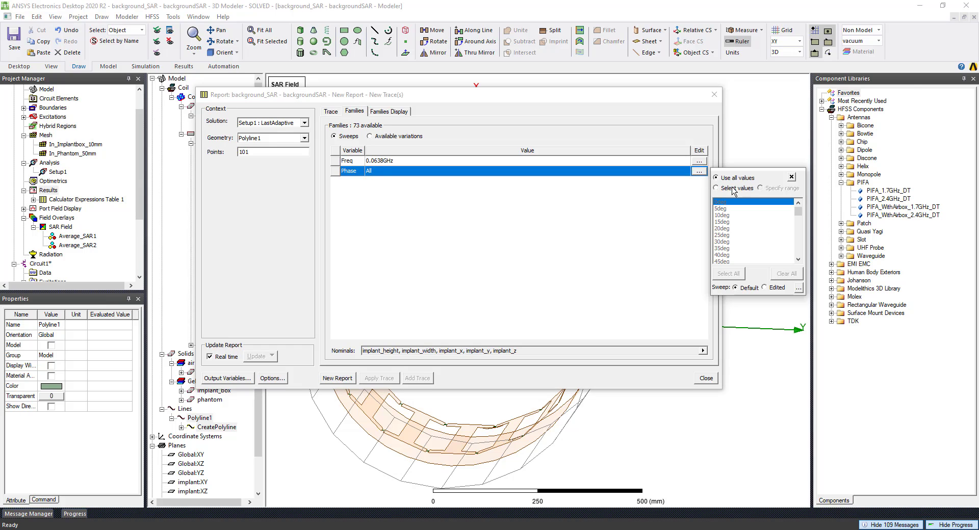
pyautogui.click(734, 188)
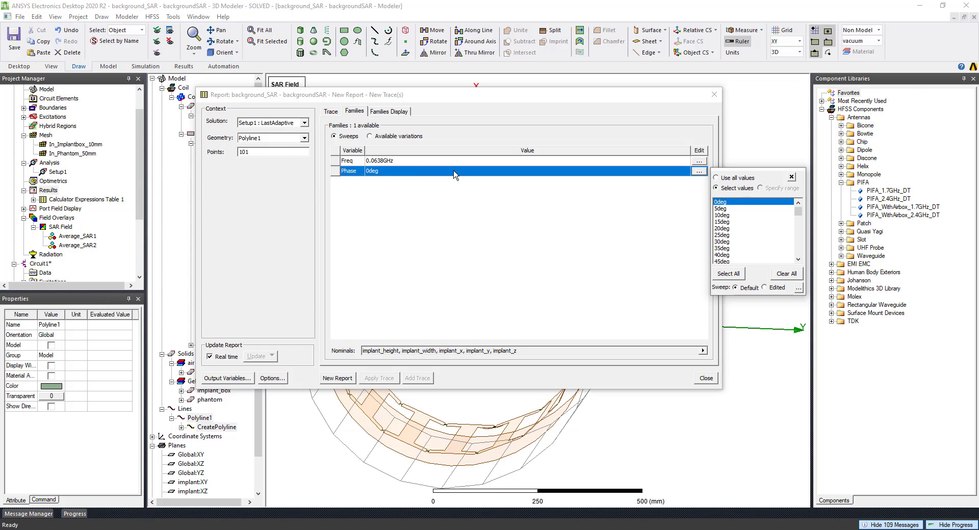
pyautogui.click(732, 178)
pyautogui.click(363, 188)
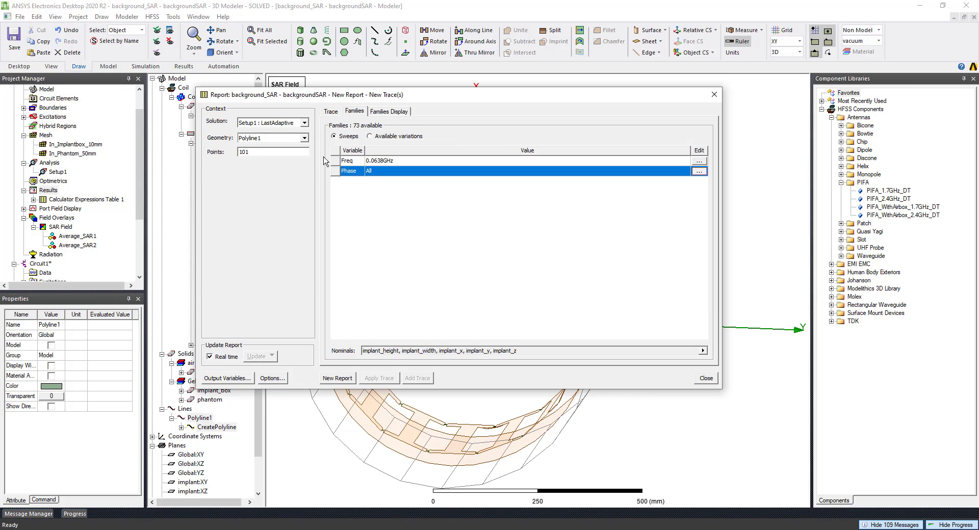
# Generate the Average_SAR data table, close the report setup and select the 5deg phase column.
pyautogui.click(331, 111)
pyautogui.click(337, 379)
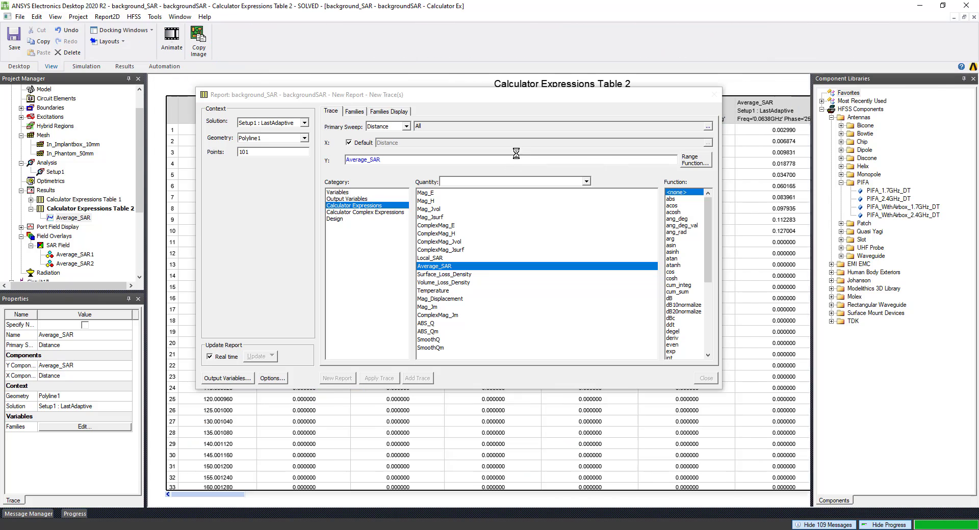
pyautogui.click(713, 94)
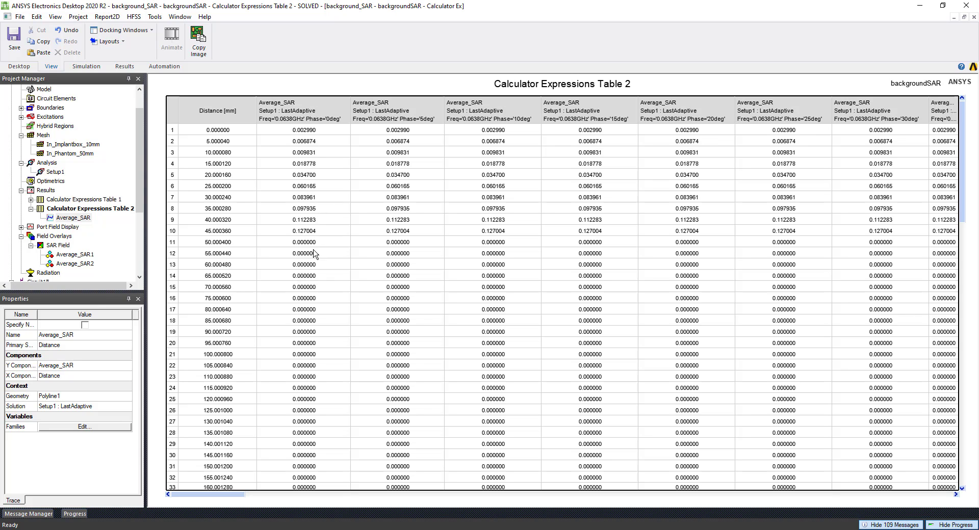
pyautogui.click(401, 234)
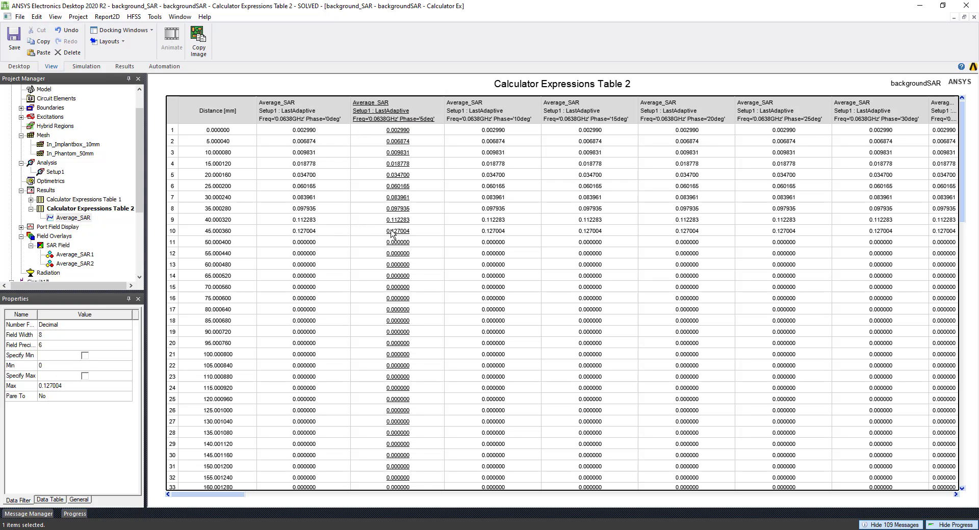
# Return from the Average_SAR table to the backgroundSAR 3D model and examine the SAR overlay on the phantom from several angles.
pyautogui.click(307, 232)
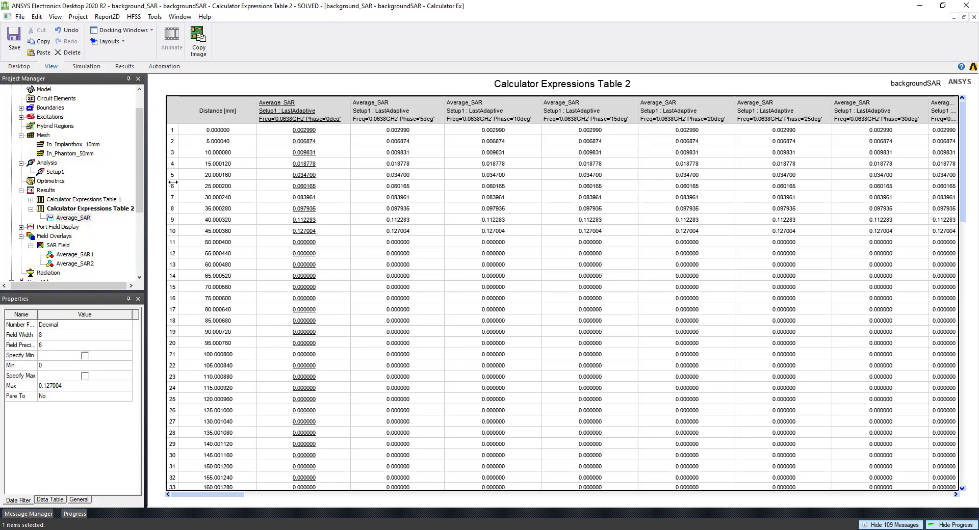
pyautogui.click(89, 213)
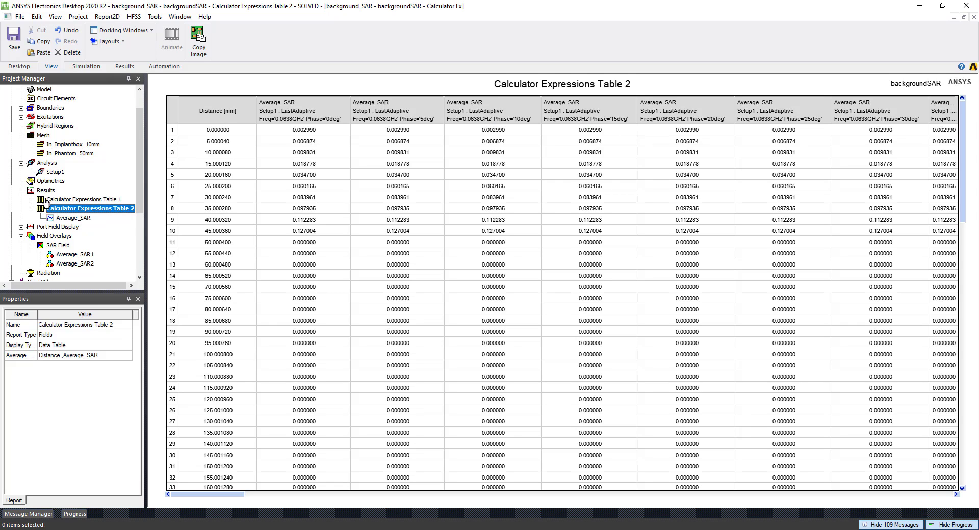
pyautogui.rightClick(49, 192)
pyautogui.click(49, 199)
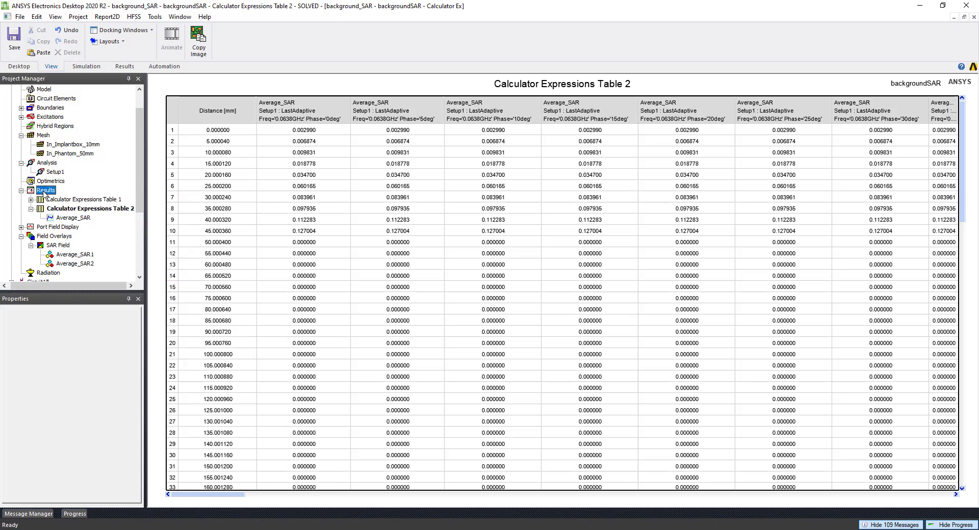
pyautogui.scroll(2, 102, 162)
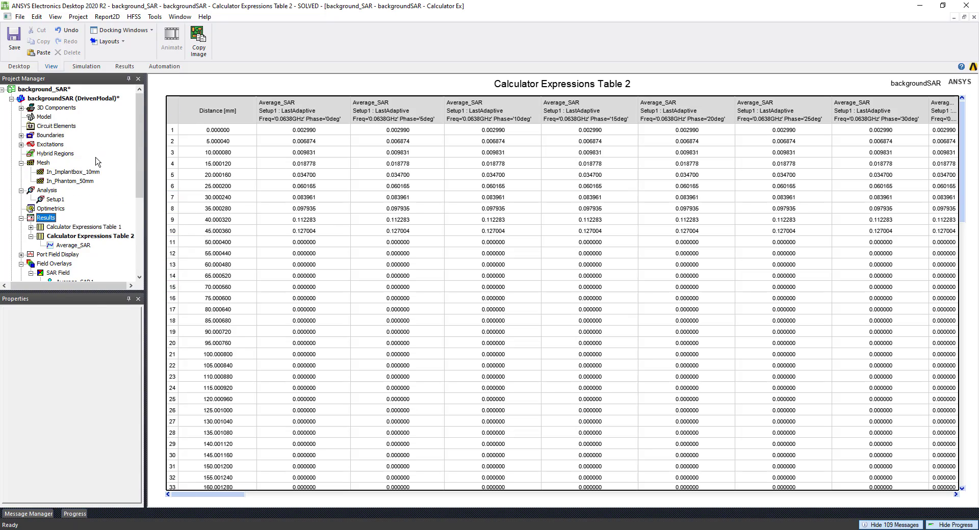
pyautogui.doubleClick(90, 98)
pyautogui.moveTo(436, 313); pyautogui.dragTo(444, 363, button='middle')
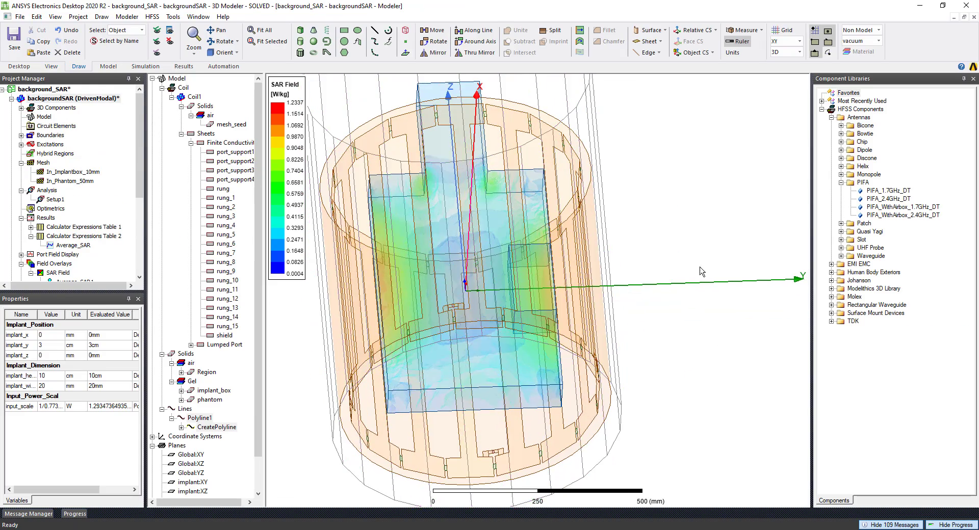
pyautogui.click(700, 268)
pyautogui.moveTo(485, 337); pyautogui.dragTo(417, 370, button='middle')
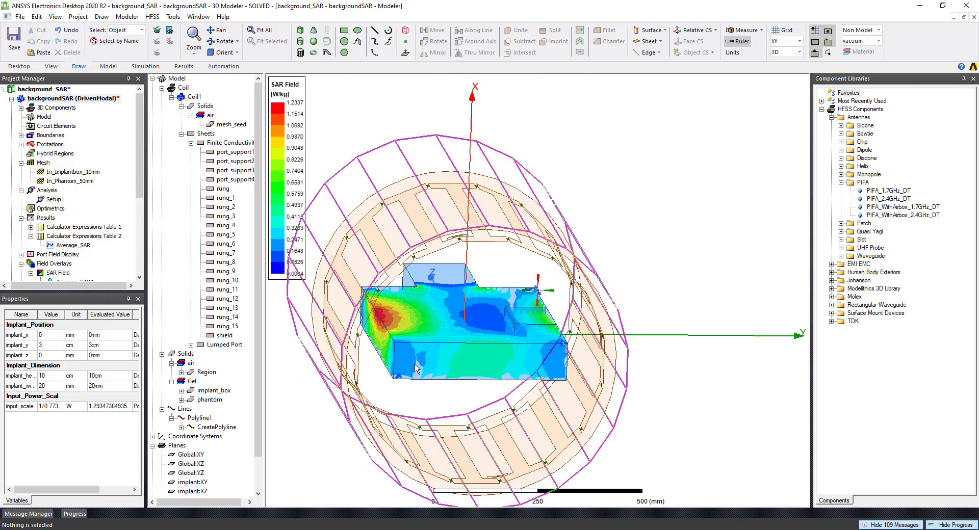
pyautogui.moveTo(388, 334); pyautogui.dragTo(476, 339, button='middle')
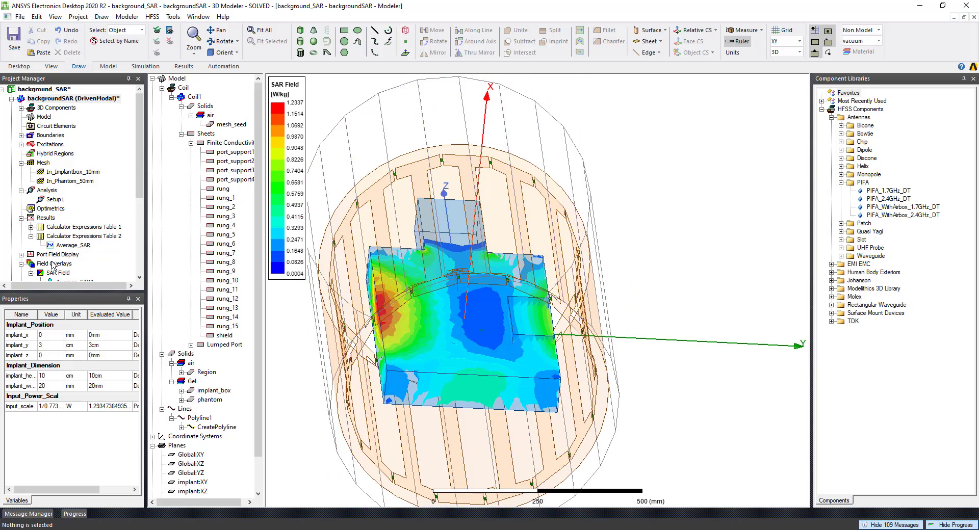
# Open the Fields Calculator from the field overlays and copy the Average_SAR named expression to the stack.
pyautogui.scroll(-1, 53, 265)
pyautogui.rightClick(53, 241)
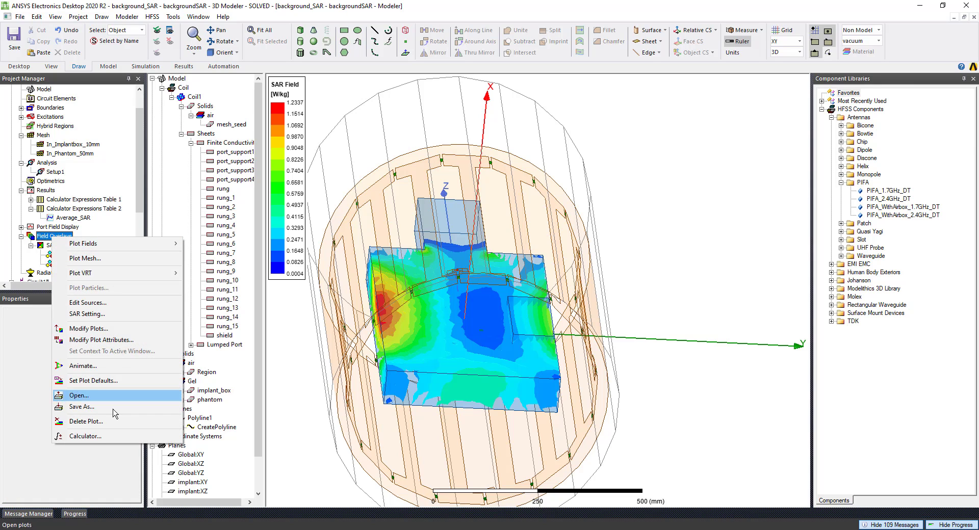
pyautogui.click(82, 433)
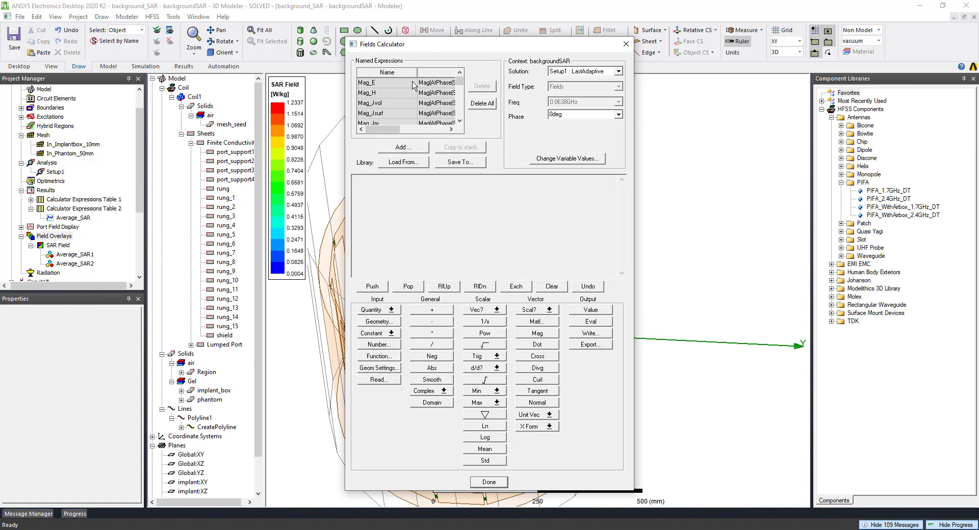
pyautogui.moveTo(345, 83); pyautogui.dragTo(243, 84)
pyautogui.scroll(-3, 301, 104)
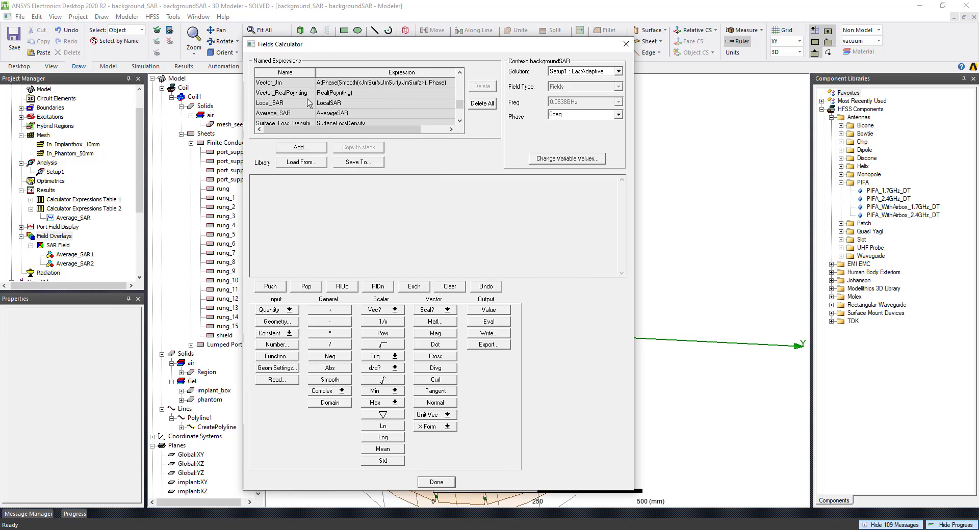
pyautogui.click(327, 117)
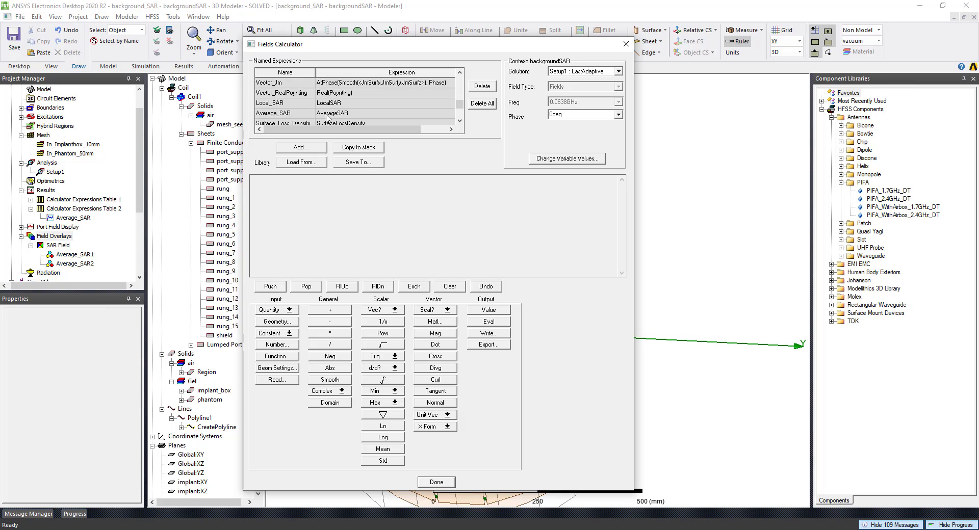
pyautogui.click(357, 149)
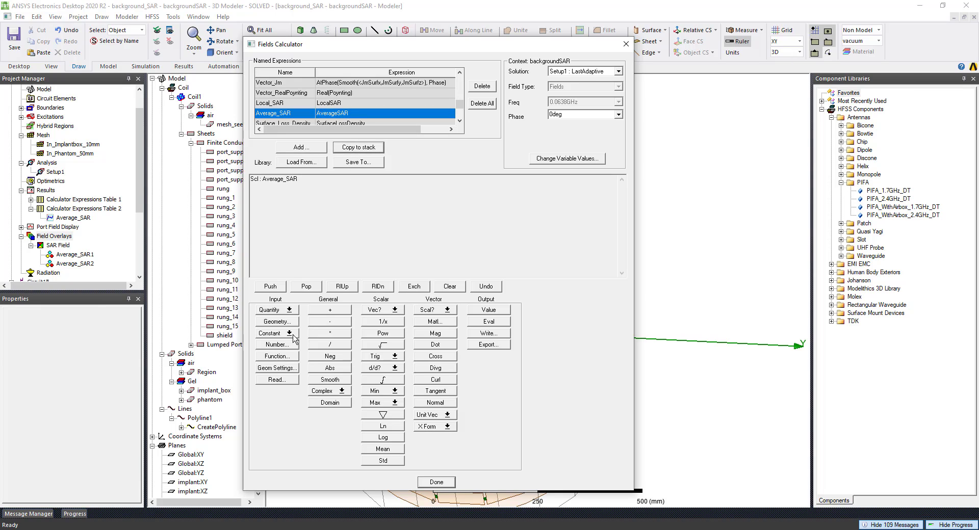
# Add the implant_box volume to the calculator stack as the geometry input.
pyautogui.click(278, 322)
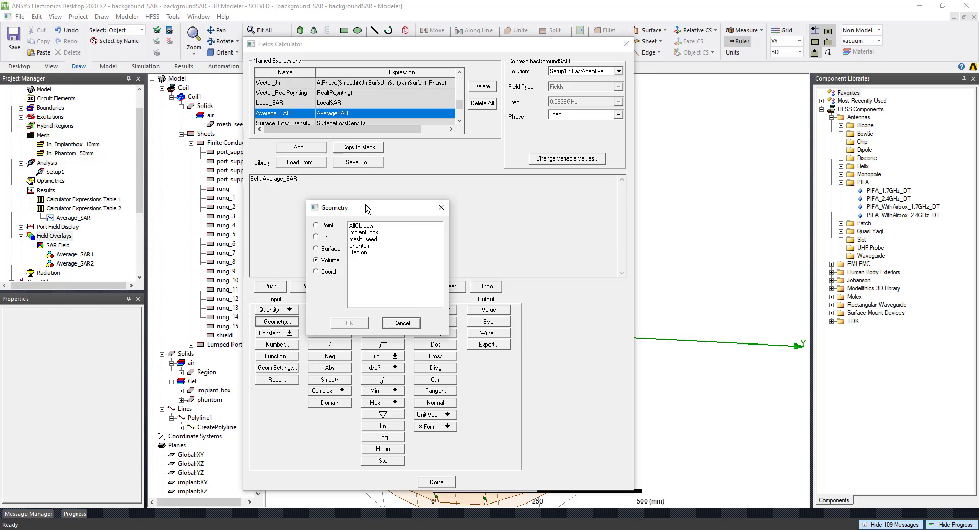
pyautogui.moveTo(367, 208); pyautogui.dragTo(222, 191)
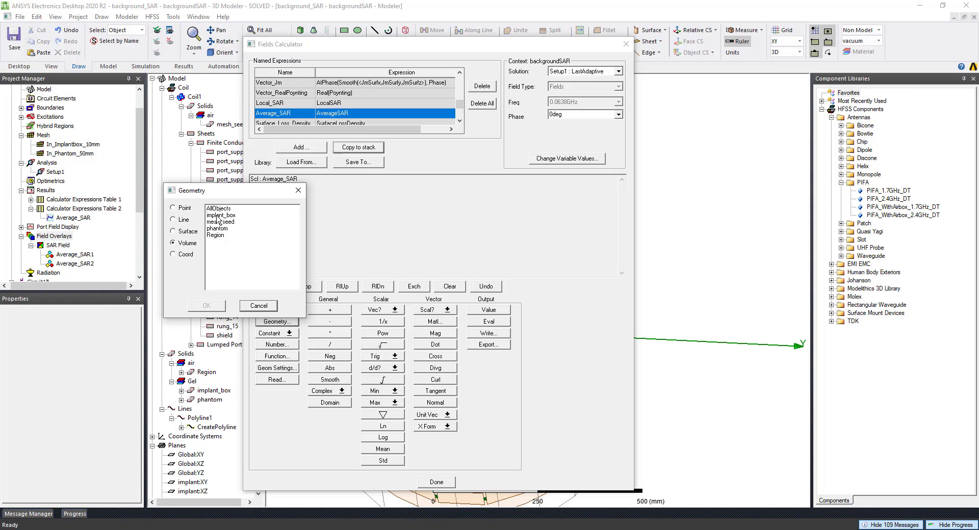
pyautogui.click(220, 215)
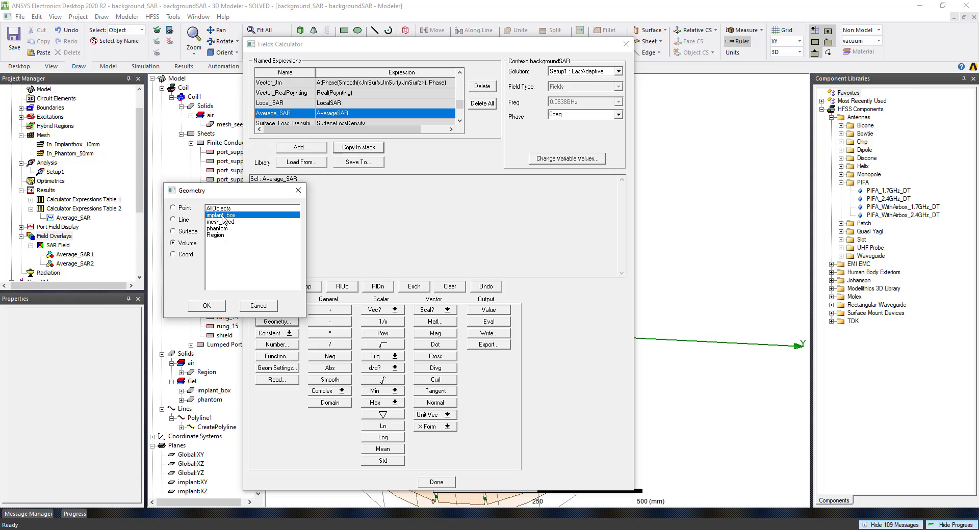
pyautogui.click(207, 306)
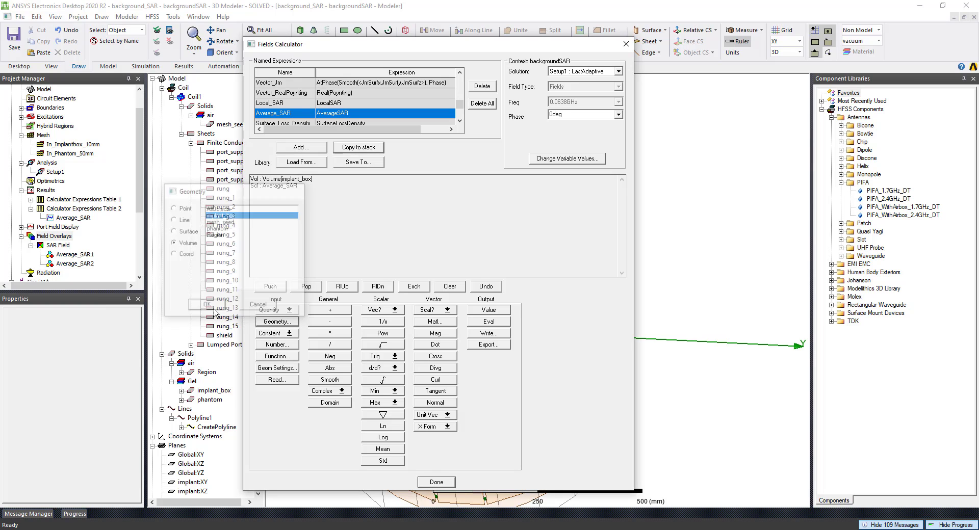
# Try to take the maximum value of Average_SAR integrated over the implant_box volume, and undo the integration.
pyautogui.click(395, 383)
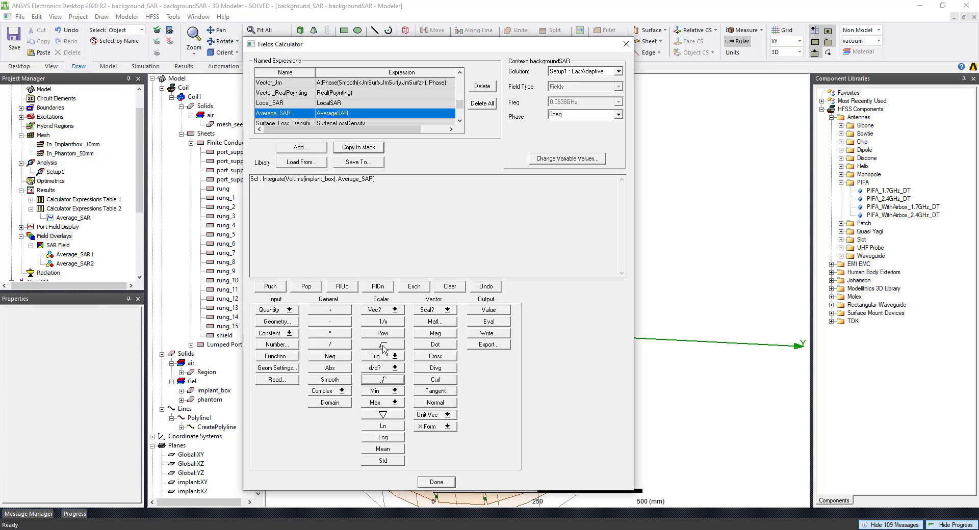
pyautogui.click(342, 391)
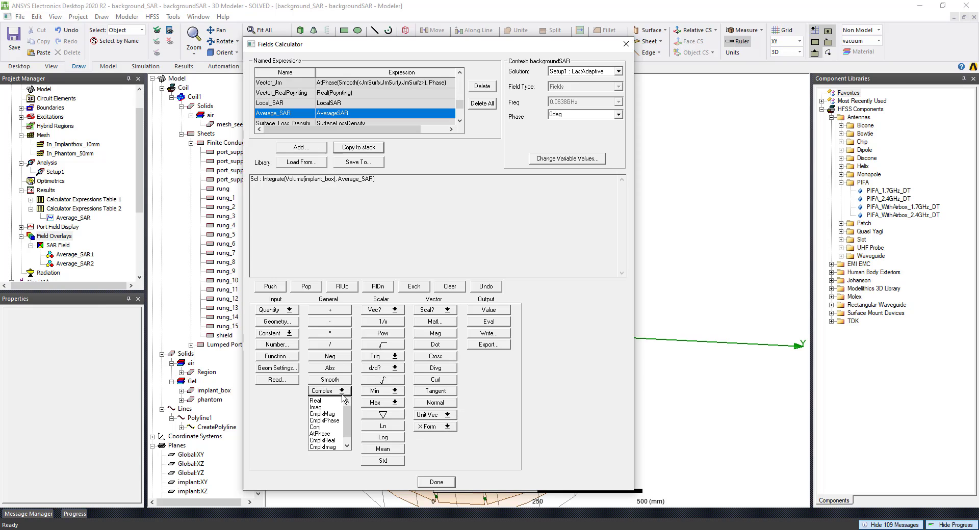
pyautogui.click(343, 390)
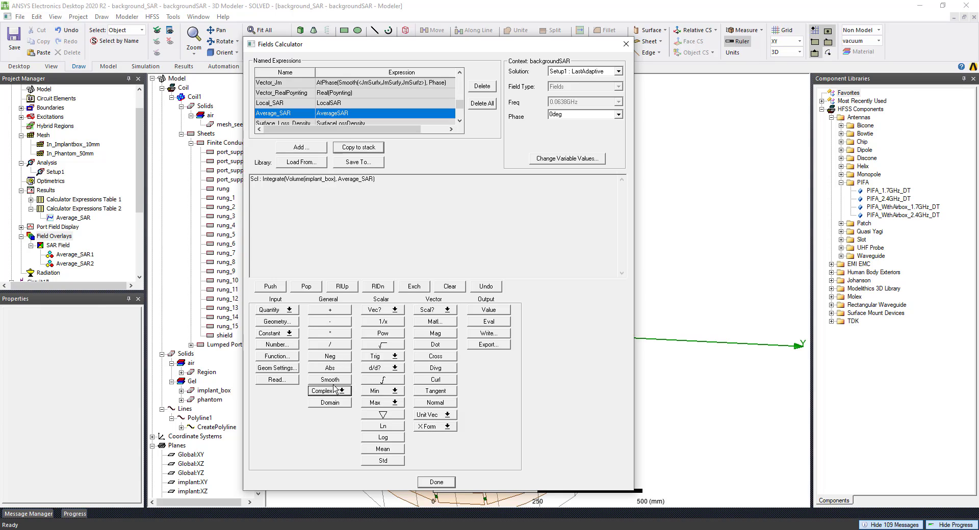
pyautogui.click(394, 403)
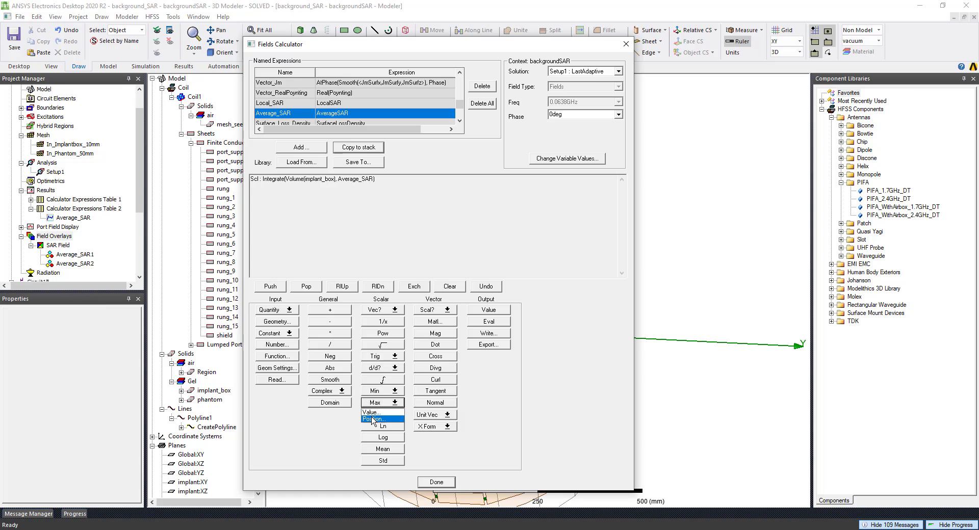
pyautogui.click(375, 413)
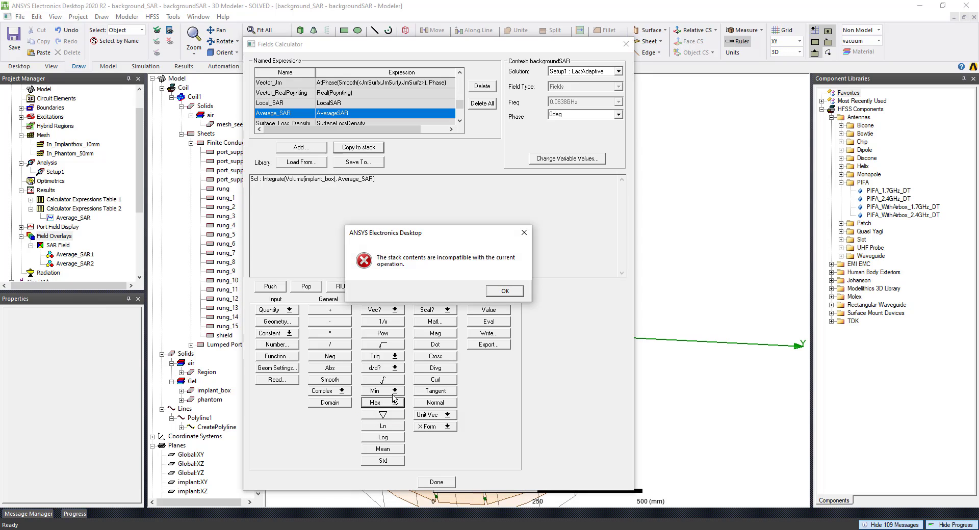
pyautogui.click(504, 291)
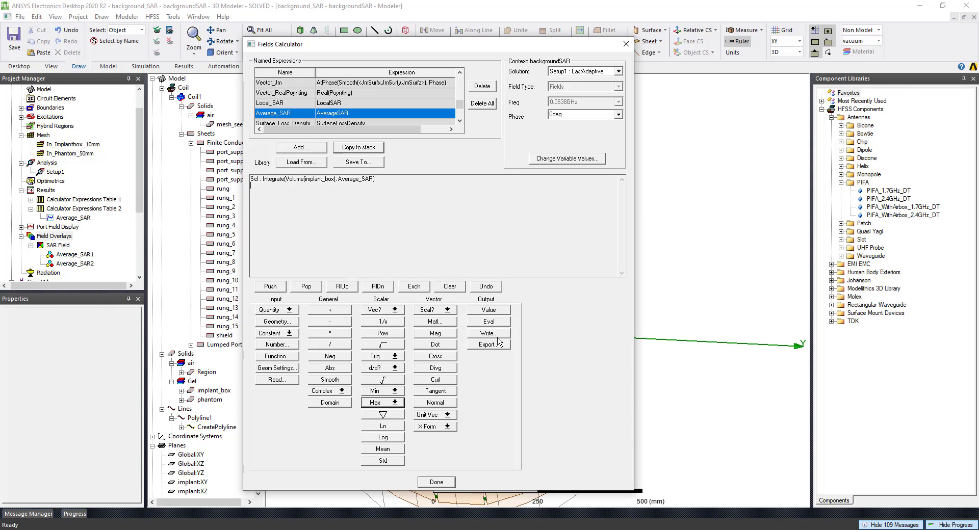
pyautogui.click(479, 287)
pyautogui.click(481, 288)
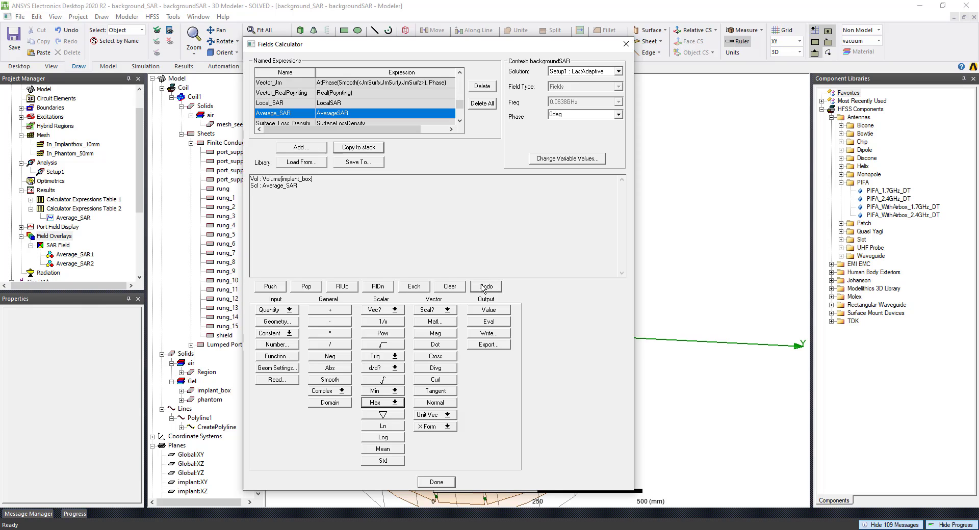
# Try to take the maximum value of Average_SAR restricted to the implant_box domain, and undo the domain operation.
pyautogui.click(335, 403)
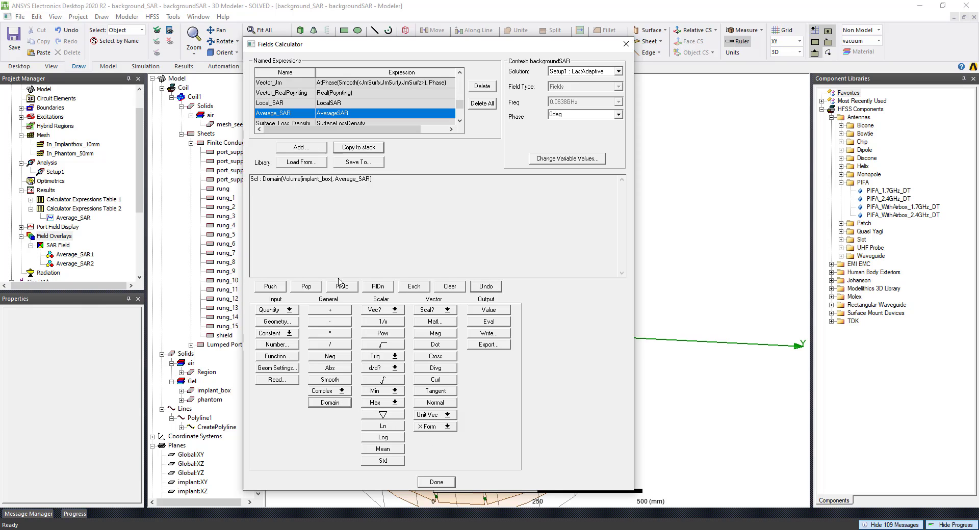
pyautogui.click(382, 406)
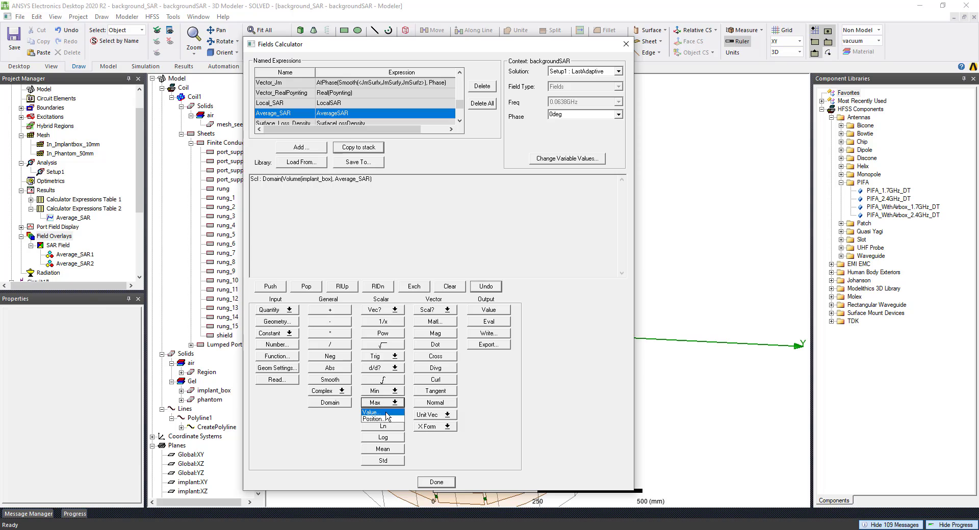
pyautogui.click(386, 413)
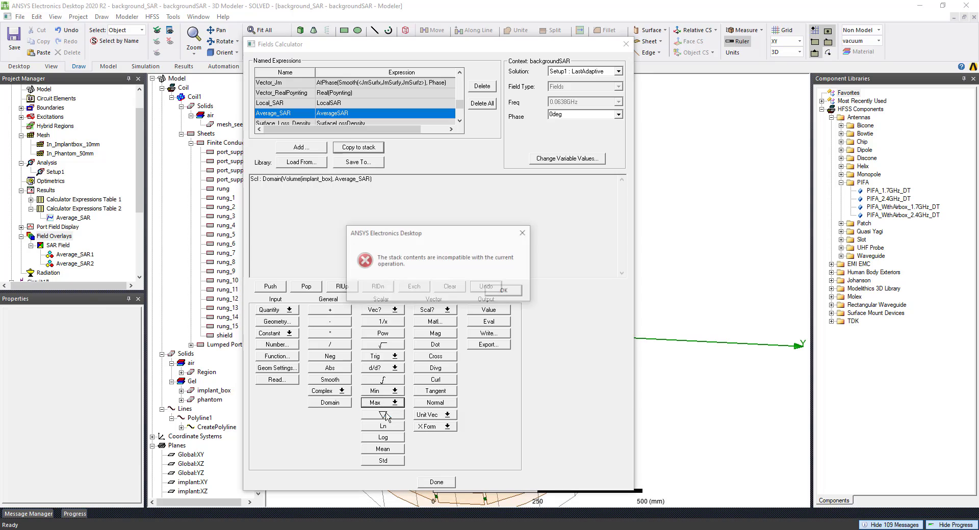
pyautogui.click(504, 291)
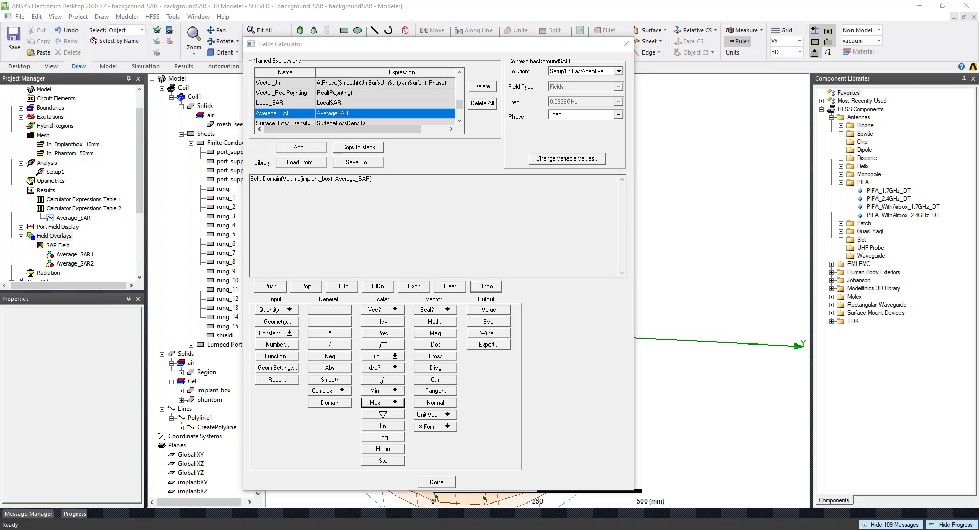
pyautogui.click(483, 287)
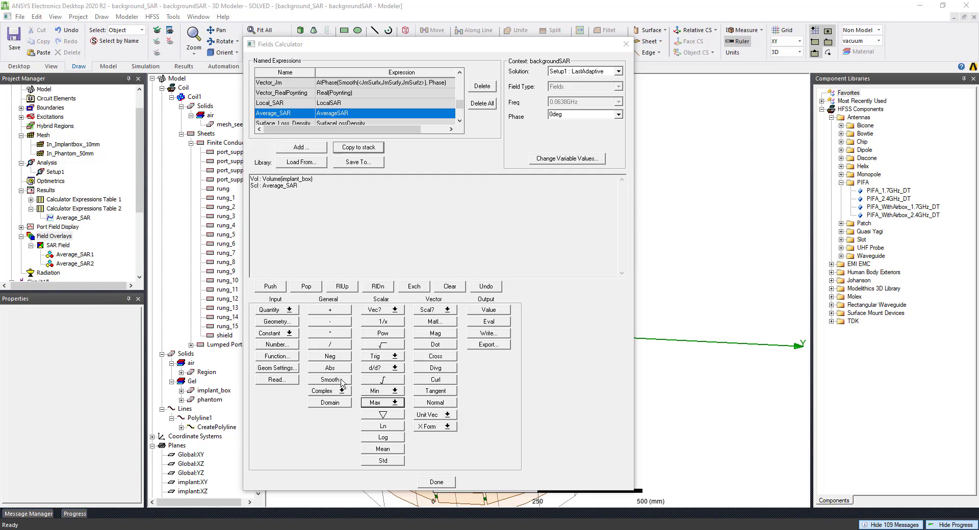
# Apply the maximum value operation to Average_SAR over the implant_box volume and evaluate the expression.
pyautogui.click(390, 402)
pyautogui.click(384, 412)
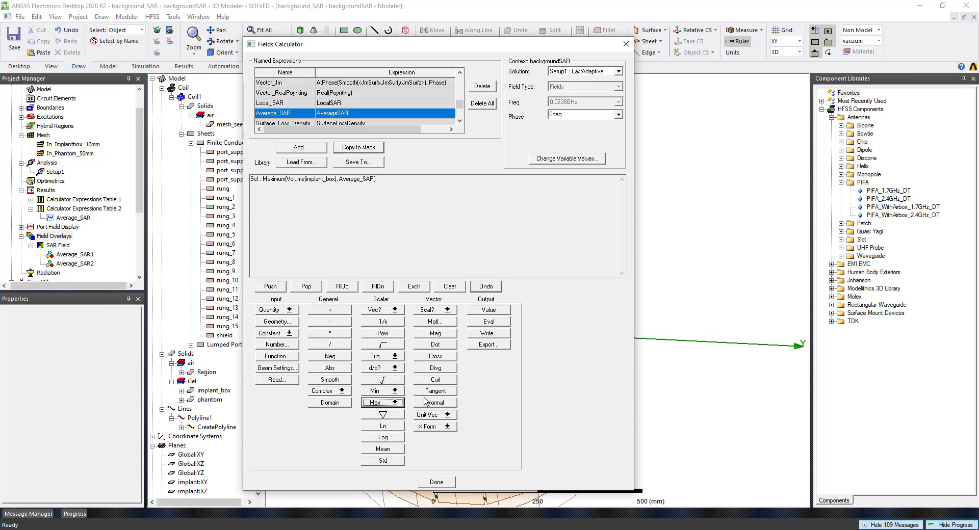
pyautogui.click(488, 322)
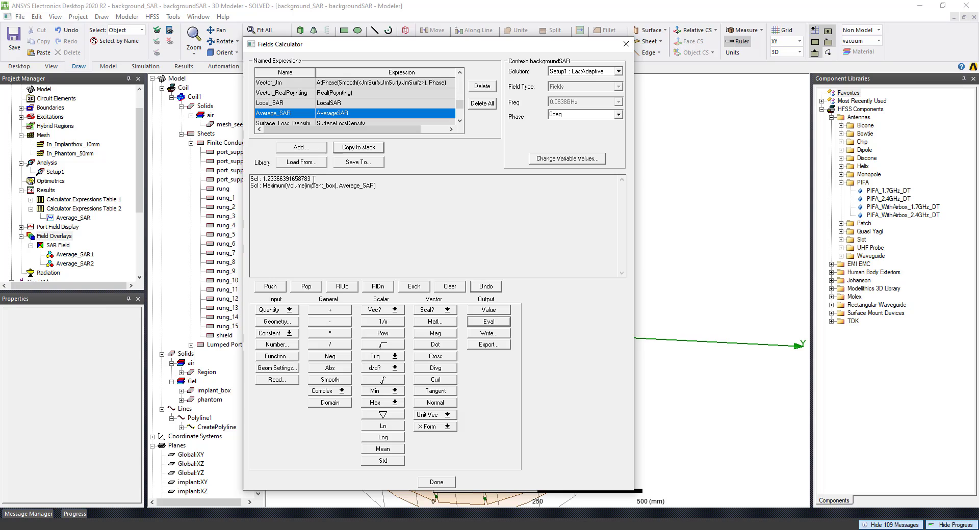
# Highlight the evaluated maximum on the stack, close the Fields Calculator and view the SAR overlay in the model.
pyautogui.moveTo(310, 179); pyautogui.dragTo(264, 178)
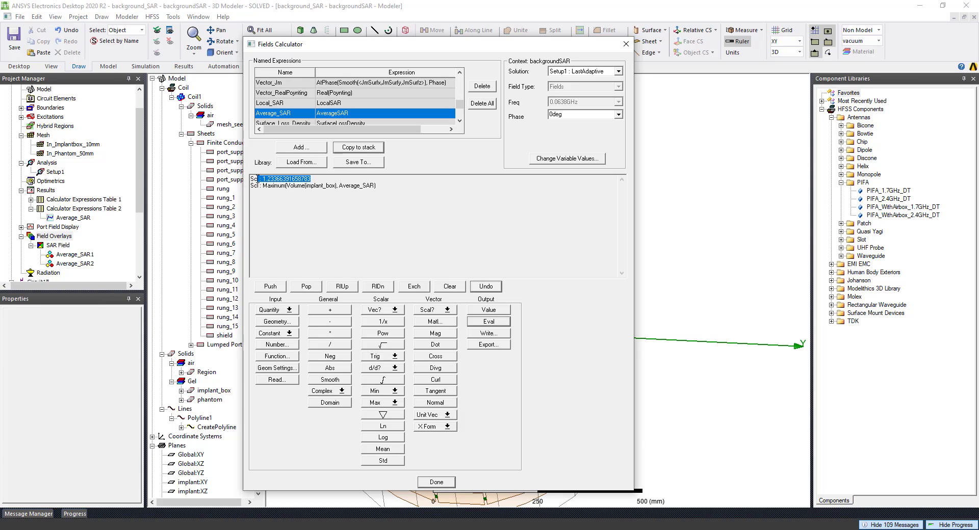
pyautogui.click(258, 179)
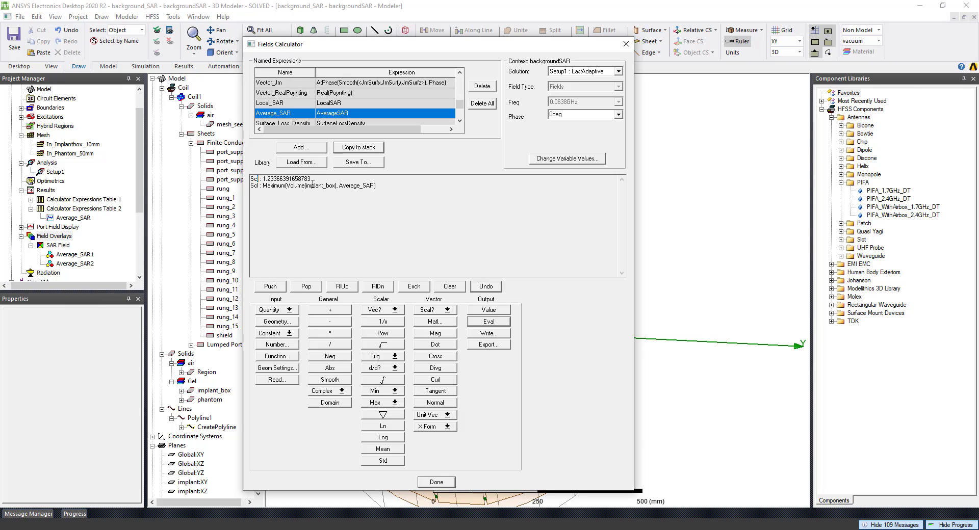
pyautogui.moveTo(313, 184); pyautogui.dragTo(249, 178)
pyautogui.click(338, 185)
pyautogui.moveTo(382, 191); pyautogui.dragTo(267, 179)
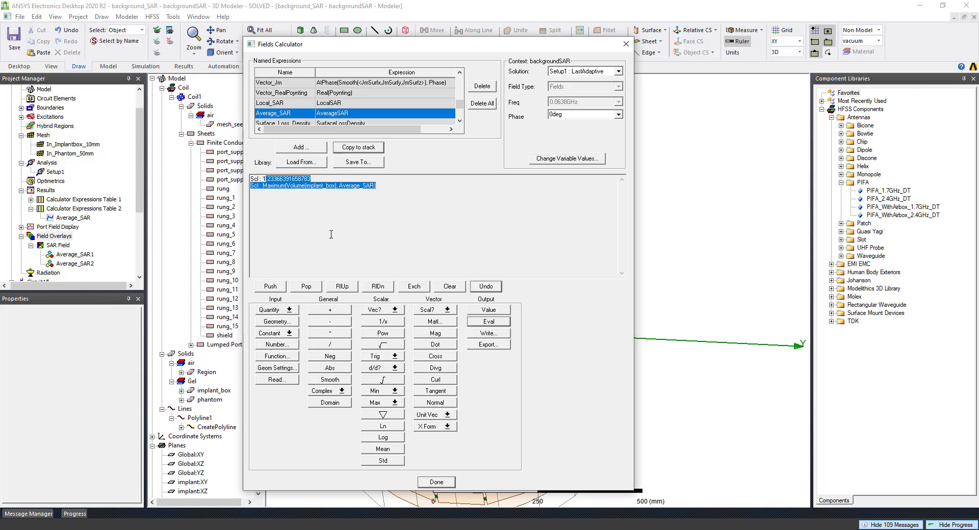
pyautogui.click(436, 482)
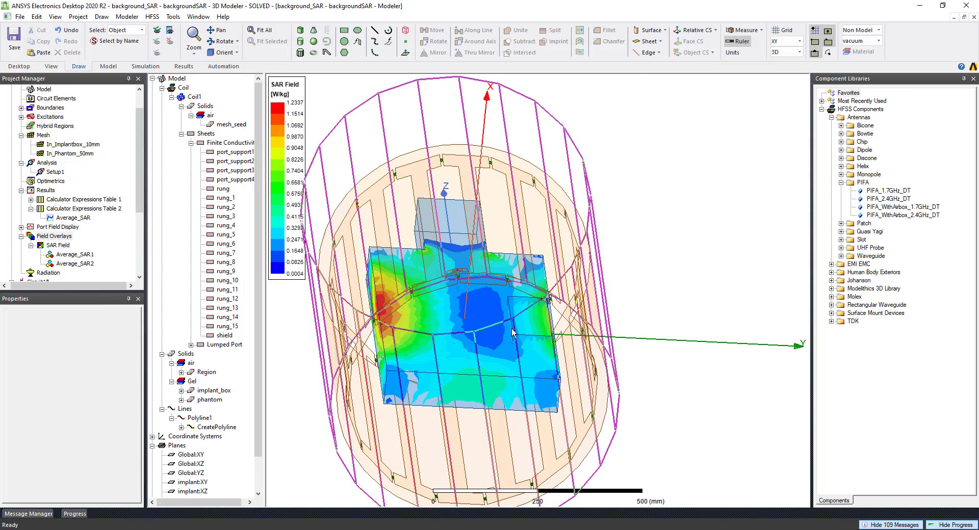
pyautogui.keyDown('alt'); pyautogui.moveTo(512, 328); pyautogui.dragTo(498, 349); pyautogui.keyUp('alt')
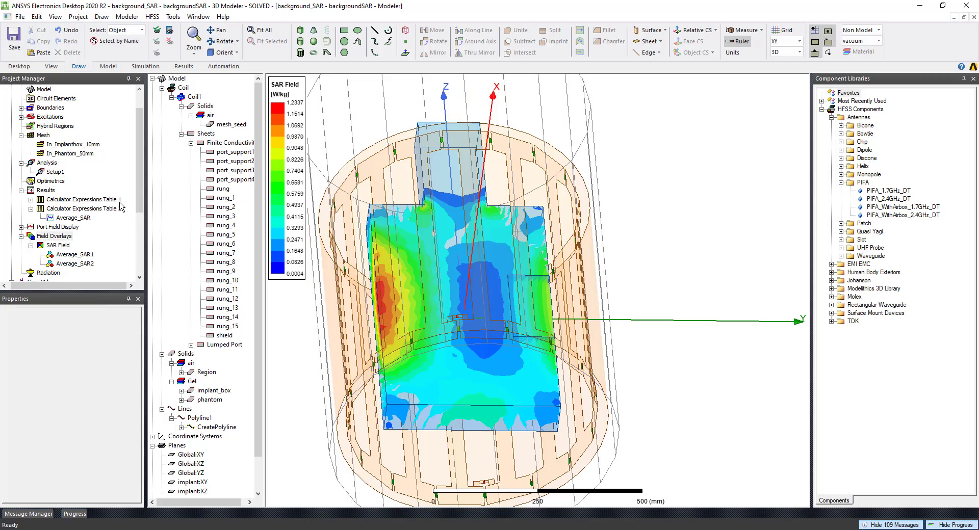
# Expand the project's Excitations and open the post-process sources for editing.
pyautogui.keyDown('alt'); pyautogui.moveTo(555, 335); pyautogui.dragTo(657, 400); pyautogui.keyUp('alt')
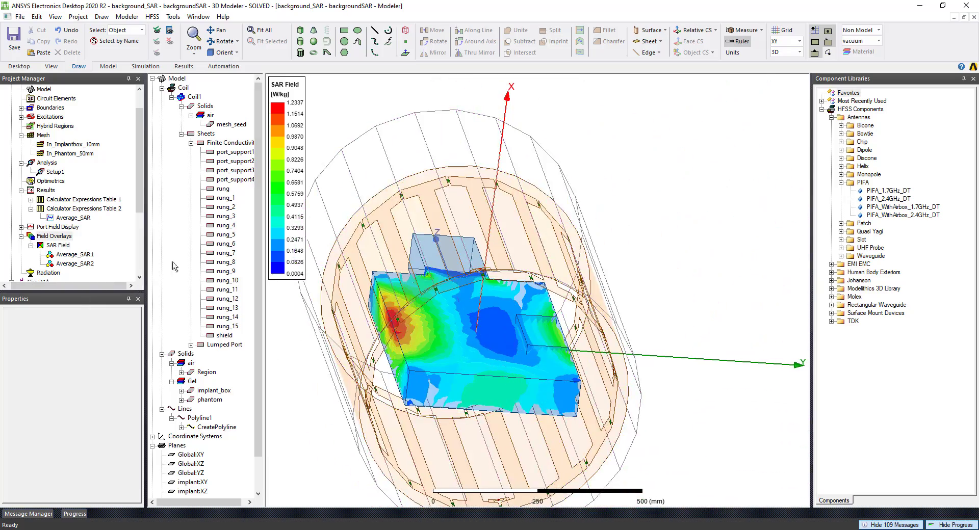
pyautogui.keyDown('alt'); pyautogui.moveTo(477, 229); pyautogui.dragTo(537, 285); pyautogui.keyUp('alt')
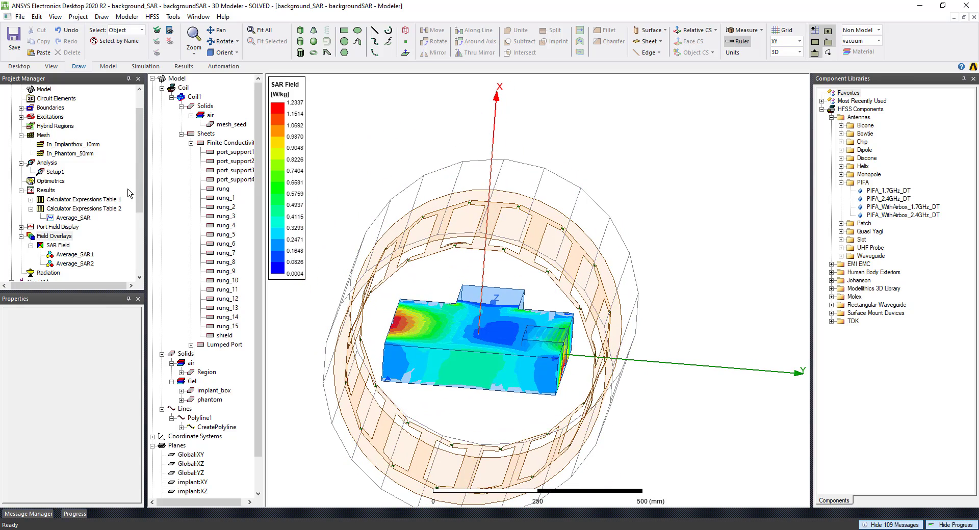
pyautogui.keyDown('alt'); pyautogui.moveTo(476, 359); pyautogui.dragTo(443, 327); pyautogui.keyUp('alt')
pyautogui.click(50, 117)
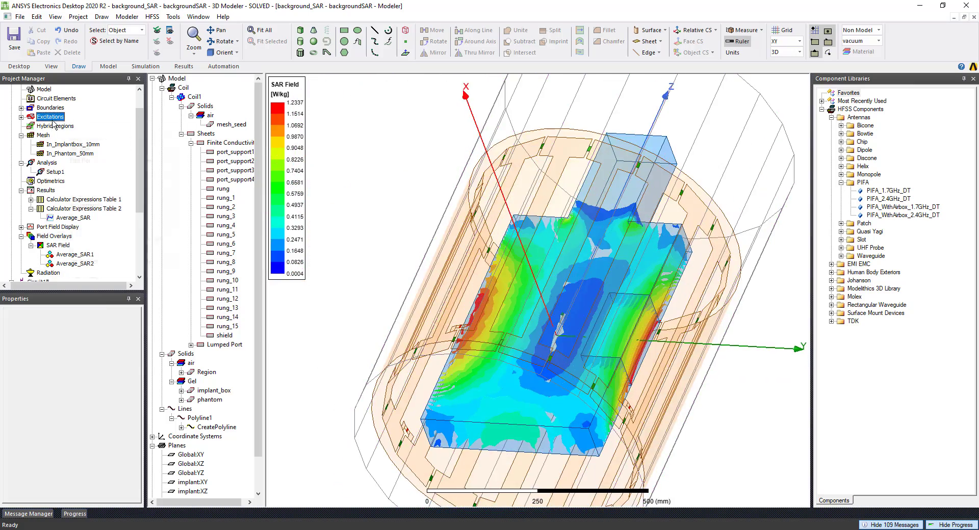
pyautogui.rightClick(51, 118)
pyautogui.click(21, 117)
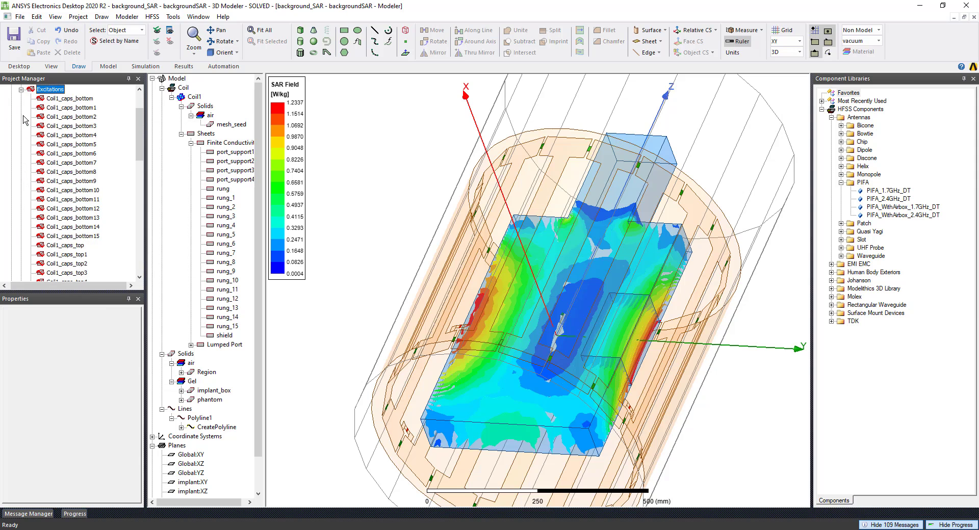
pyautogui.rightClick(46, 90)
pyautogui.click(107, 141)
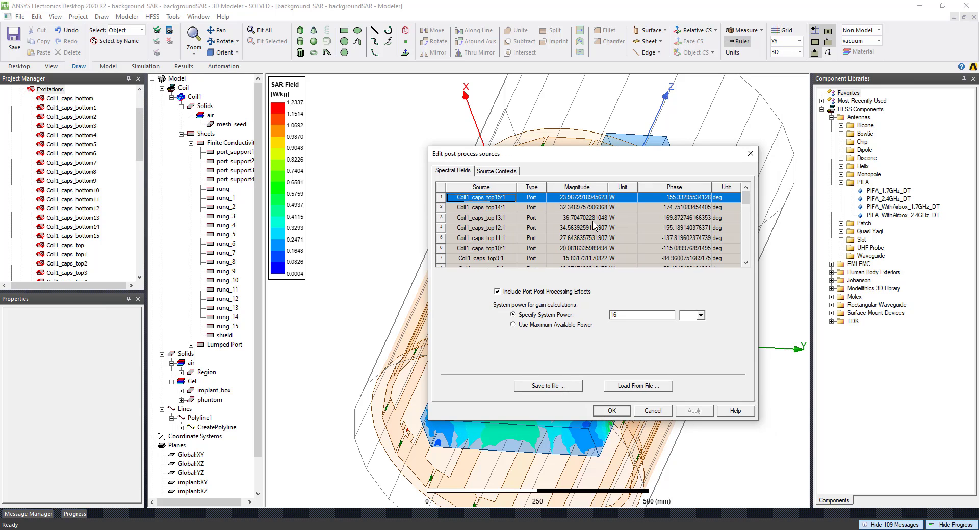
# Examine the magnitudes of the coil's top and bottom capacitor sources and of the feed ports p1 to p4.
pyautogui.click(597, 197)
pyautogui.click(589, 208)
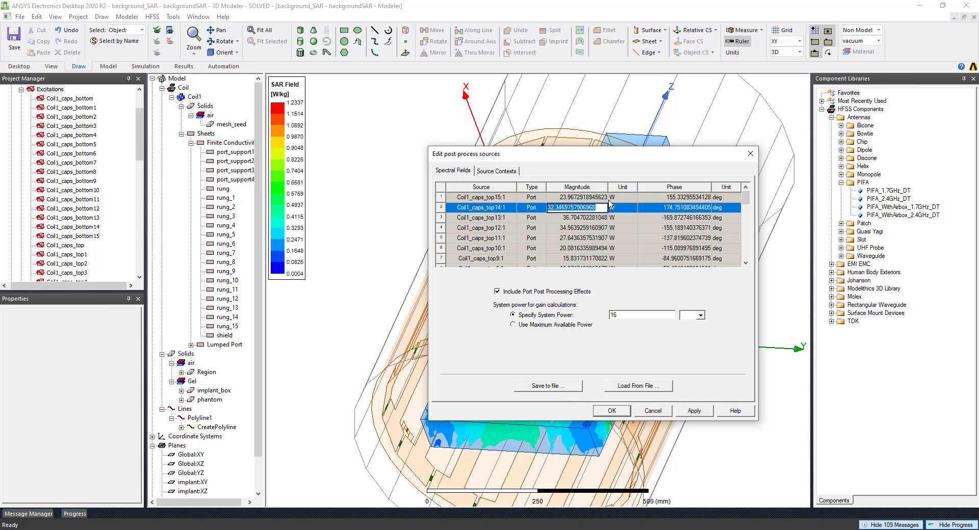
pyautogui.click(604, 199)
pyautogui.click(608, 219)
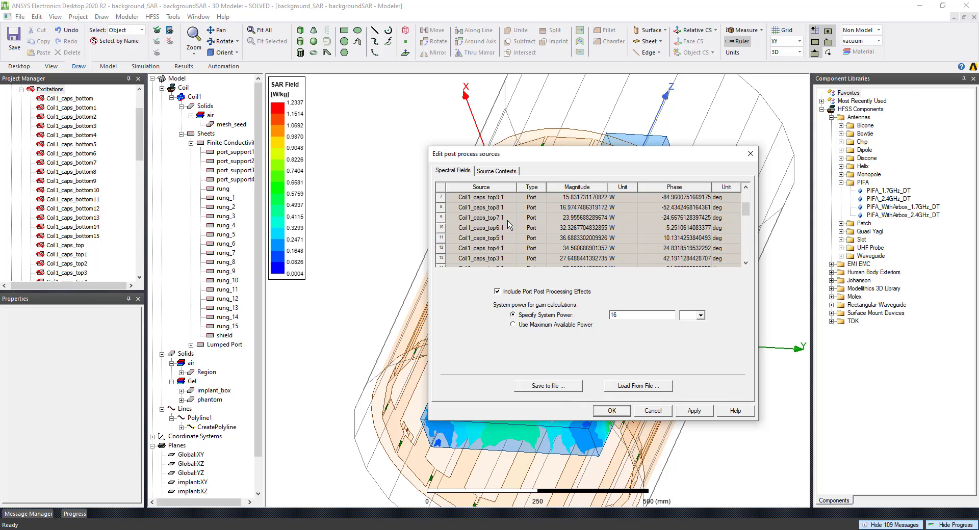
pyautogui.scroll(-10, 586, 232)
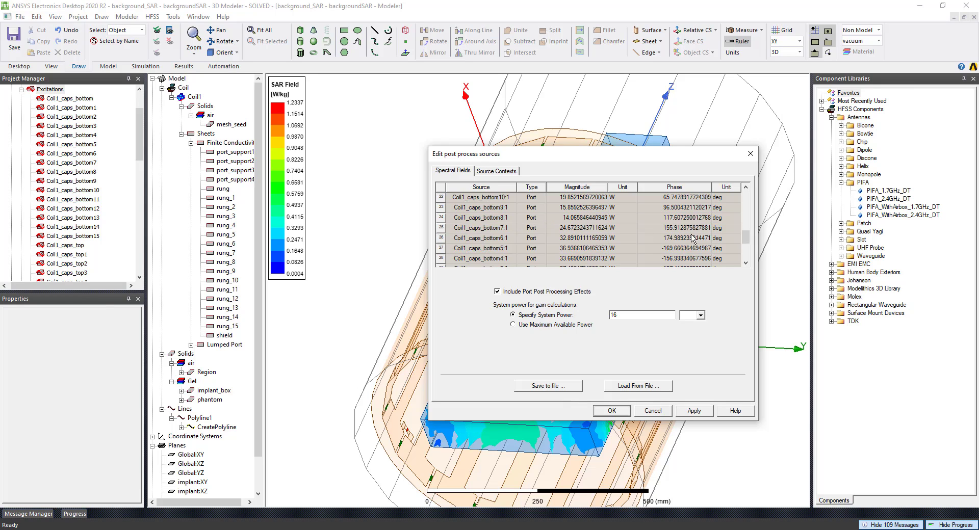
pyautogui.click(588, 256)
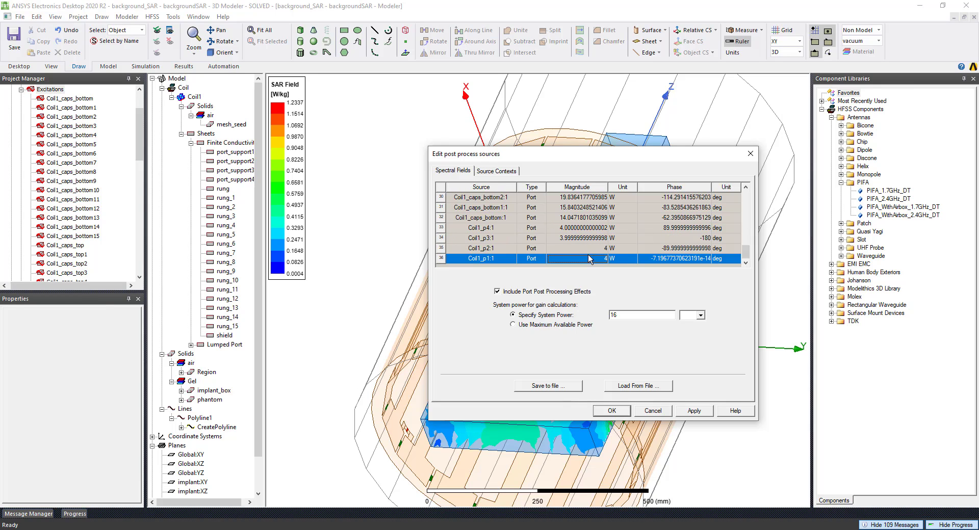
pyautogui.click(596, 245)
pyautogui.click(596, 234)
pyautogui.click(598, 229)
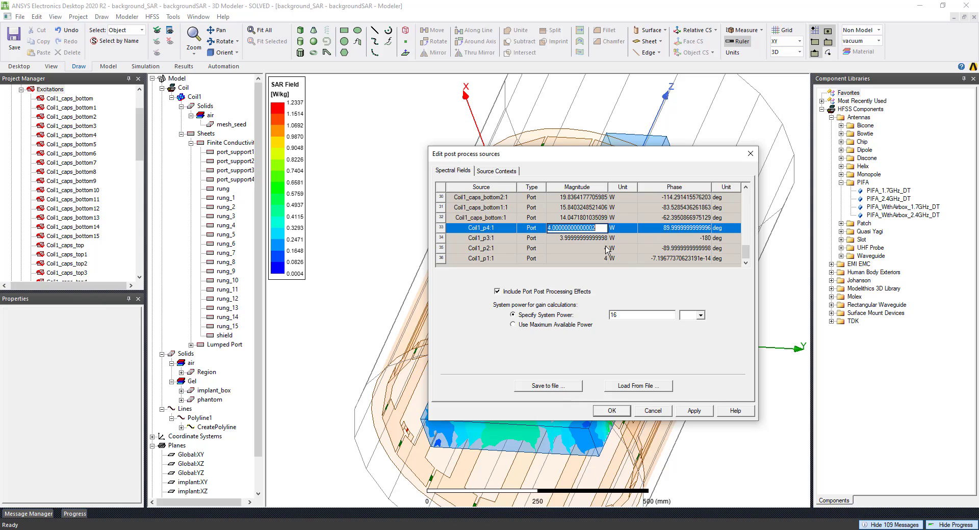
pyautogui.click(610, 229)
pyautogui.click(596, 231)
pyautogui.click(593, 219)
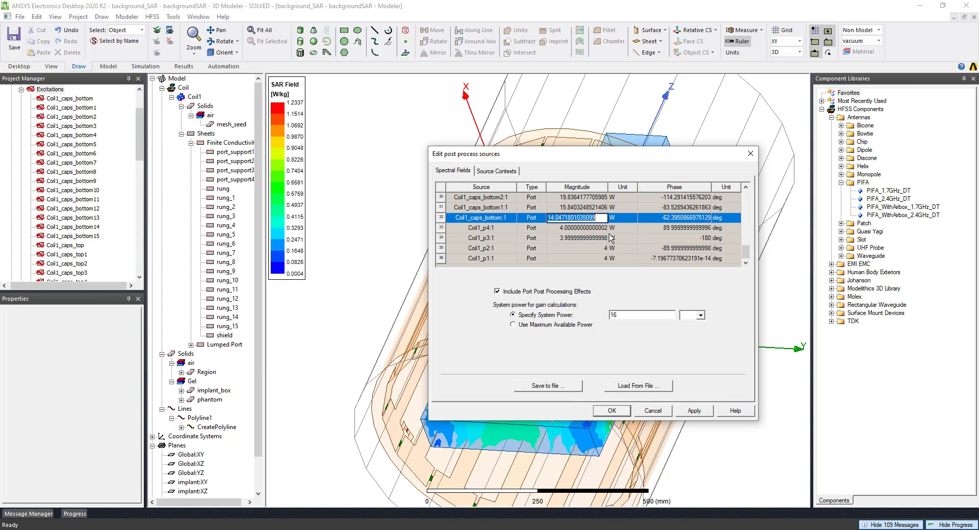
# Set the magnitudes of Coil1_p4, p3, p2 and p1 to 8 W, apply the changes and close the source settings.
pyautogui.click(606, 230)
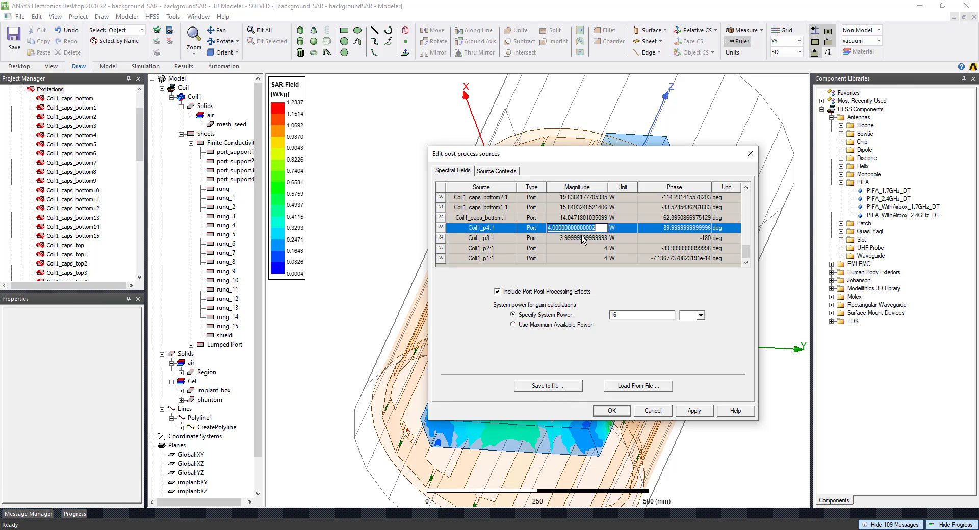
pyautogui.click(549, 228)
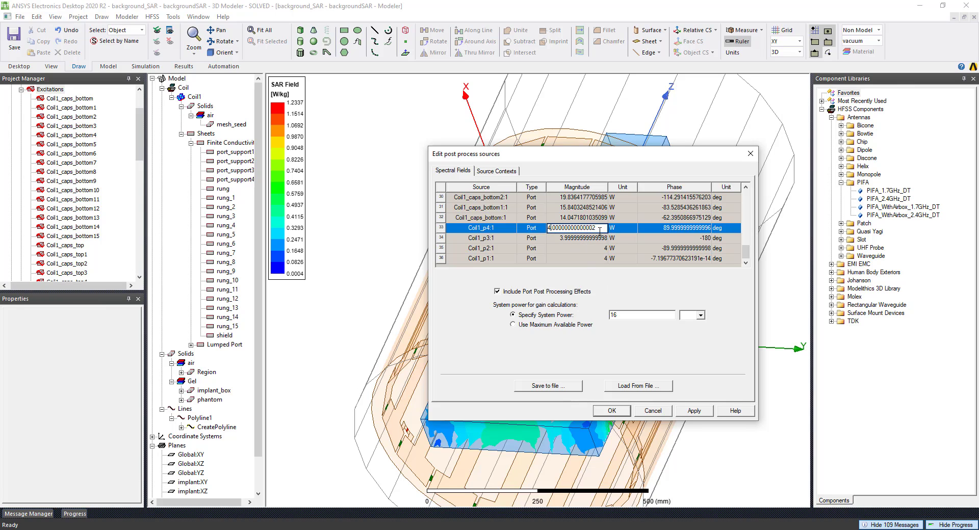
pyautogui.moveTo(600, 230); pyautogui.dragTo(513, 222)
pyautogui.write('8')
pyautogui.click(586, 240)
pyautogui.write('8')
pyautogui.click(589, 248)
pyautogui.write('8')
pyautogui.click(586, 258)
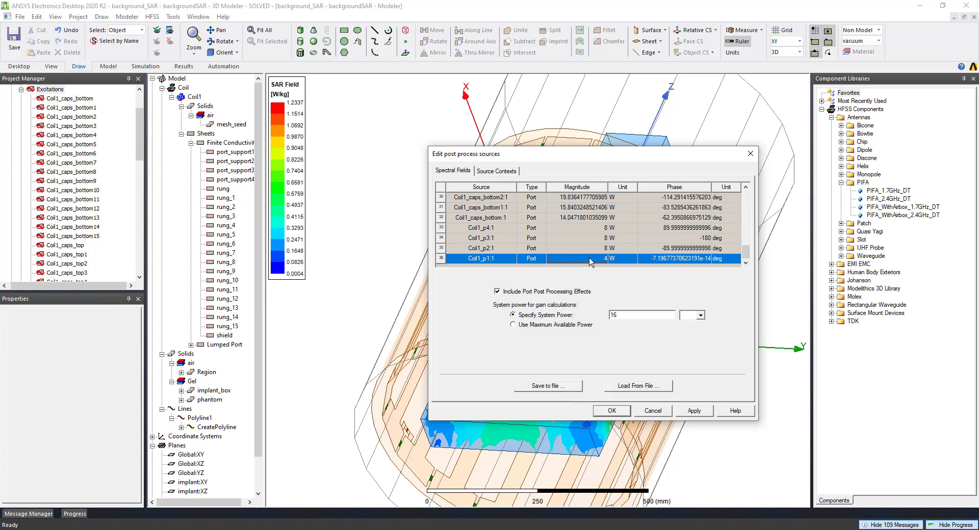
pyautogui.write('8')
pyautogui.click(694, 410)
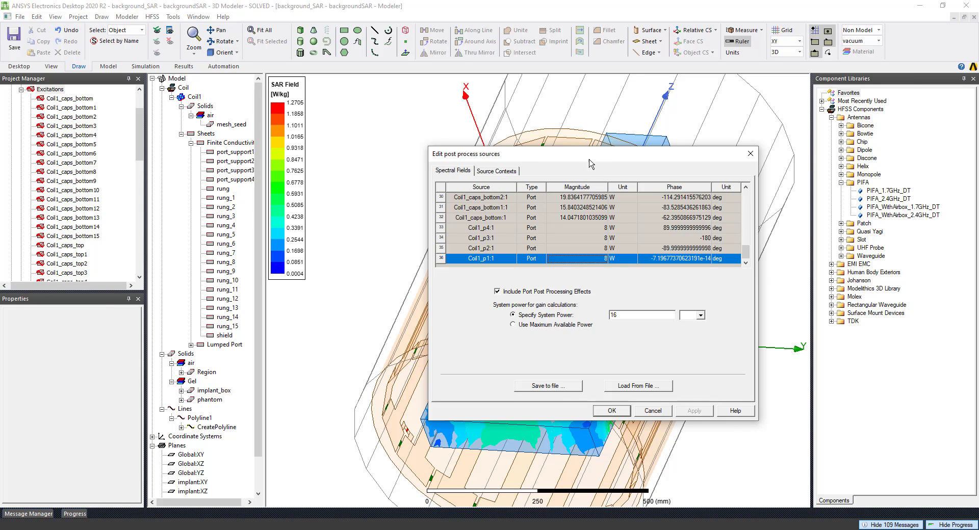
pyautogui.moveTo(591, 159); pyautogui.dragTo(127, 257)
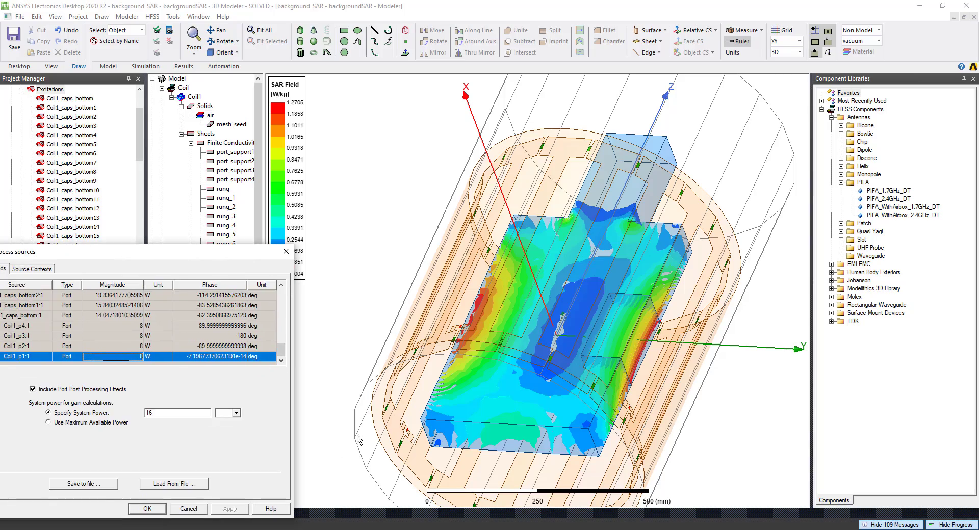
pyautogui.click(197, 511)
# Collapse the project's Excitations list and the Sheets and Solids branches of Coil1 in the model tree.
pyautogui.moveTo(528, 336); pyautogui.dragTo(673, 323, button='middle')
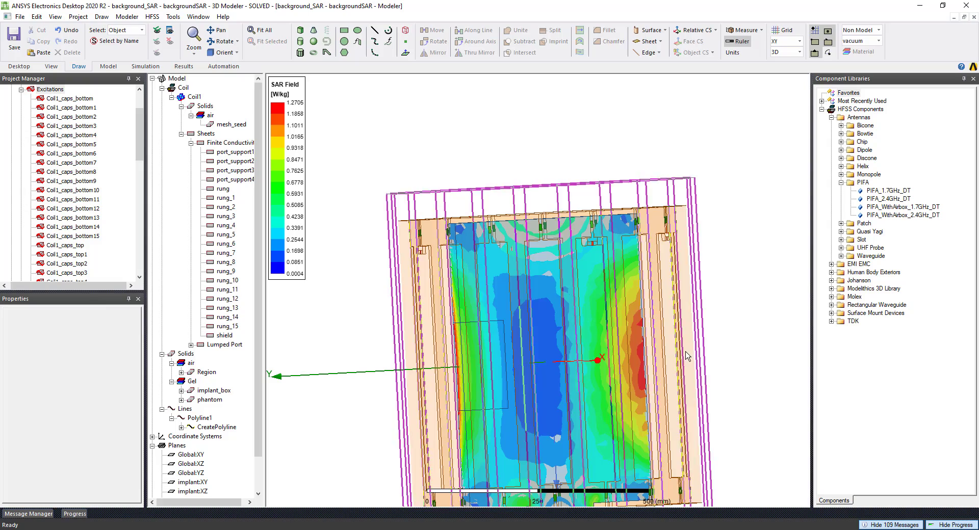
pyautogui.moveTo(609, 382); pyautogui.dragTo(338, 234, button='middle')
pyautogui.click(21, 89)
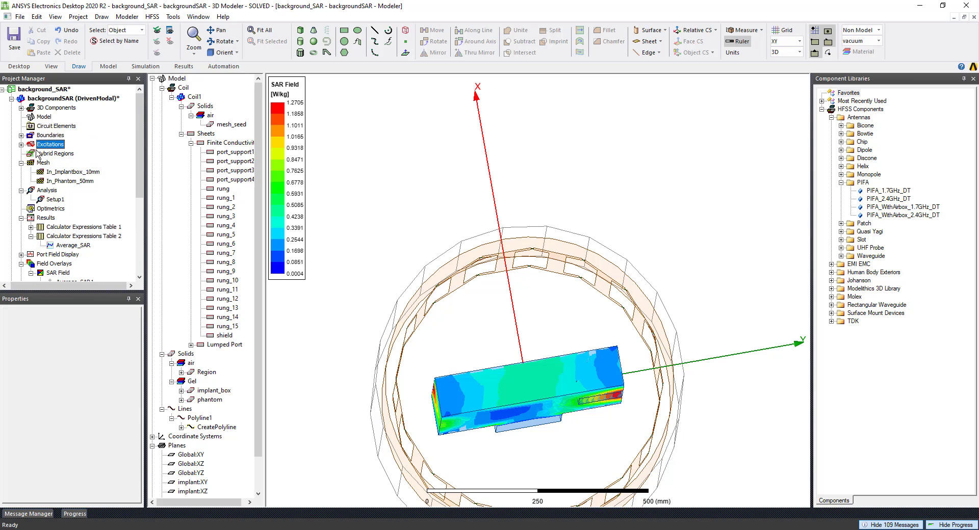
pyautogui.moveTo(740, 379); pyautogui.dragTo(513, 345, button='middle')
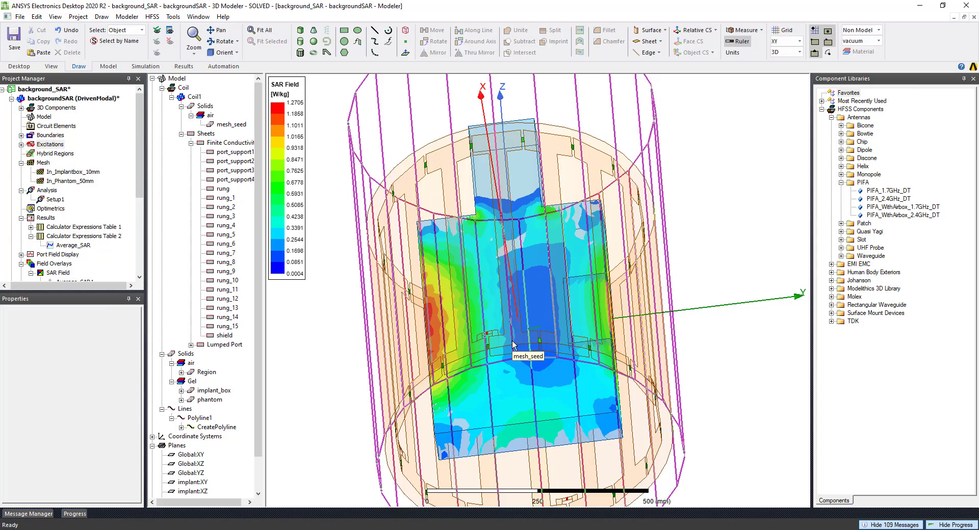
pyautogui.moveTo(512, 345); pyautogui.dragTo(508, 288, button='middle')
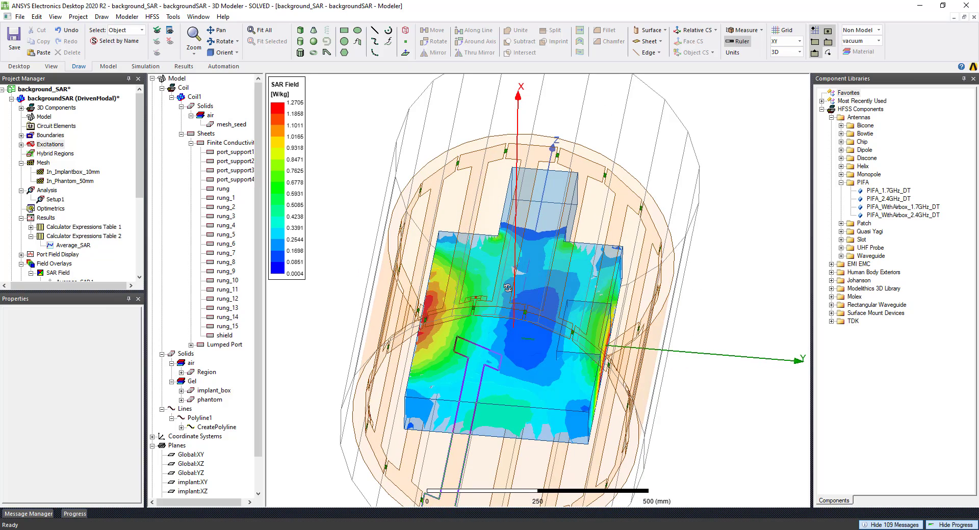
pyautogui.click(190, 142)
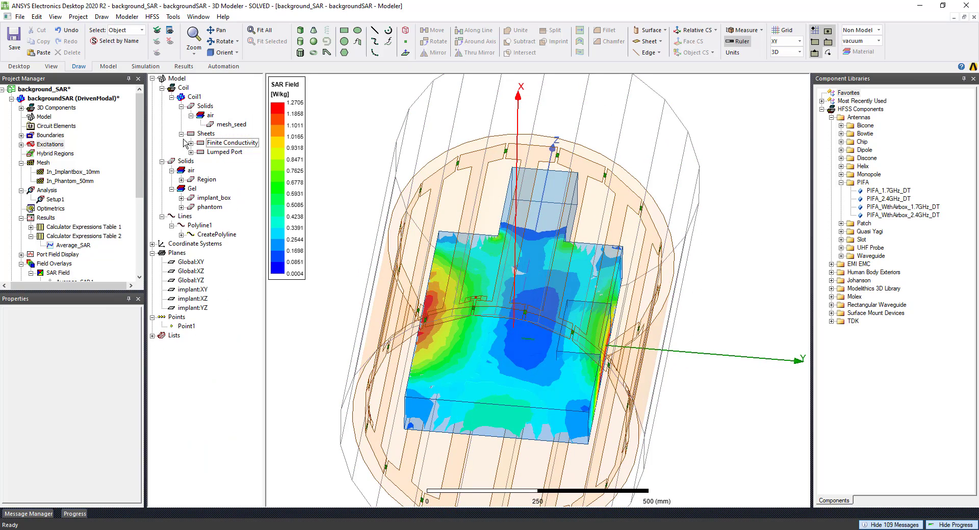
pyautogui.click(181, 133)
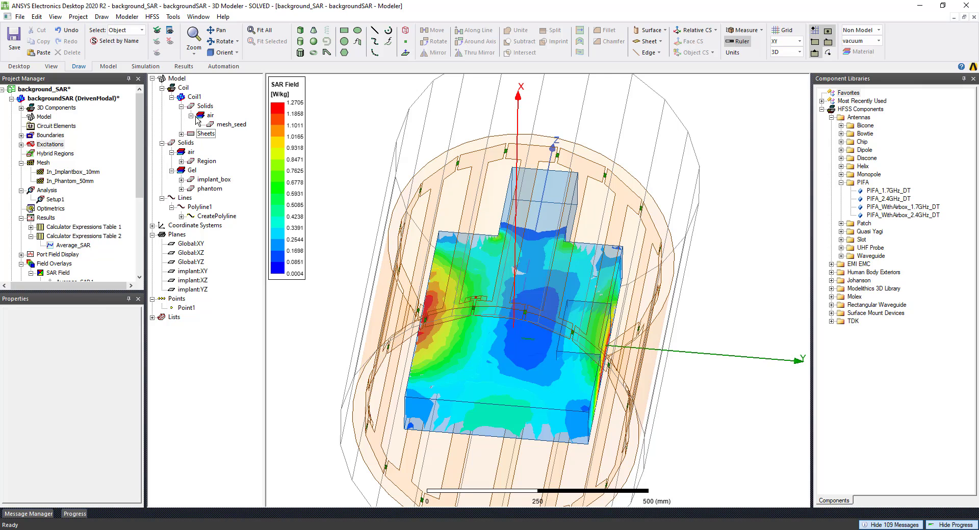
pyautogui.click(191, 116)
pyautogui.click(181, 107)
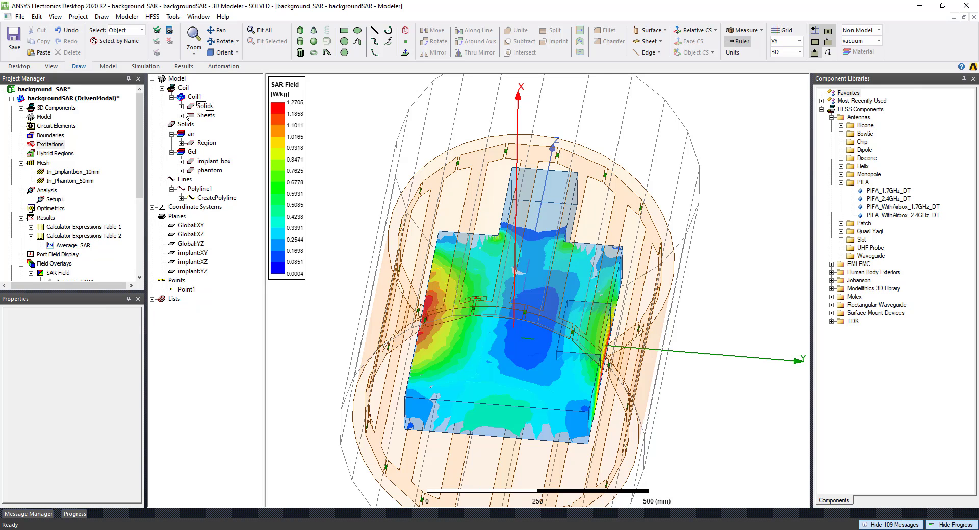